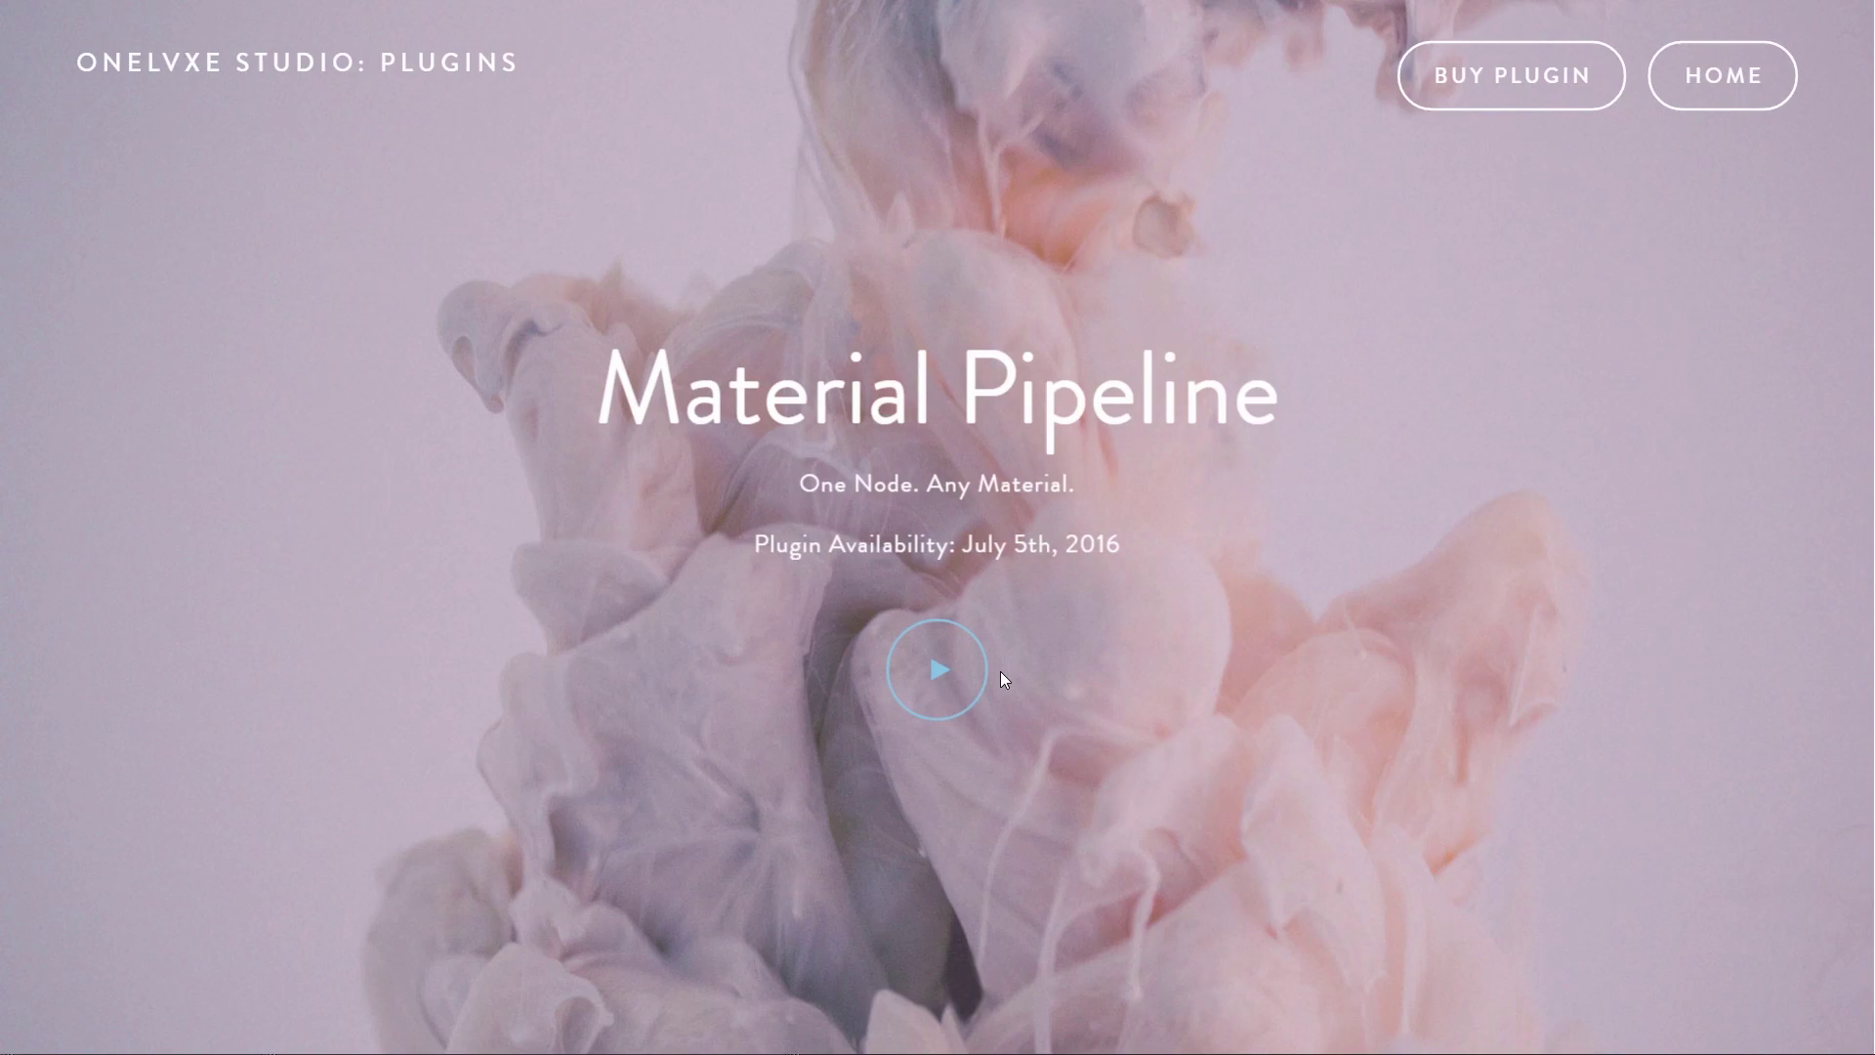
# Return to Blender, save the blend file, and pan the view toward the Diffuse BSDF node.
pyautogui.hotkey('alt', 'Tab')
pyautogui.hotkey('alt', 'Tab')
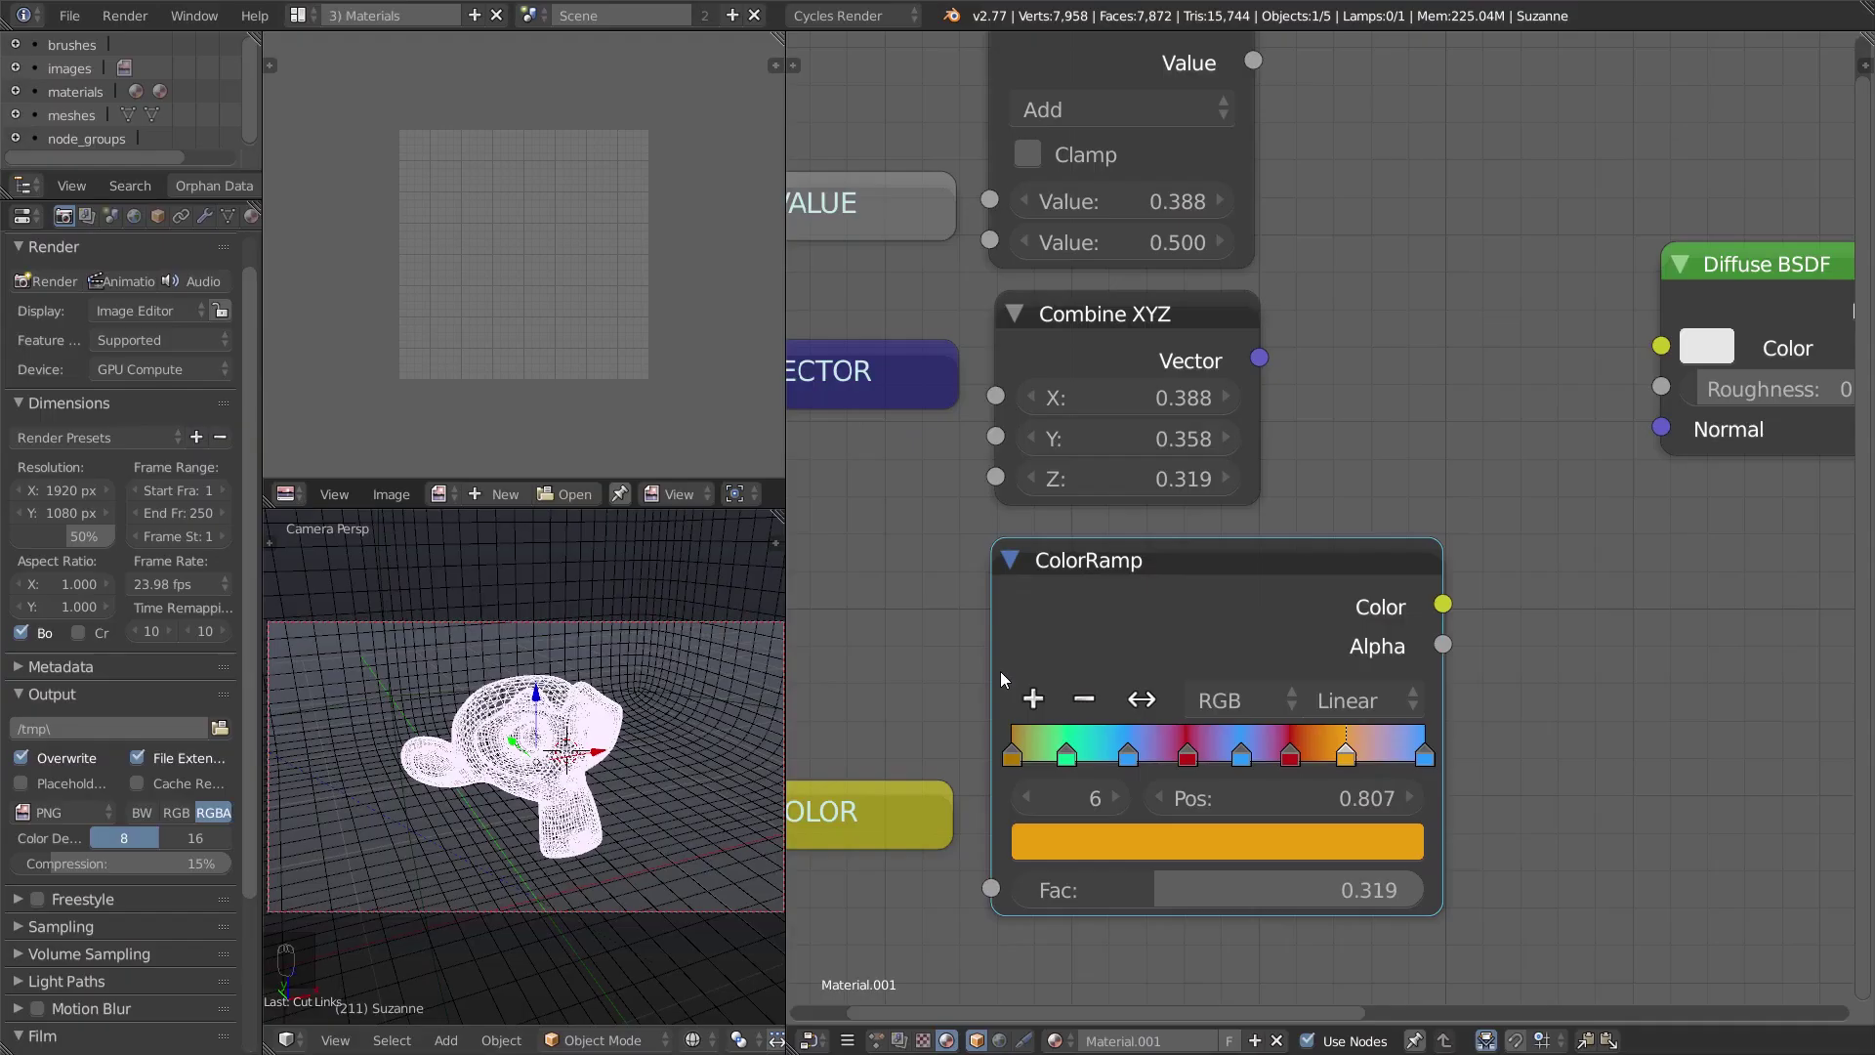
pyautogui.hotkey('ctrl', 's')
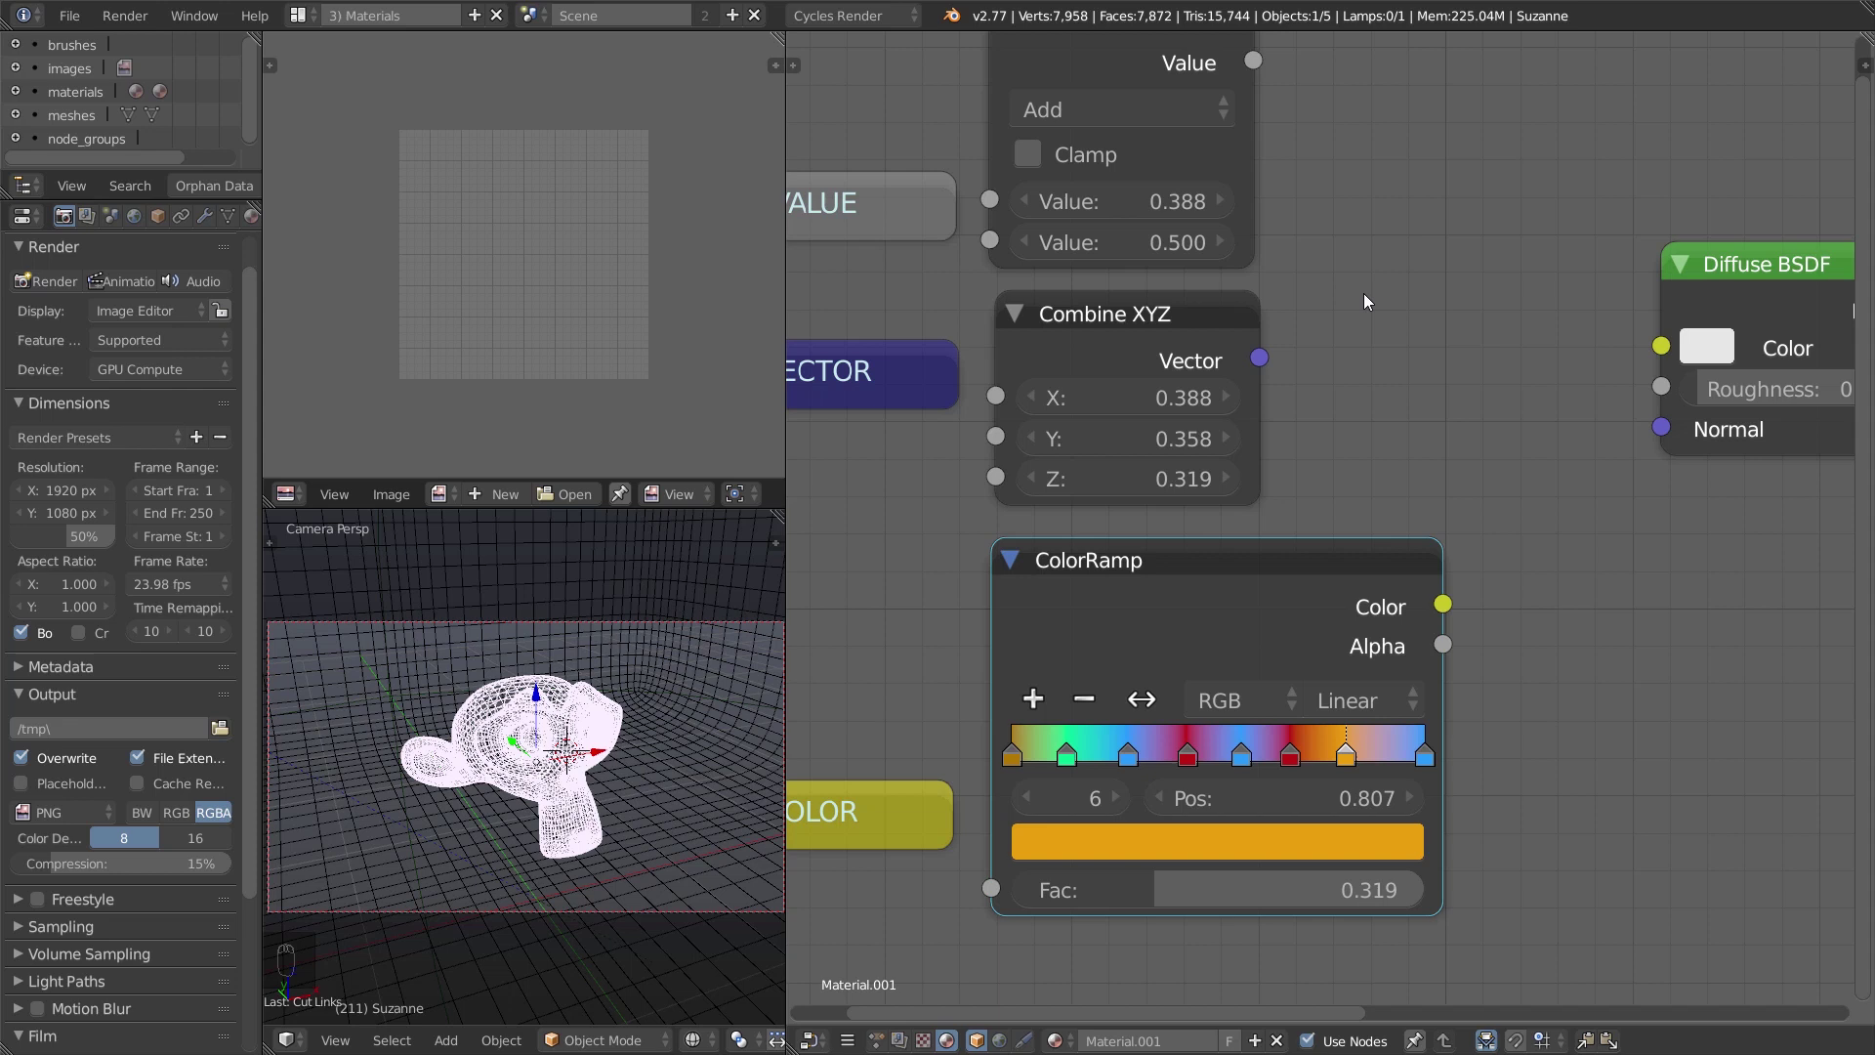
pyautogui.moveTo(1465, 336)
pyautogui.mouseDown(button='middle')
pyautogui.moveTo(1207, 419)
pyautogui.moveTo(1302, 596)
pyautogui.mouseUp(button='middle')
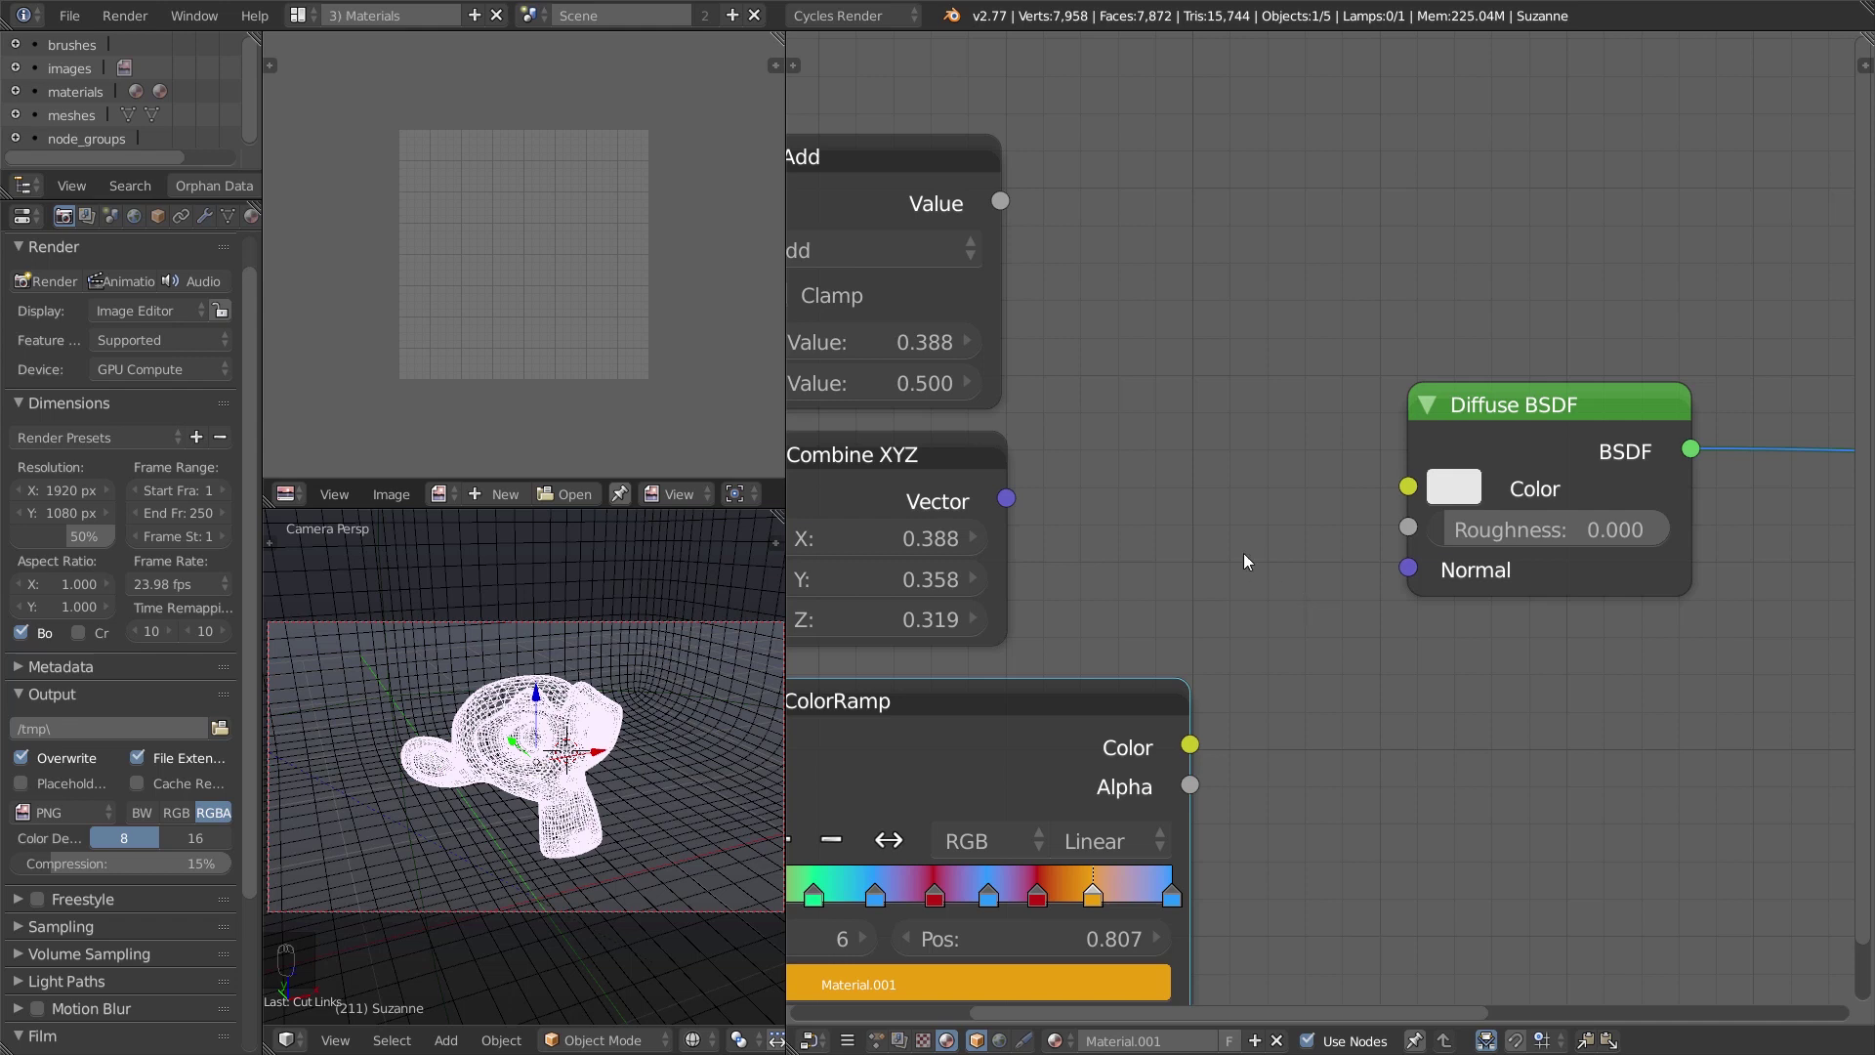
pyautogui.hotkey('shift', 'a')
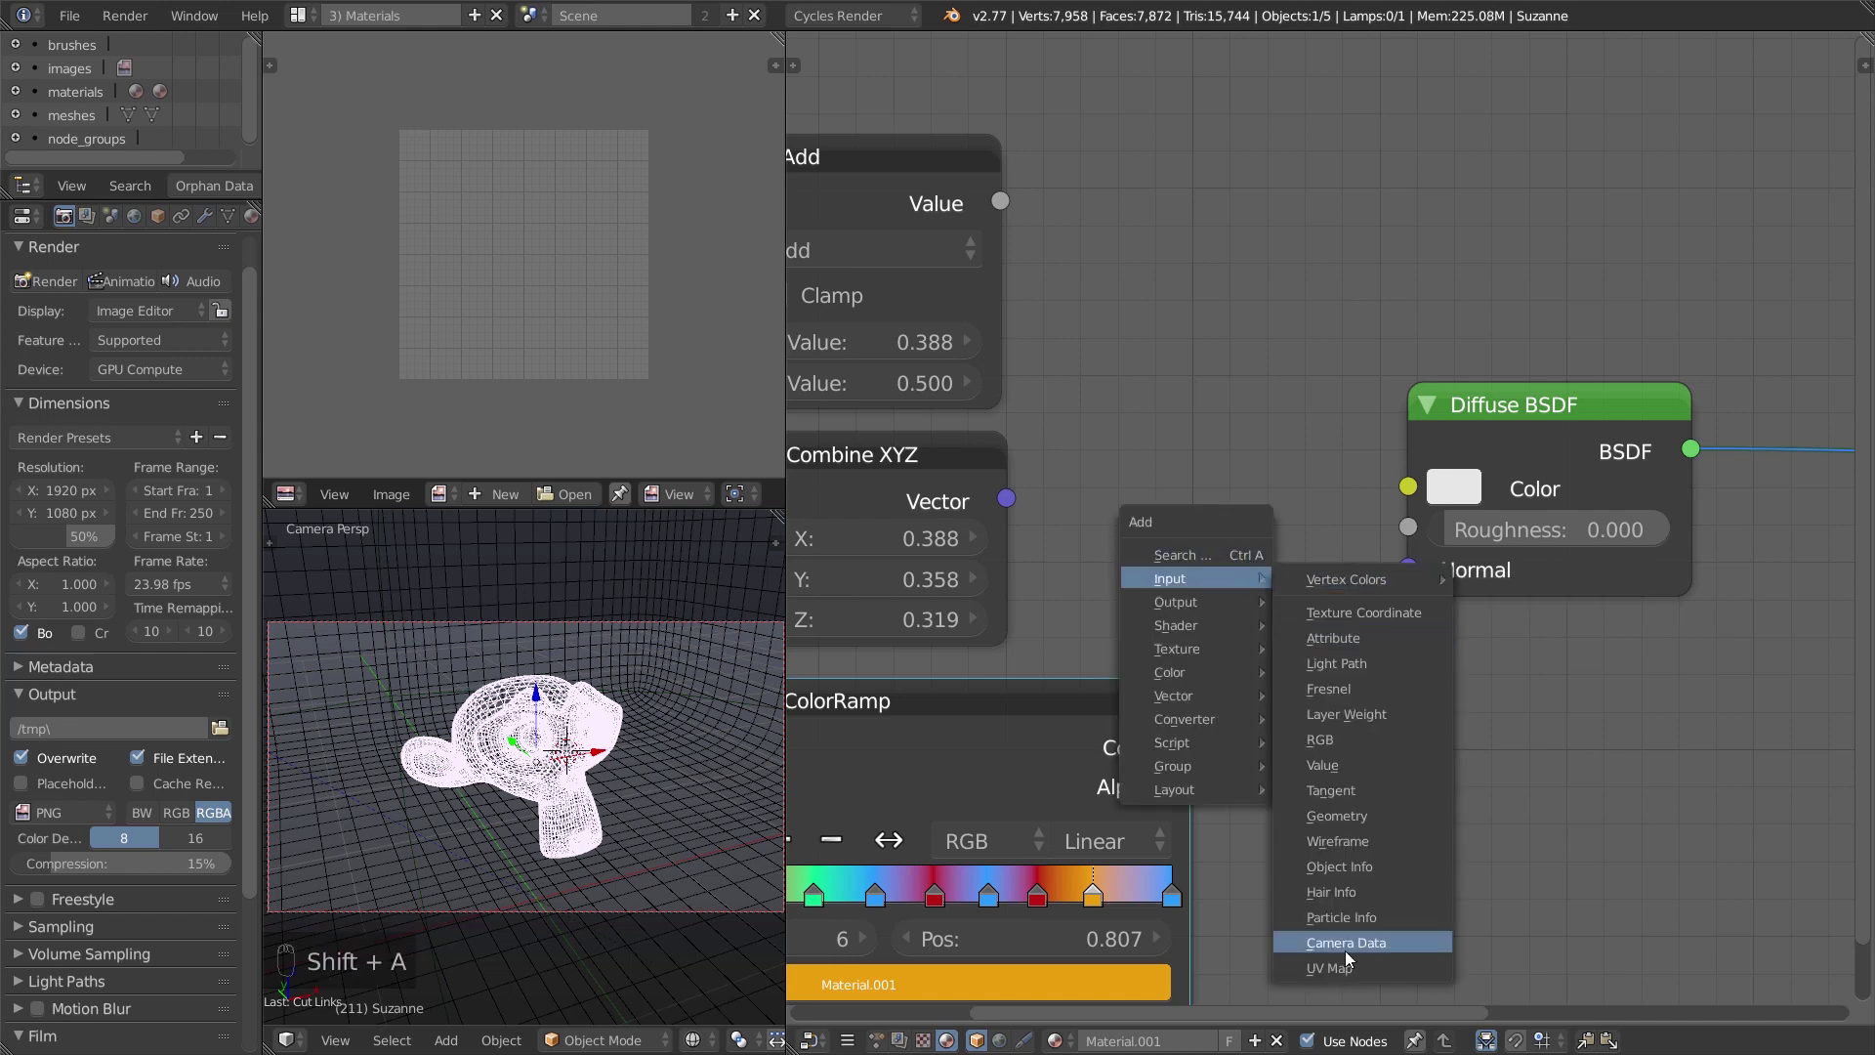
pyautogui.click(1339, 866)
pyautogui.click(1162, 250)
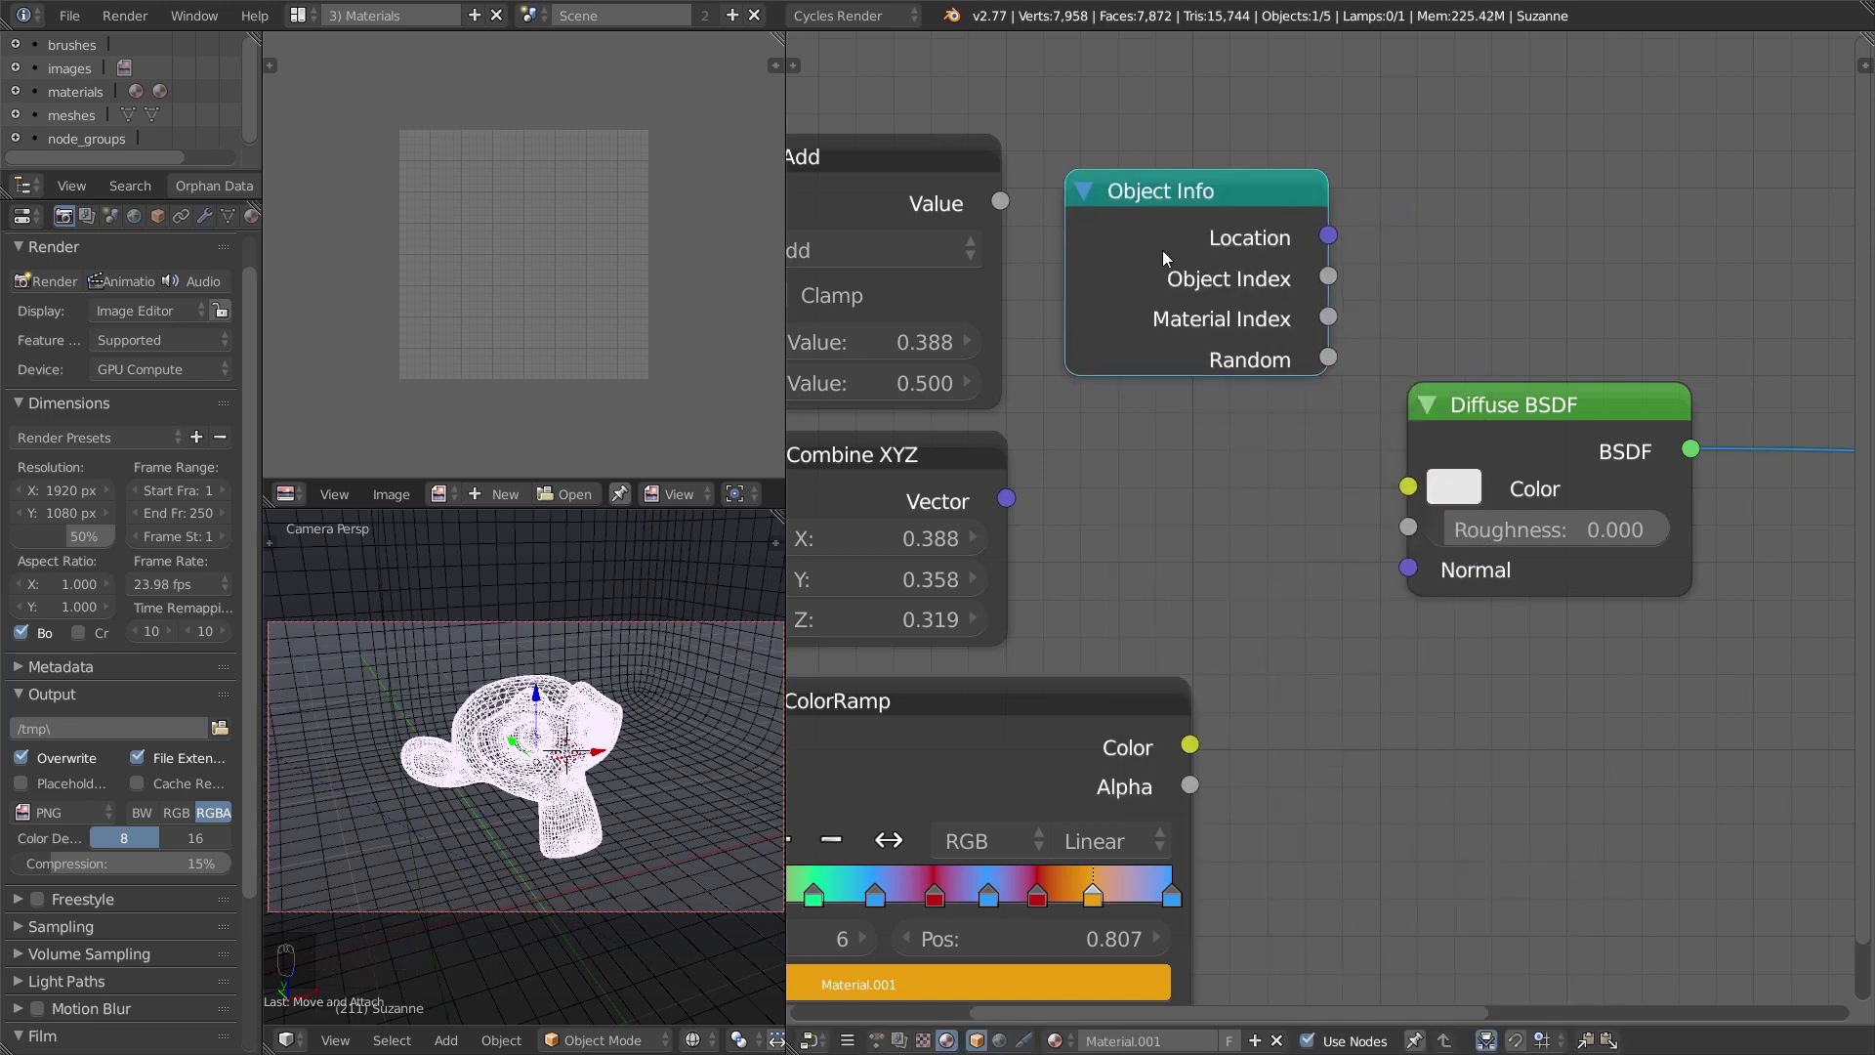
pyautogui.moveTo(1328, 358); pyautogui.dragTo(1465, 251)
pyautogui.press('Delete')
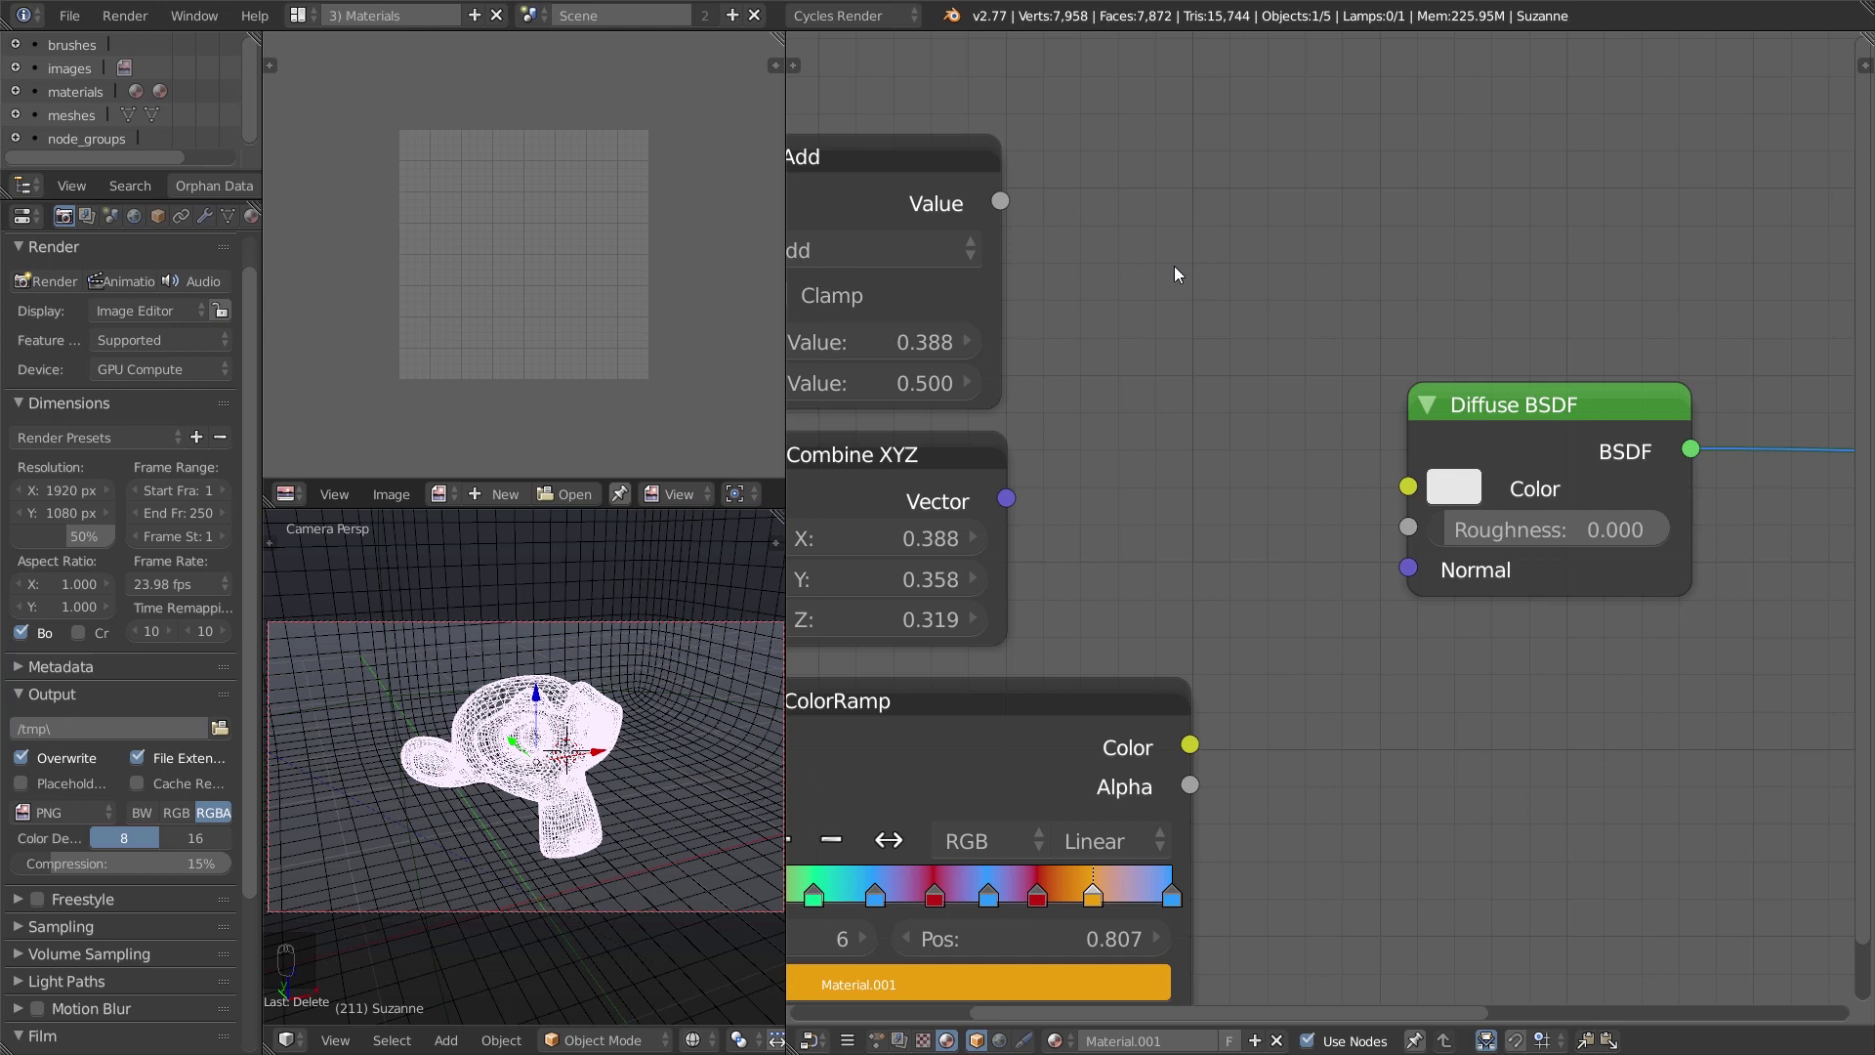
pyautogui.moveTo(1174, 267); pyautogui.dragTo(1581, 187, button='middle')
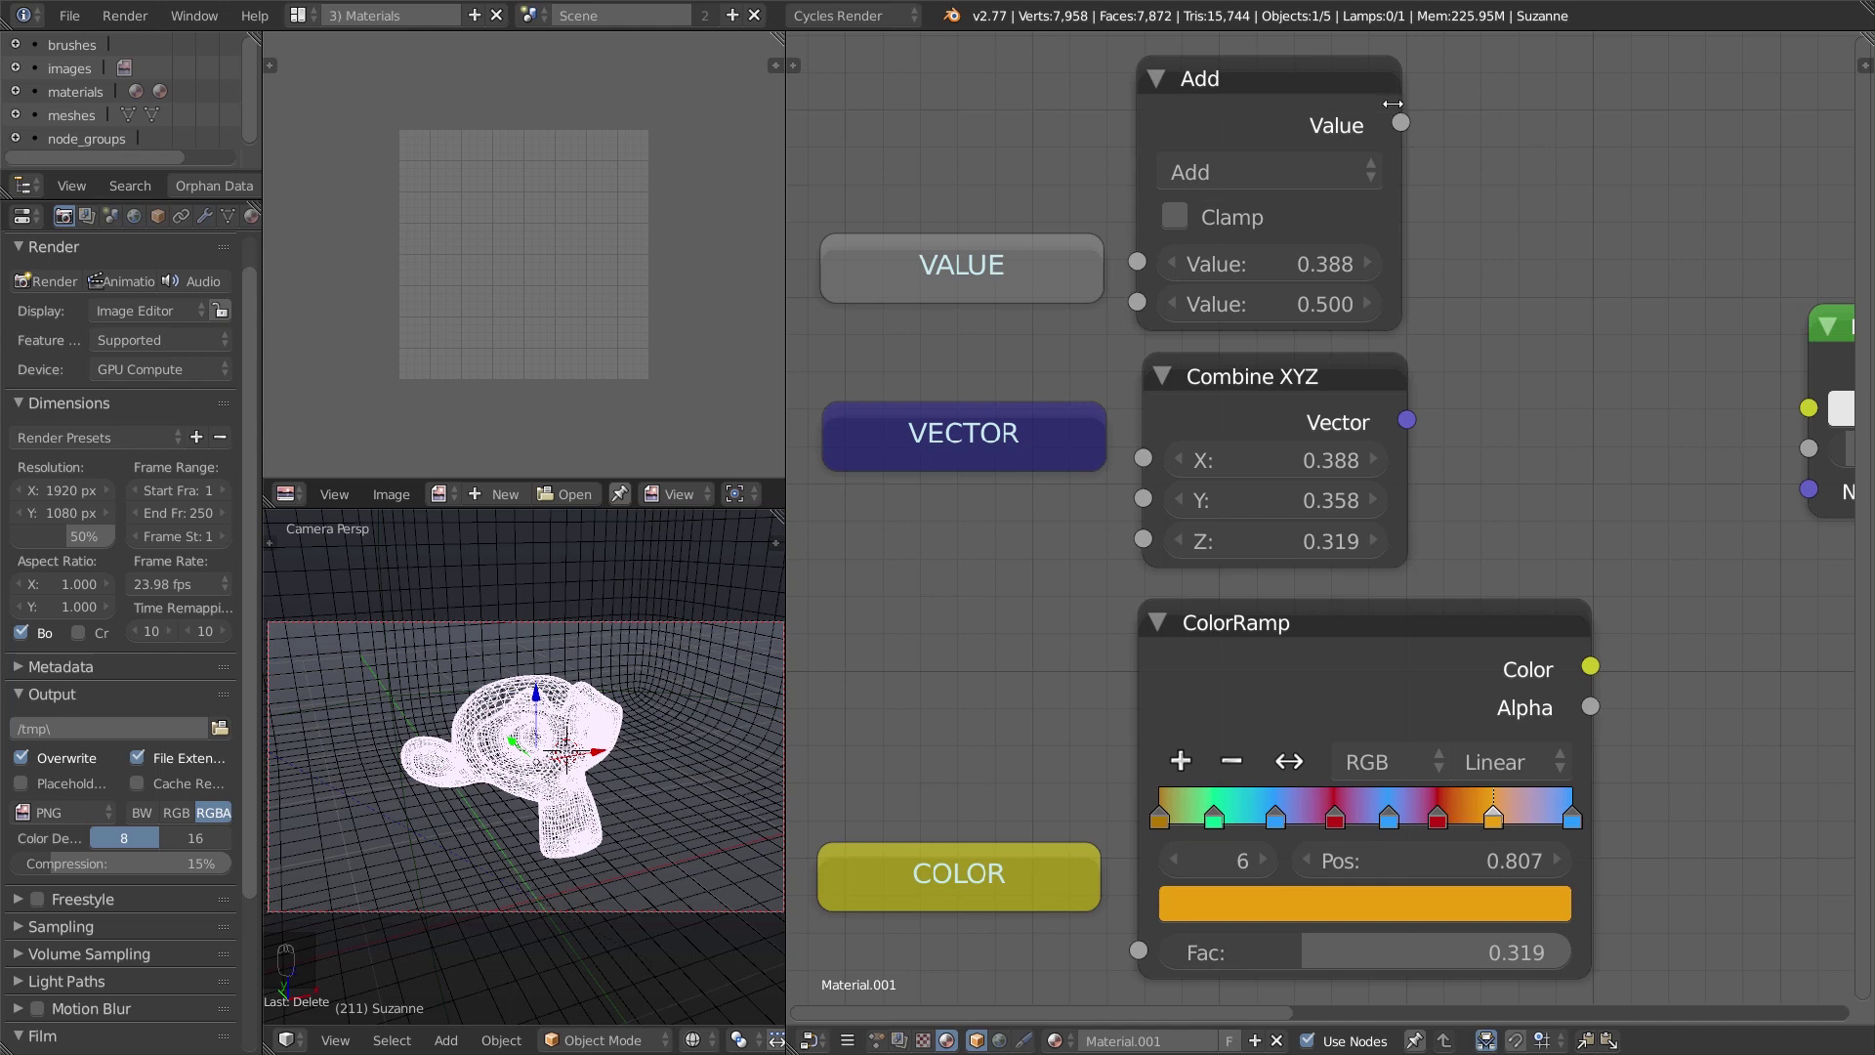
pyautogui.moveTo(1400, 122)
pyautogui.mouseDown()
pyautogui.moveTo(1656, 134)
pyautogui.moveTo(1604, 136)
pyautogui.mouseUp()
pyautogui.moveTo(1406, 420); pyautogui.dragTo(1592, 223)
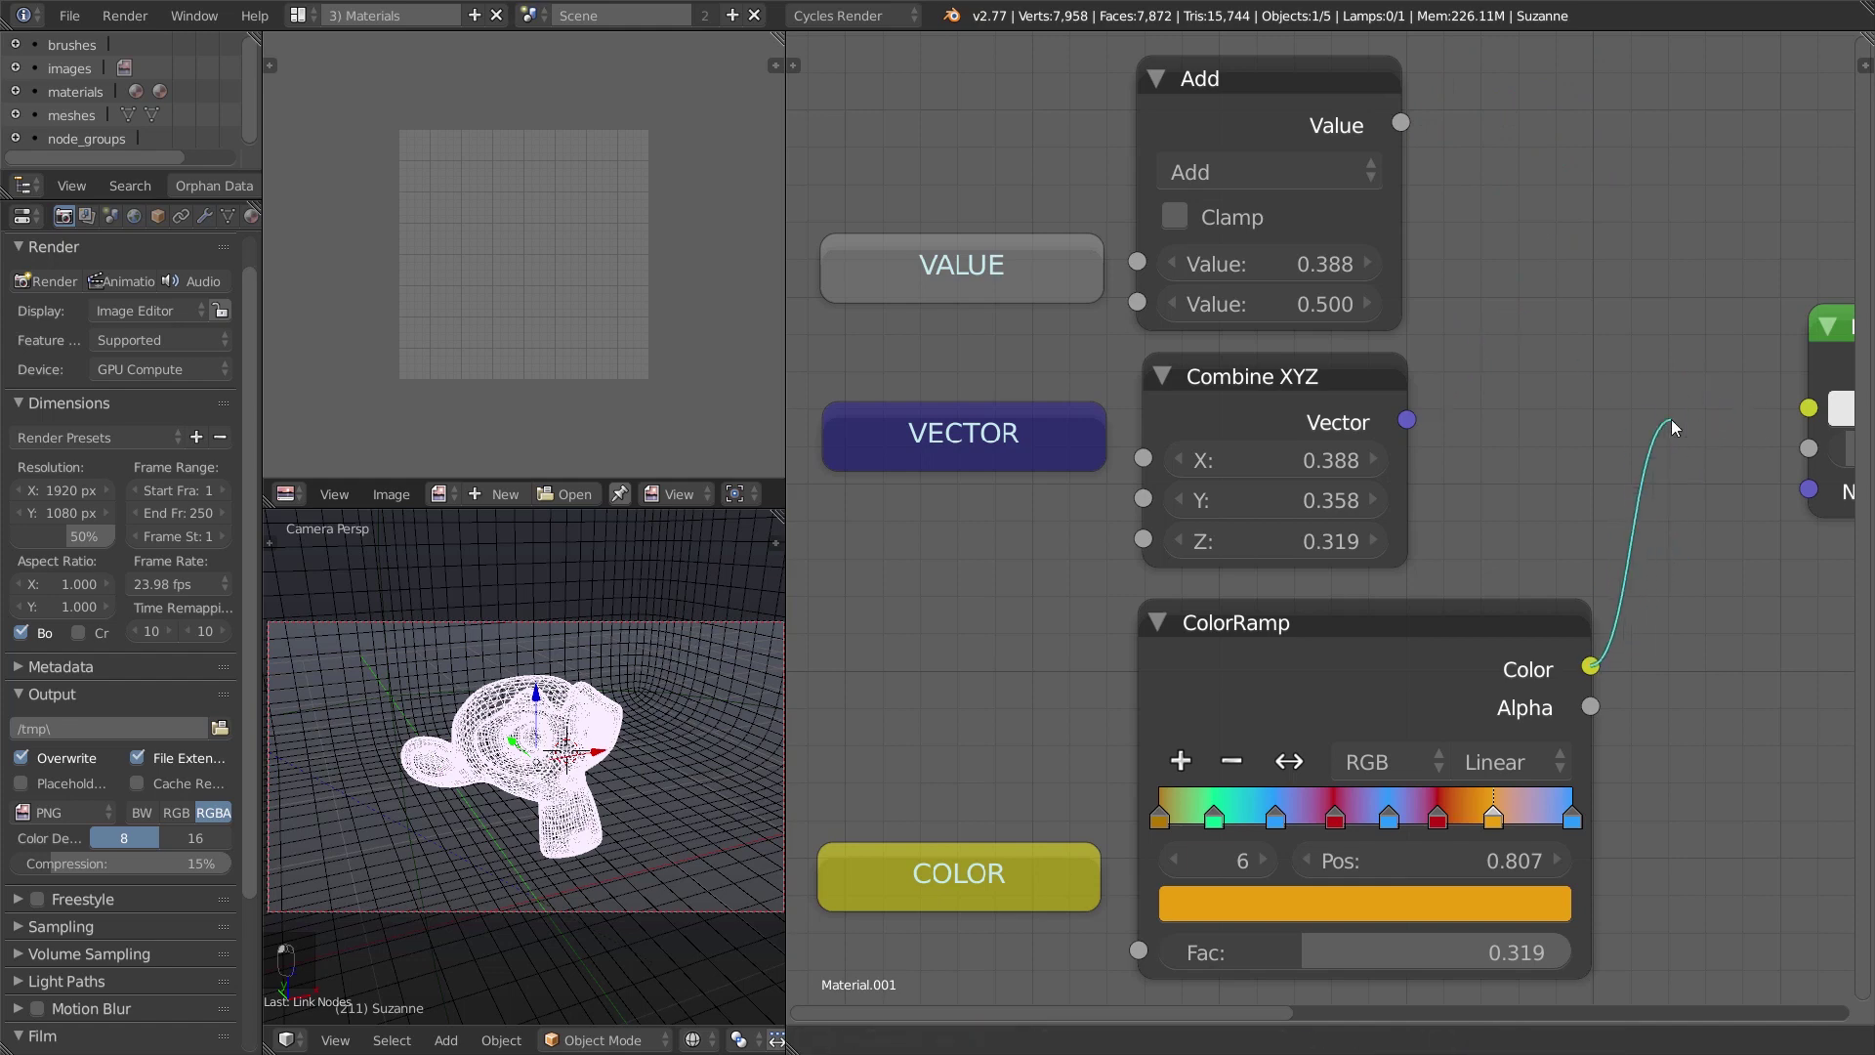
pyautogui.moveTo(1589, 666); pyautogui.dragTo(1672, 419)
pyautogui.moveTo(1860, 376); pyautogui.dragTo(1420, 391, button='middle')
pyautogui.moveTo(1539, 389); pyautogui.dragTo(1538, 201)
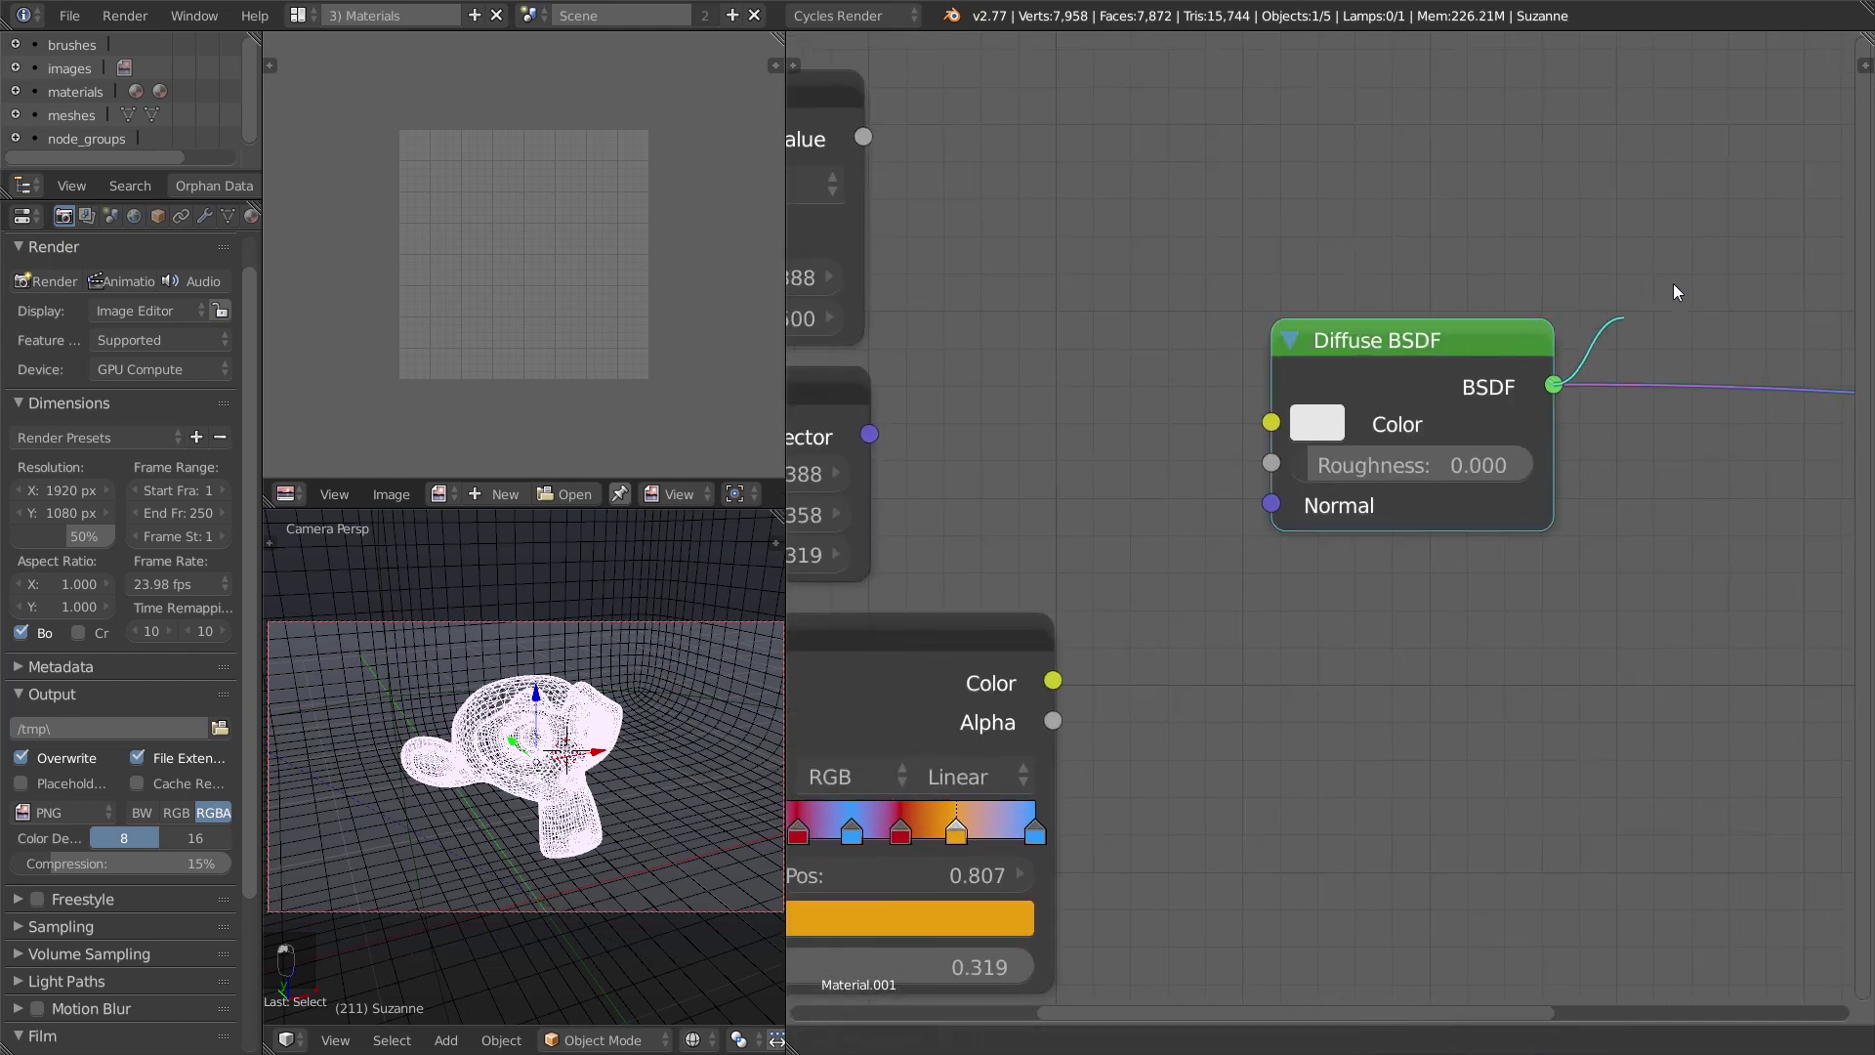
pyautogui.moveTo(1438, 224)
pyautogui.mouseDown(button='middle')
pyautogui.moveTo(1654, 283)
pyautogui.moveTo(1644, 195)
pyautogui.mouseUp(button='middle')
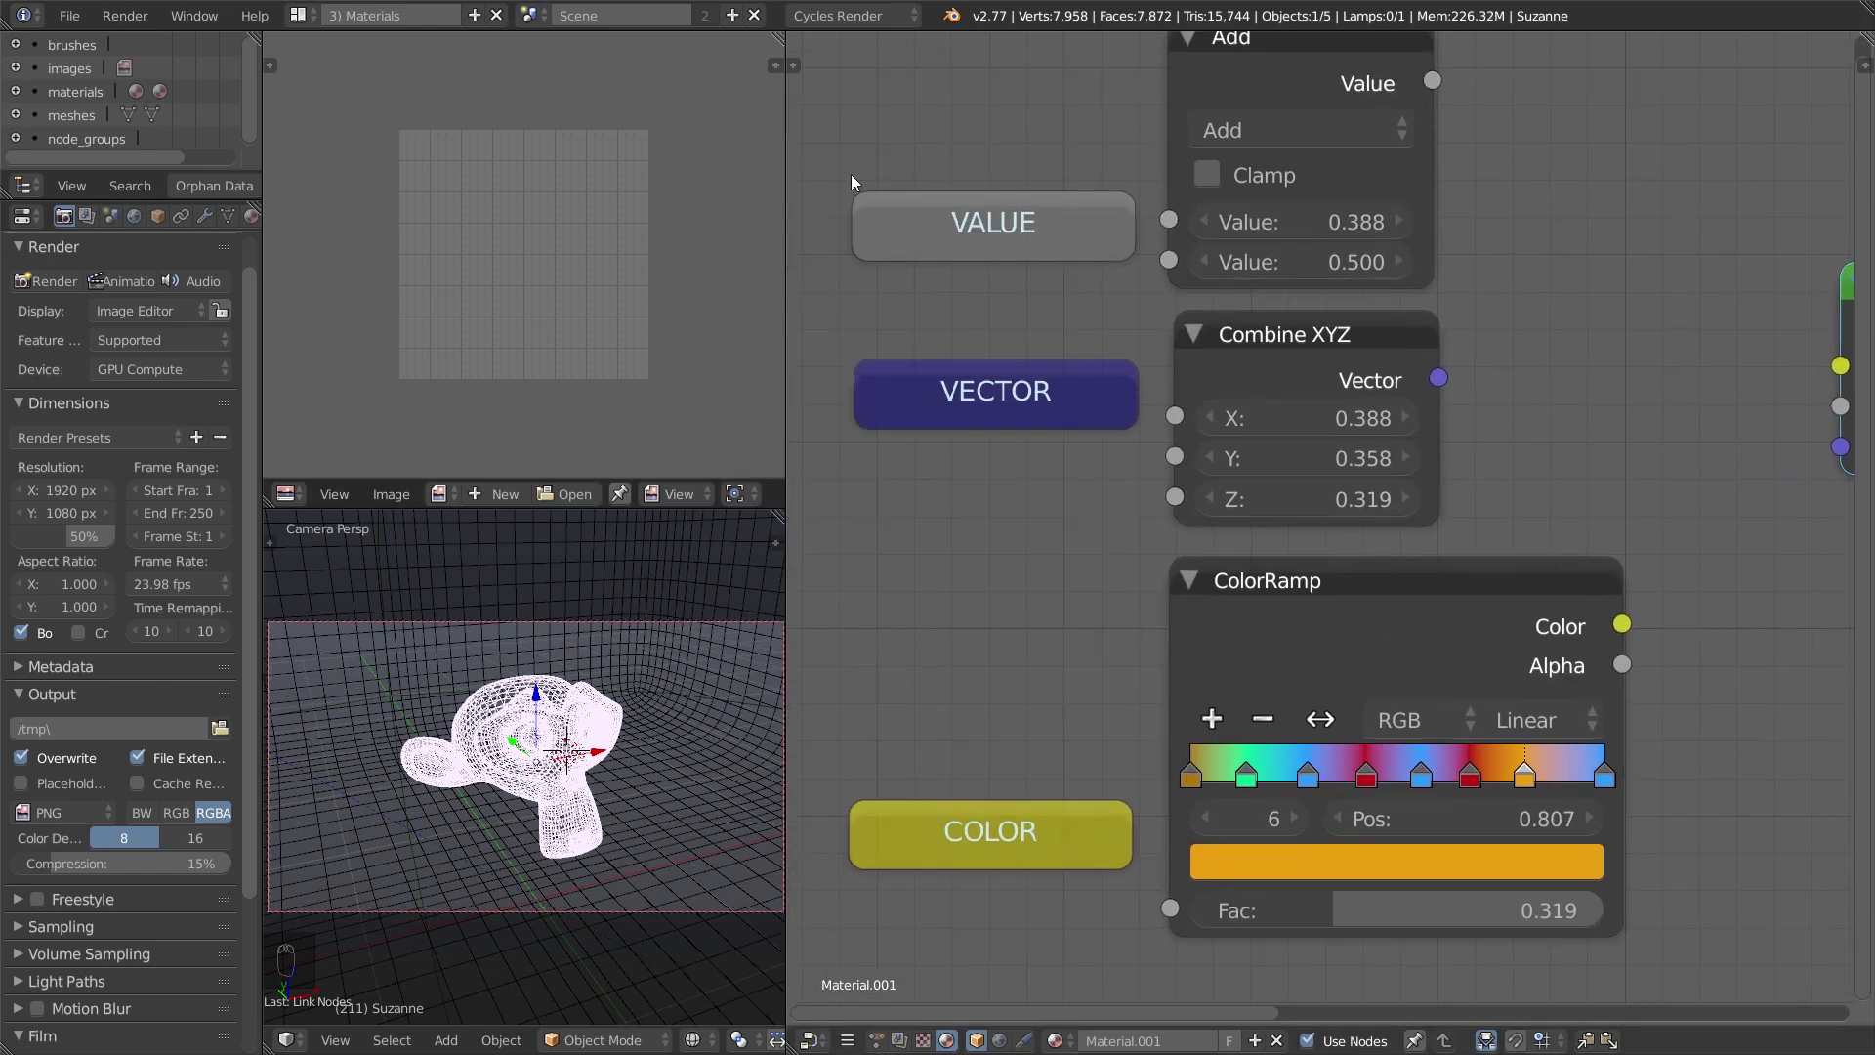
pyautogui.press('b')
pyautogui.moveTo(855, 158); pyautogui.dragTo(1058, 988)
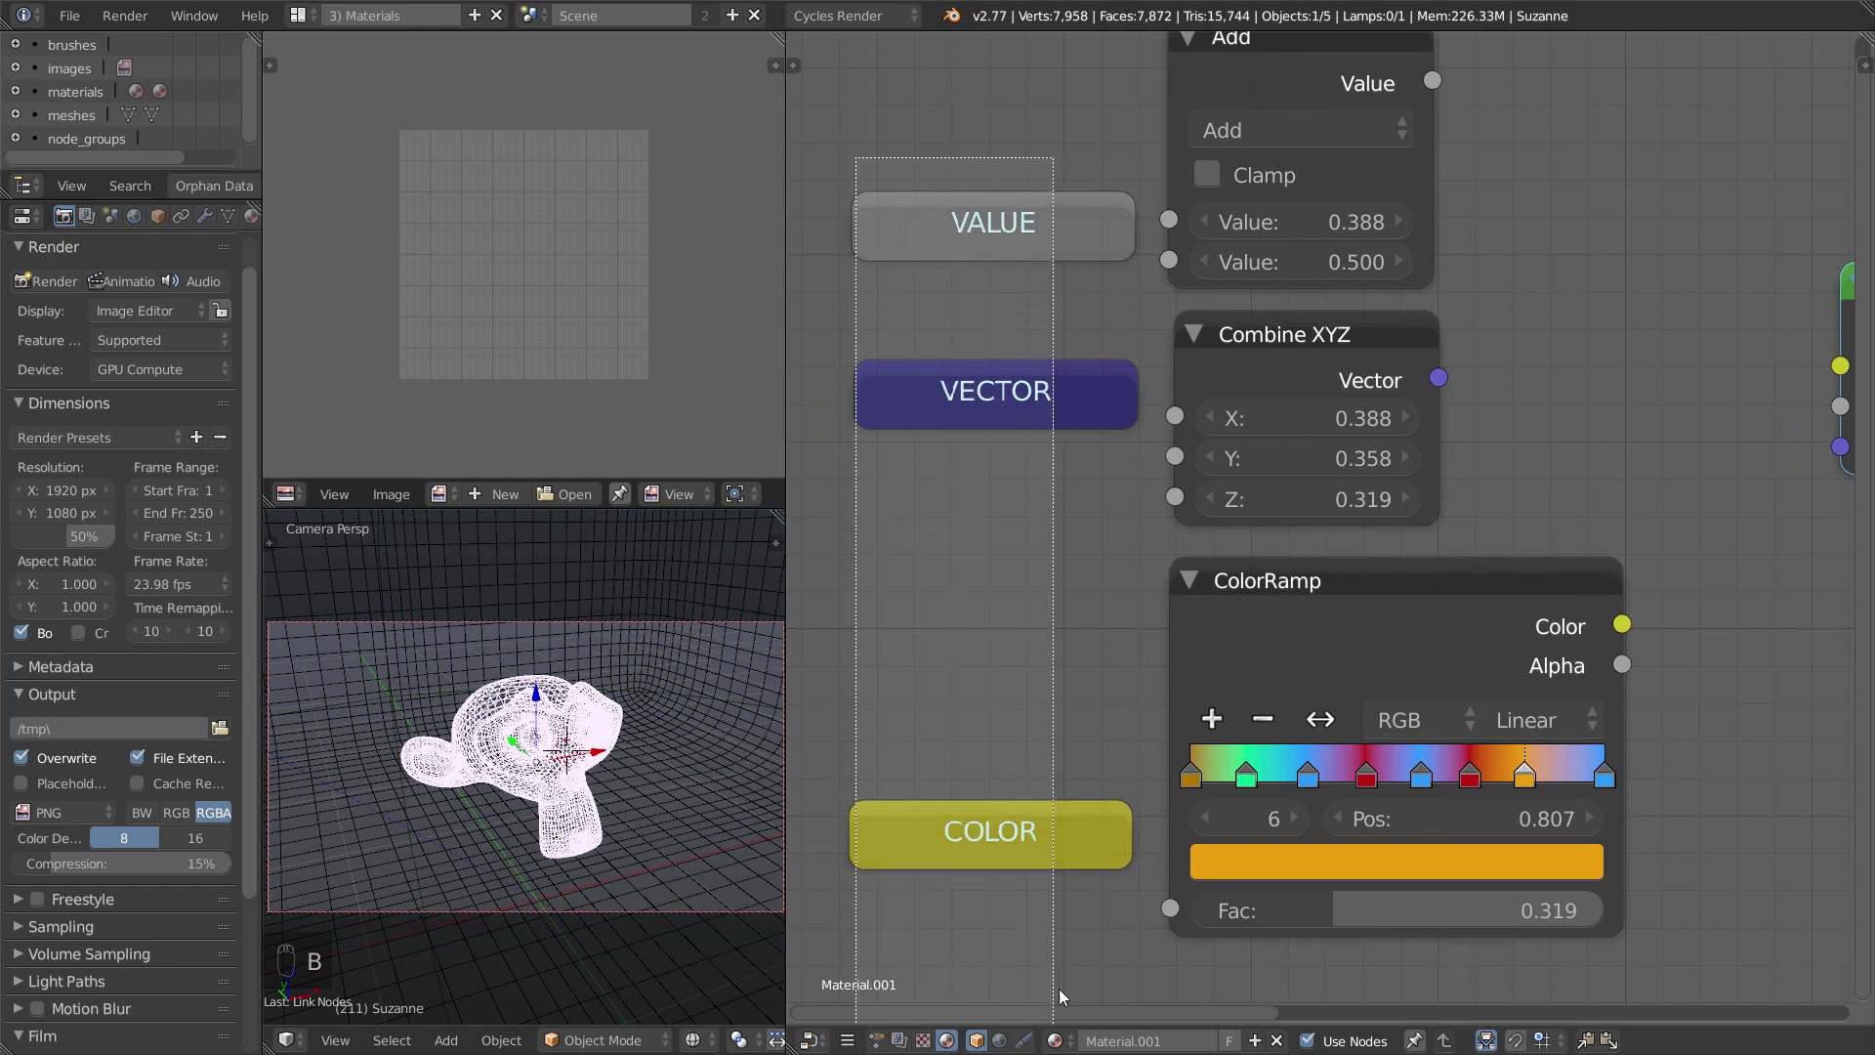
pyautogui.moveTo(1058, 988); pyautogui.dragTo(1092, 97)
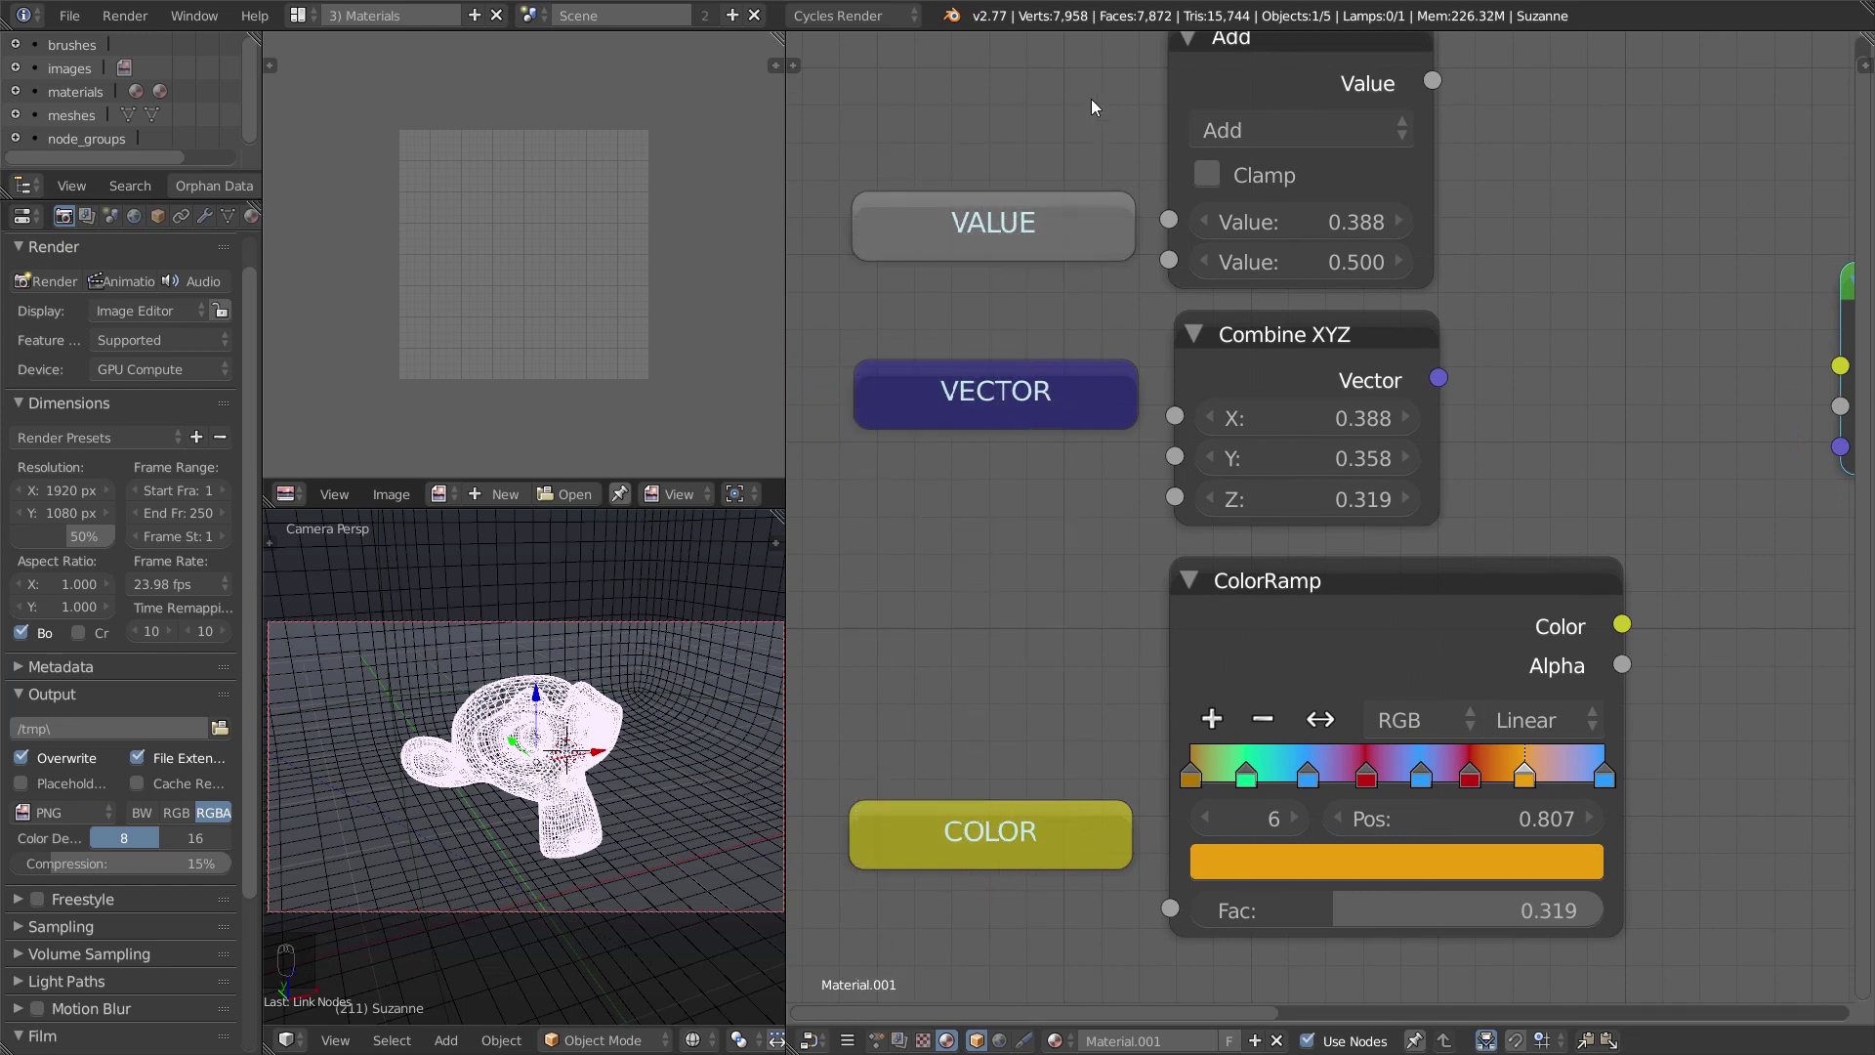
pyautogui.hotkey('ctrl', 's')
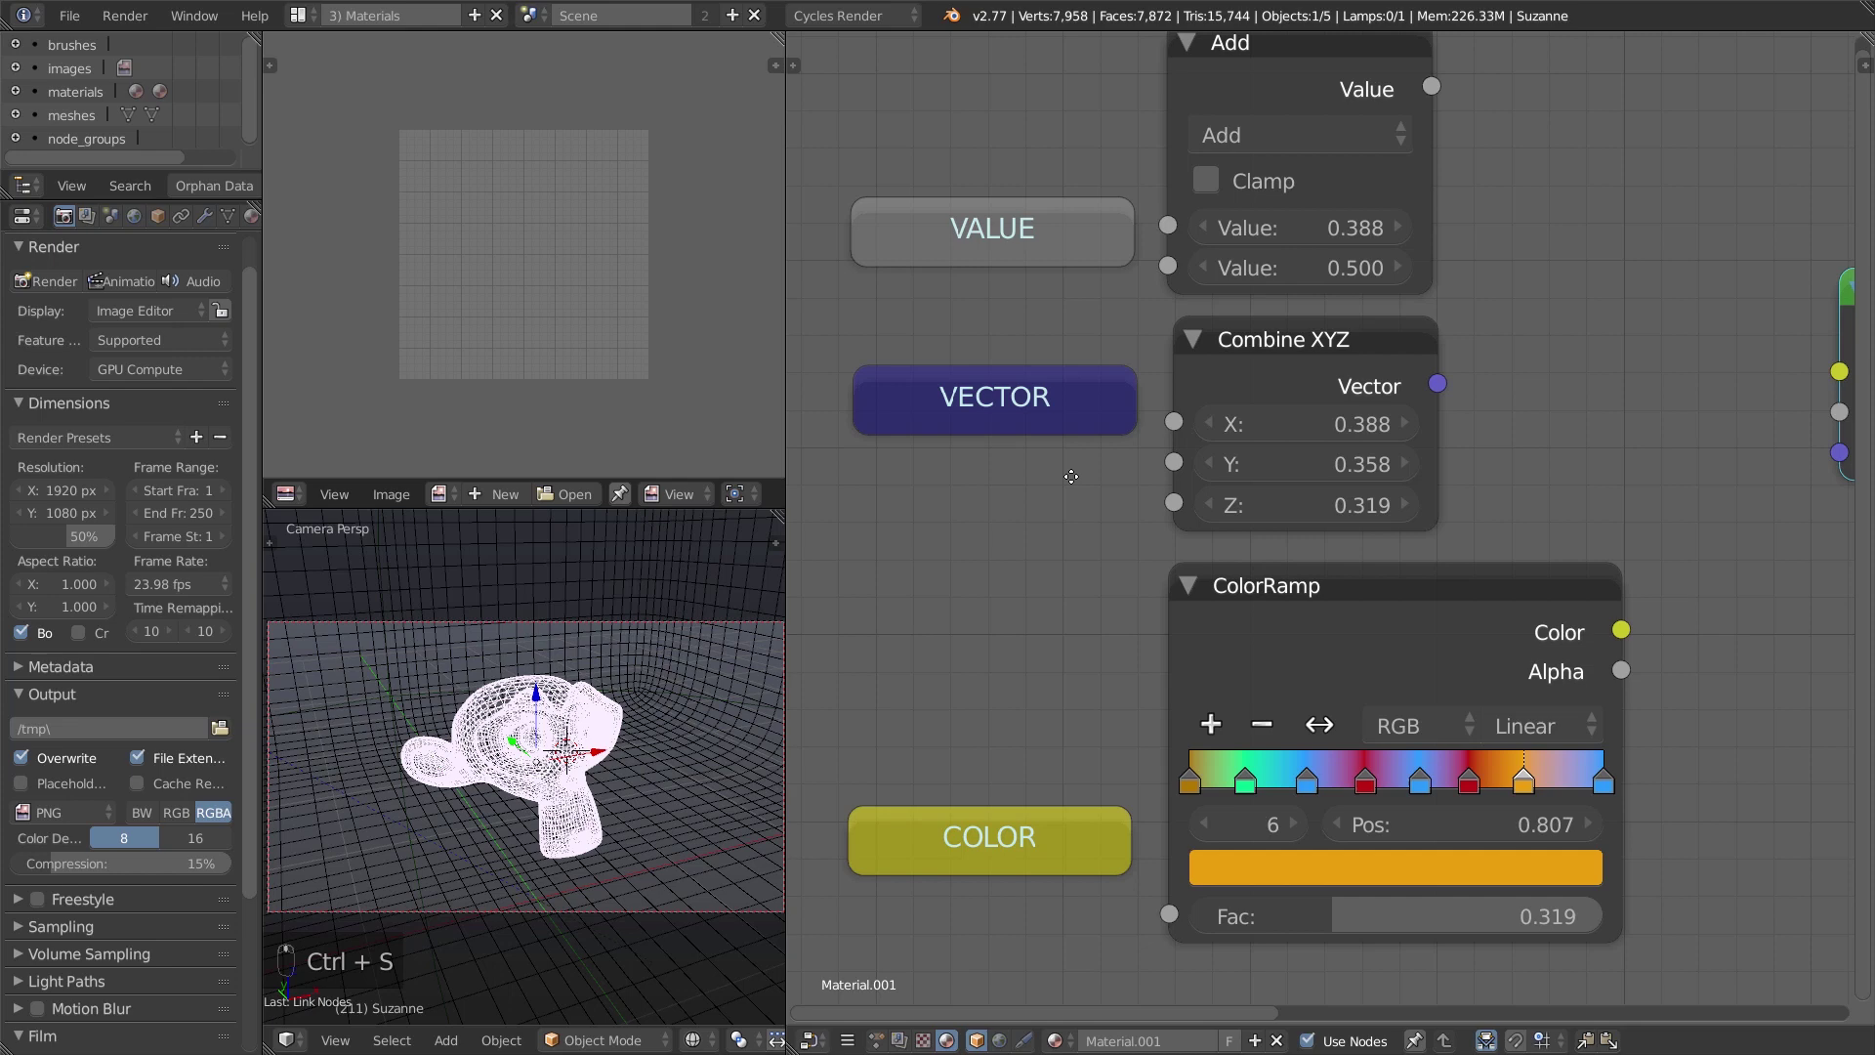
pyautogui.moveTo(1215, 368); pyautogui.dragTo(1201, 476, button='middle')
pyautogui.click(1213, 465)
pyautogui.moveTo(1213, 465); pyautogui.dragTo(1205, 467)
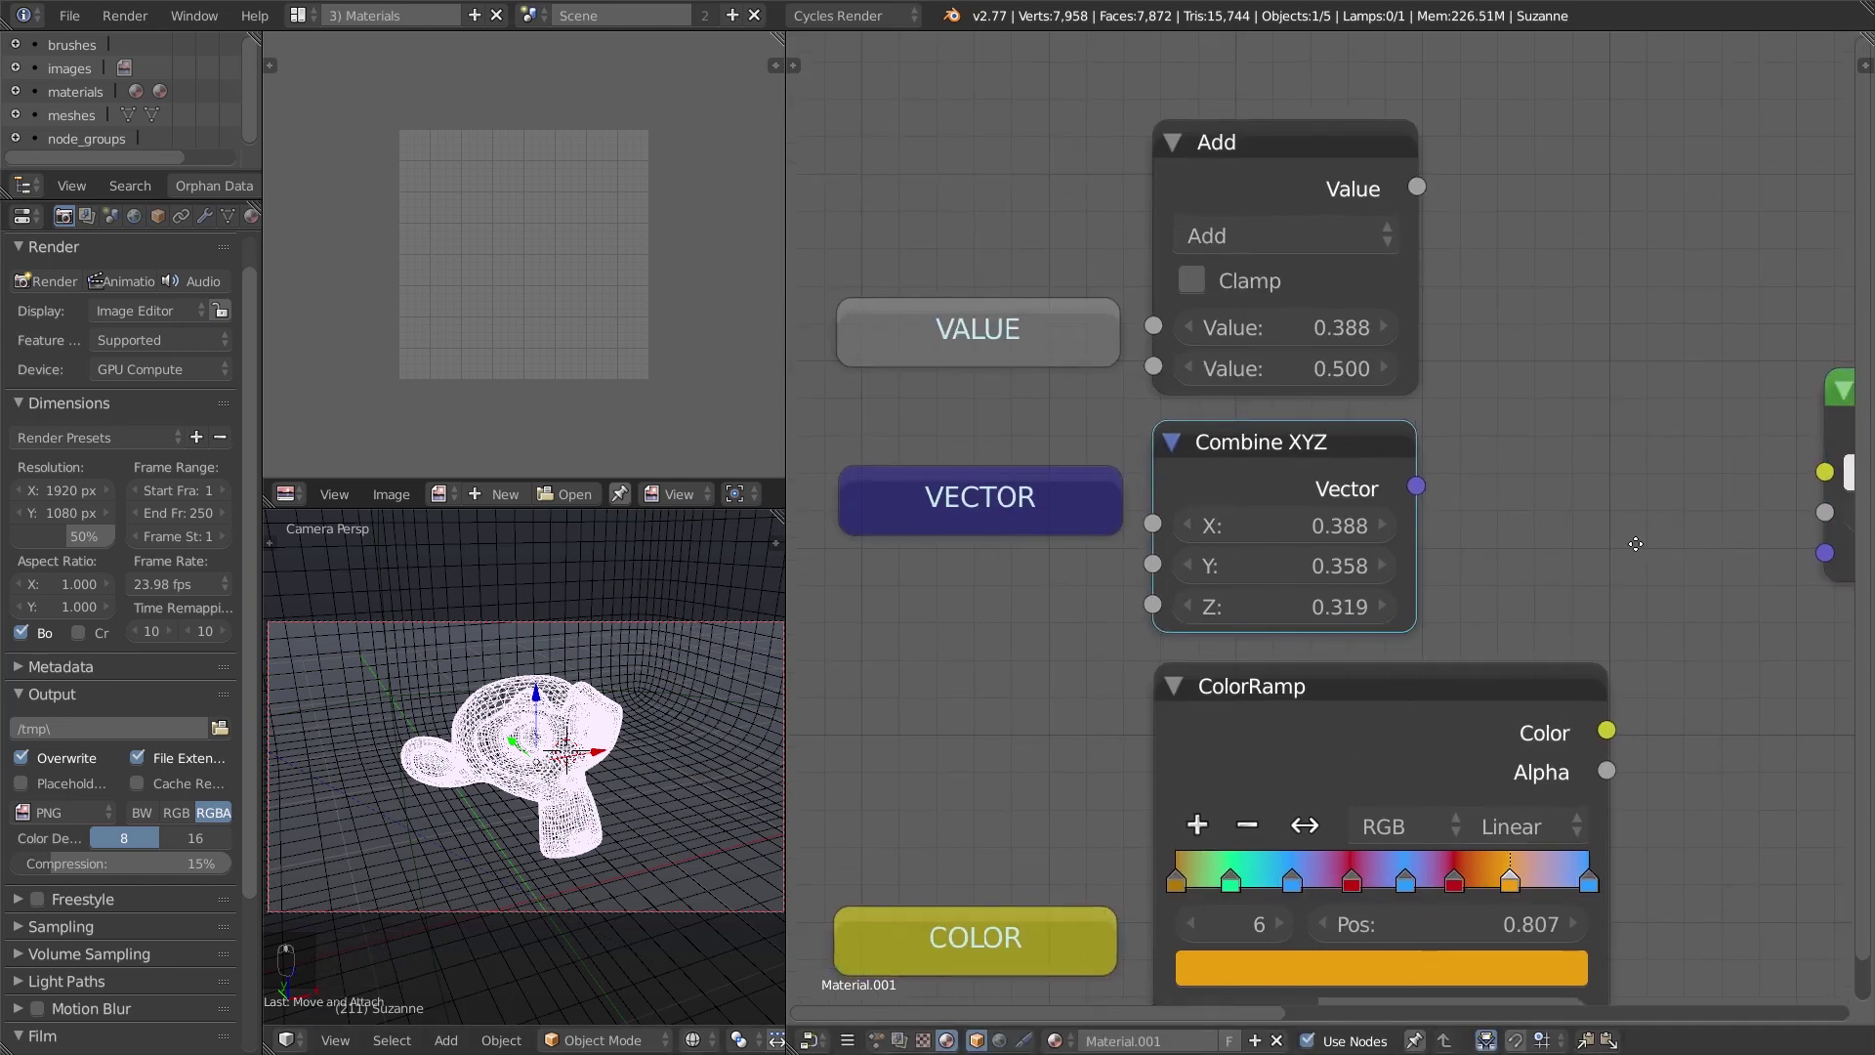
pyautogui.moveTo(1648, 575); pyautogui.dragTo(1494, 469, button='middle')
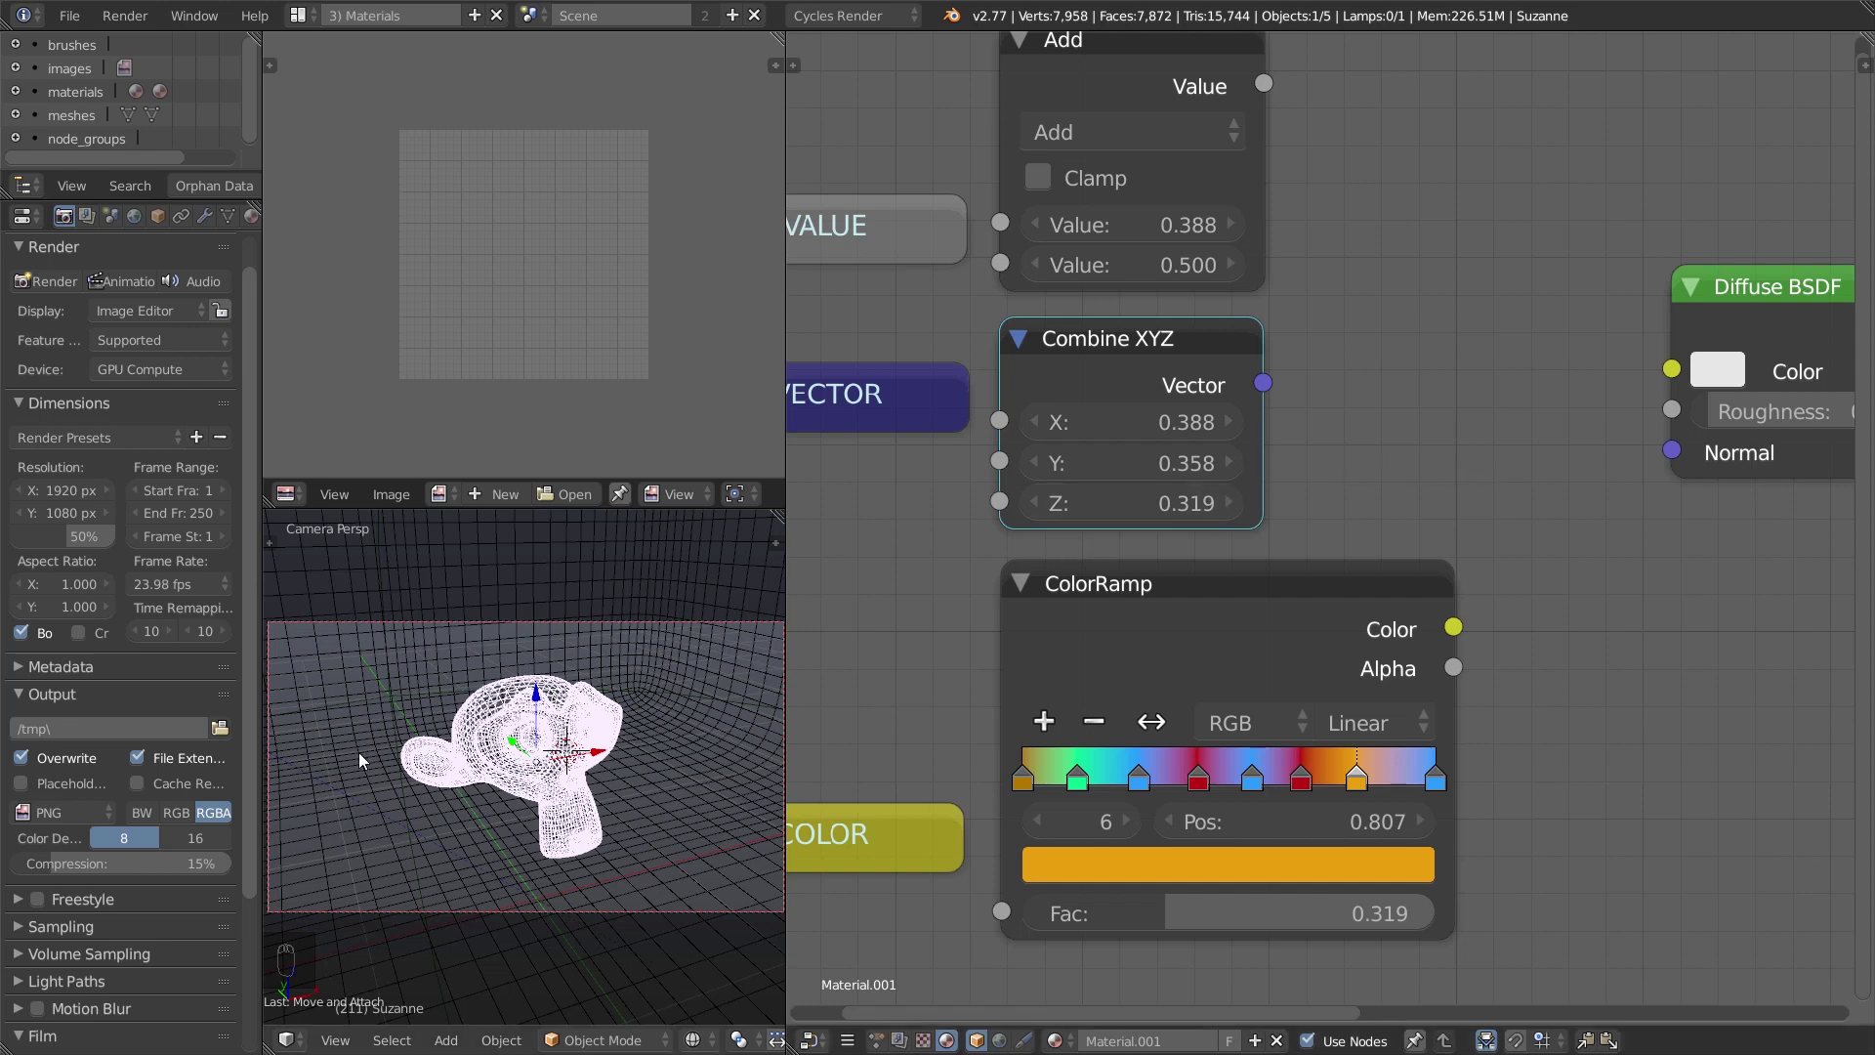
pyautogui.moveTo(490, 711)
pyautogui.mouseDown(button='middle')
pyautogui.moveTo(660, 713)
pyautogui.moveTo(558, 583)
pyautogui.moveTo(527, 649)
pyautogui.moveTo(506, 623)
pyautogui.moveTo(548, 744)
pyautogui.moveTo(635, 682)
pyautogui.moveTo(457, 670)
pyautogui.moveTo(328, 688)
pyautogui.mouseUp(button='middle')
pyautogui.scroll(-3, 527, 649)
pyautogui.scroll(5, 549, 751)
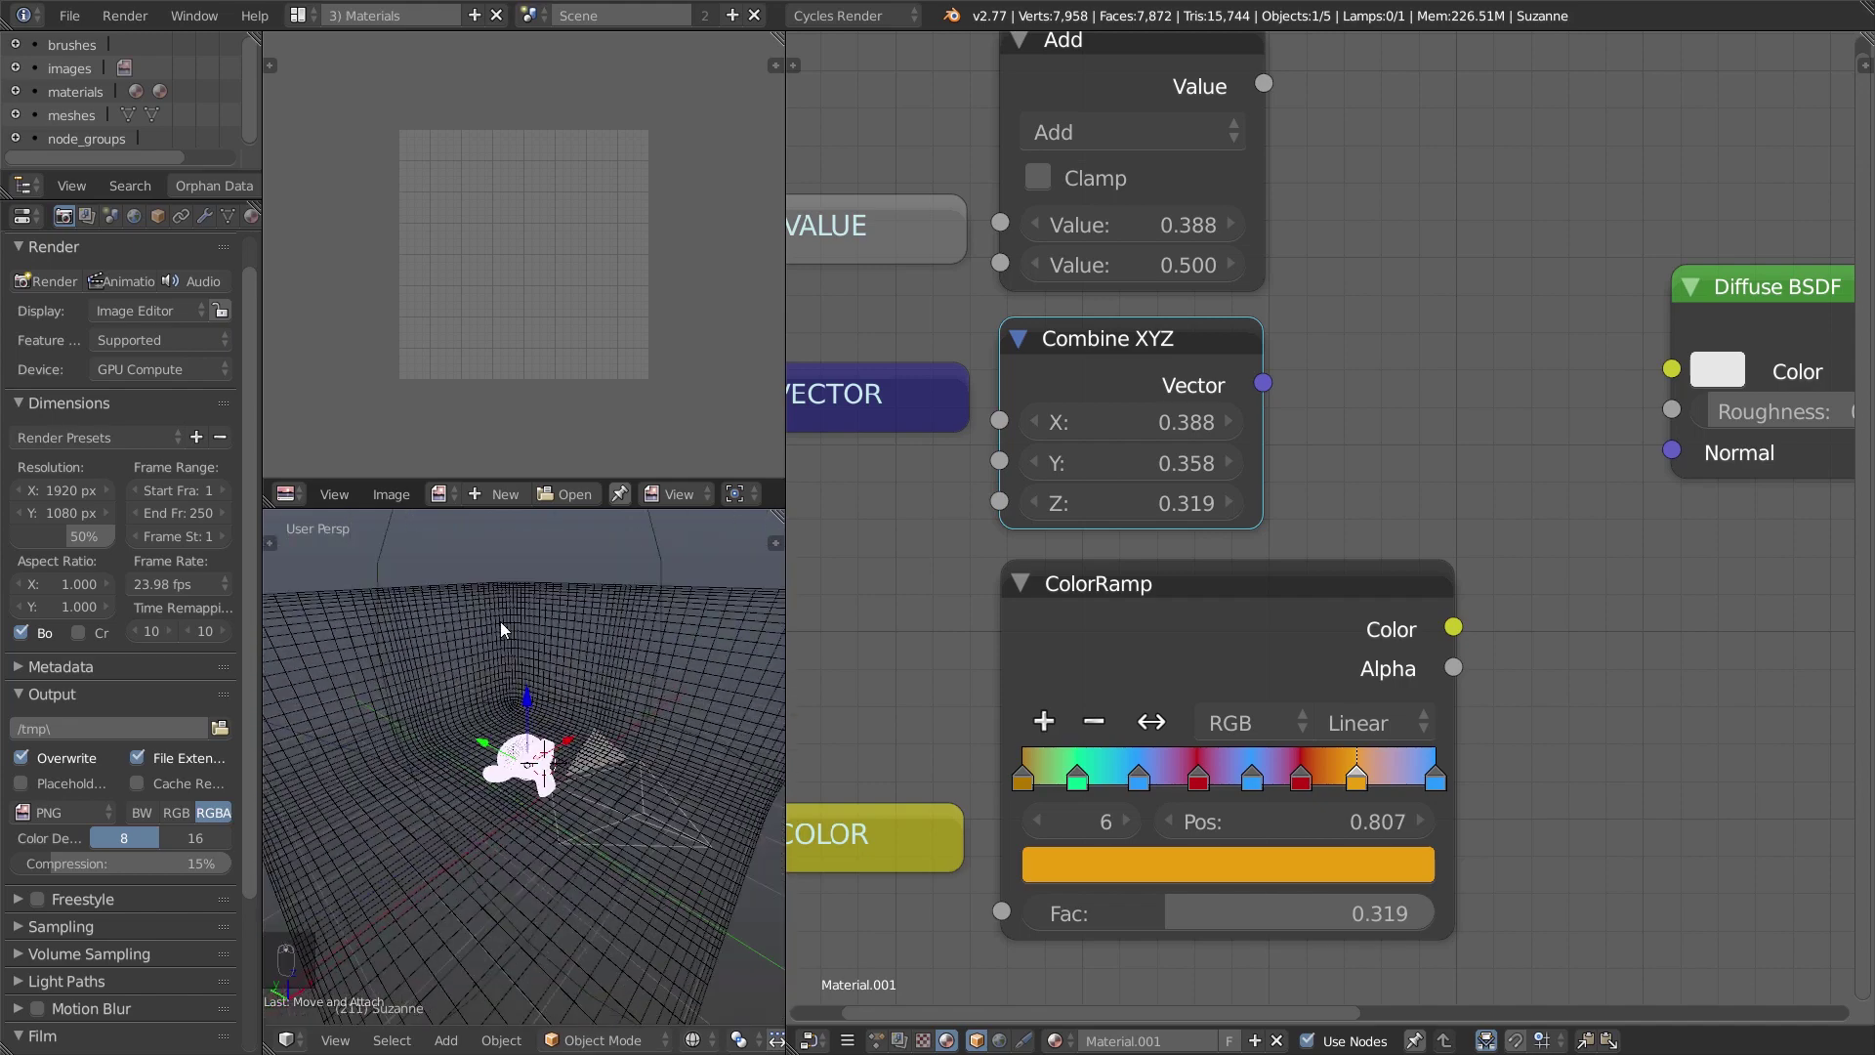
pyautogui.press('KP_0')
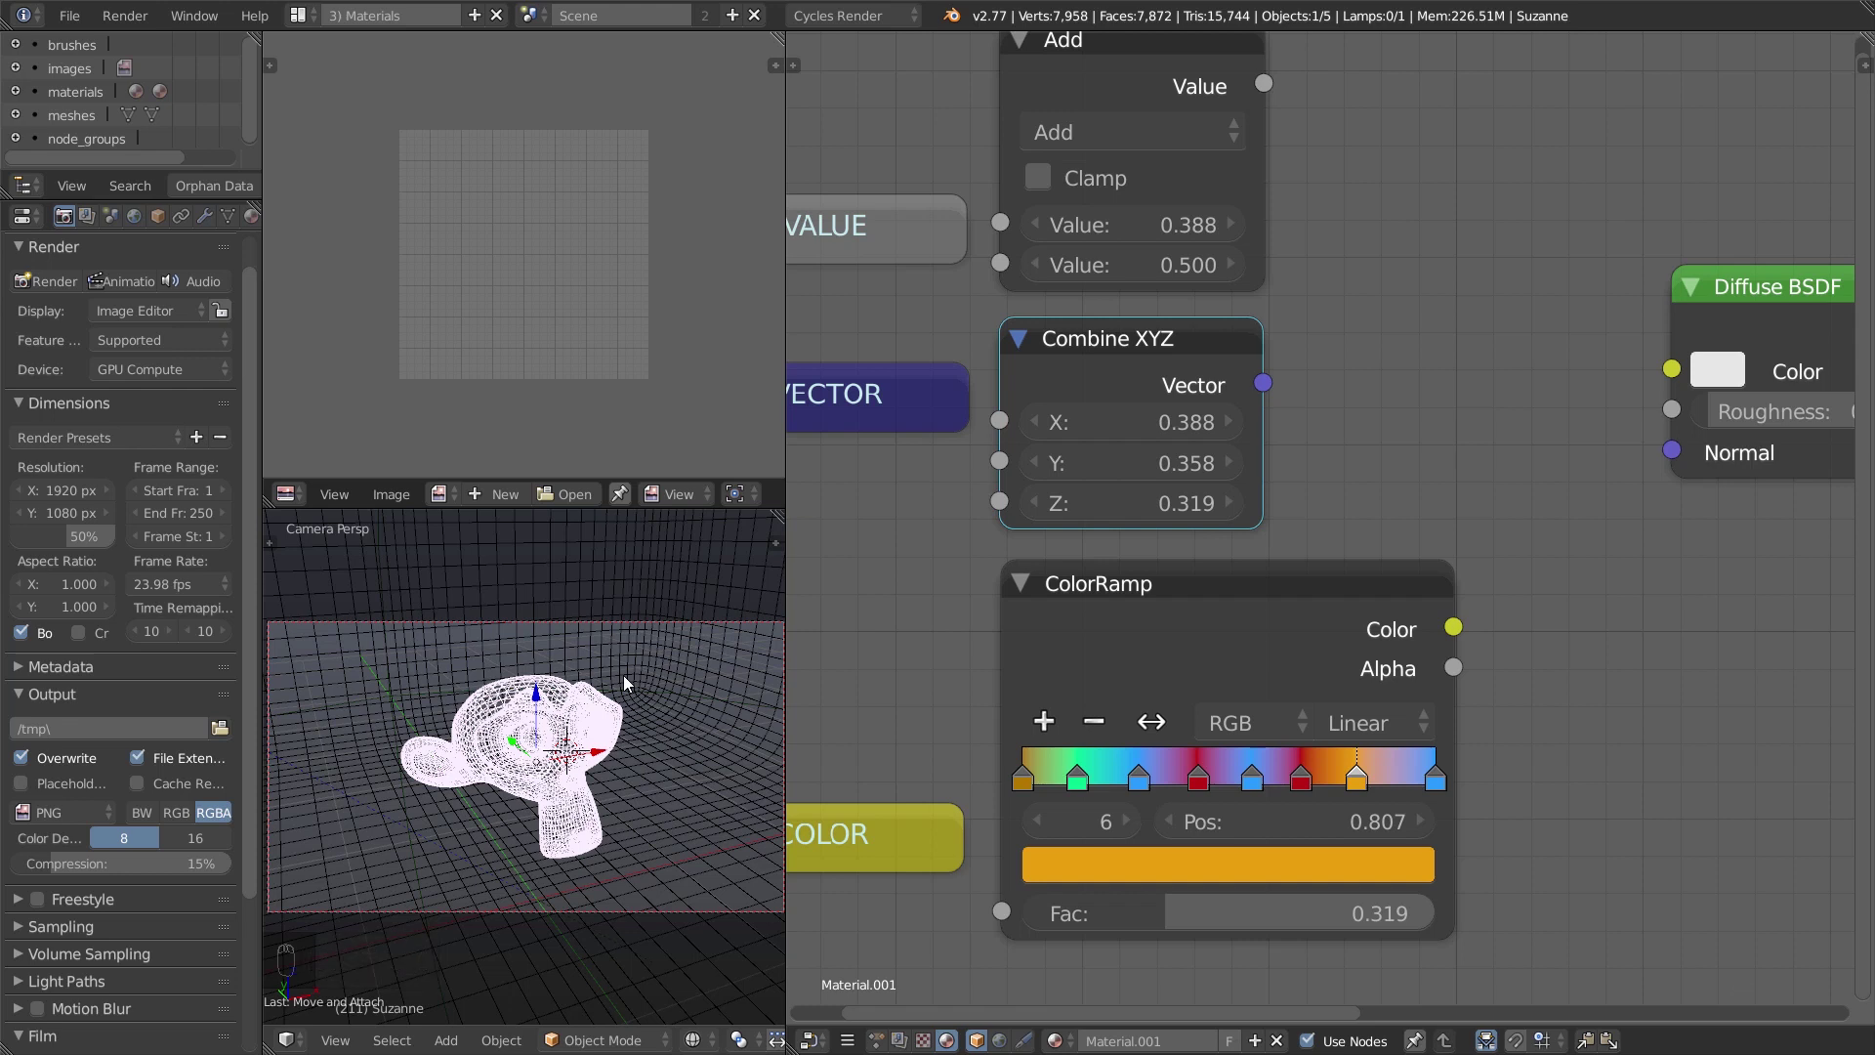
pyautogui.moveTo(857, 596)
pyautogui.mouseDown(button='middle')
pyautogui.moveTo(910, 593)
pyautogui.moveTo(993, 642)
pyautogui.mouseUp(button='middle')
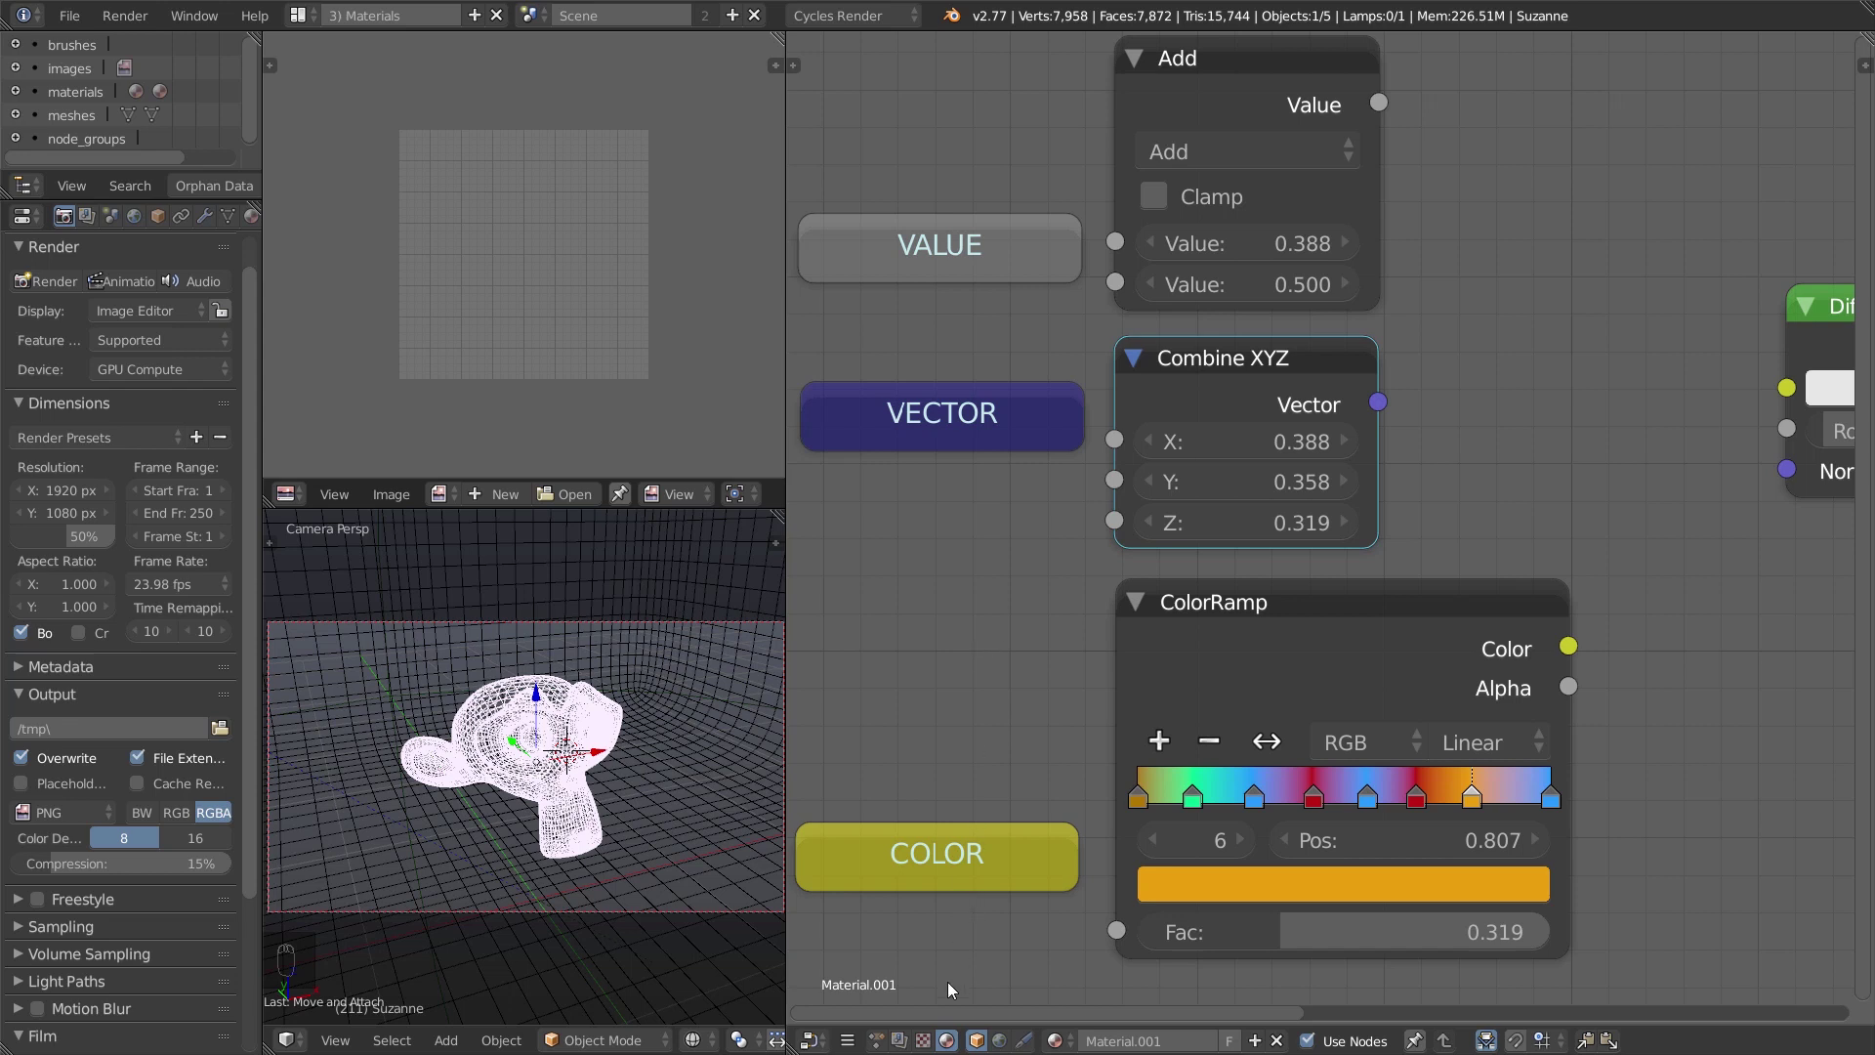
# Switch the node editor to the Random Value animation node tree and frame all its nodes.
pyautogui.click(874, 1042)
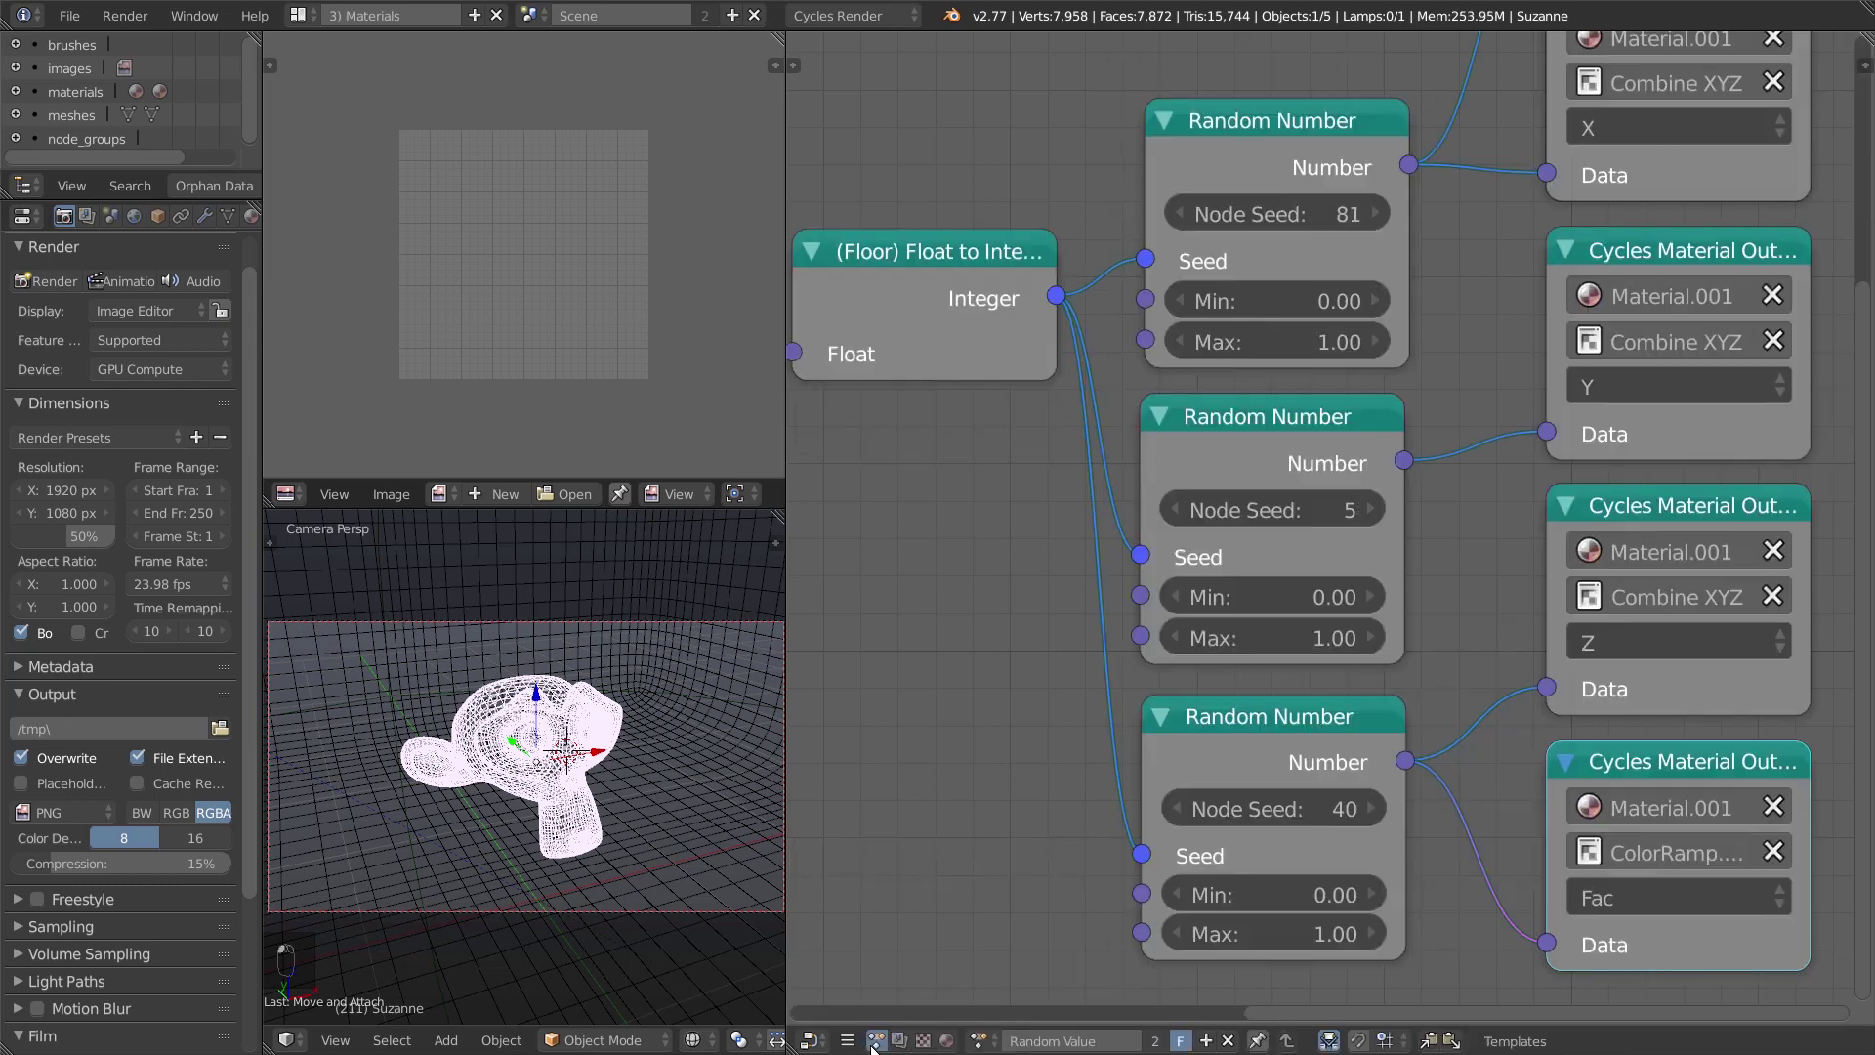
pyautogui.scroll(-3, 1015, 840)
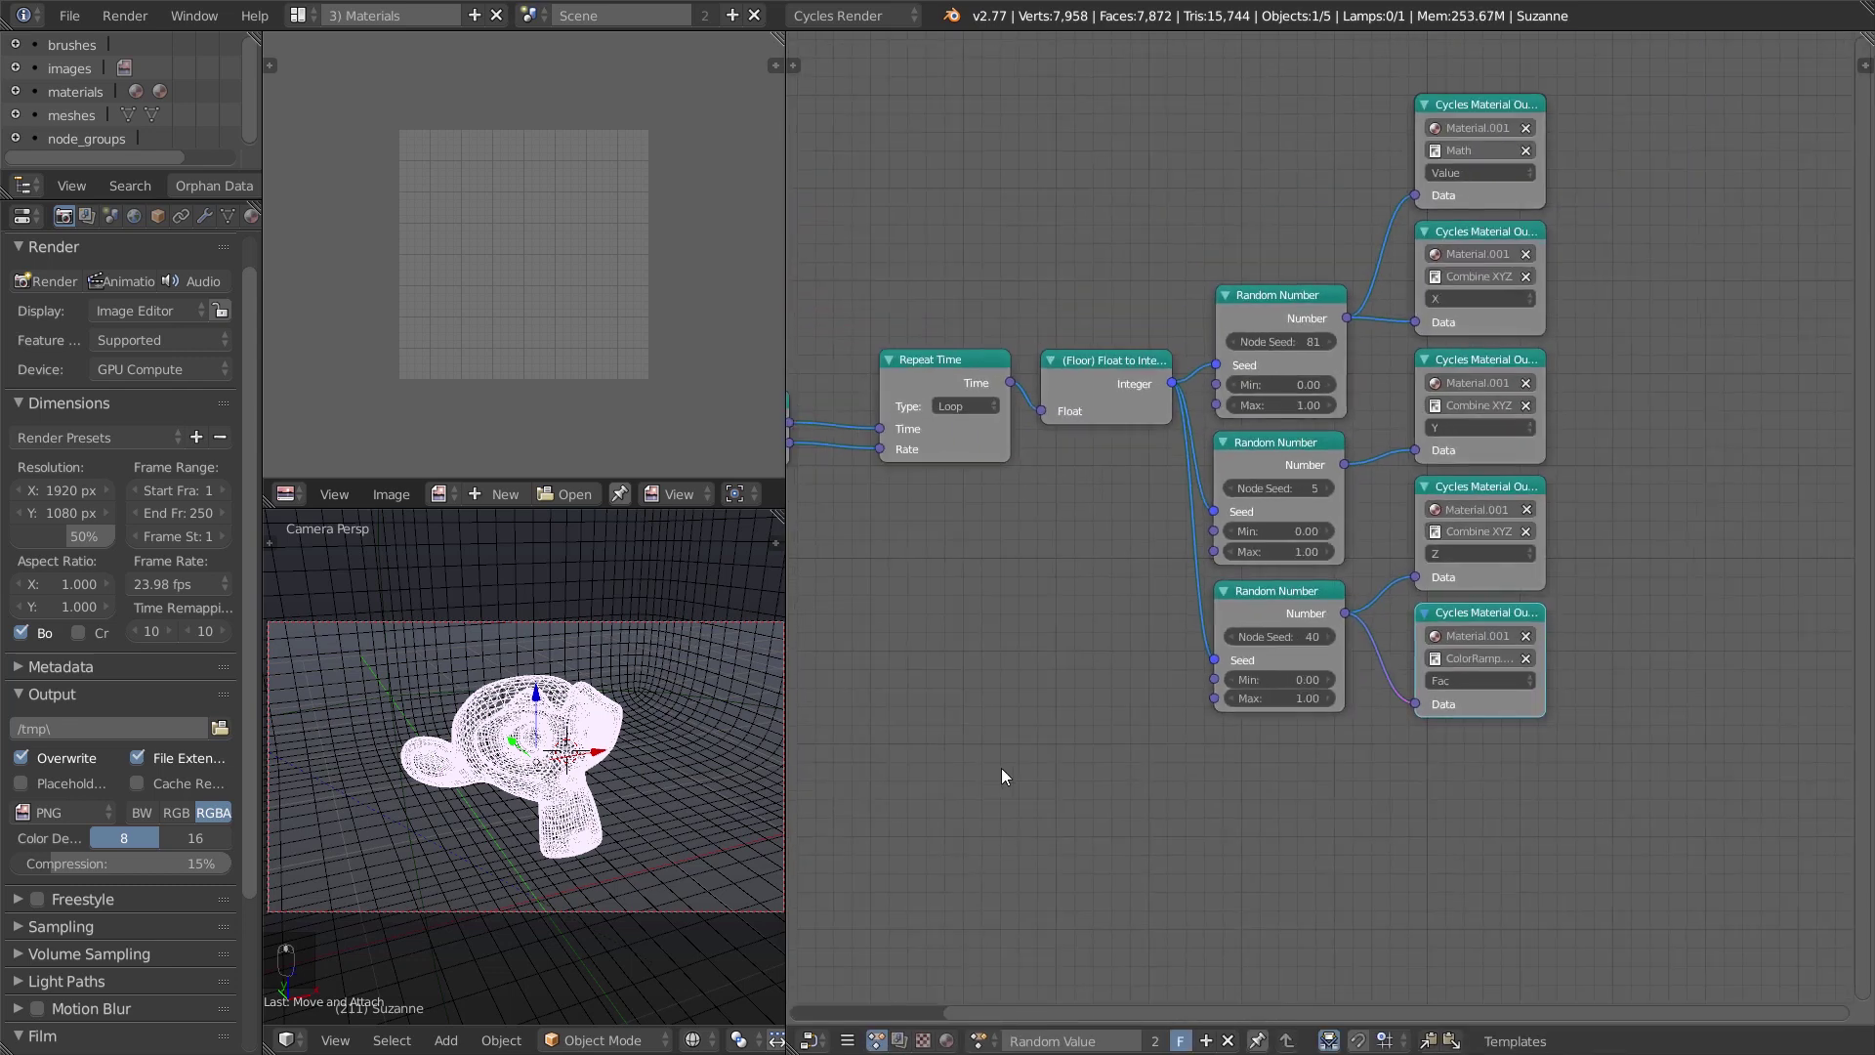
pyautogui.press('Home')
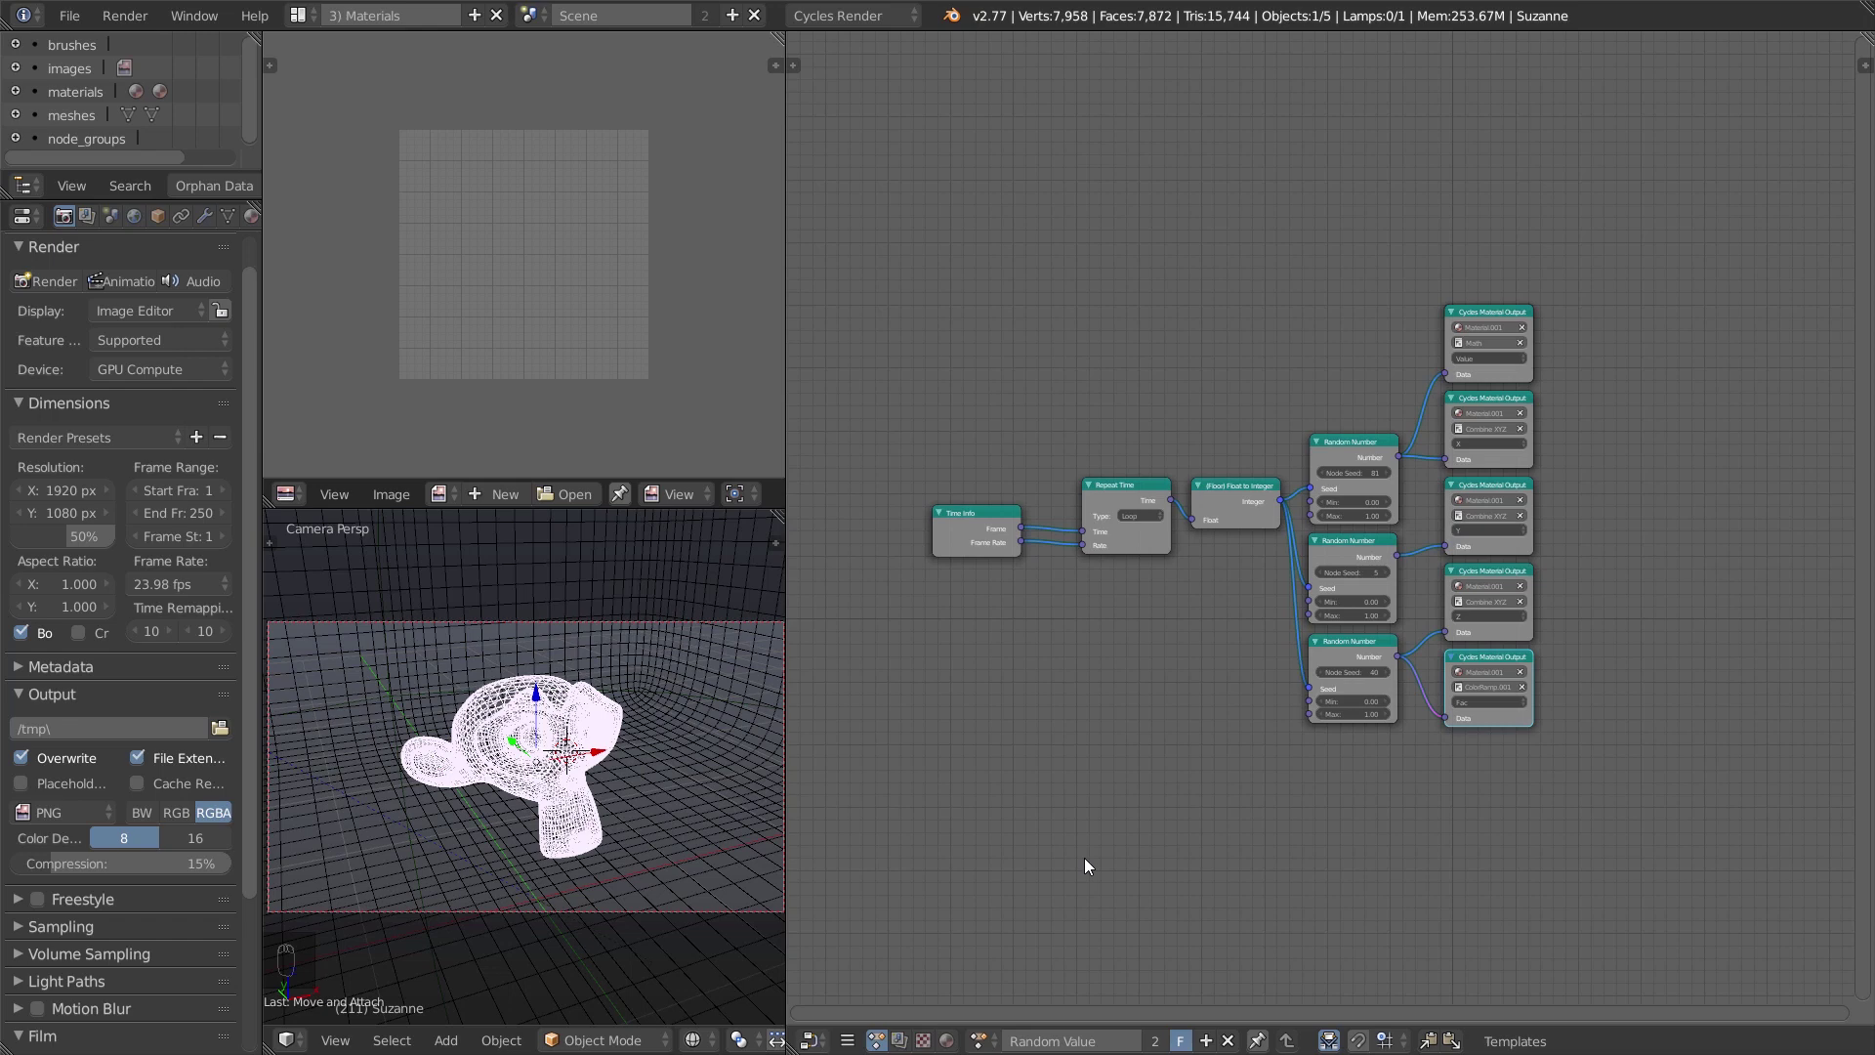
# Bring the Time Info node fully into view and select it.
pyautogui.press('a')
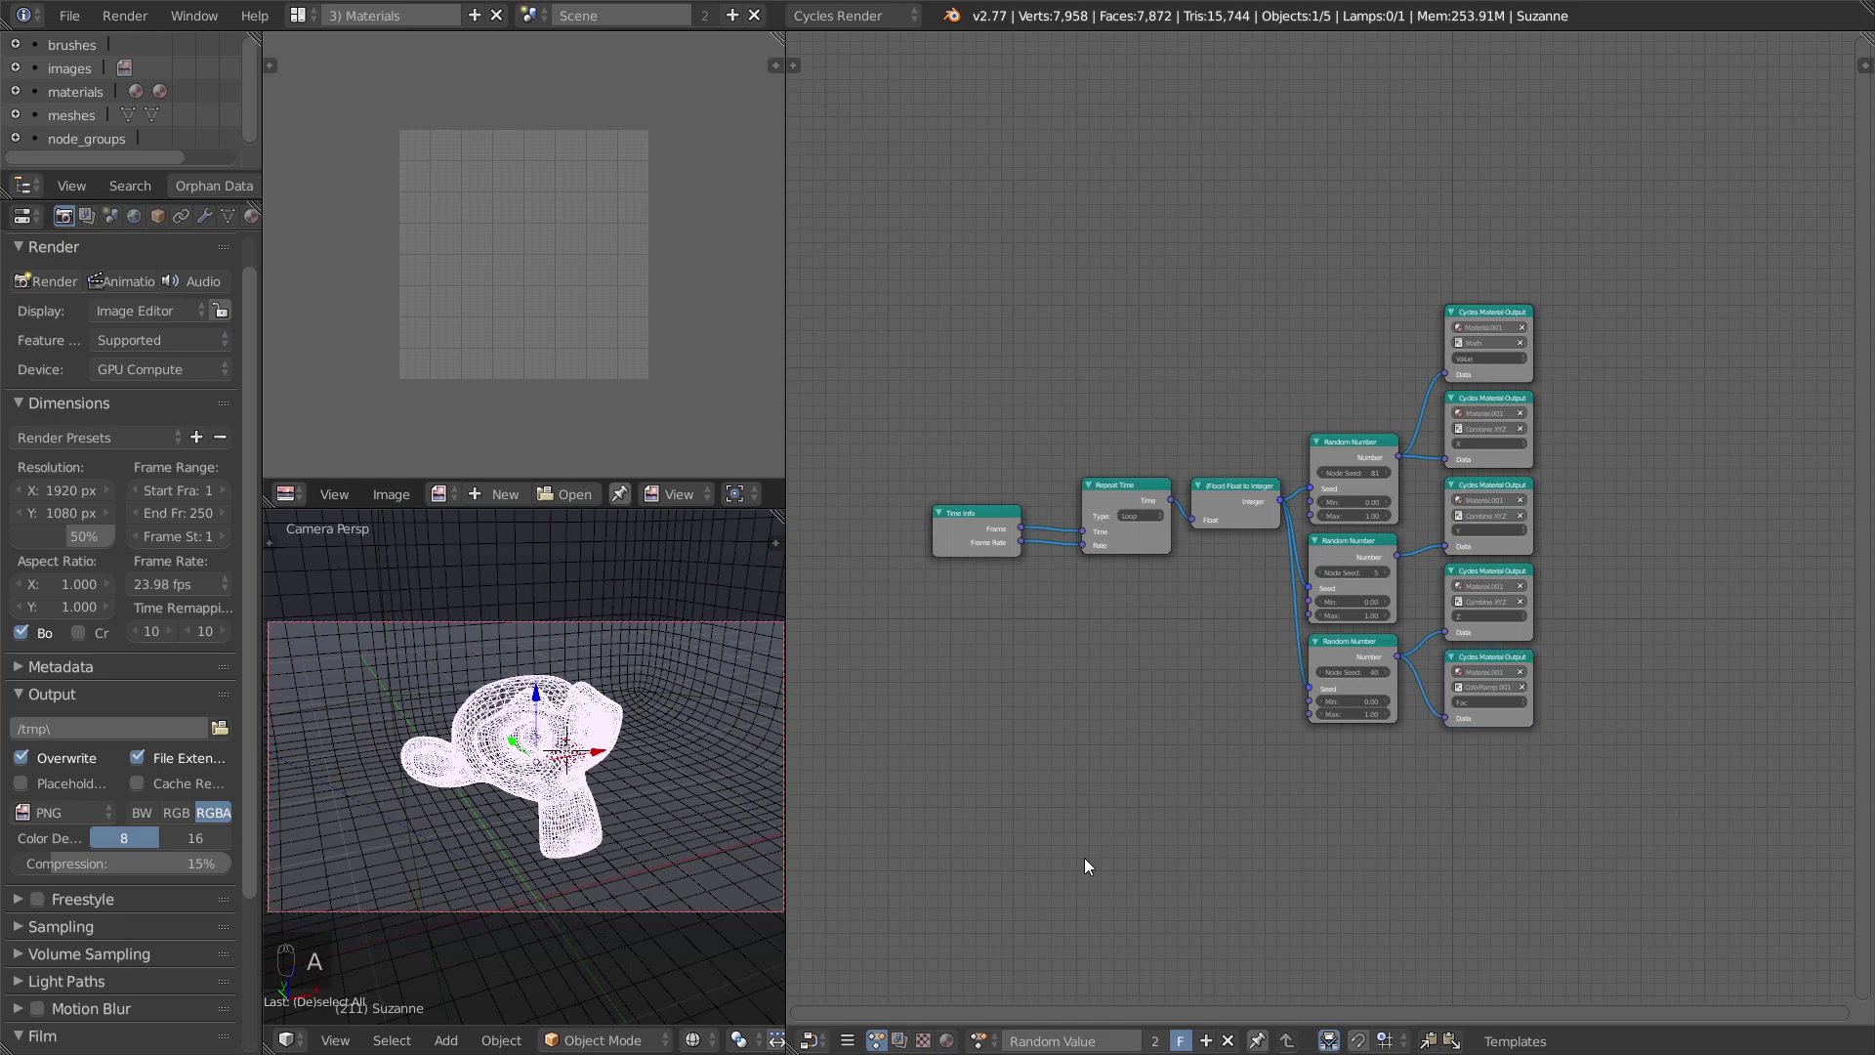
pyautogui.scroll(1, 1094, 864)
pyautogui.scroll(1, 1074, 752)
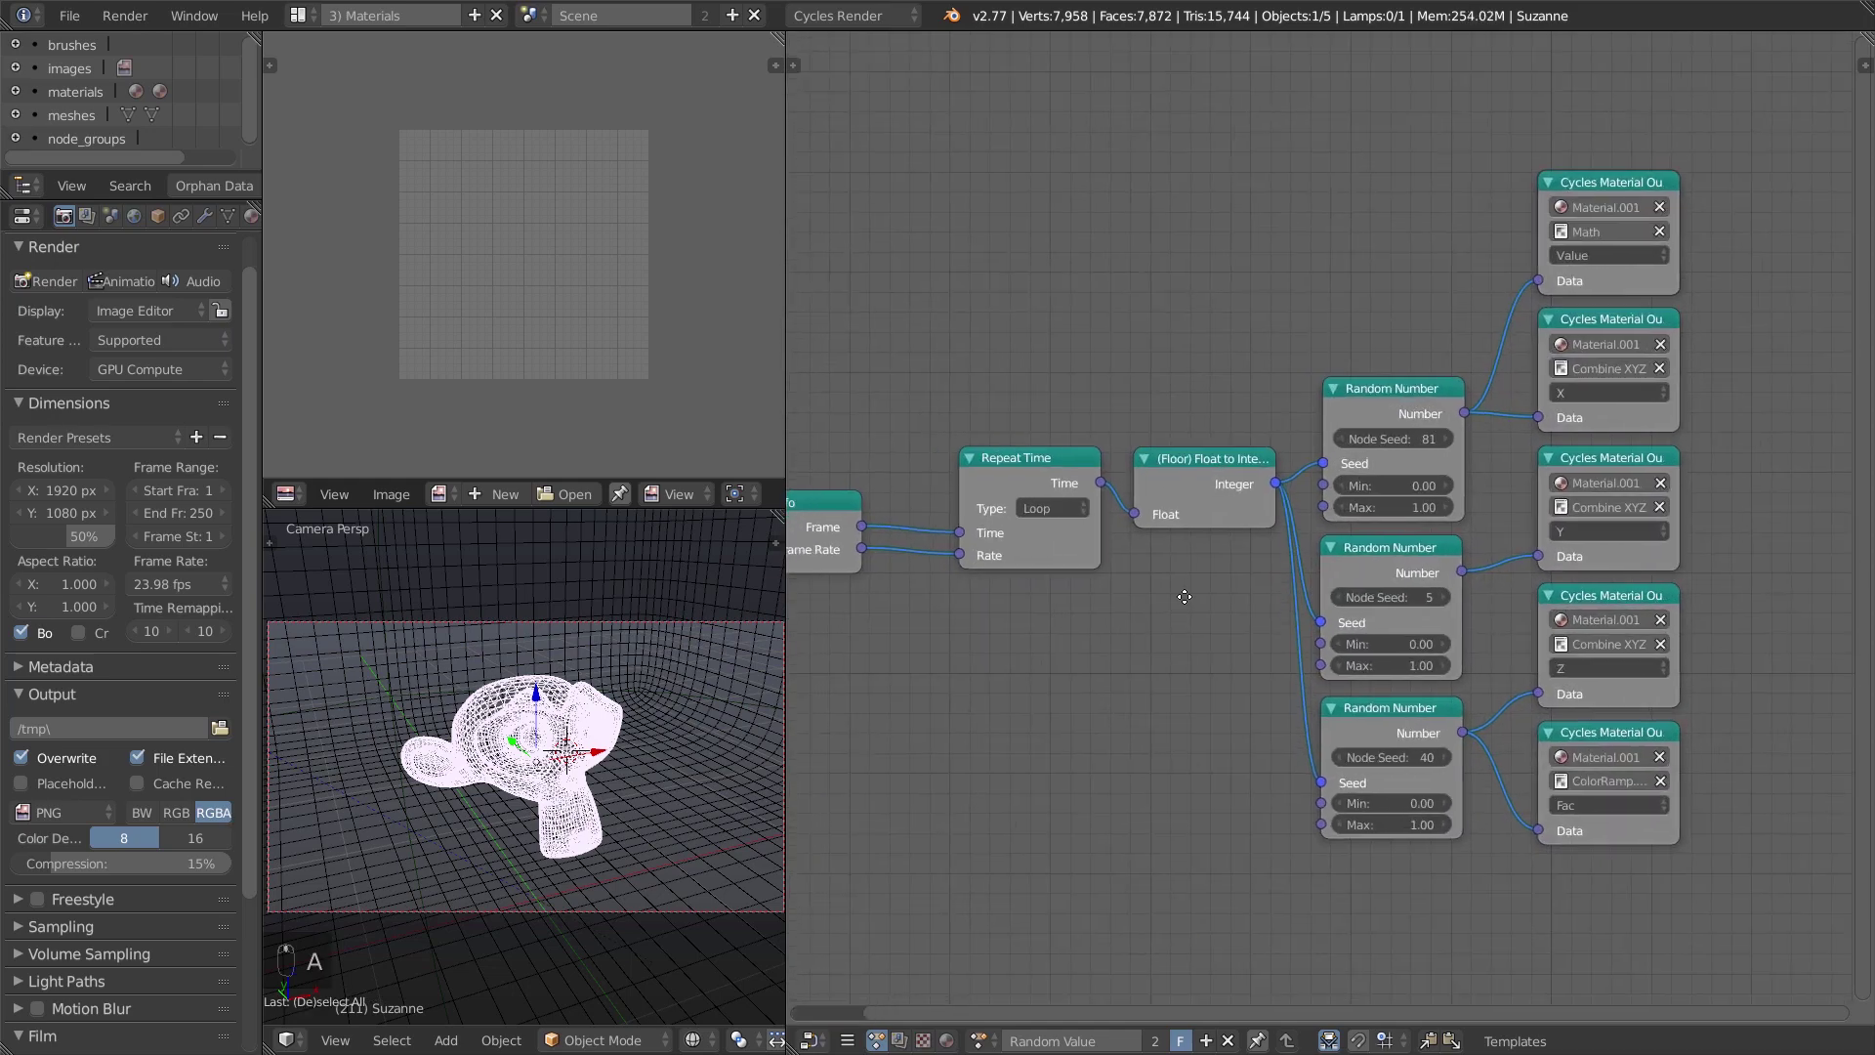
pyautogui.moveTo(1155, 600)
pyautogui.mouseDown(button='middle')
pyautogui.moveTo(1408, 612)
pyautogui.moveTo(1336, 593)
pyautogui.mouseUp(button='middle')
pyautogui.scroll(1, 1312, 629)
pyautogui.scroll(1, 1408, 612)
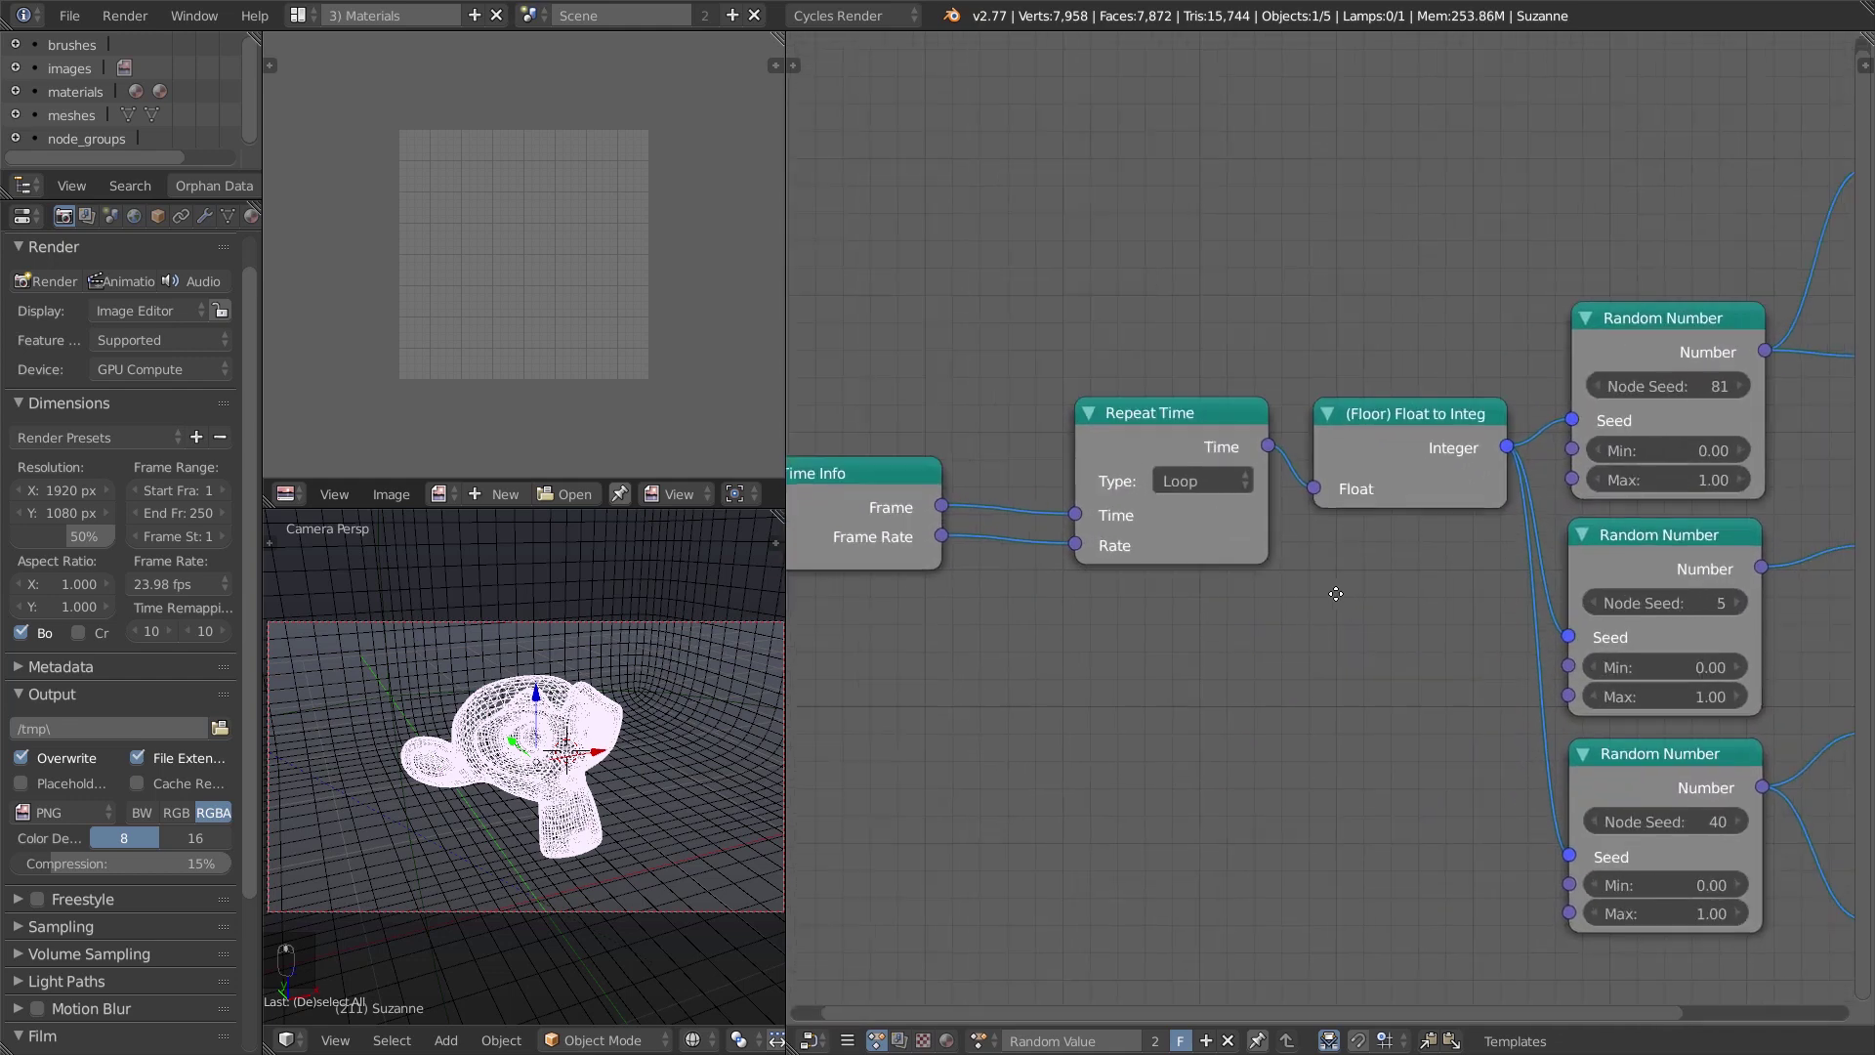
pyautogui.click(893, 518)
# Box-select every node from Time Info to the Cycles Material Output nodes.
pyautogui.moveTo(1338, 688)
pyautogui.mouseDown(button='middle')
pyautogui.moveTo(1184, 667)
pyautogui.moveTo(1000, 677)
pyautogui.mouseUp(button='middle')
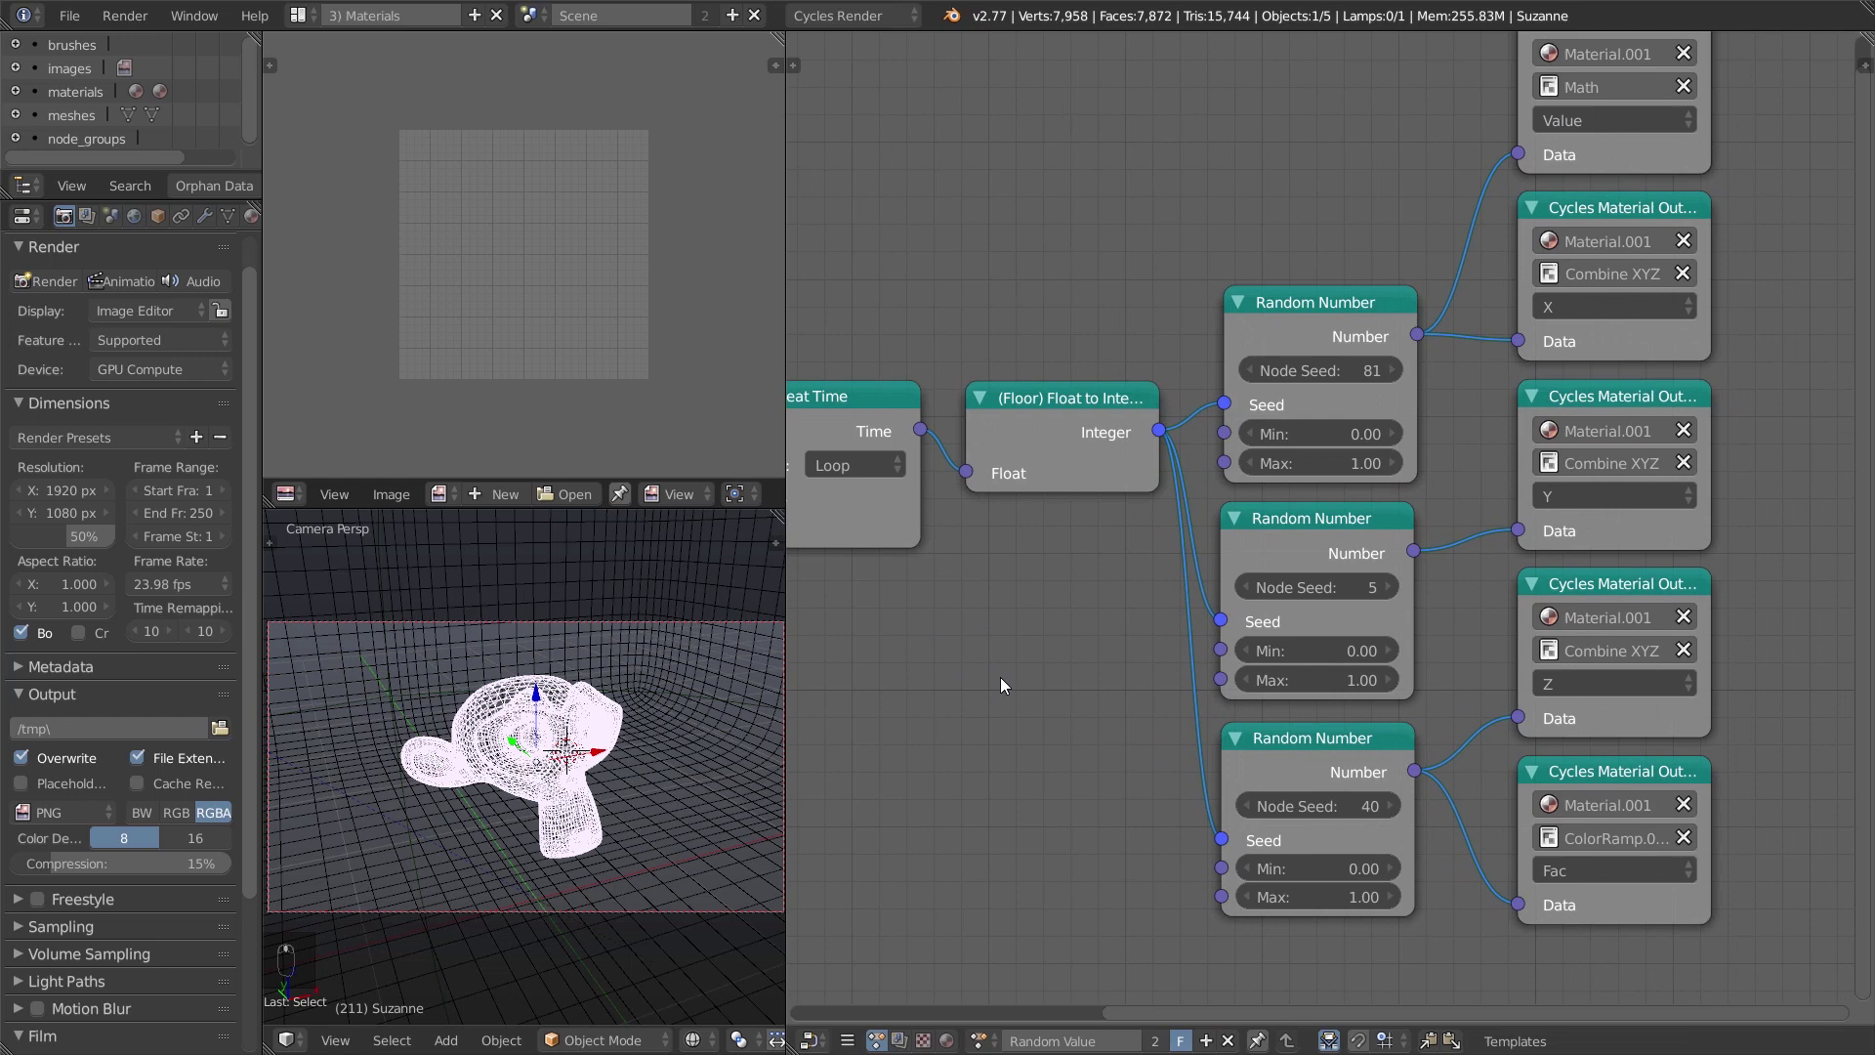
pyautogui.scroll(-1, 1146, 566)
pyautogui.scroll(-1, 1180, 571)
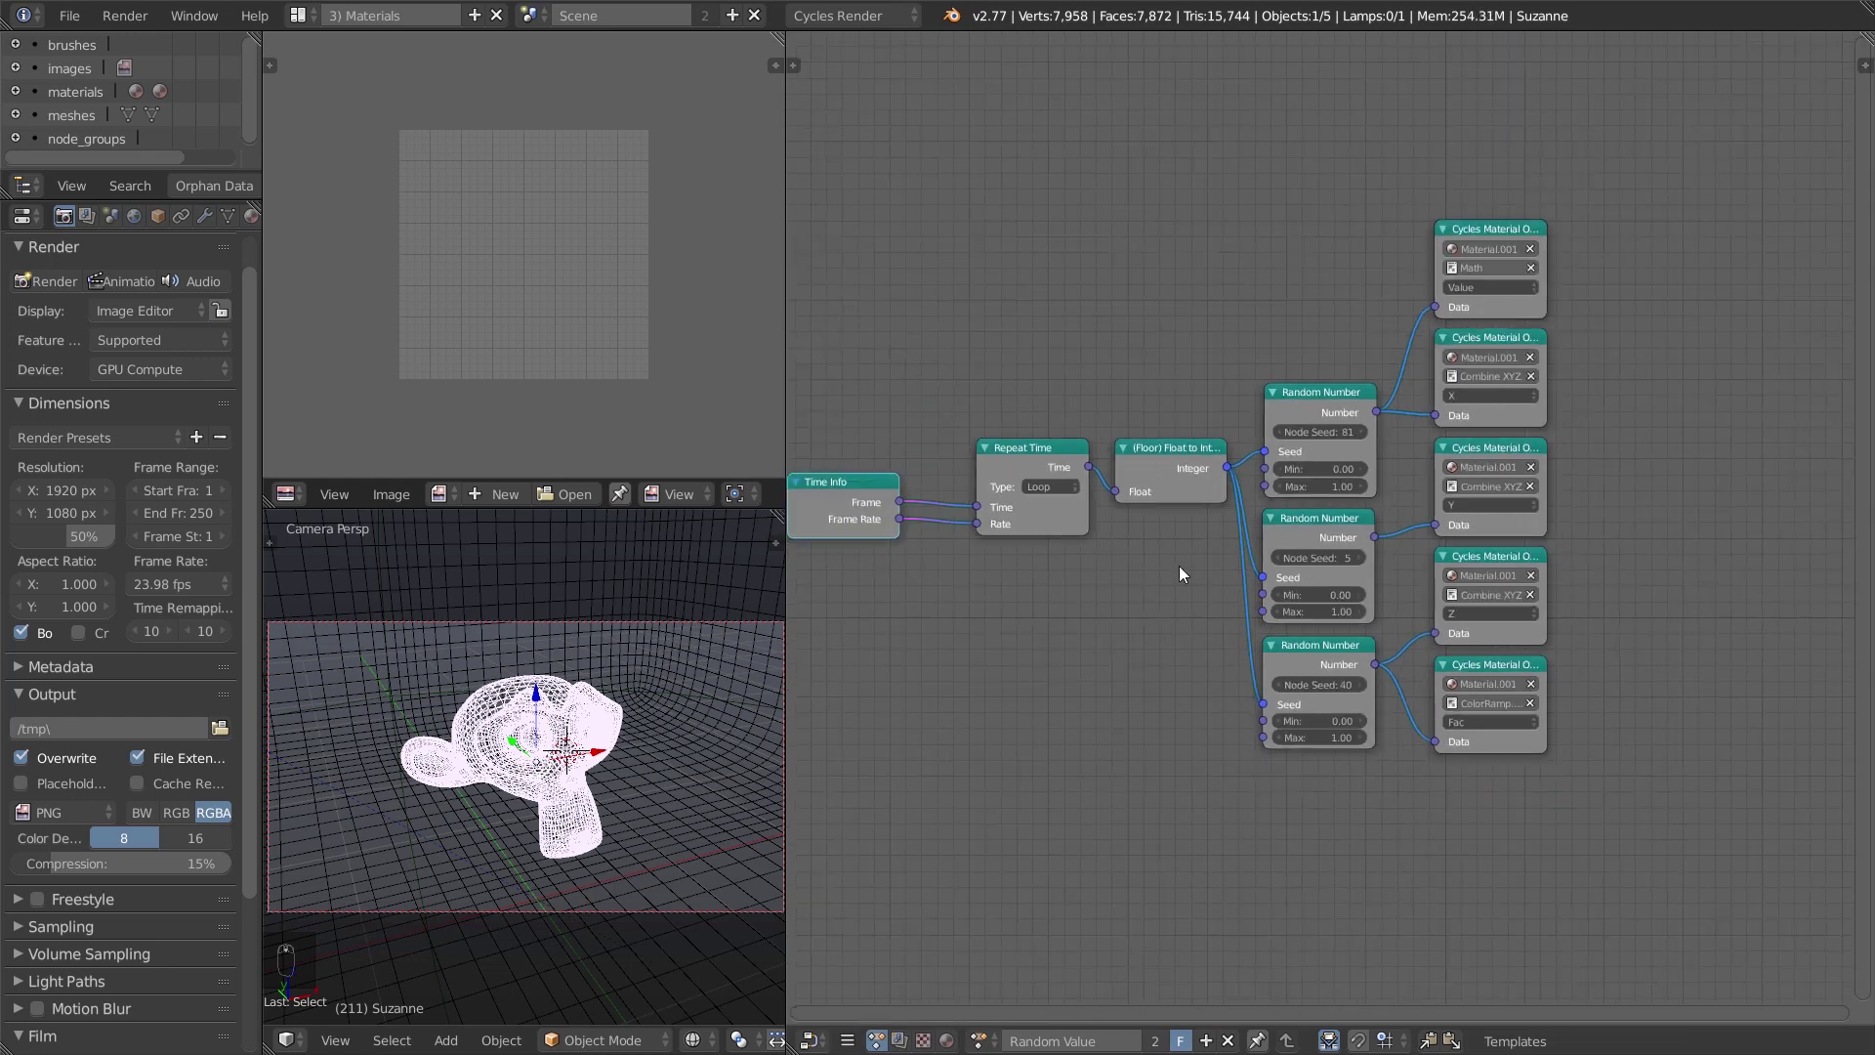
pyautogui.scroll(-1, 1199, 430)
pyautogui.press('a')
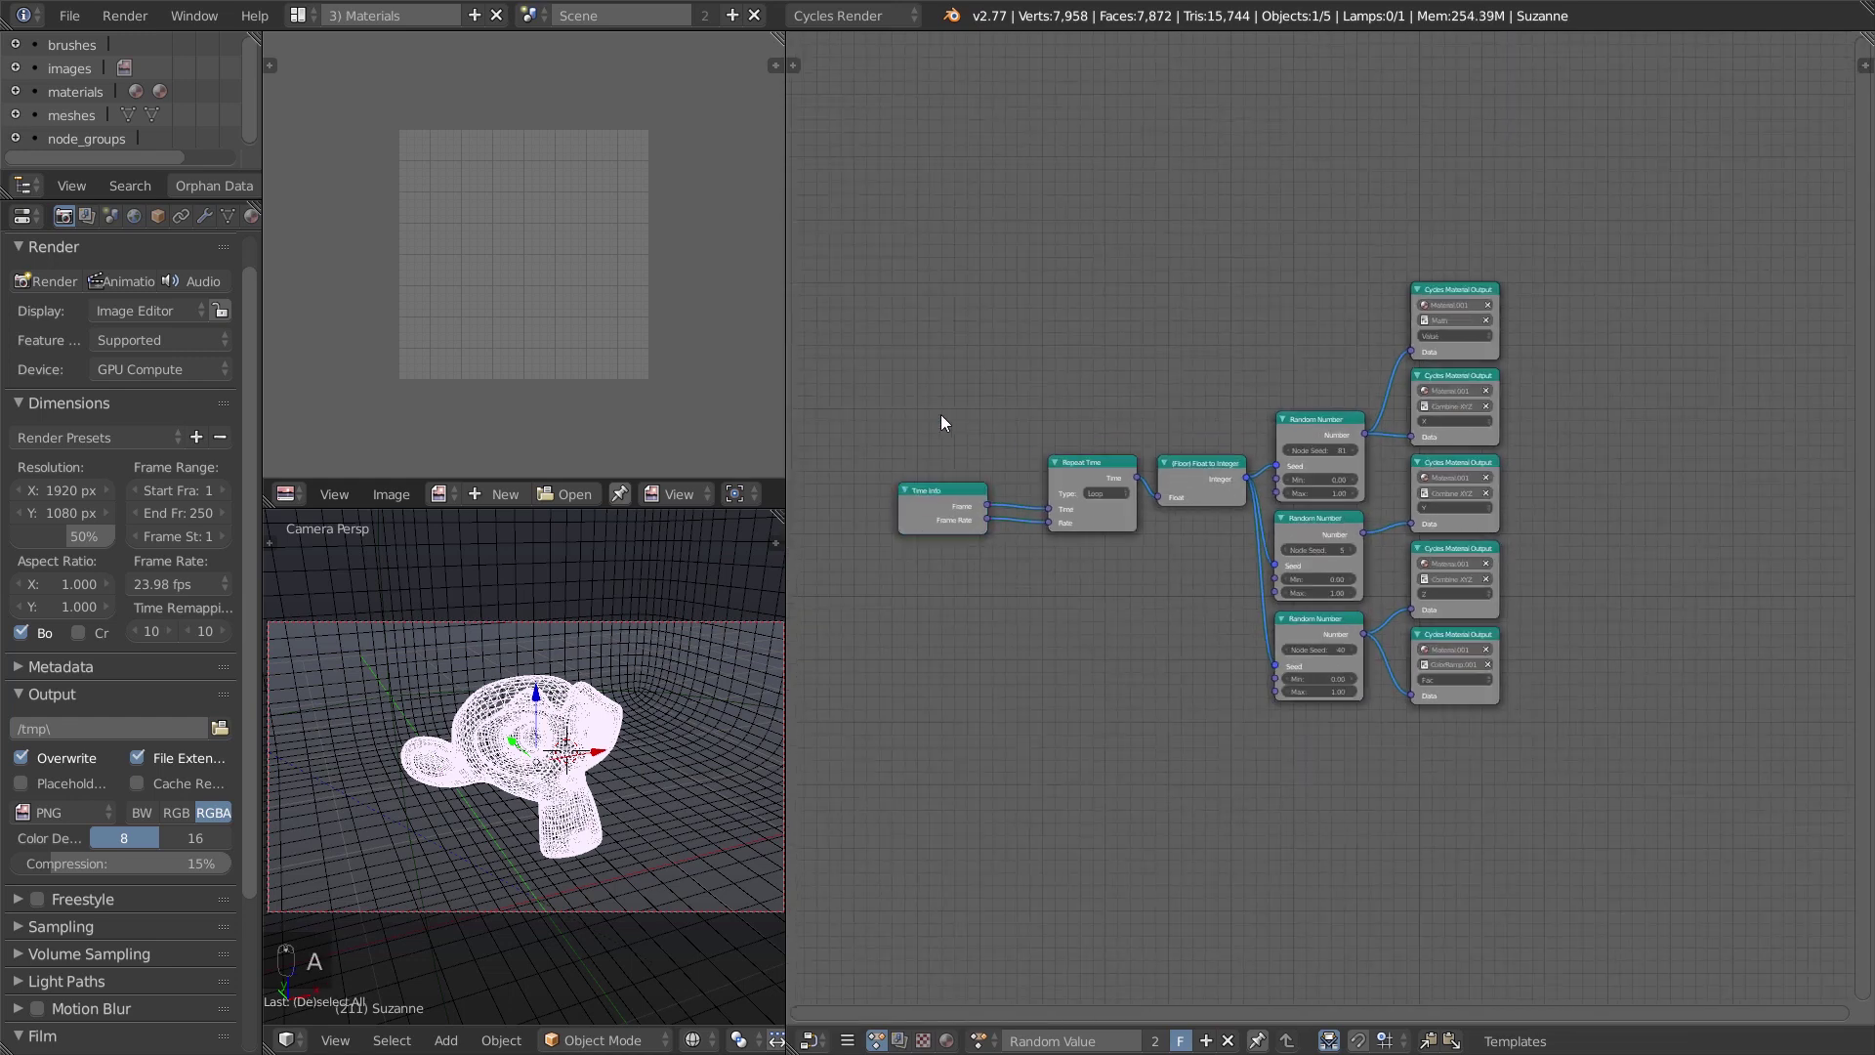
pyautogui.press('b')
pyautogui.moveTo(841, 274); pyautogui.dragTo(1714, 816)
# Delete the selected nodes and add a new Cycles Material Output node.
pyautogui.press('Delete')
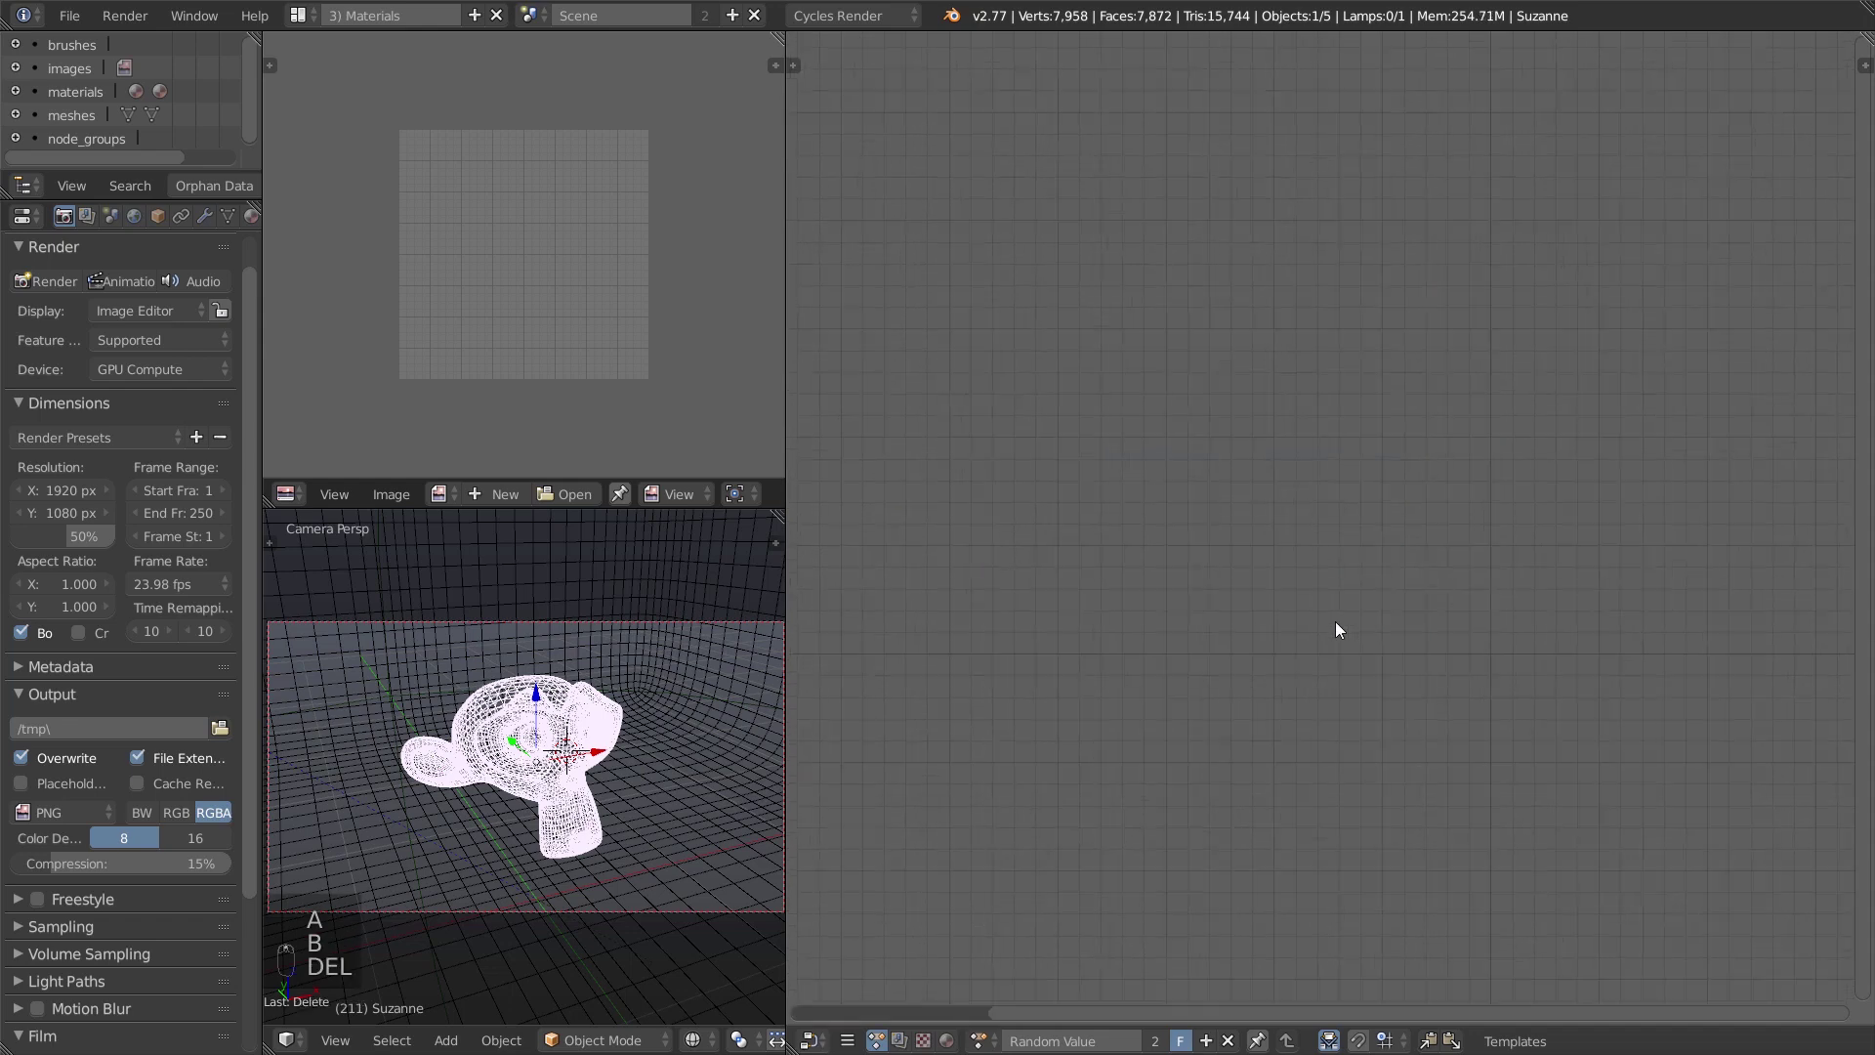
pyautogui.hotkey('shift', 'a')
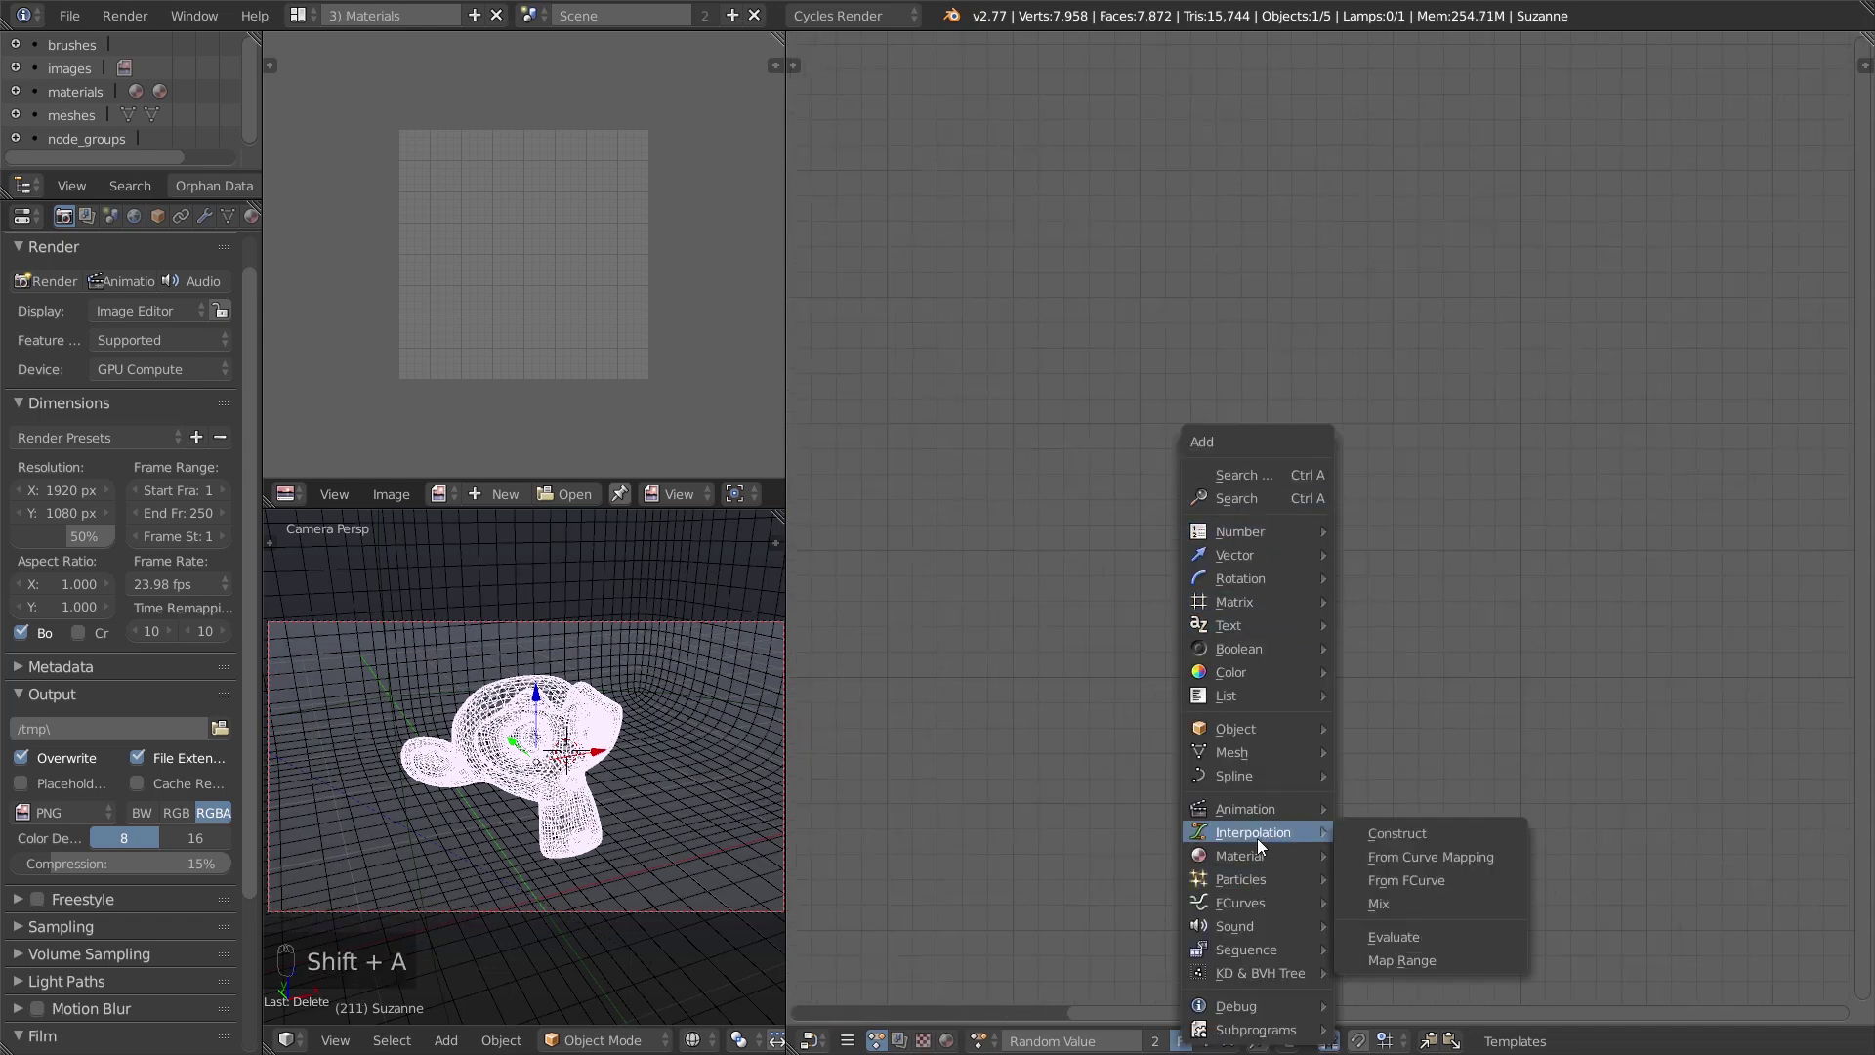
pyautogui.click(1455, 857)
pyautogui.click(1208, 415)
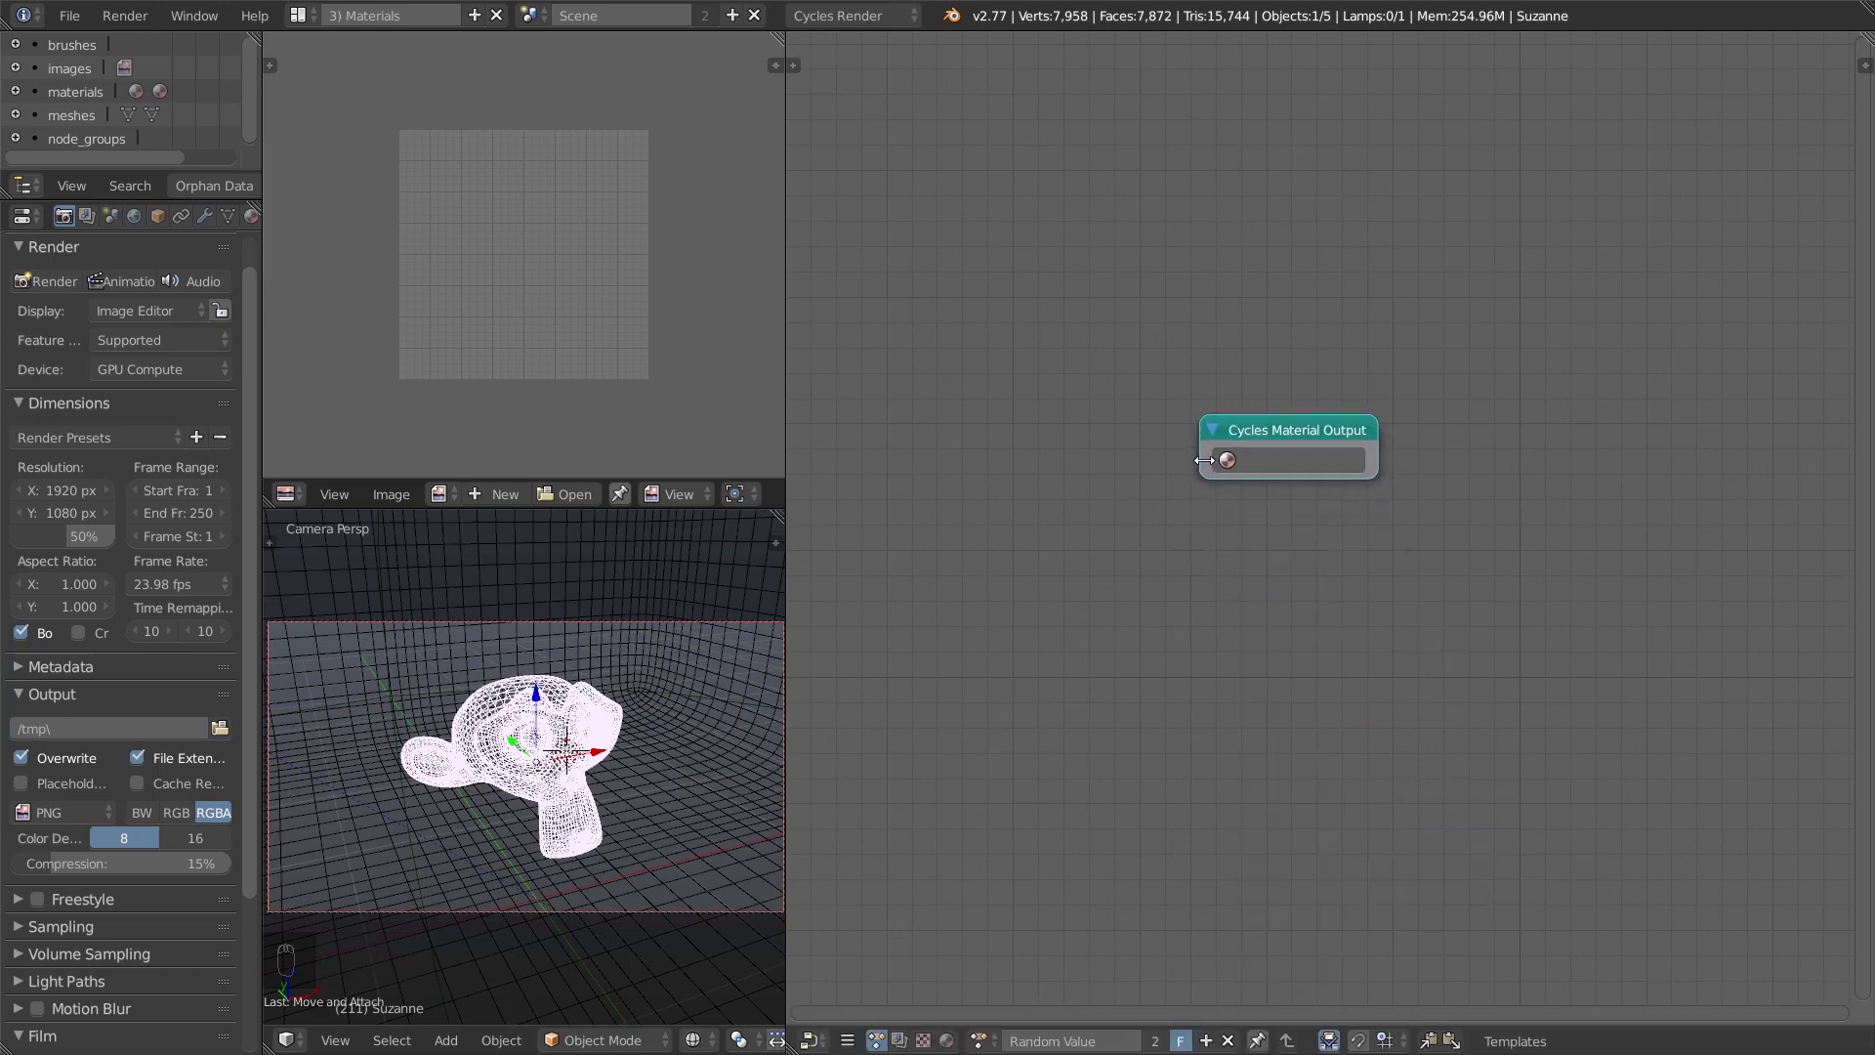
pyautogui.press('Home')
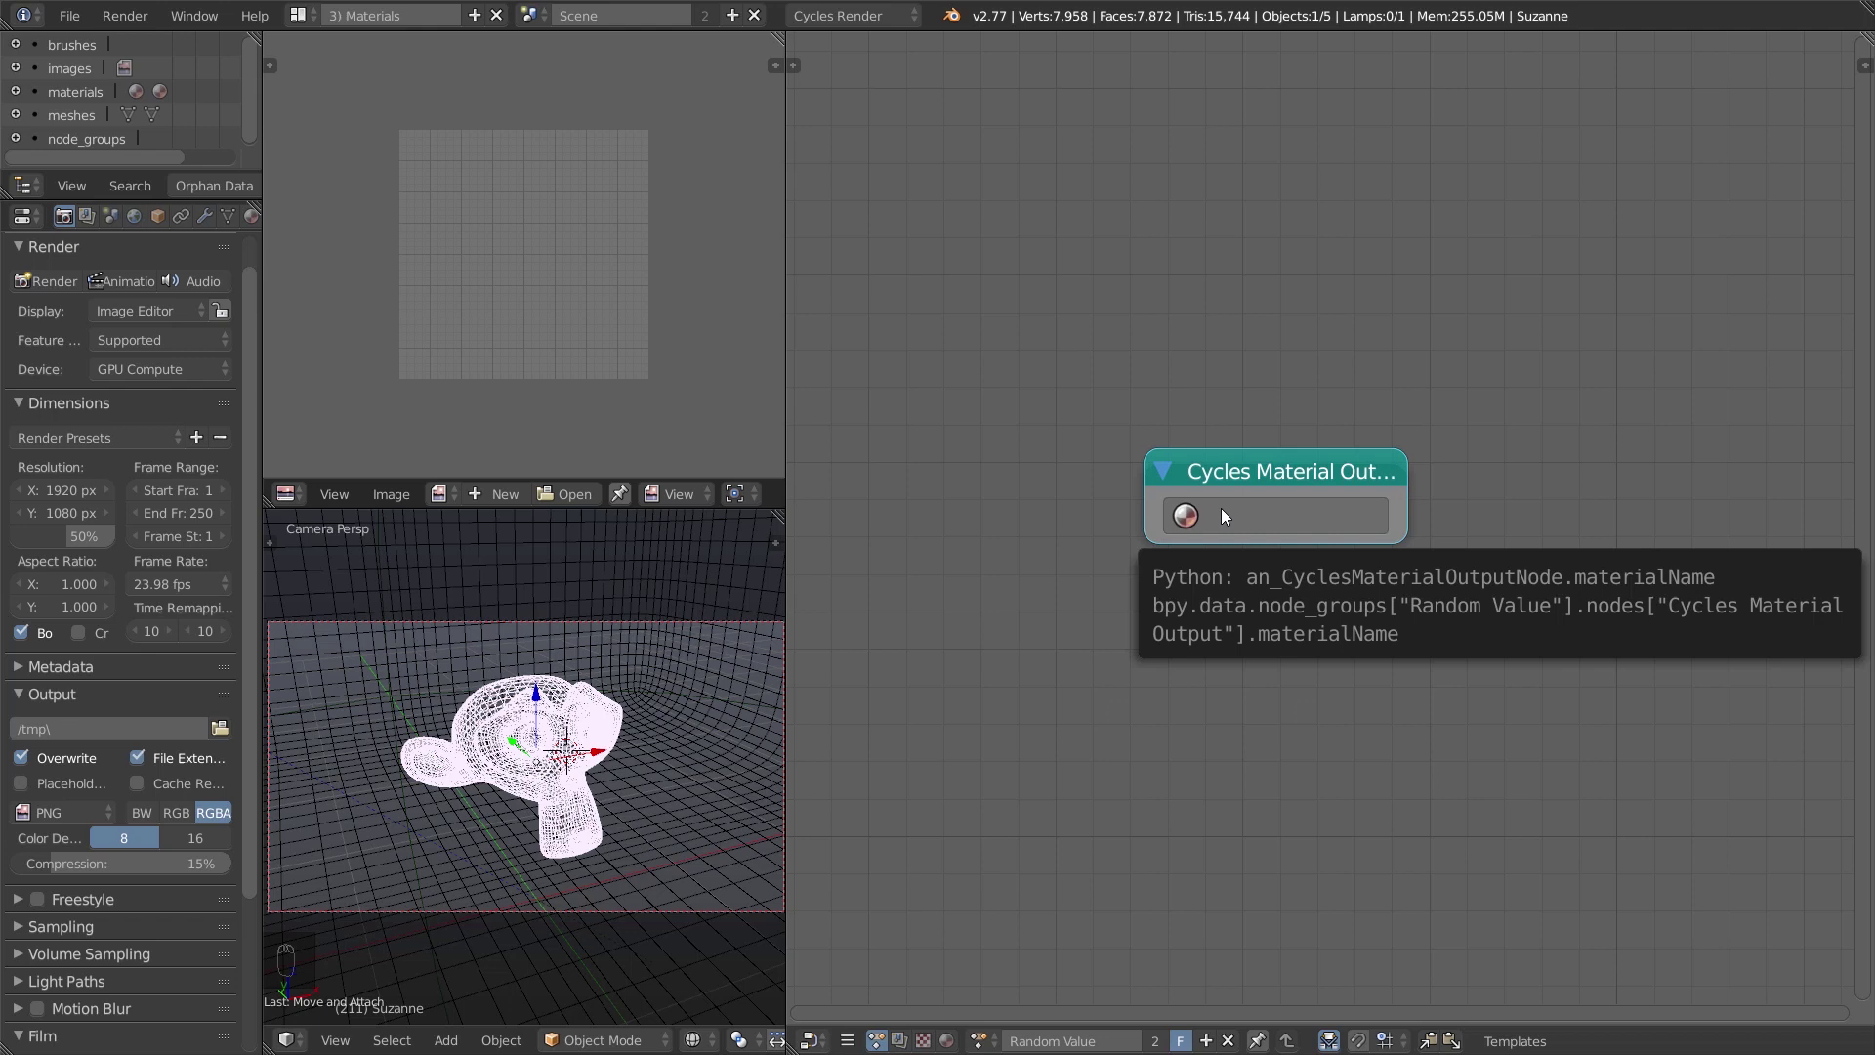
# Point the output node at Material.001's Math node.
pyautogui.click(1222, 509)
pyautogui.click(1283, 676)
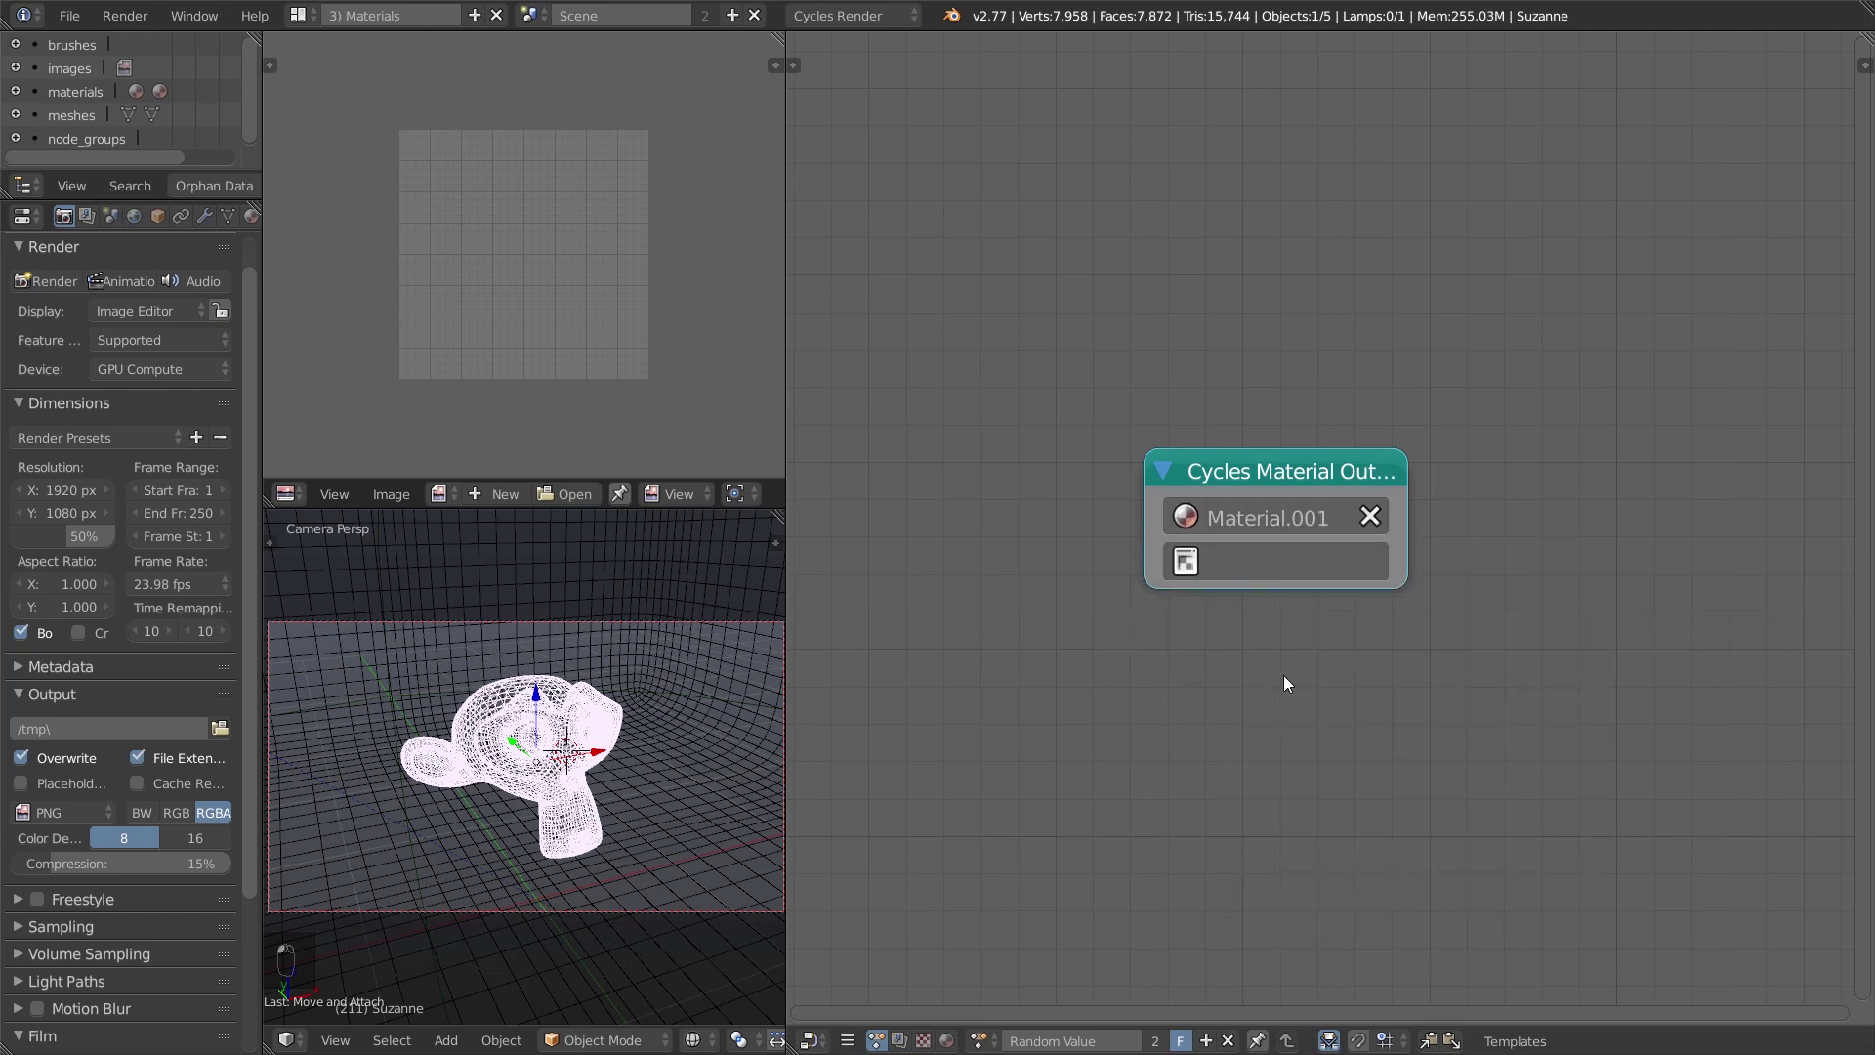
pyautogui.click(1263, 568)
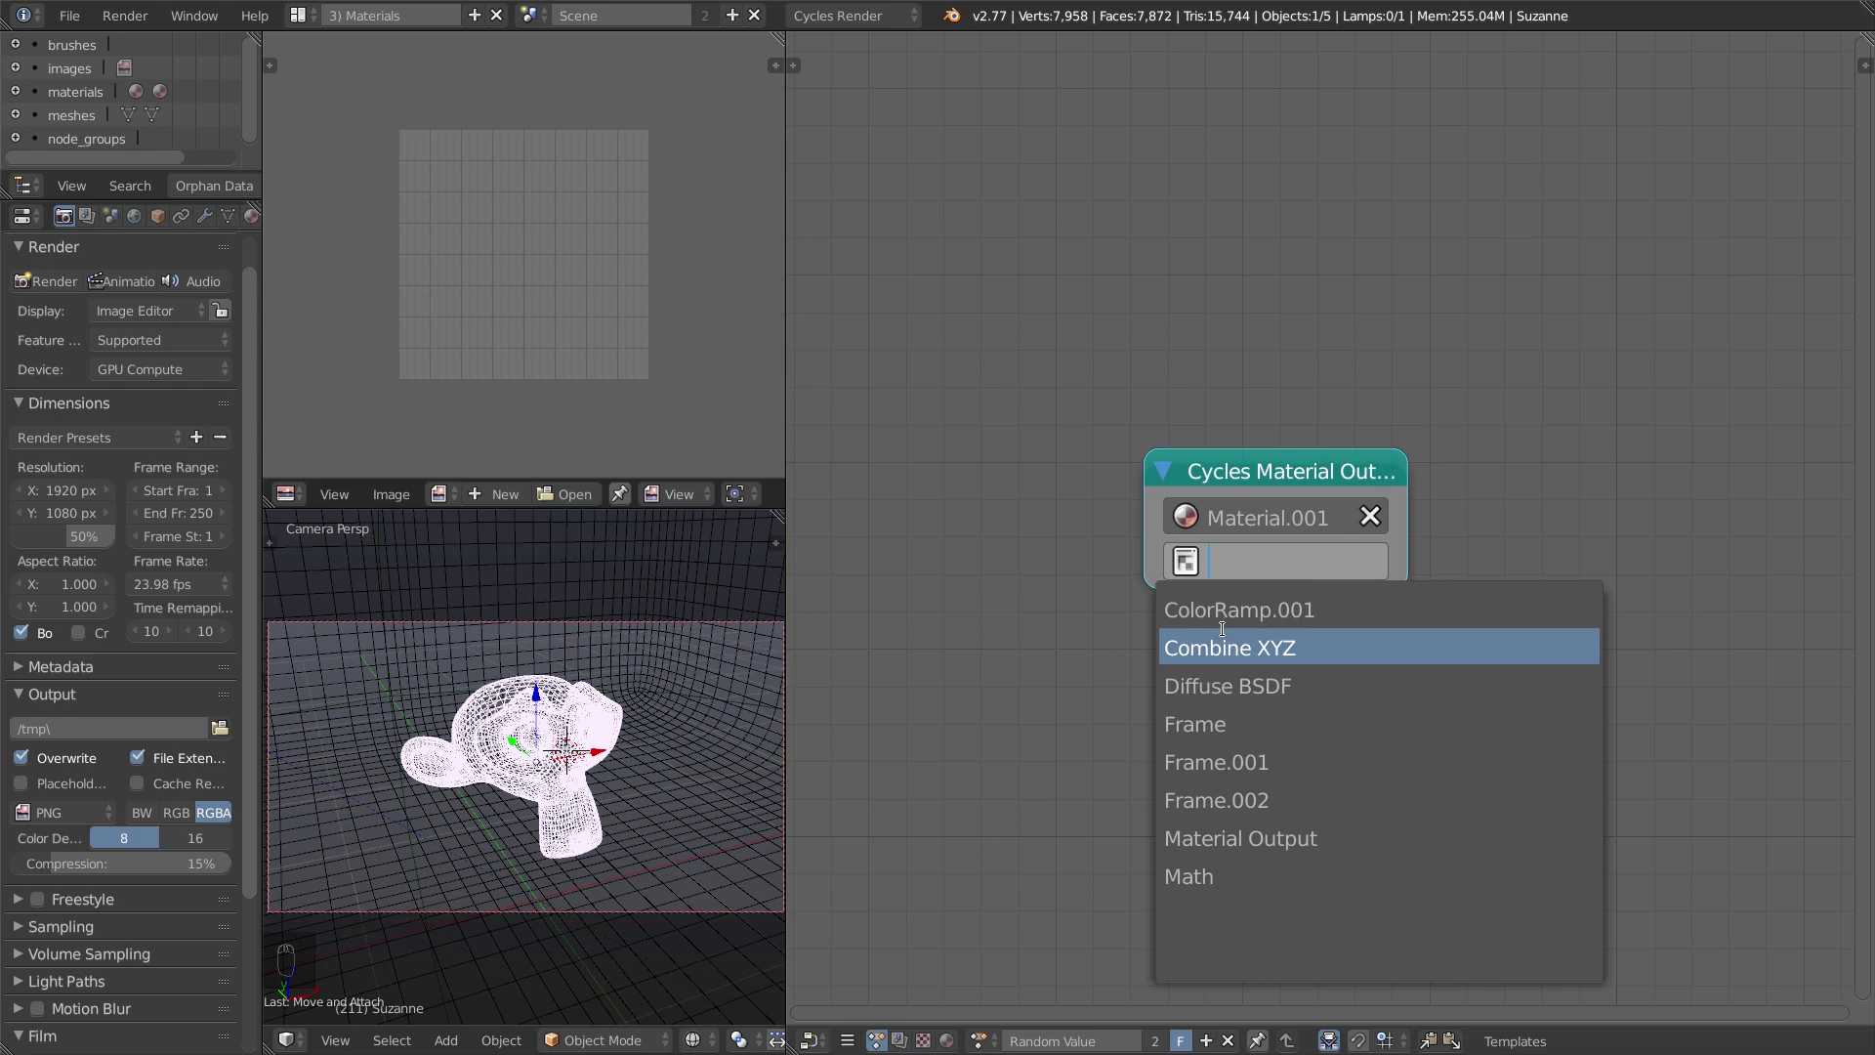
pyautogui.click(1234, 877)
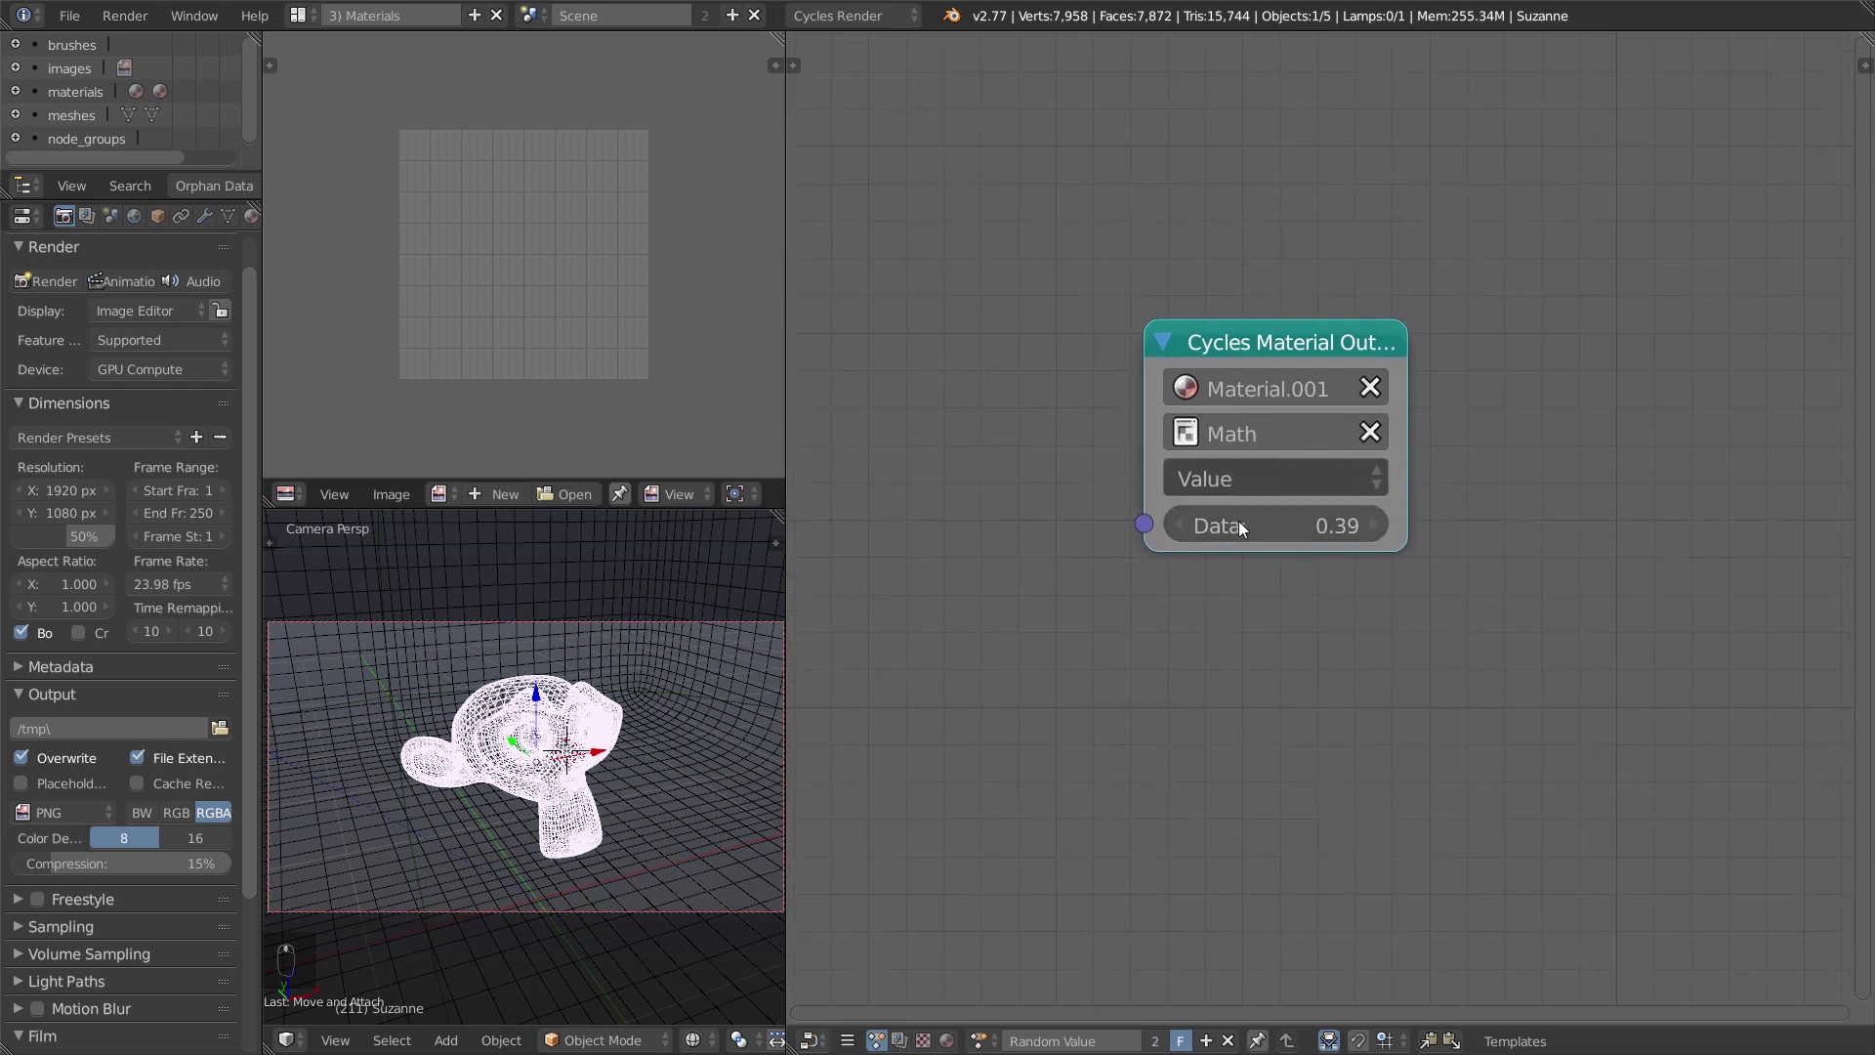
# Duplicate the Cycles Material Output node four times, stacking the copies in a column.
pyautogui.hotkey('shift', 'd')
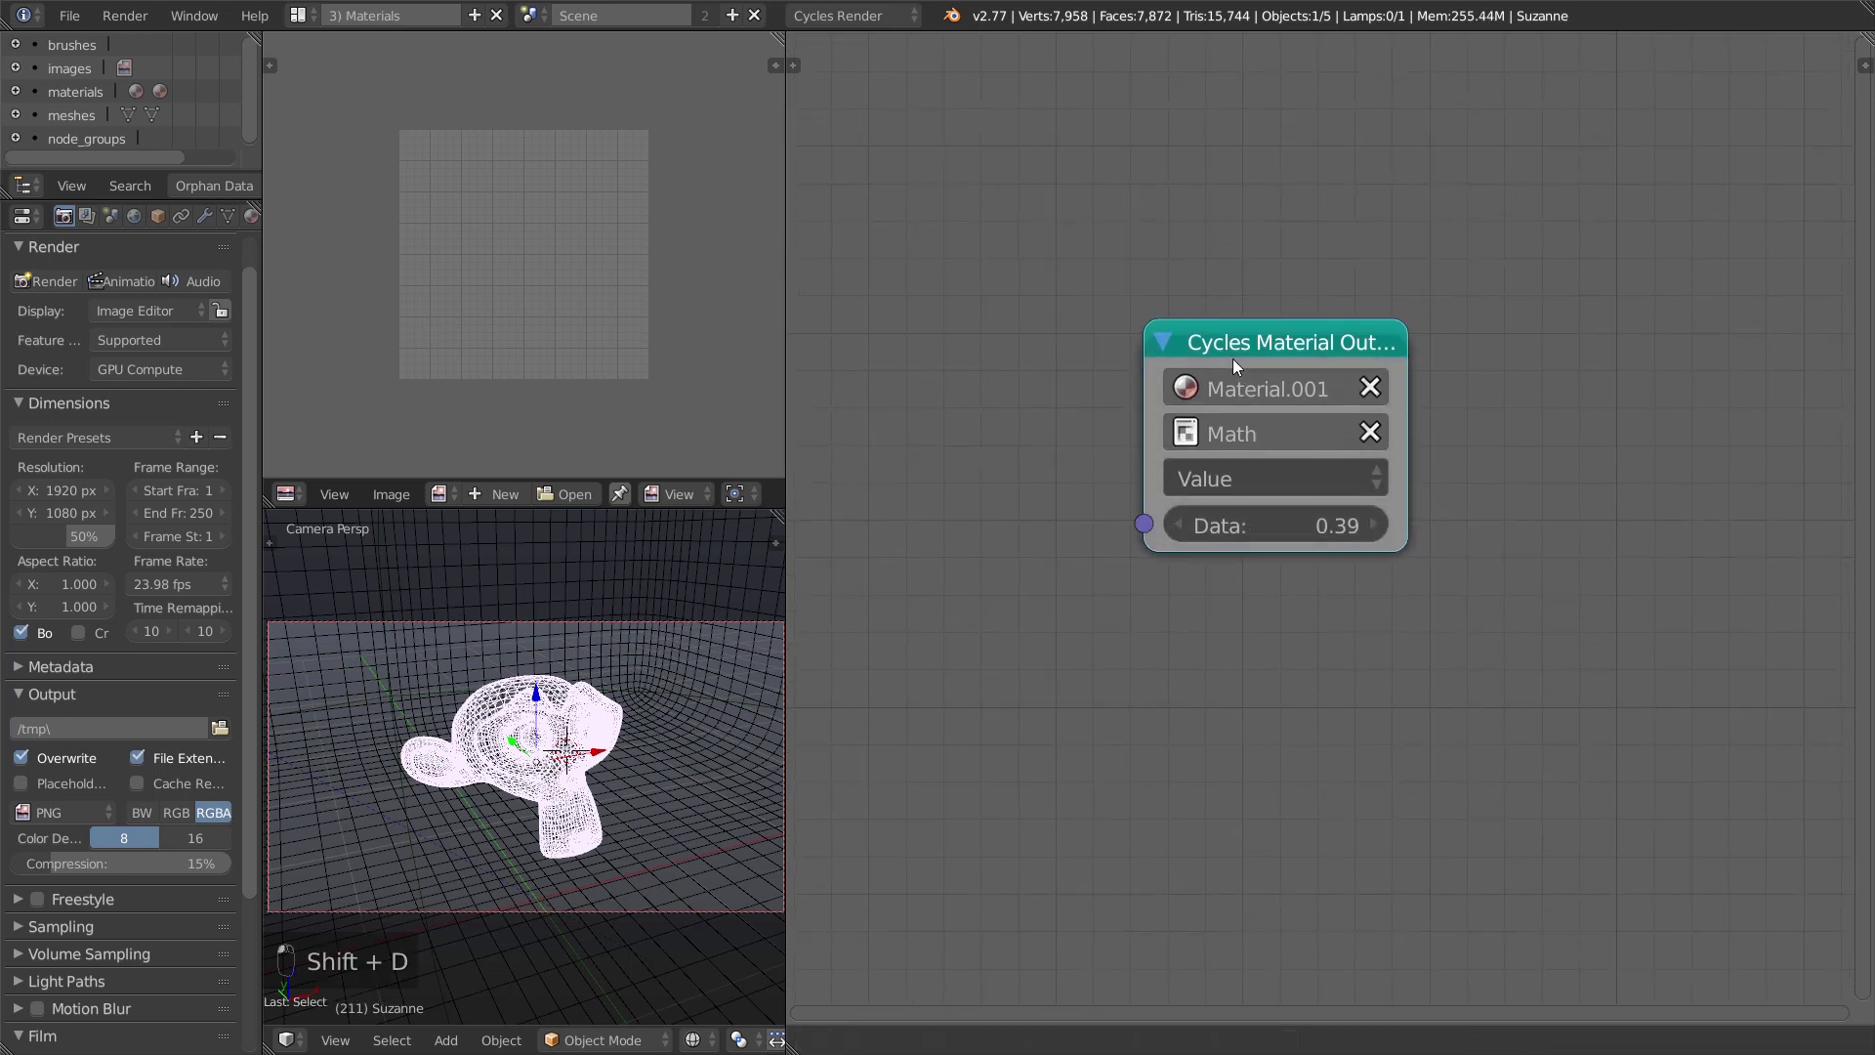
pyautogui.click(1233, 618)
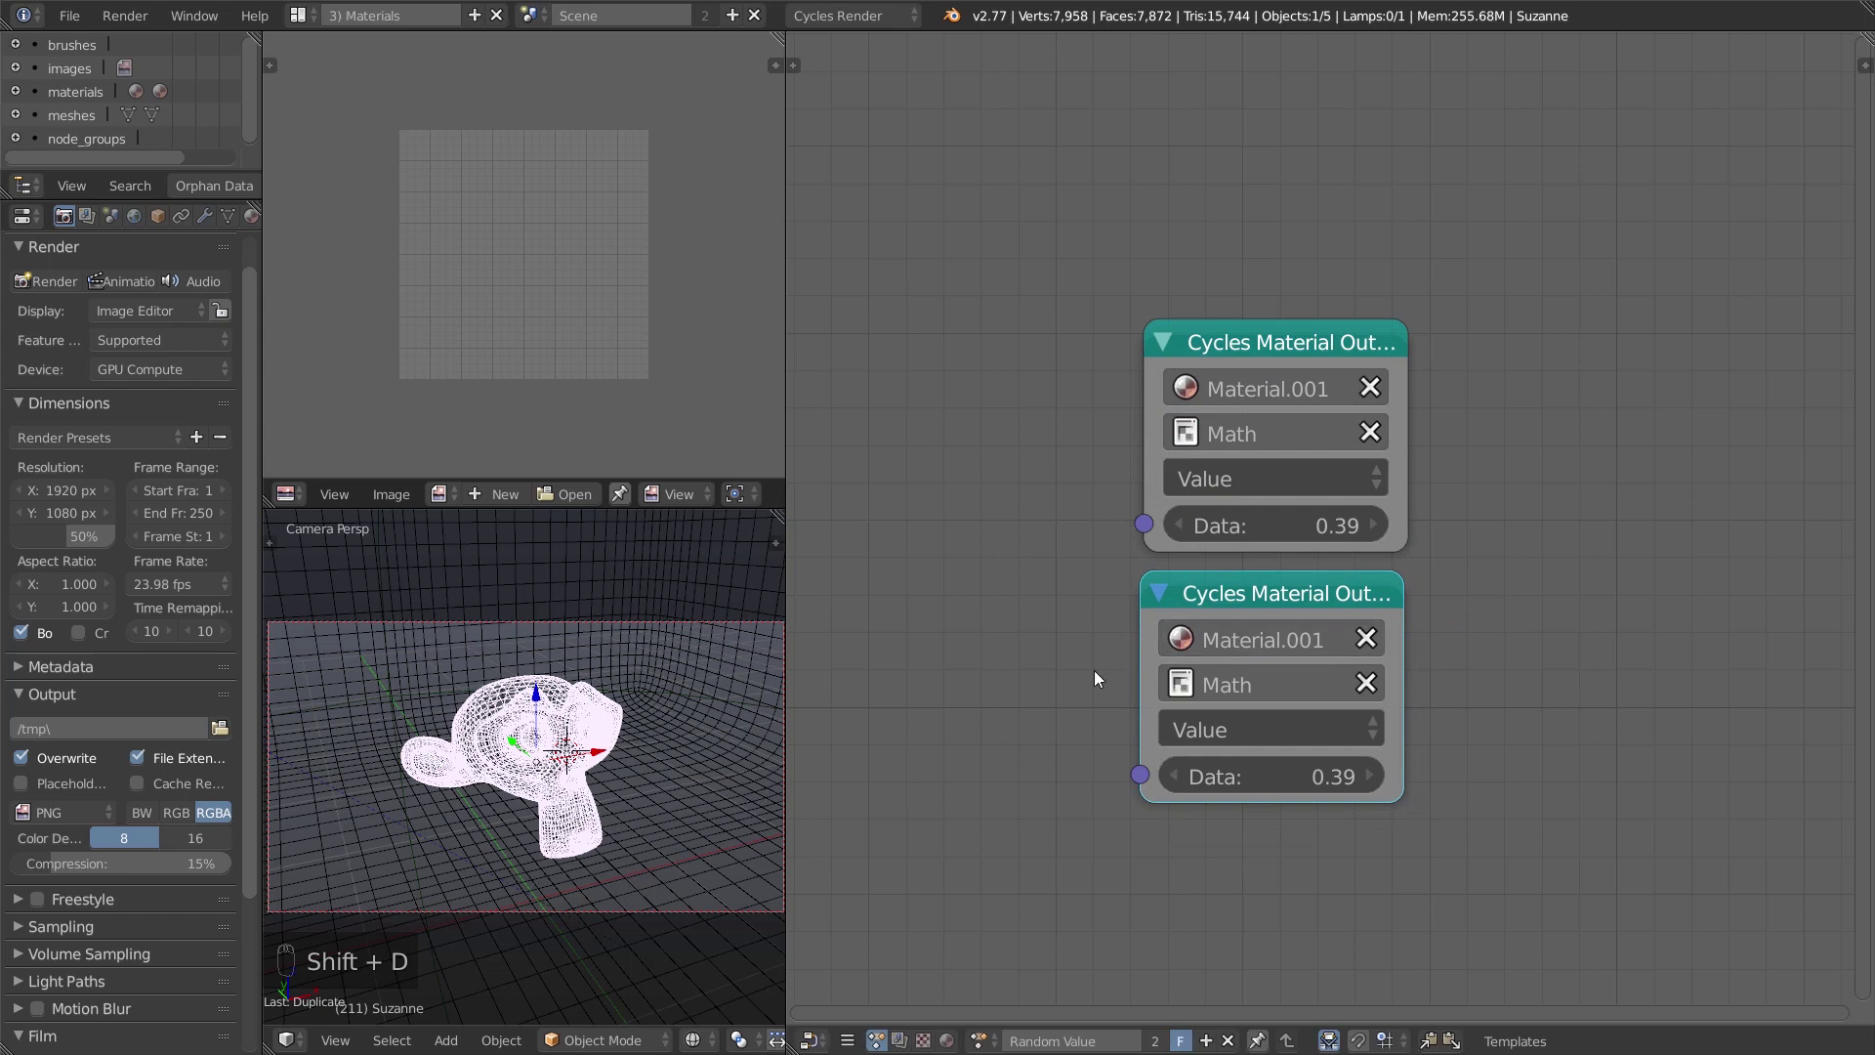
pyautogui.moveTo(1093, 670); pyautogui.dragTo(1141, 571, button='middle')
pyautogui.hotkey('shift', 'd')
pyautogui.click(1136, 805)
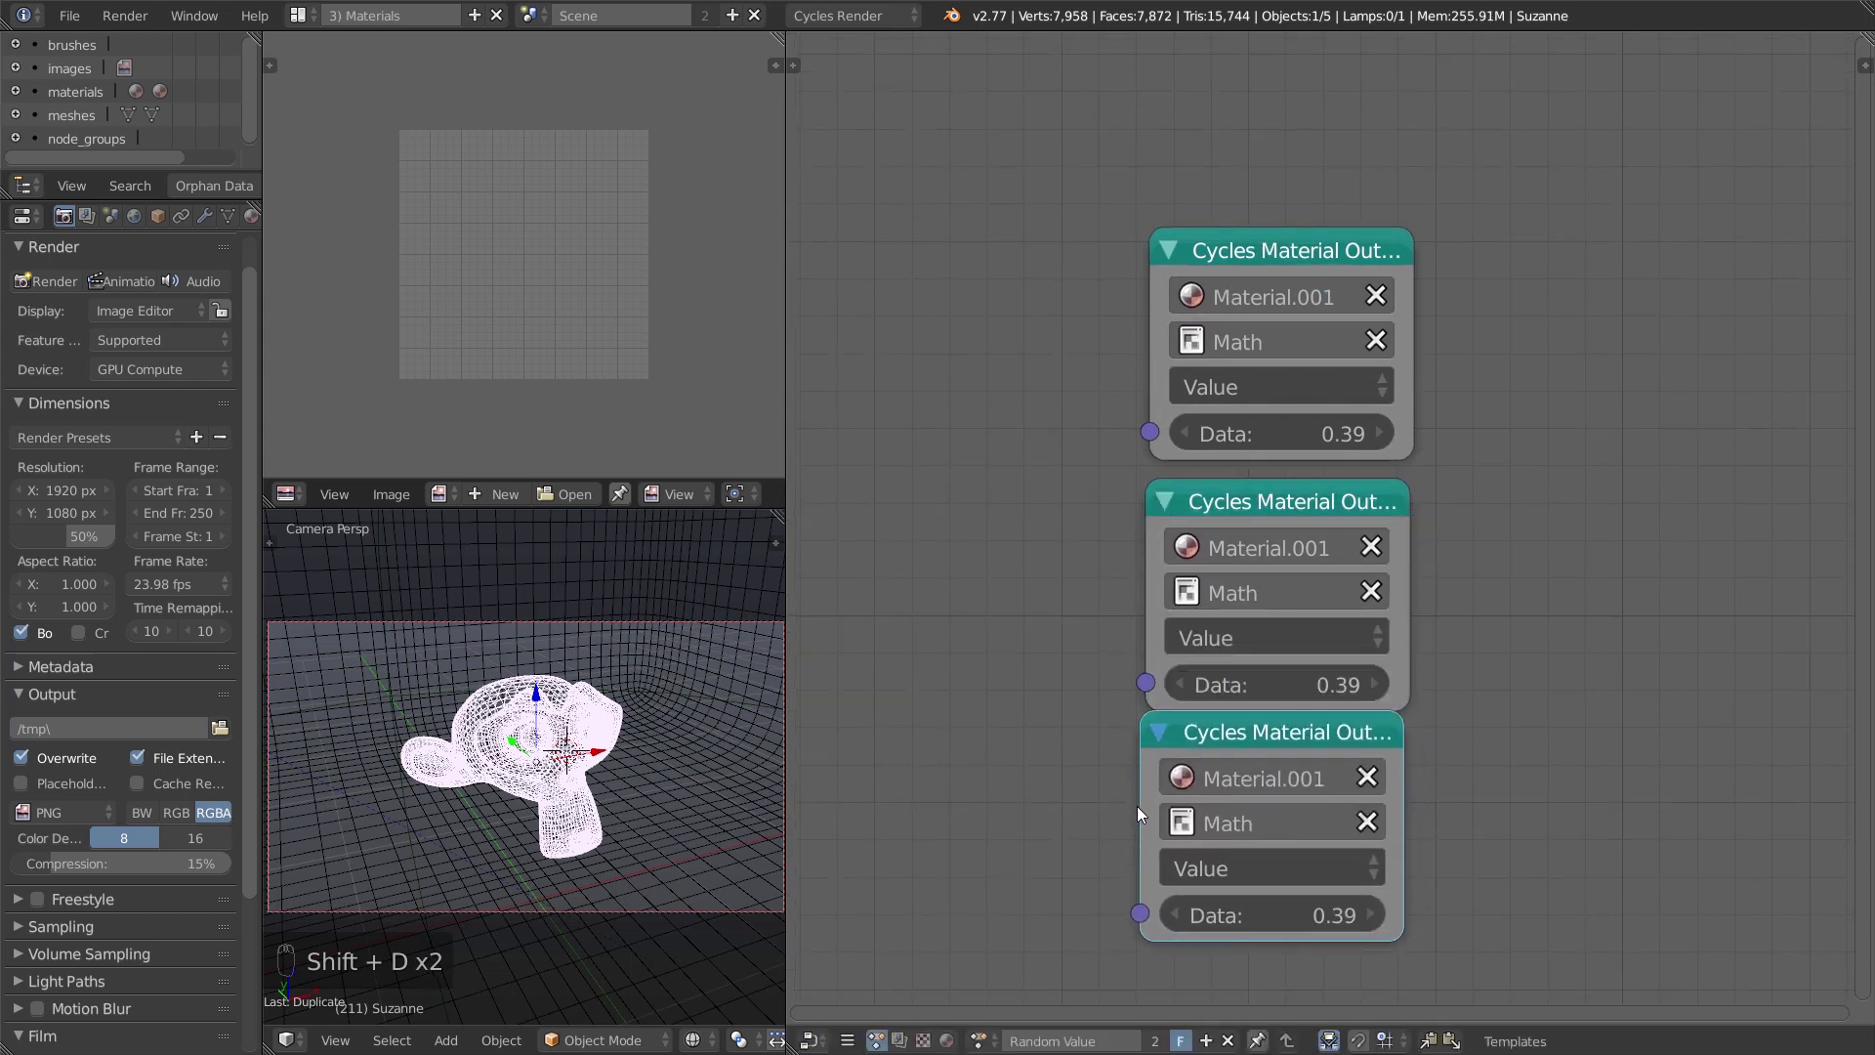
pyautogui.hotkey('shift', 'd')
pyautogui.moveTo(1123, 807); pyautogui.dragTo(1168, 688, button='middle')
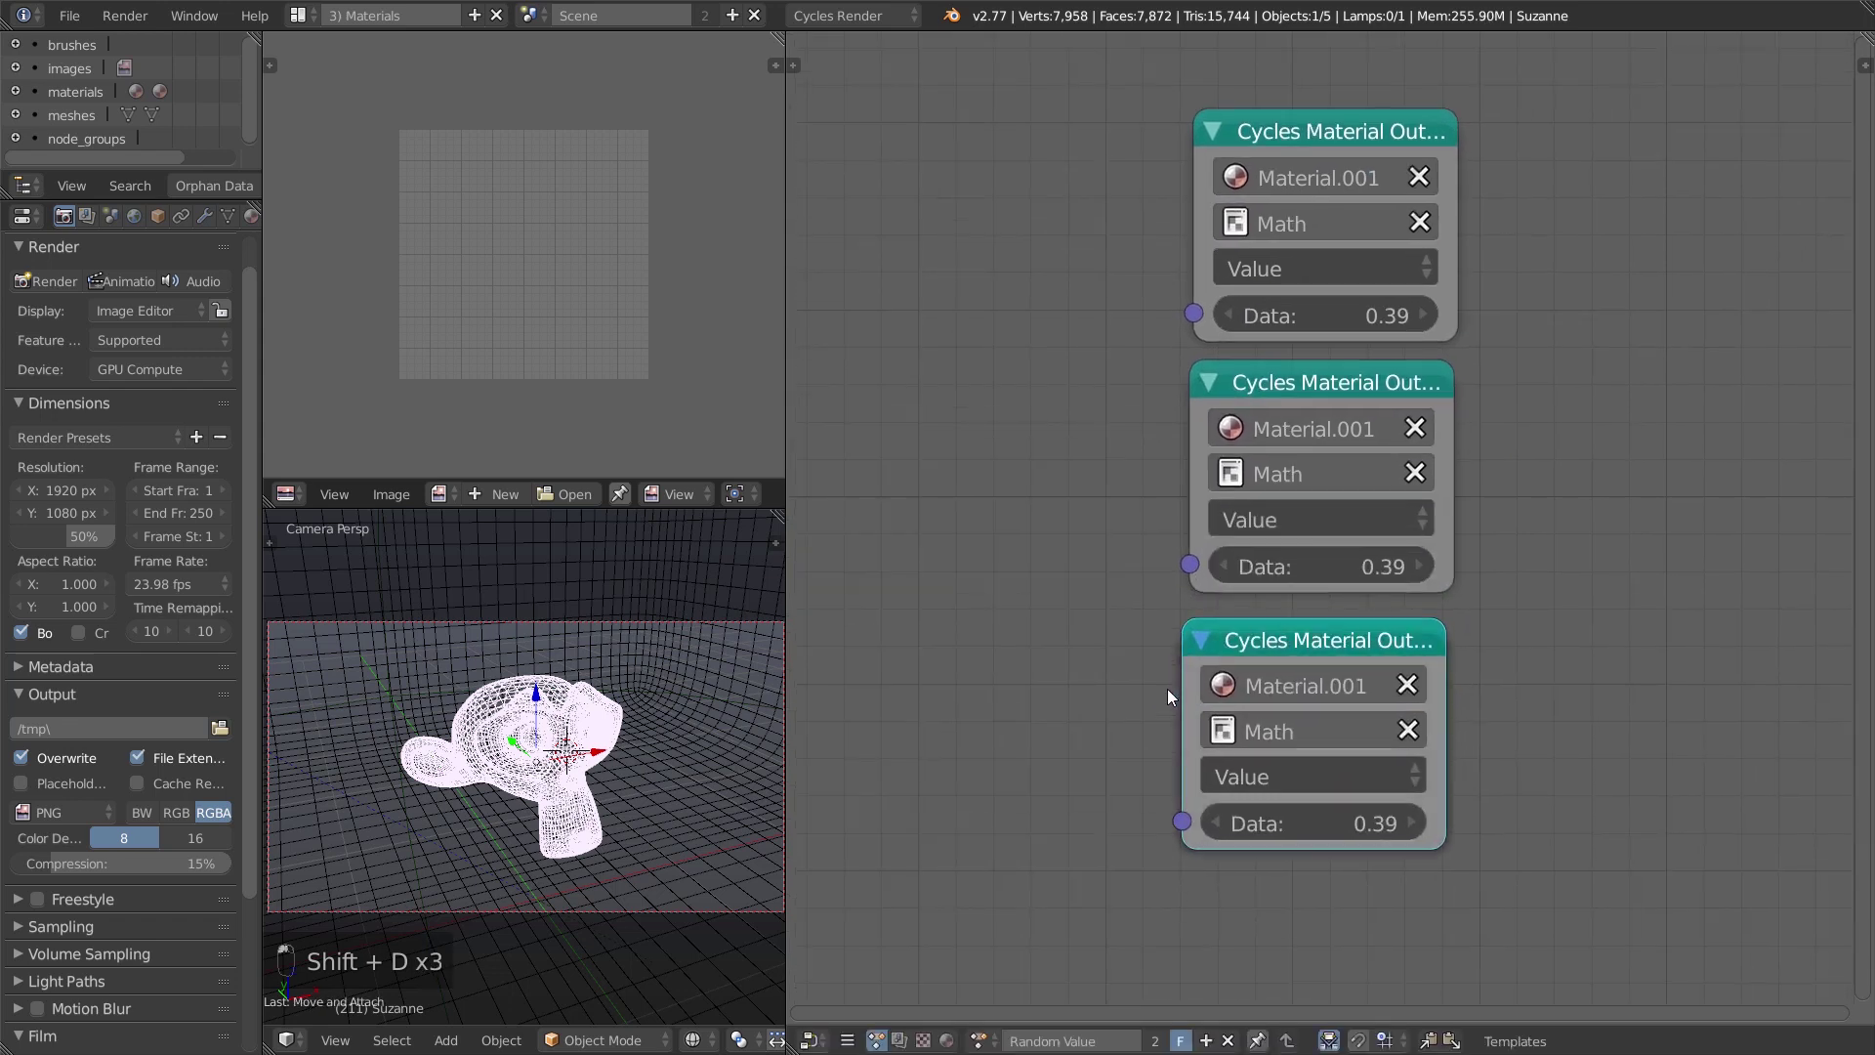
pyautogui.click(1160, 906)
pyautogui.moveTo(1160, 906); pyautogui.dragTo(1148, 649, button='middle')
pyautogui.hotkey('shift', 'd')
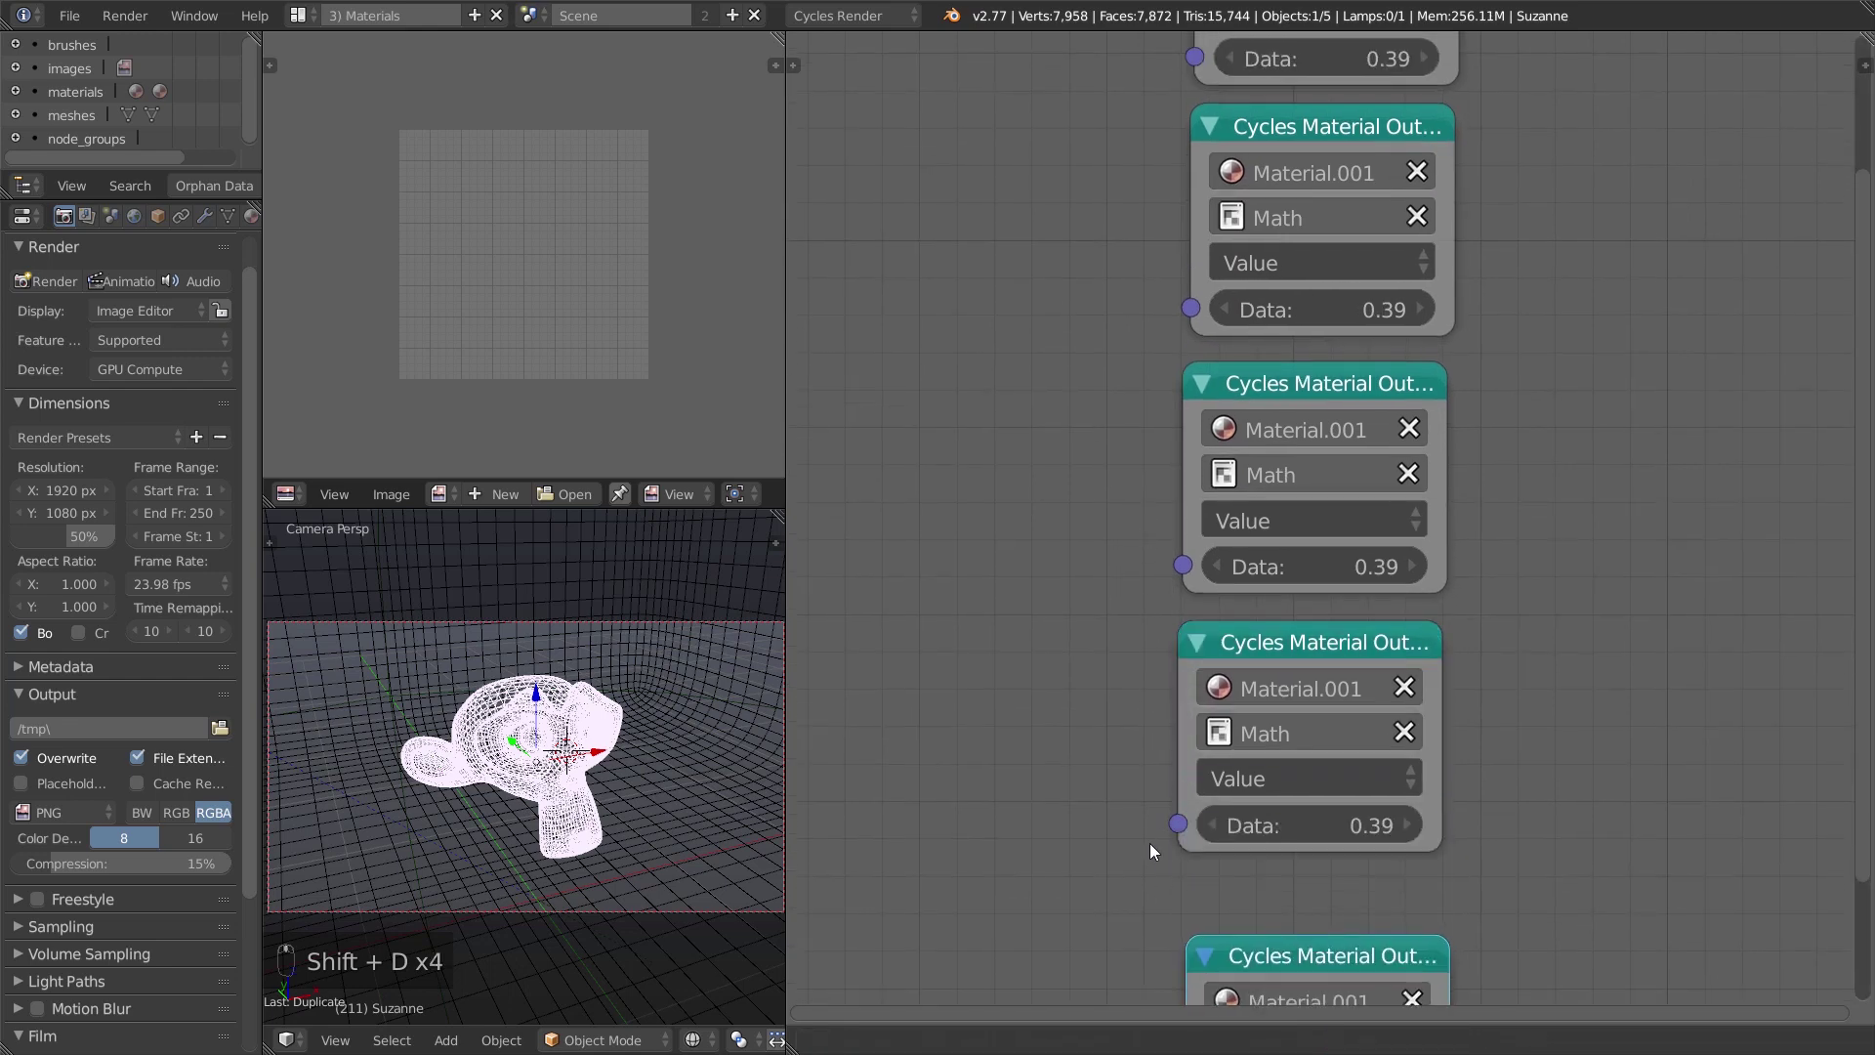
pyautogui.click(1132, 804)
pyautogui.scroll(-1, 1094, 744)
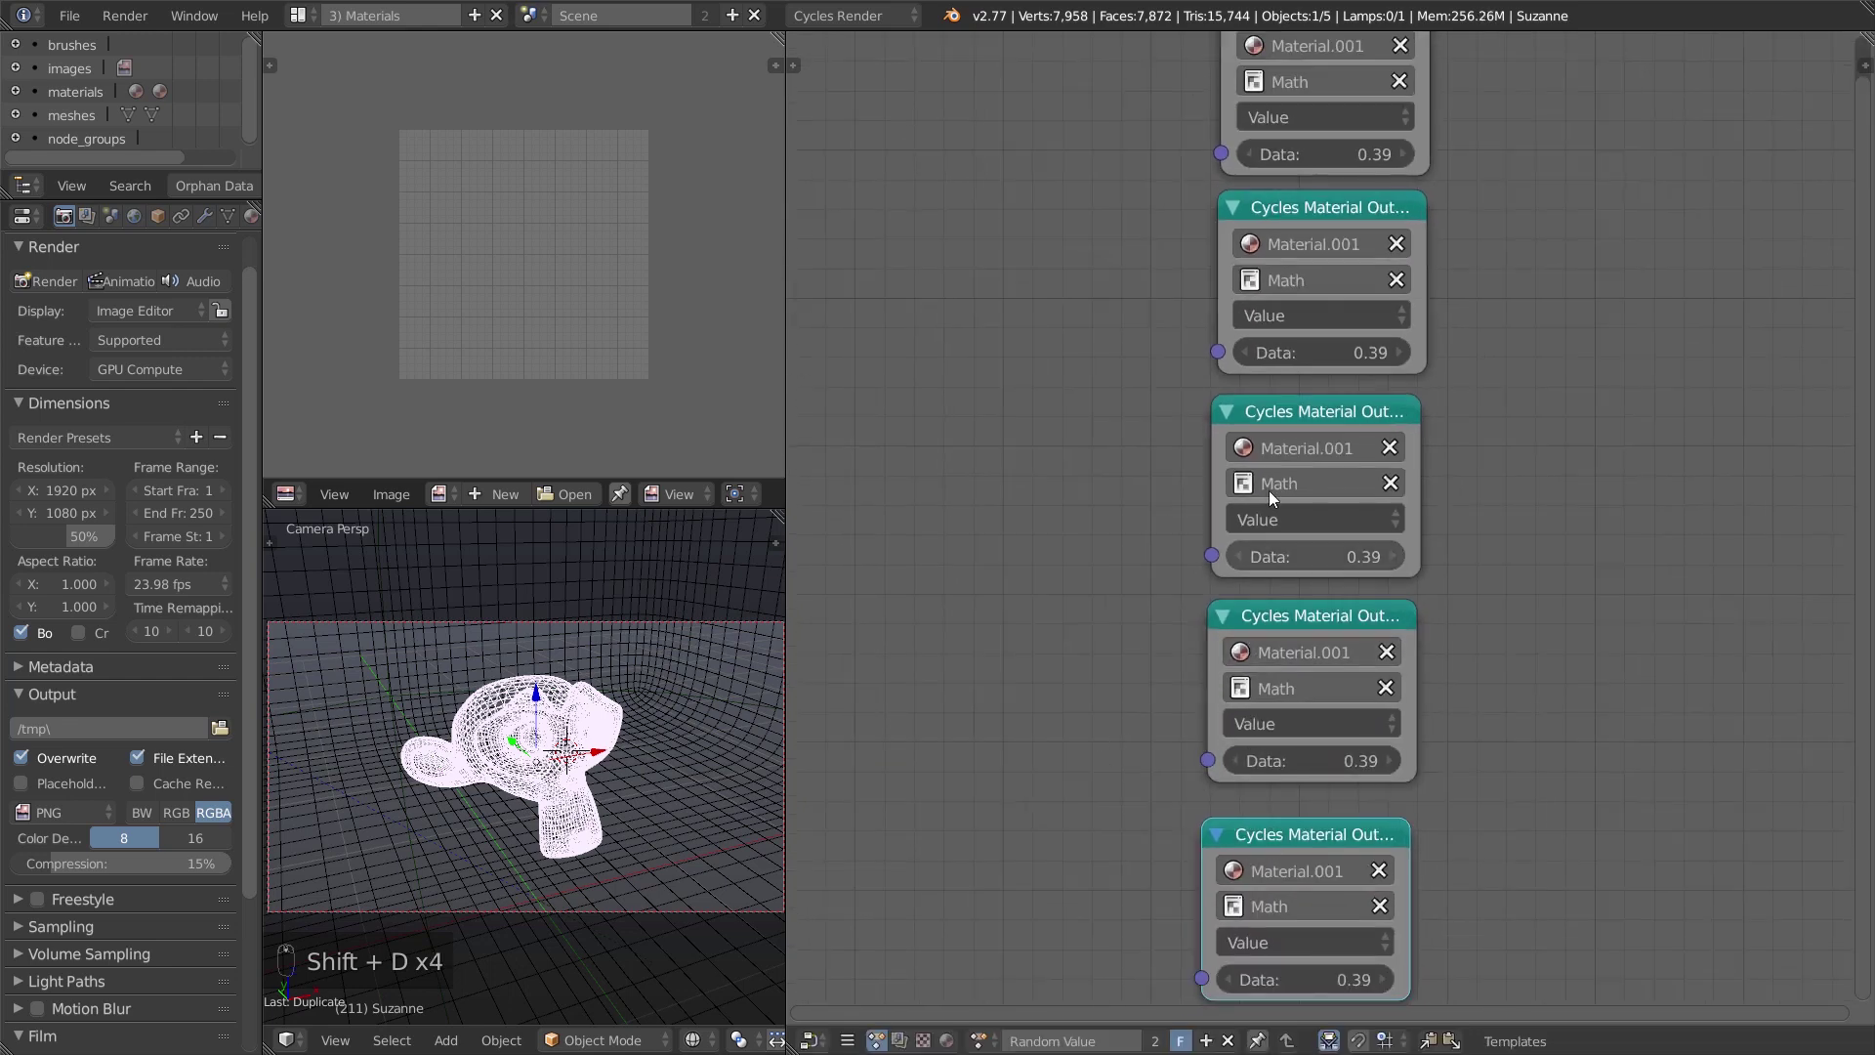
pyautogui.moveTo(1163, 416); pyautogui.dragTo(1148, 514, button='middle')
pyautogui.scroll(1, 1144, 736)
pyautogui.moveTo(1145, 736); pyautogui.dragTo(1183, 489, button='middle')
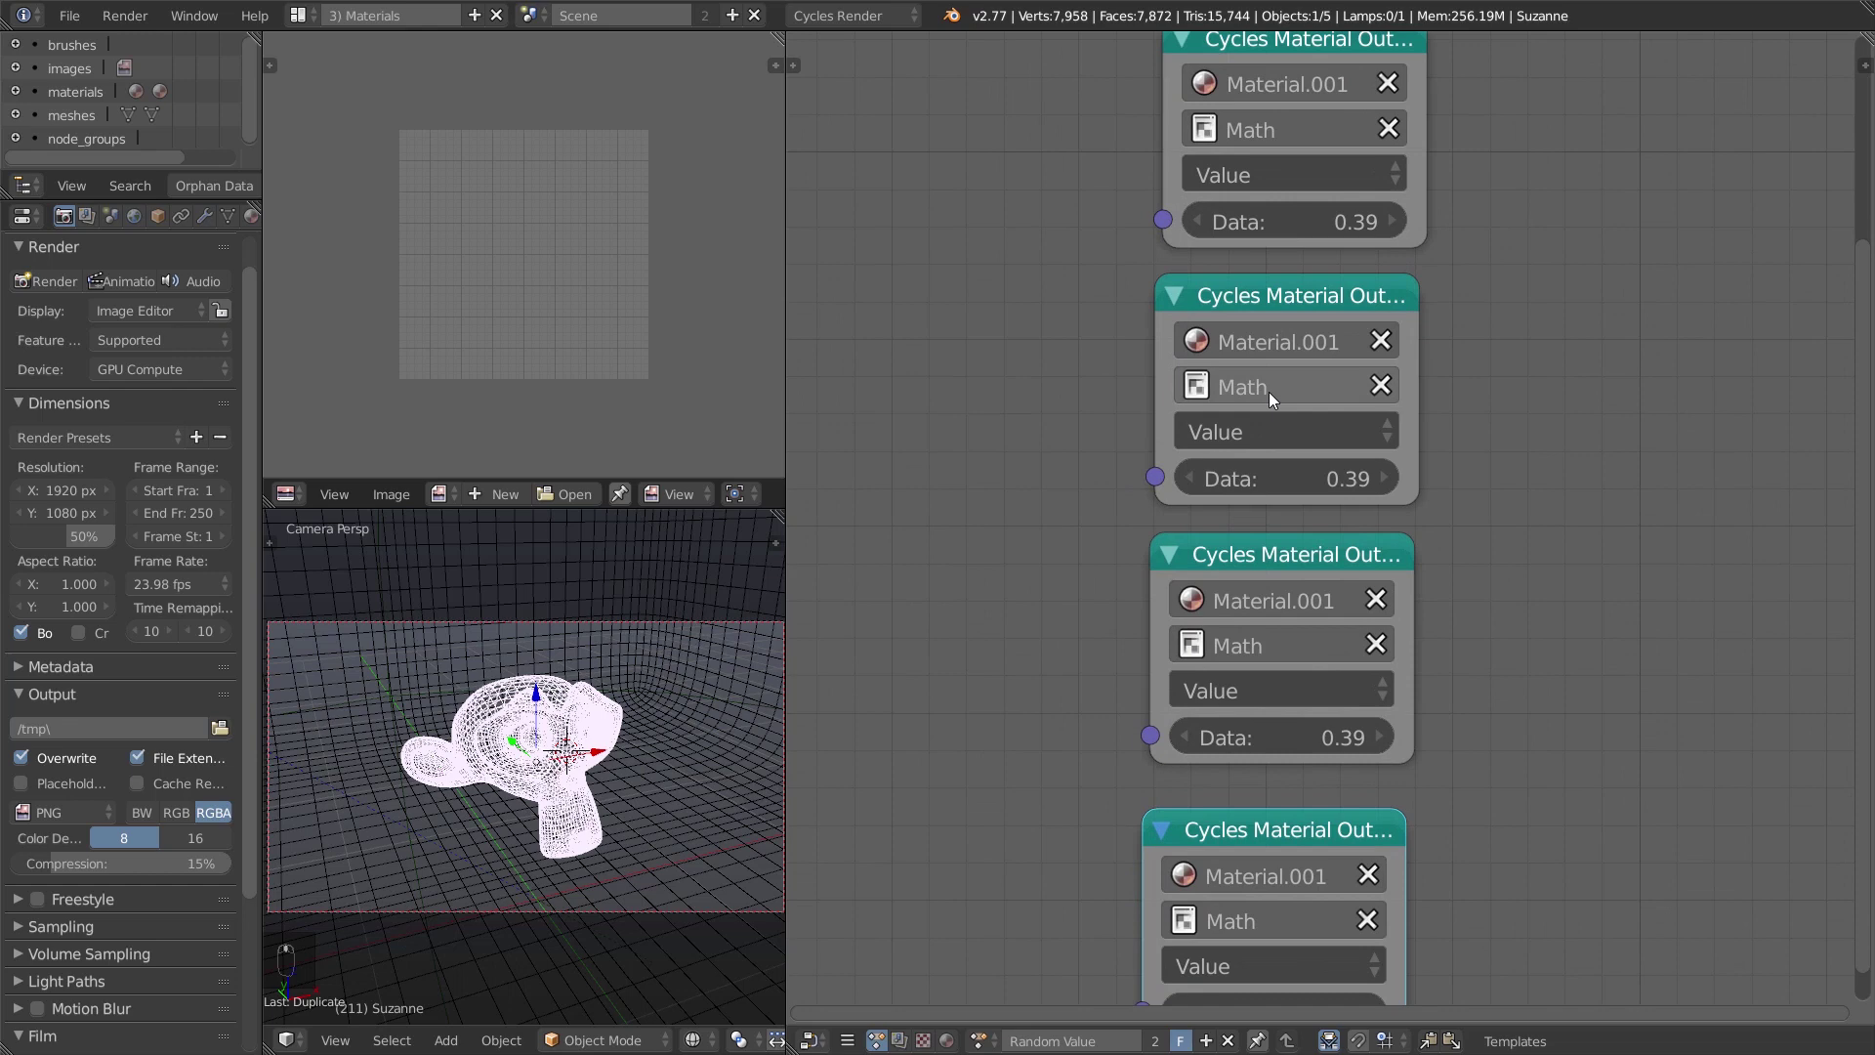
pyautogui.scroll(1, 952, 379)
# Target the second output at Combine XYZ input X and the third at Combine XYZ Y.
pyautogui.click(1264, 601)
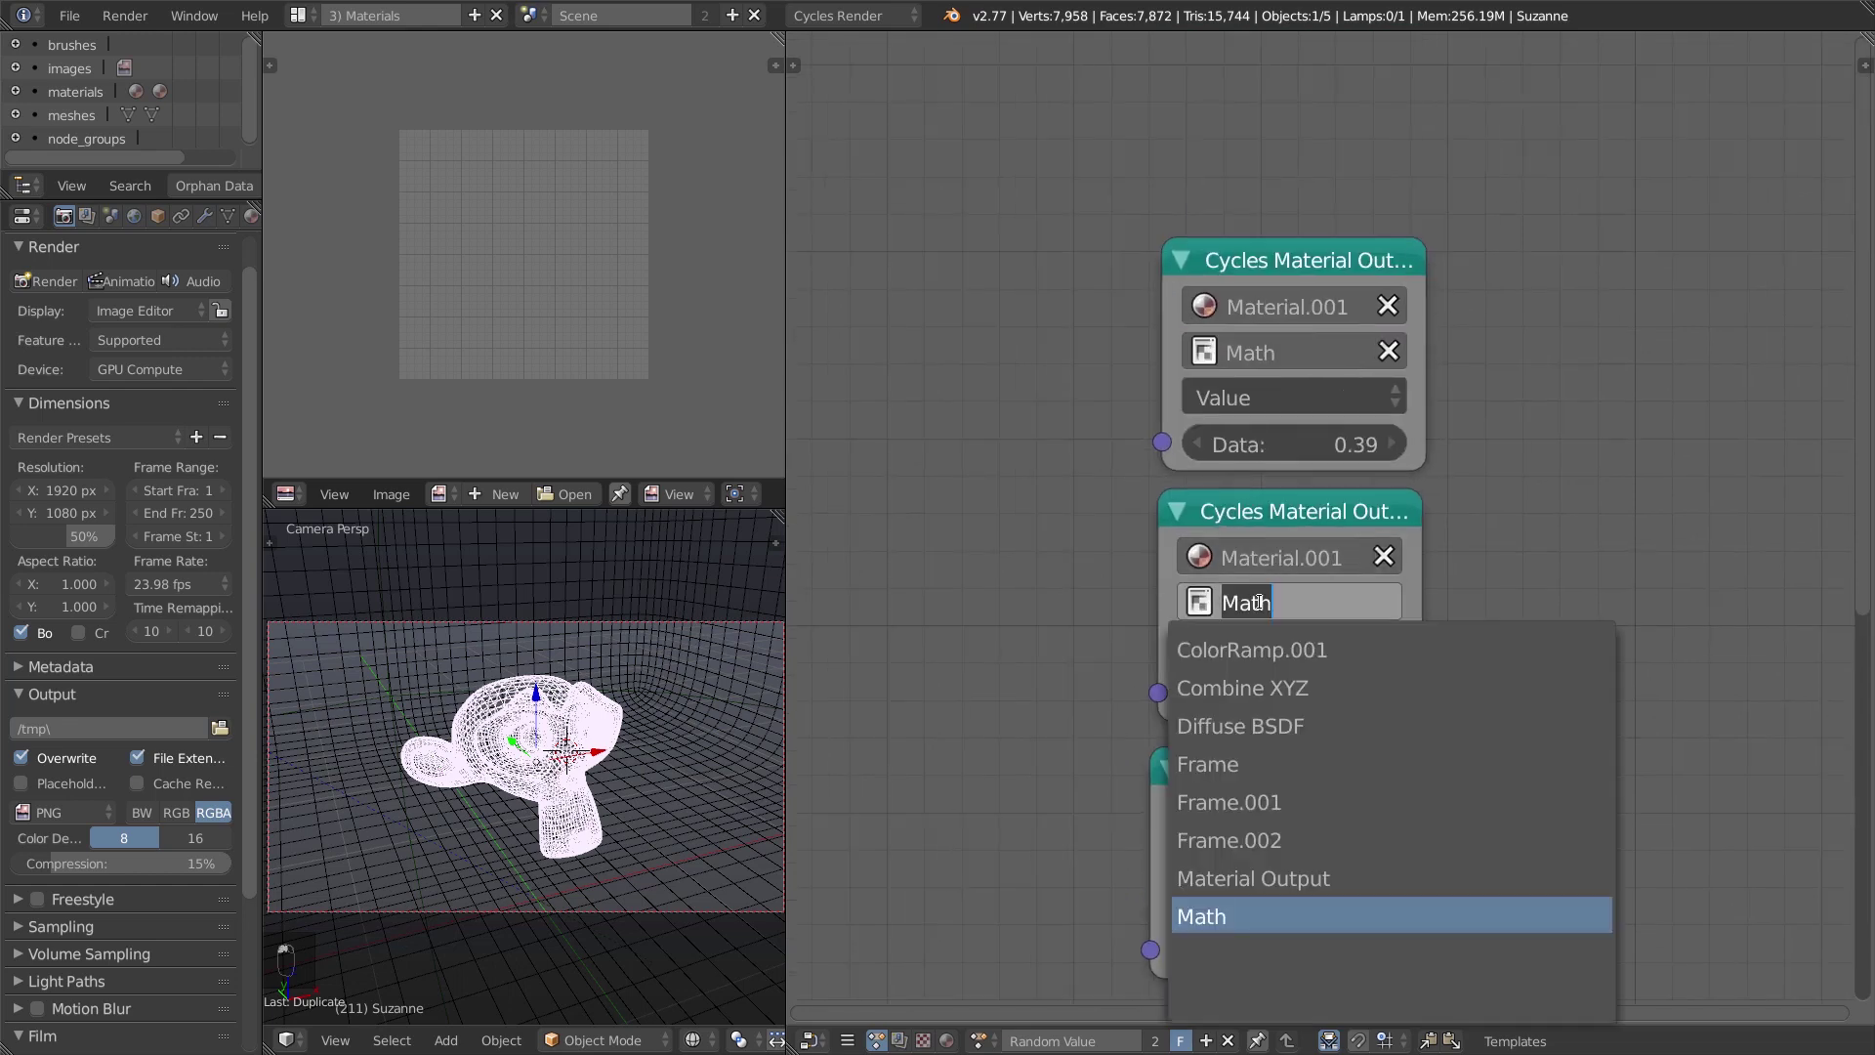
pyautogui.click(1334, 685)
pyautogui.moveTo(1450, 740); pyautogui.dragTo(1406, 596, button='middle')
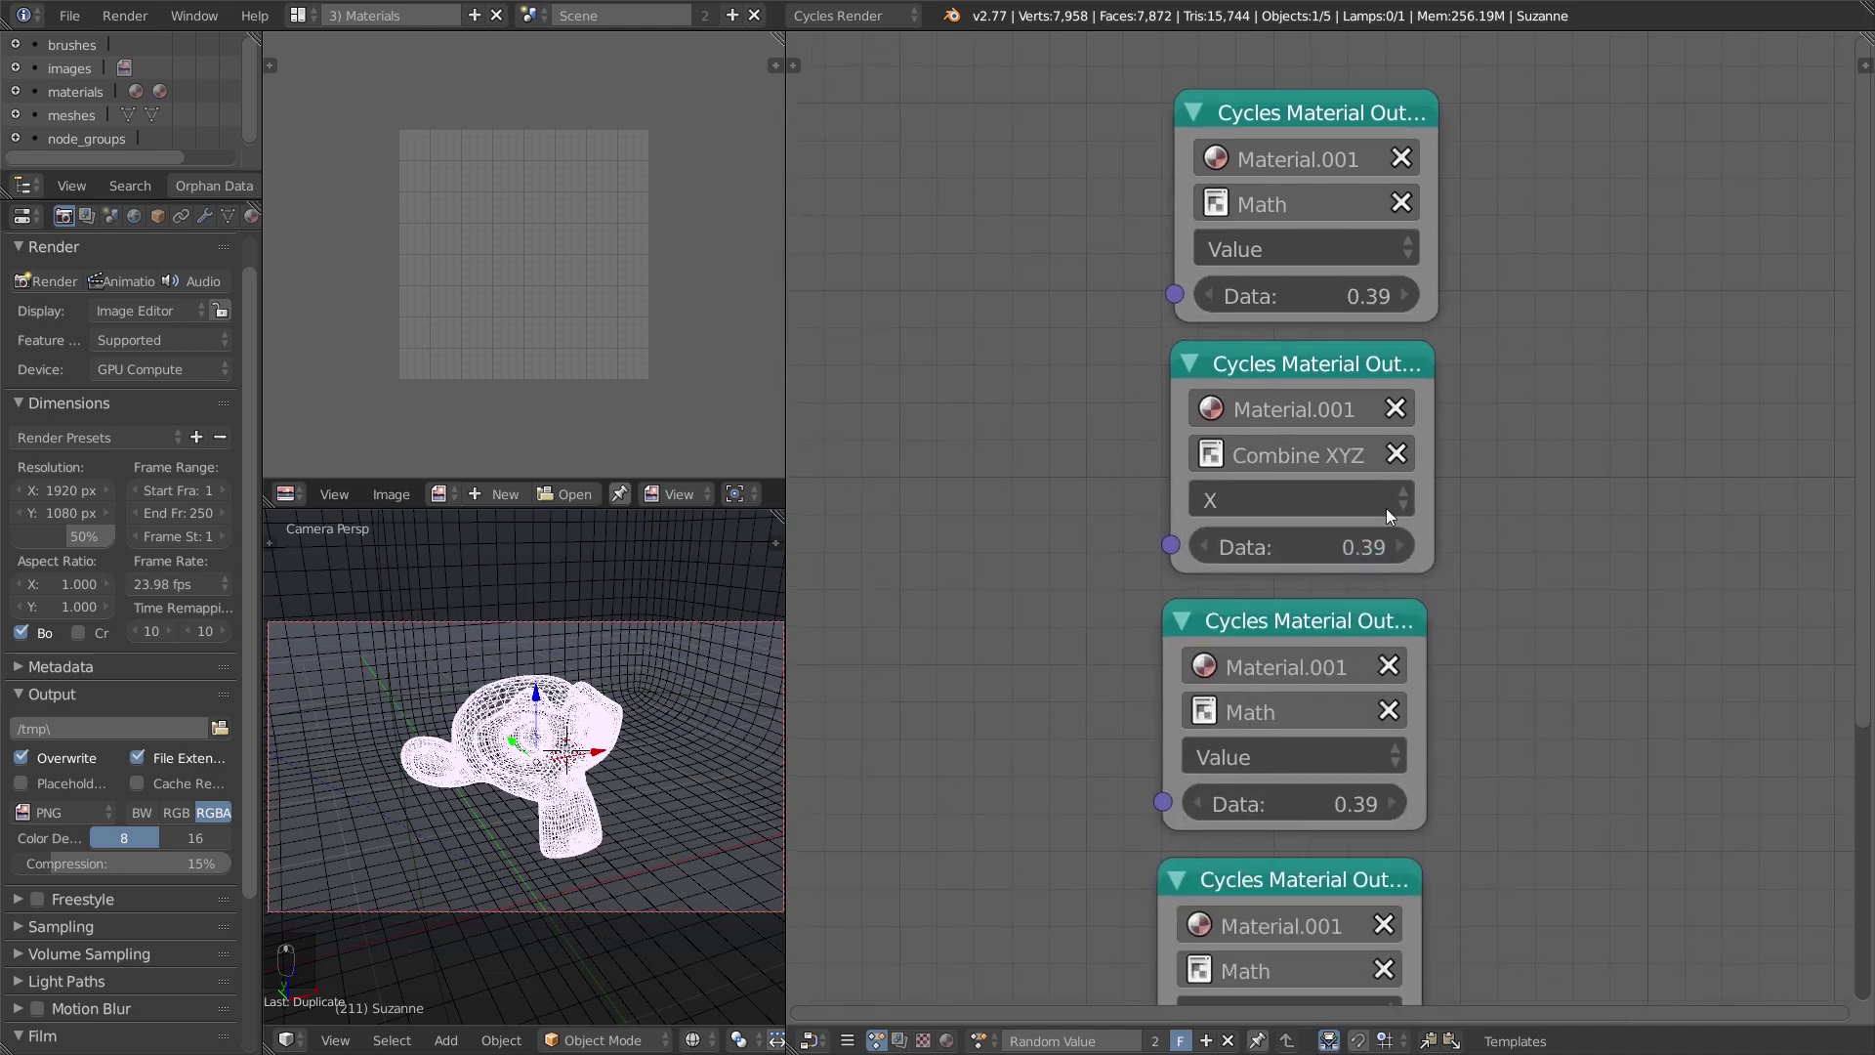
pyautogui.click(1290, 499)
pyautogui.click(1210, 457)
pyautogui.moveTo(1074, 790); pyautogui.dragTo(1076, 496, button='middle')
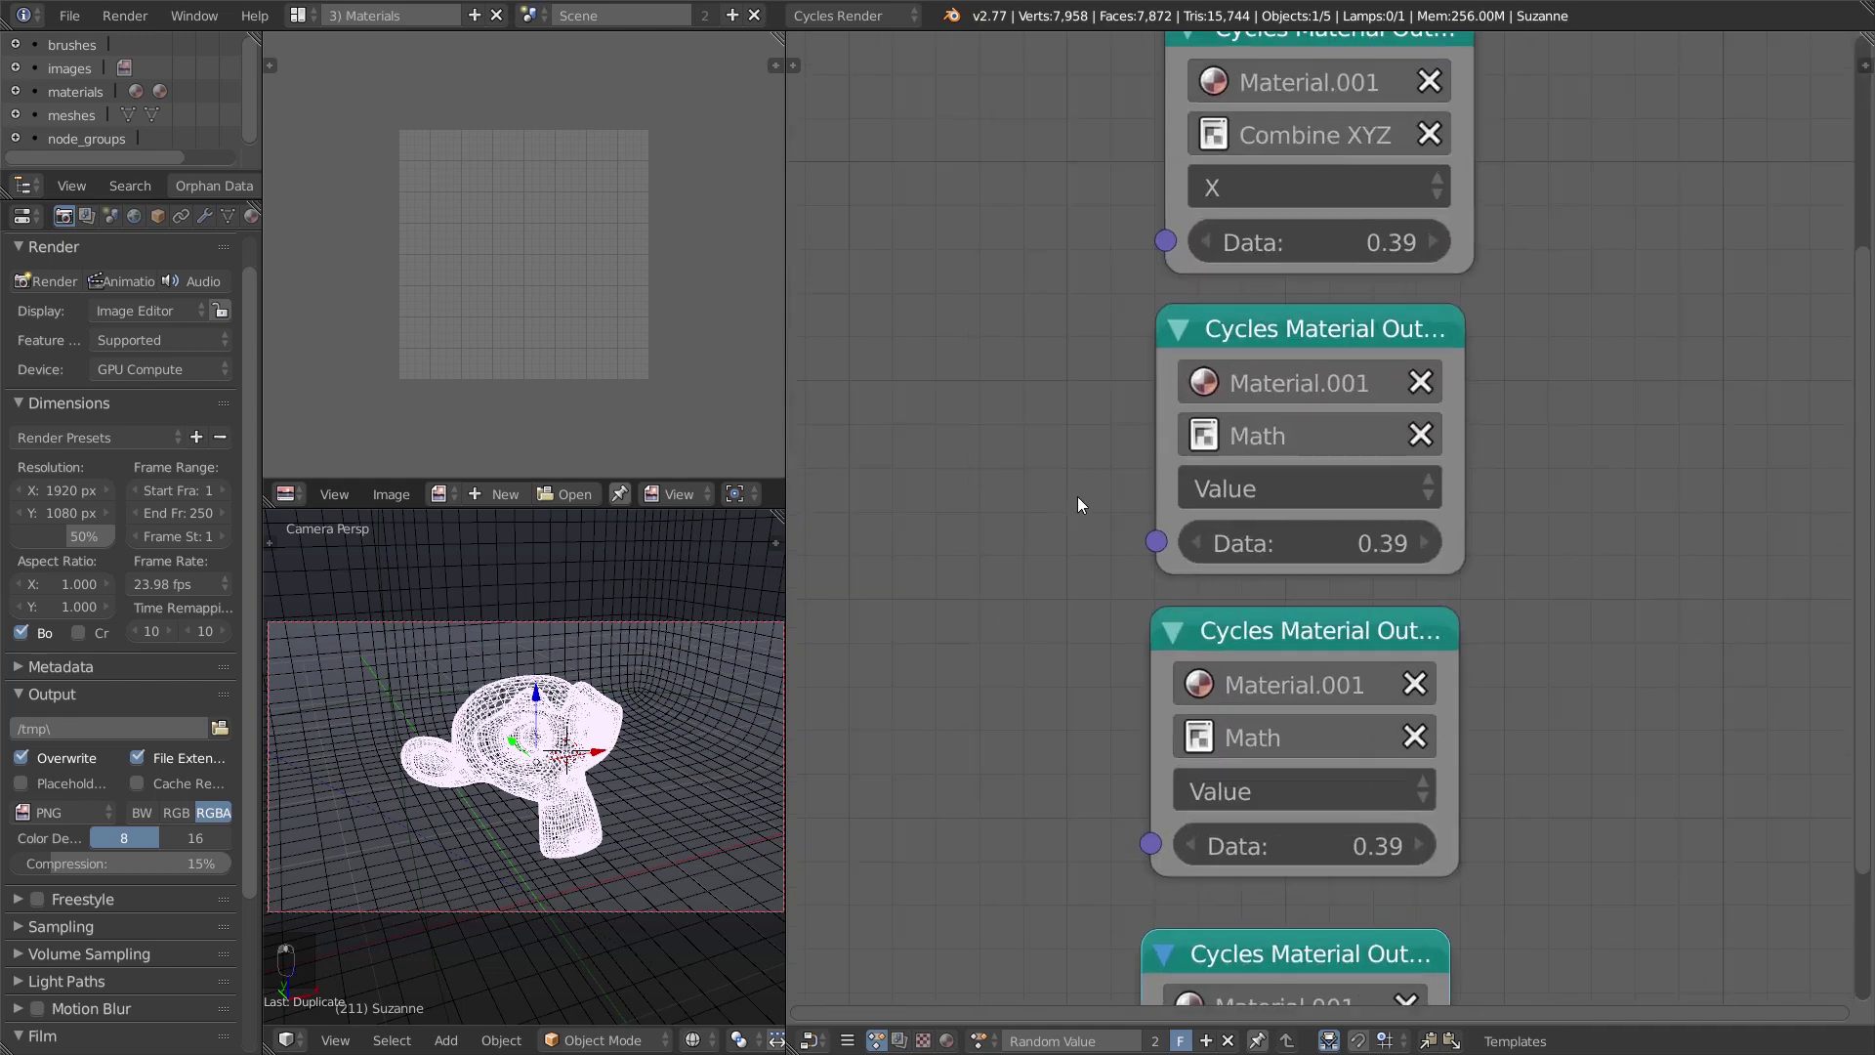
pyautogui.scroll(2, 1076, 496)
pyautogui.click(1270, 422)
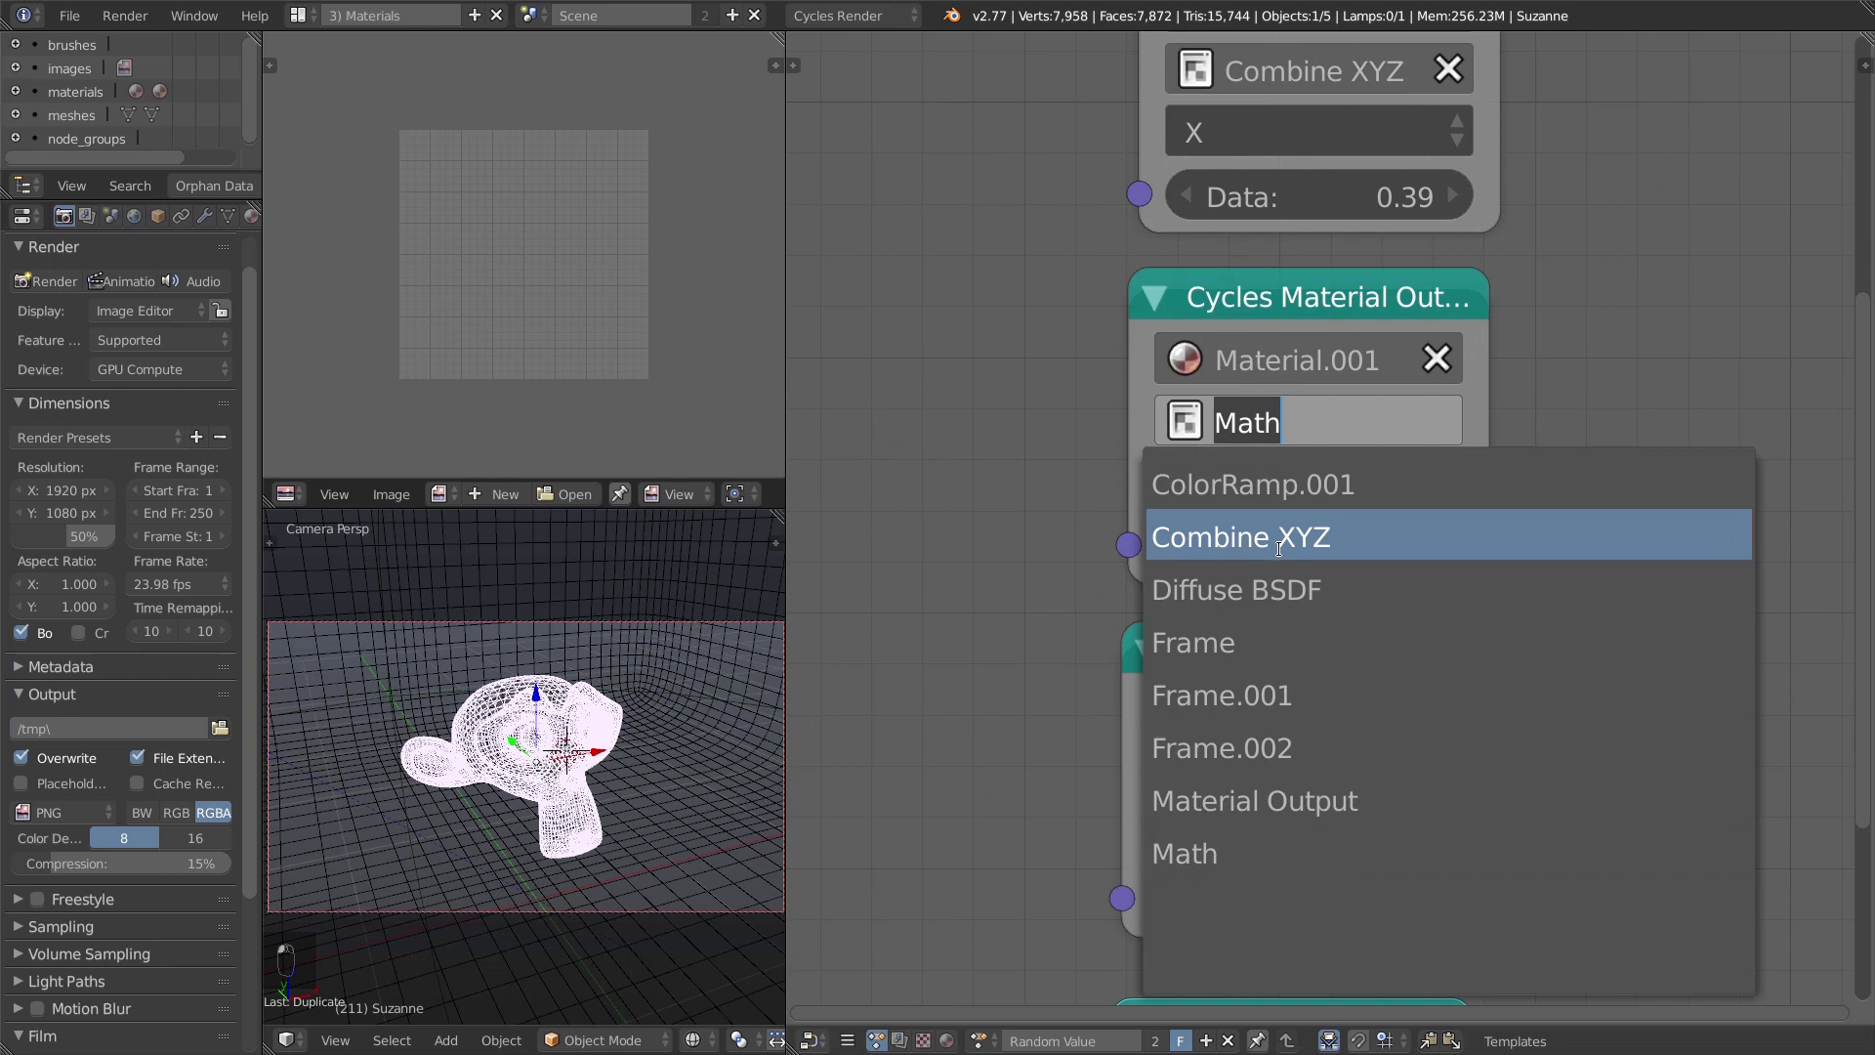
pyautogui.click(1249, 540)
pyautogui.click(1256, 471)
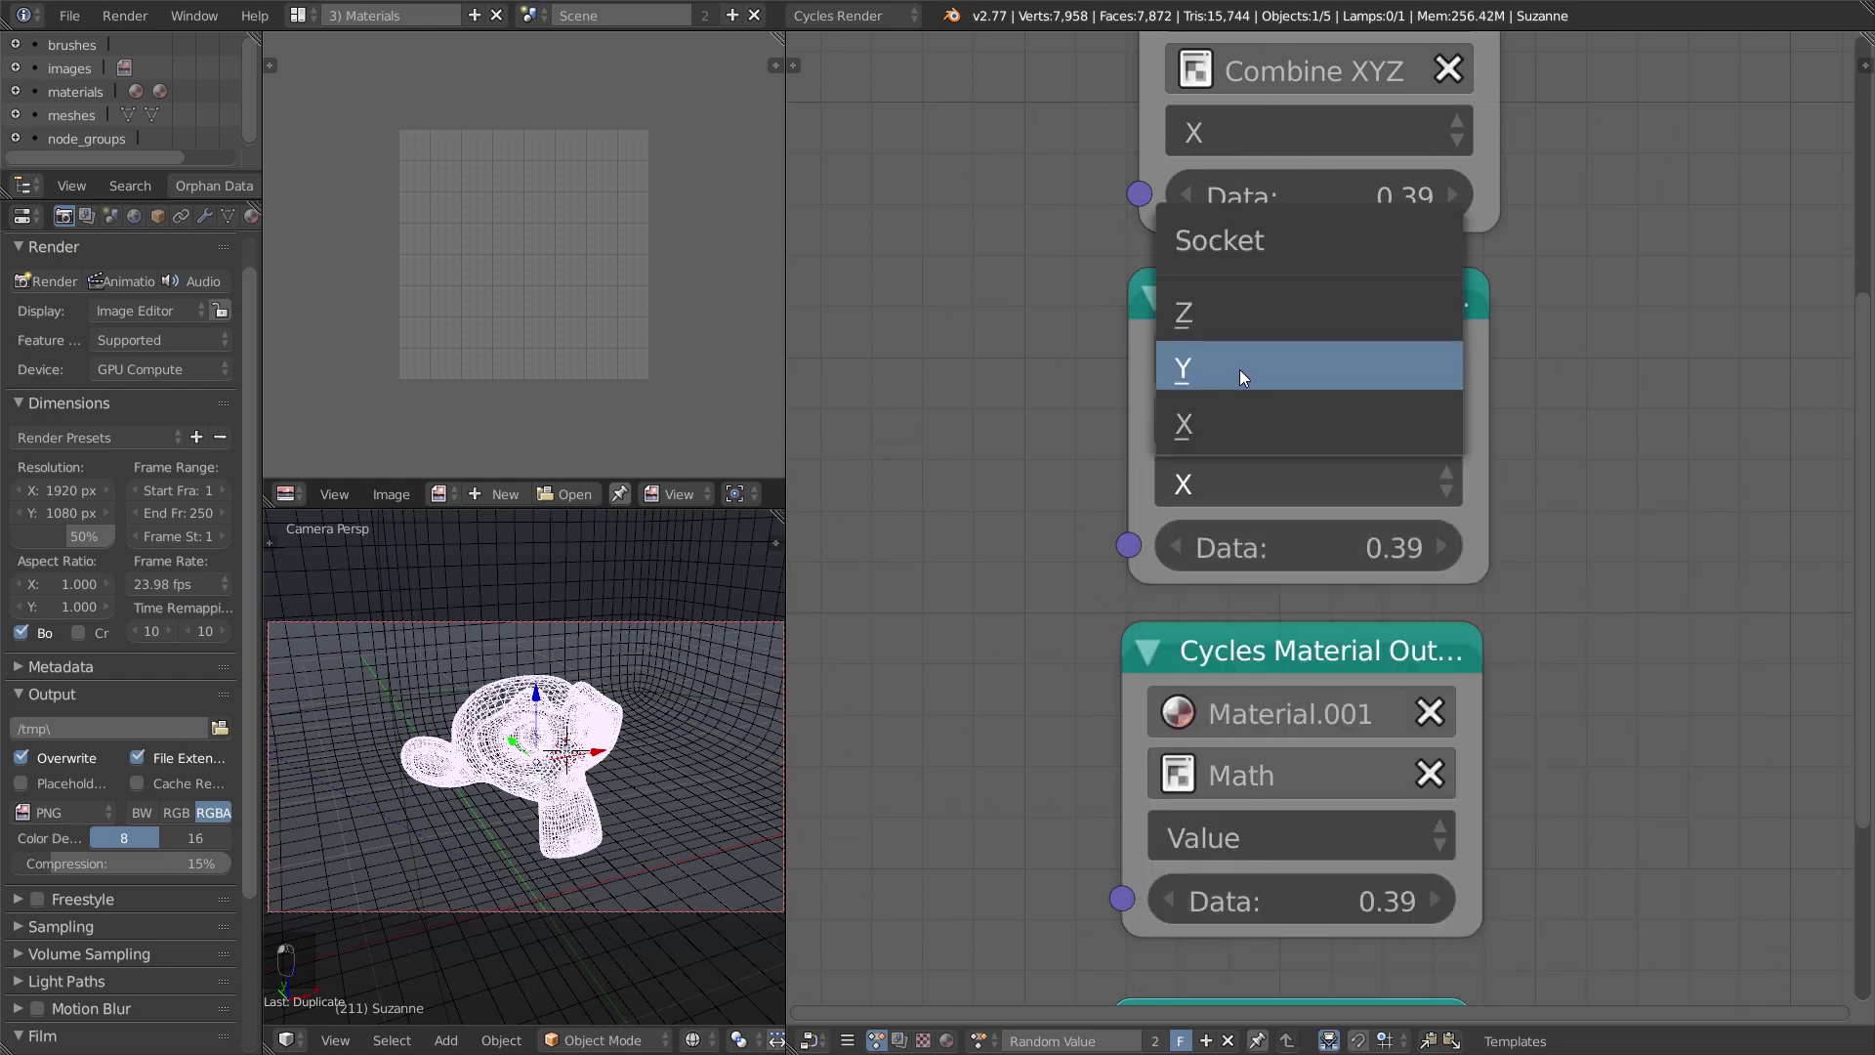
pyautogui.click(1238, 371)
# Target the fourth output at Combine XYZ Z and the fifth at ColorRamp.001 Fac.
pyautogui.moveTo(1086, 625); pyautogui.dragTo(1113, 478, button='middle')
pyautogui.scroll(-1, 1250, 600)
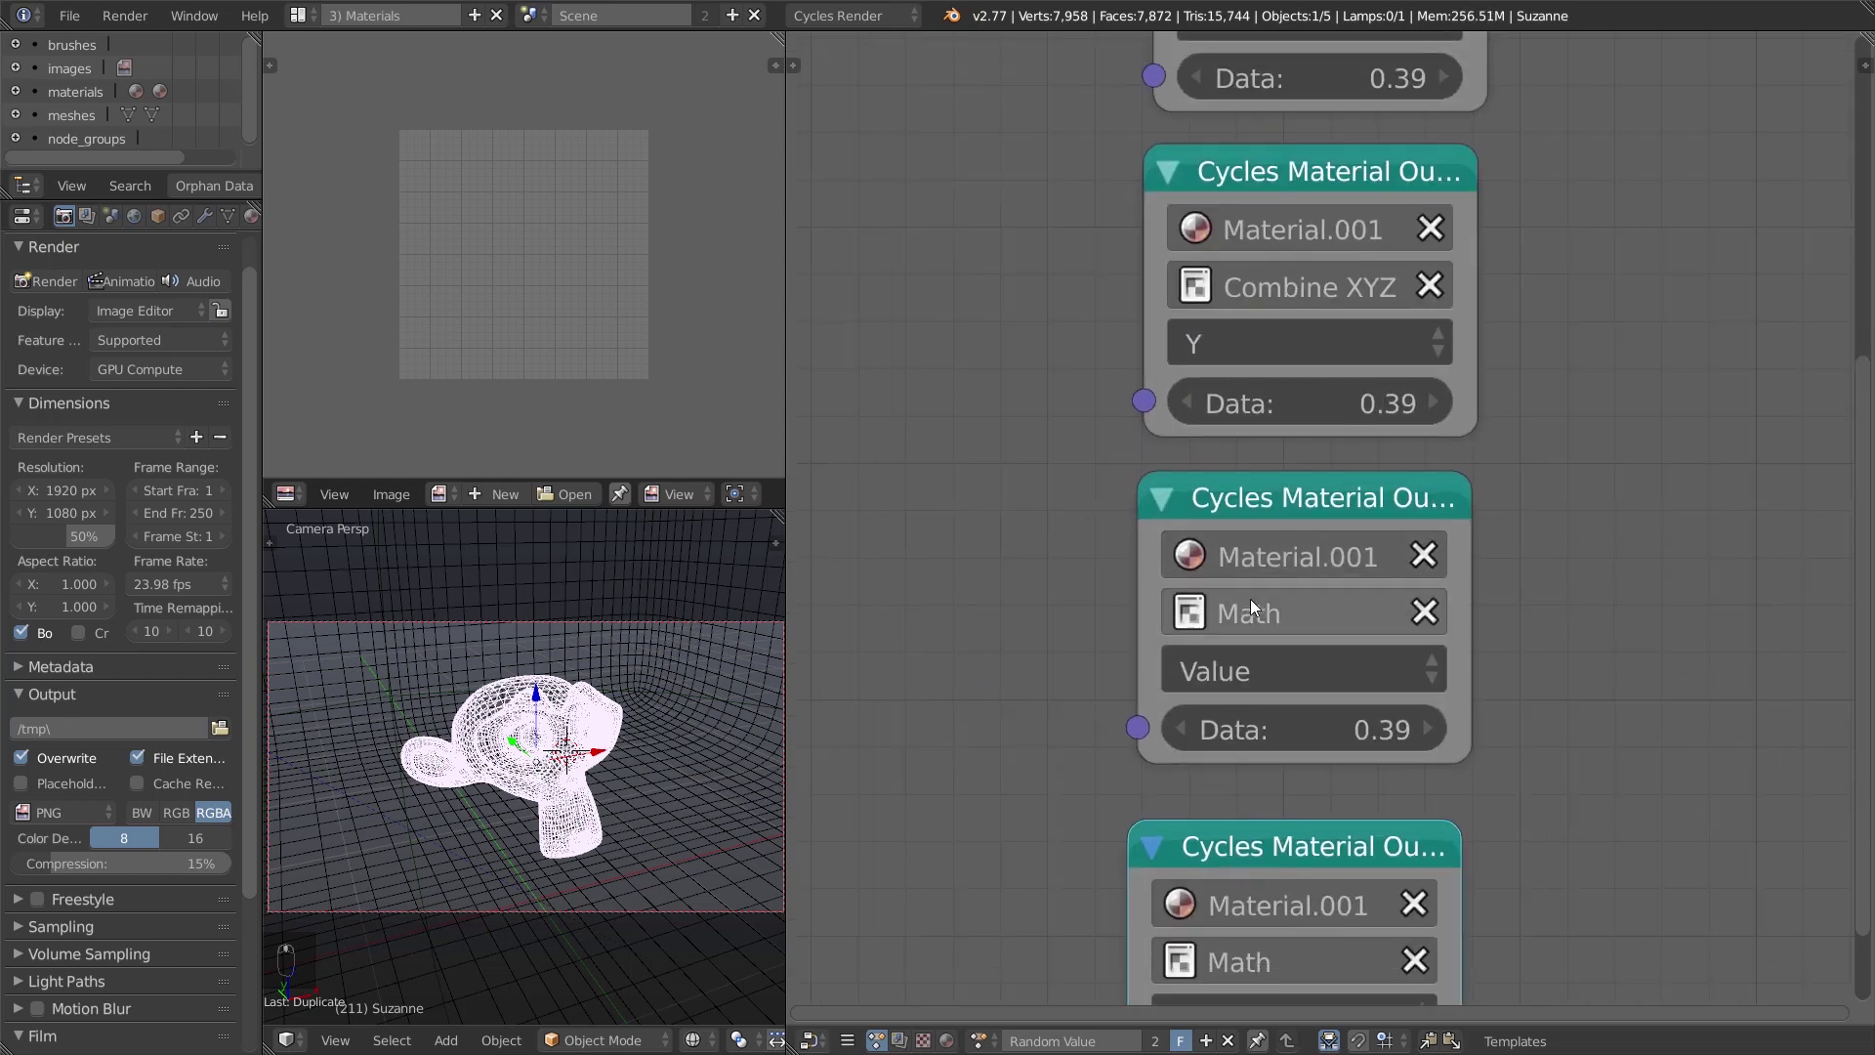
pyautogui.click(1279, 611)
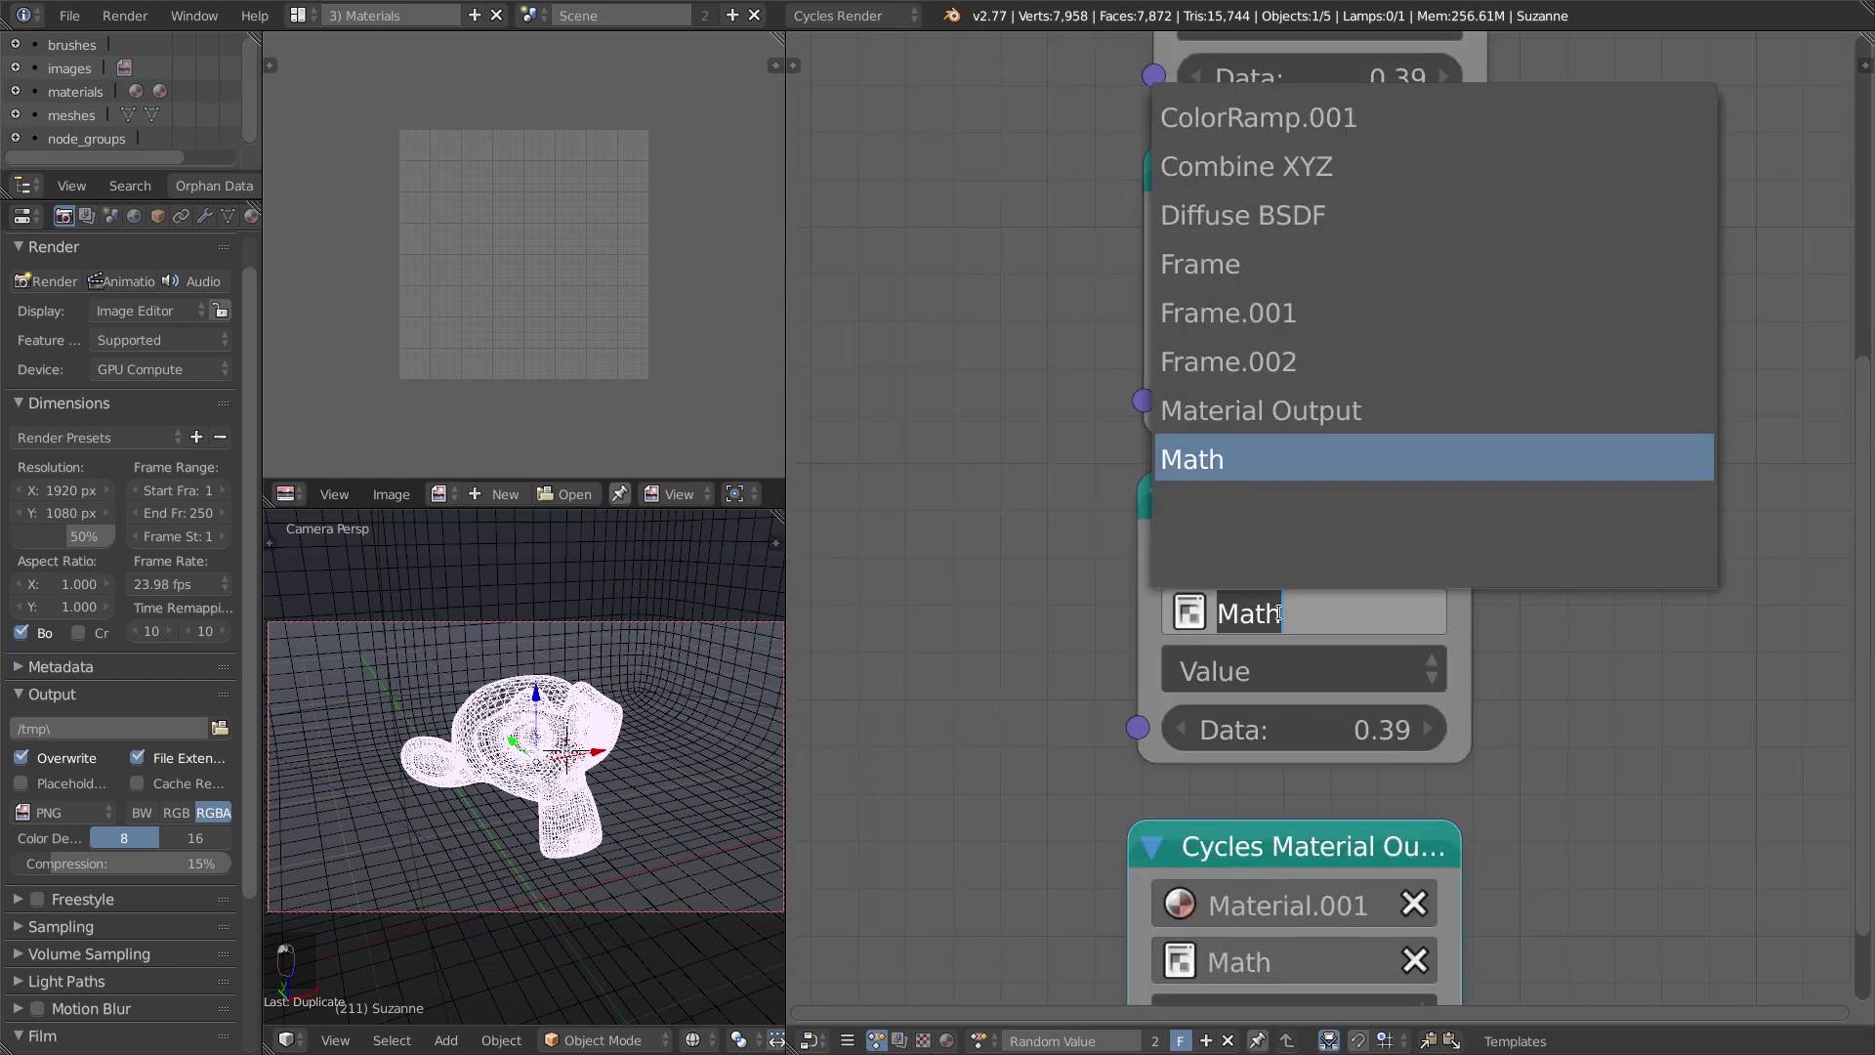
pyautogui.click(1329, 163)
pyautogui.click(1240, 659)
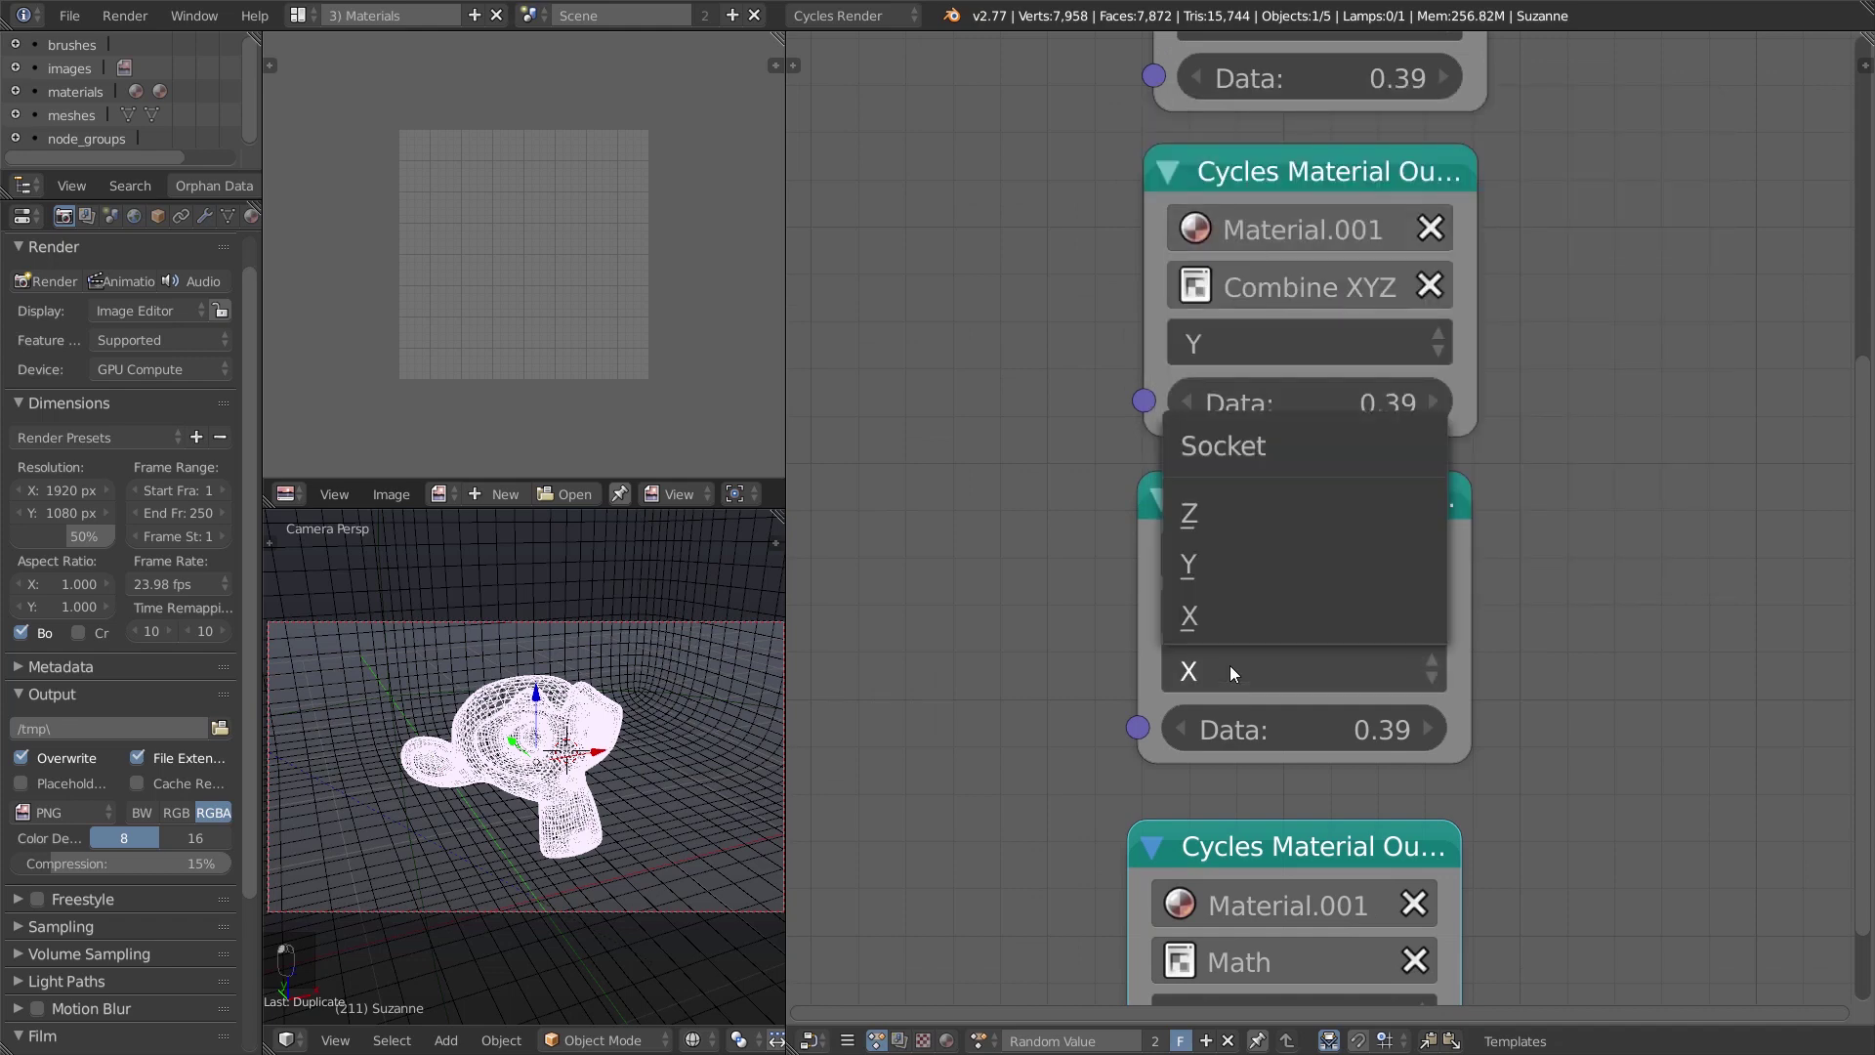
pyautogui.click(1226, 516)
pyautogui.keyDown('shift'); pyautogui.scroll(-2, 1219, 544); pyautogui.keyUp('shift')
pyautogui.keyDown('shift'); pyautogui.scroll(-3, 1240, 586); pyautogui.keyUp('shift')
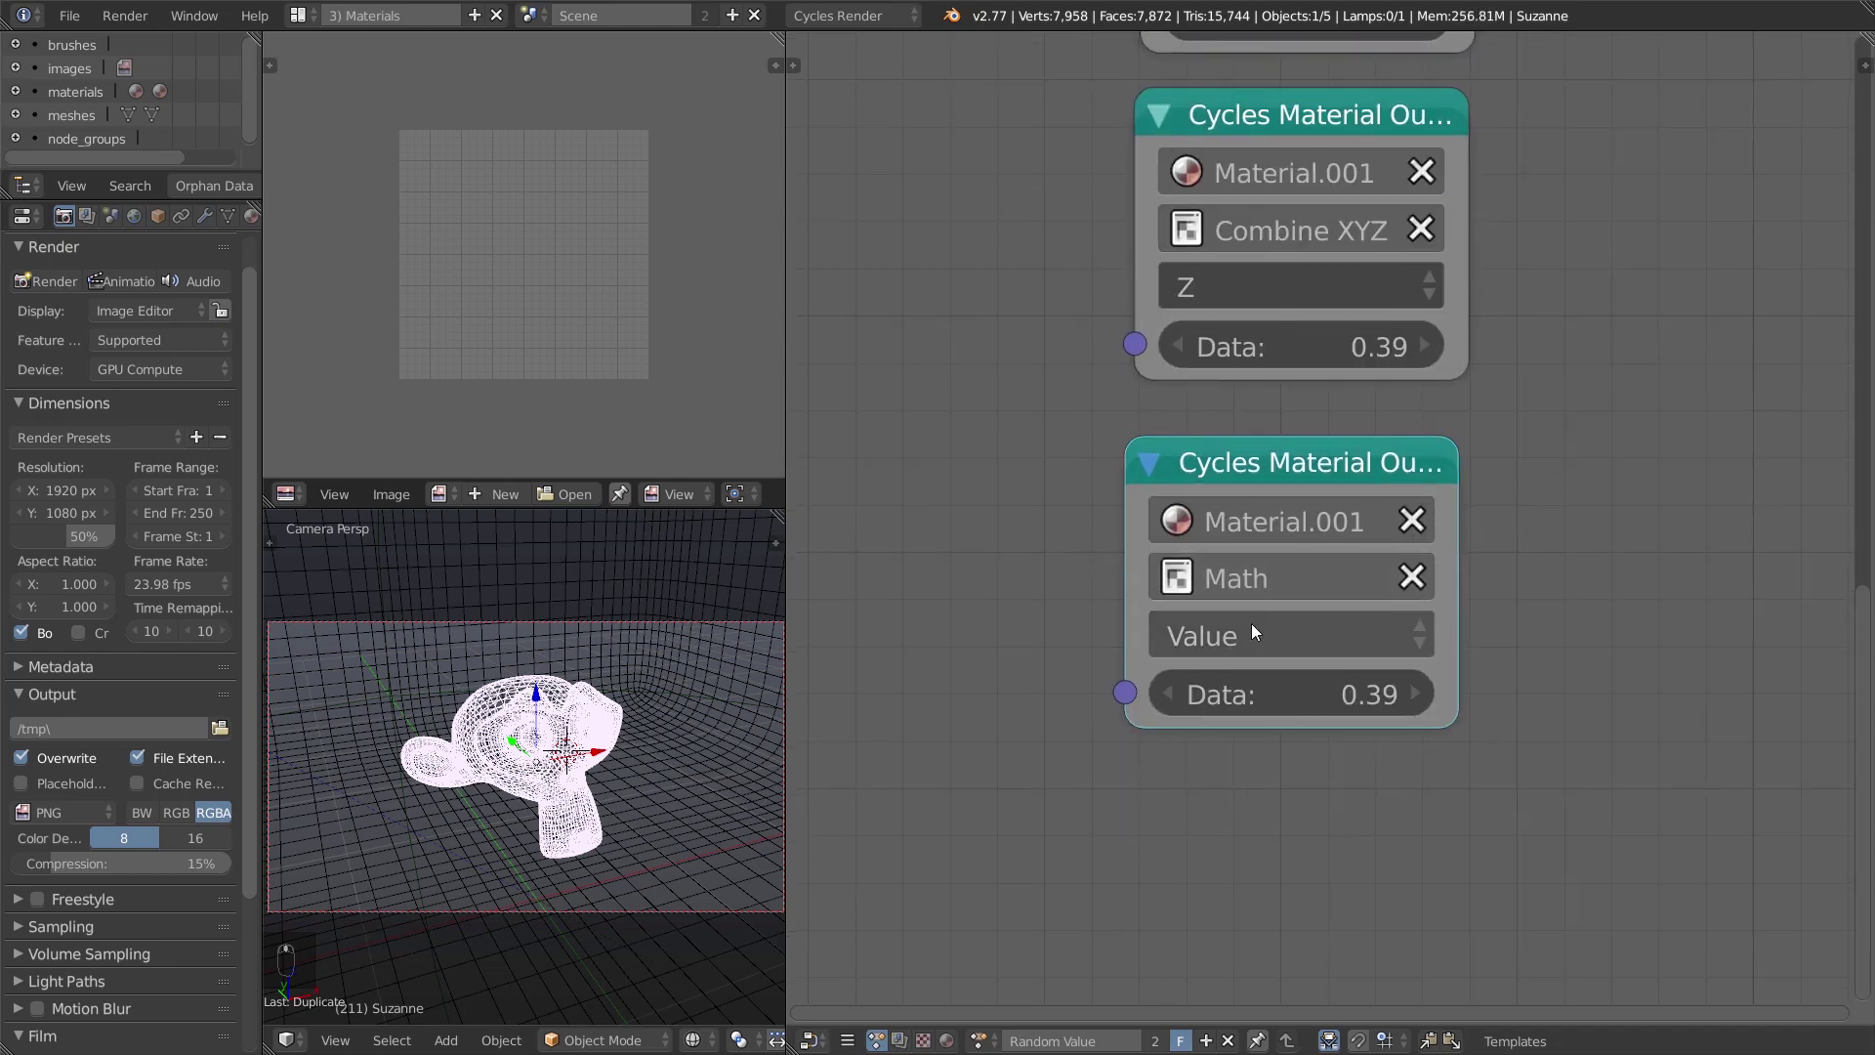
pyautogui.click(1254, 632)
pyautogui.click(1269, 578)
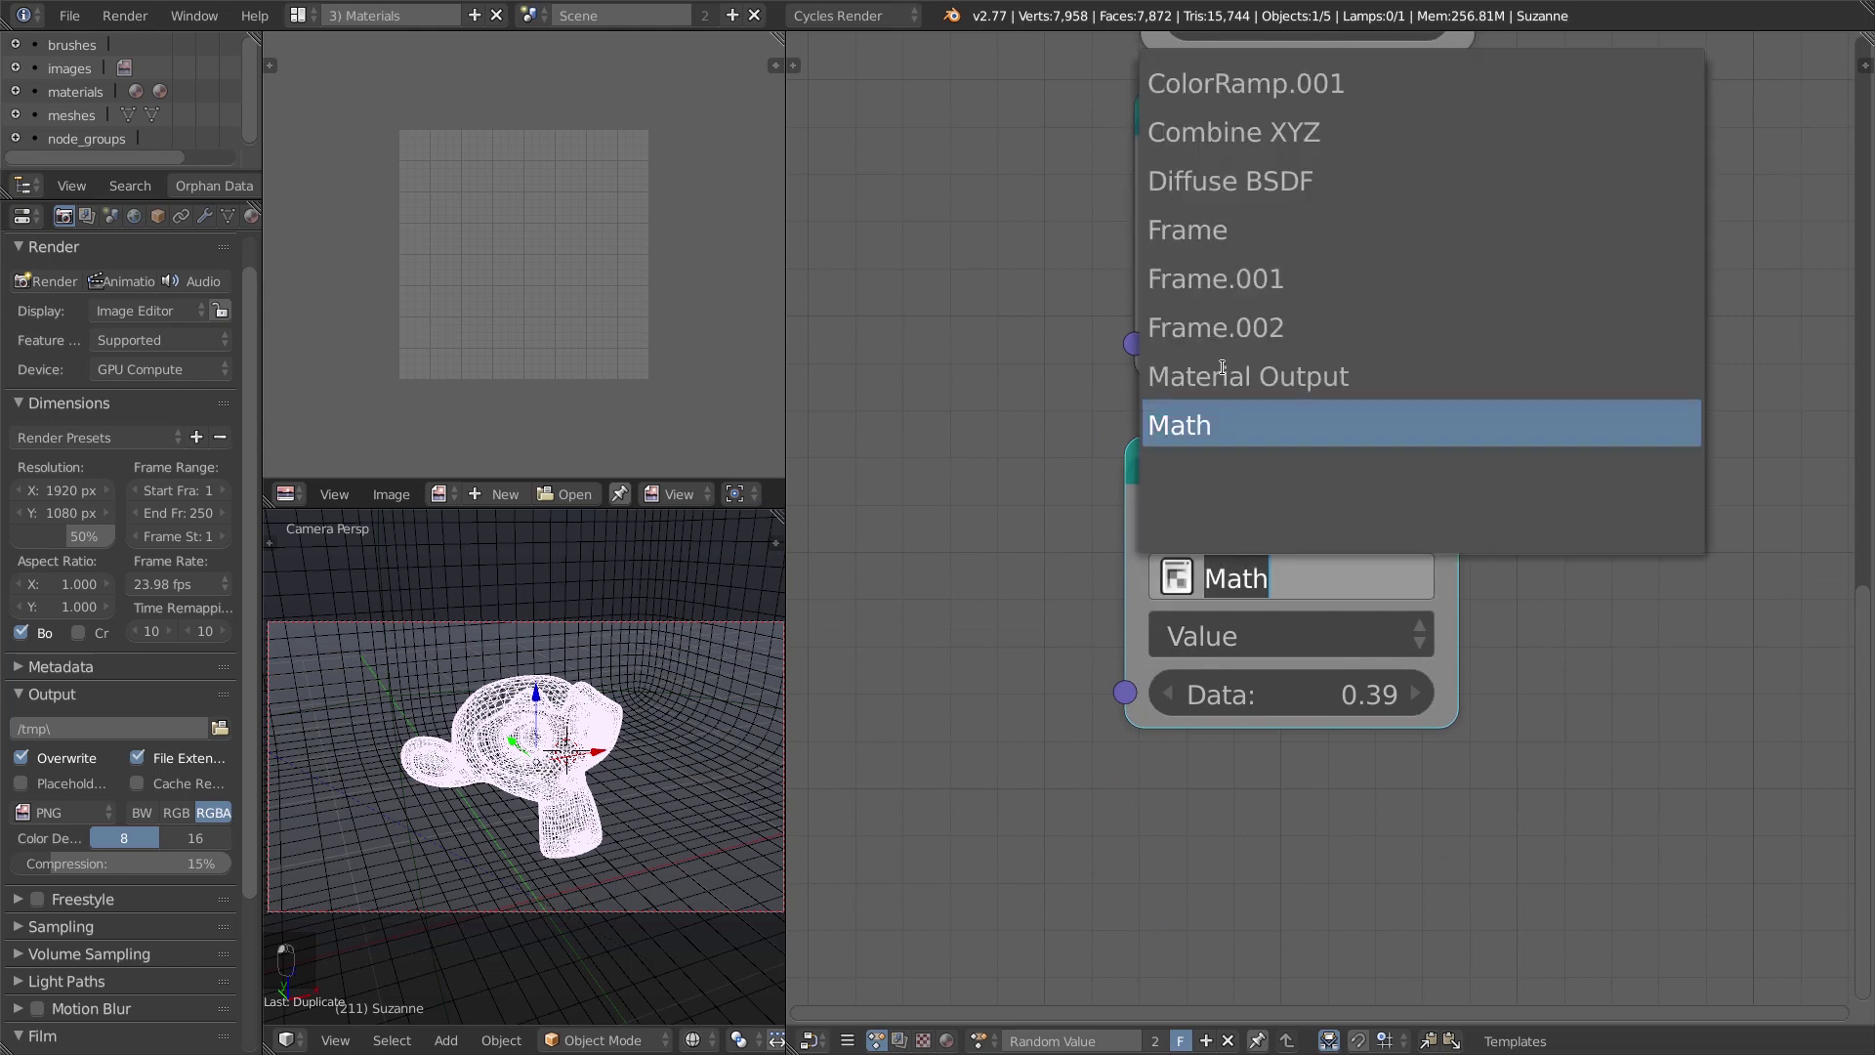
pyautogui.click(1257, 90)
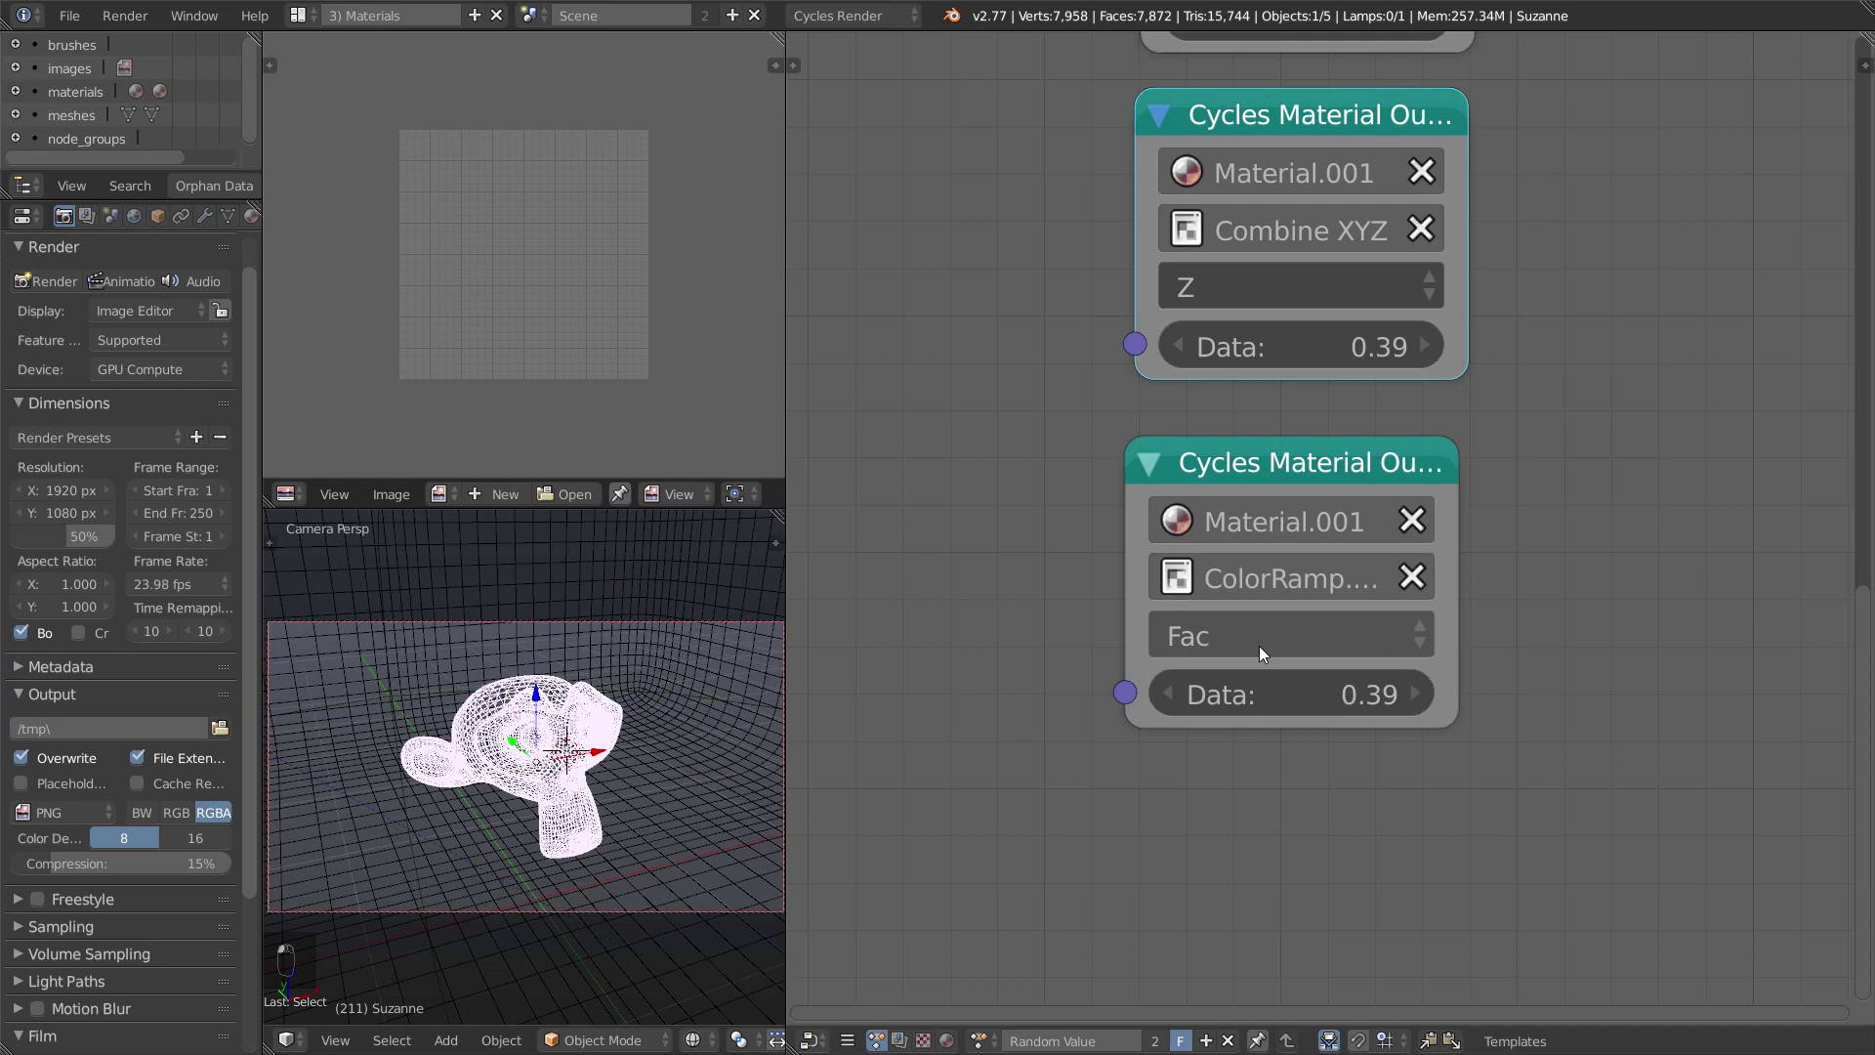
pyautogui.click(1257, 639)
# Save the file and bring all five output nodes into view.
pyautogui.moveTo(962, 539); pyautogui.dragTo(1052, 602, button='middle')
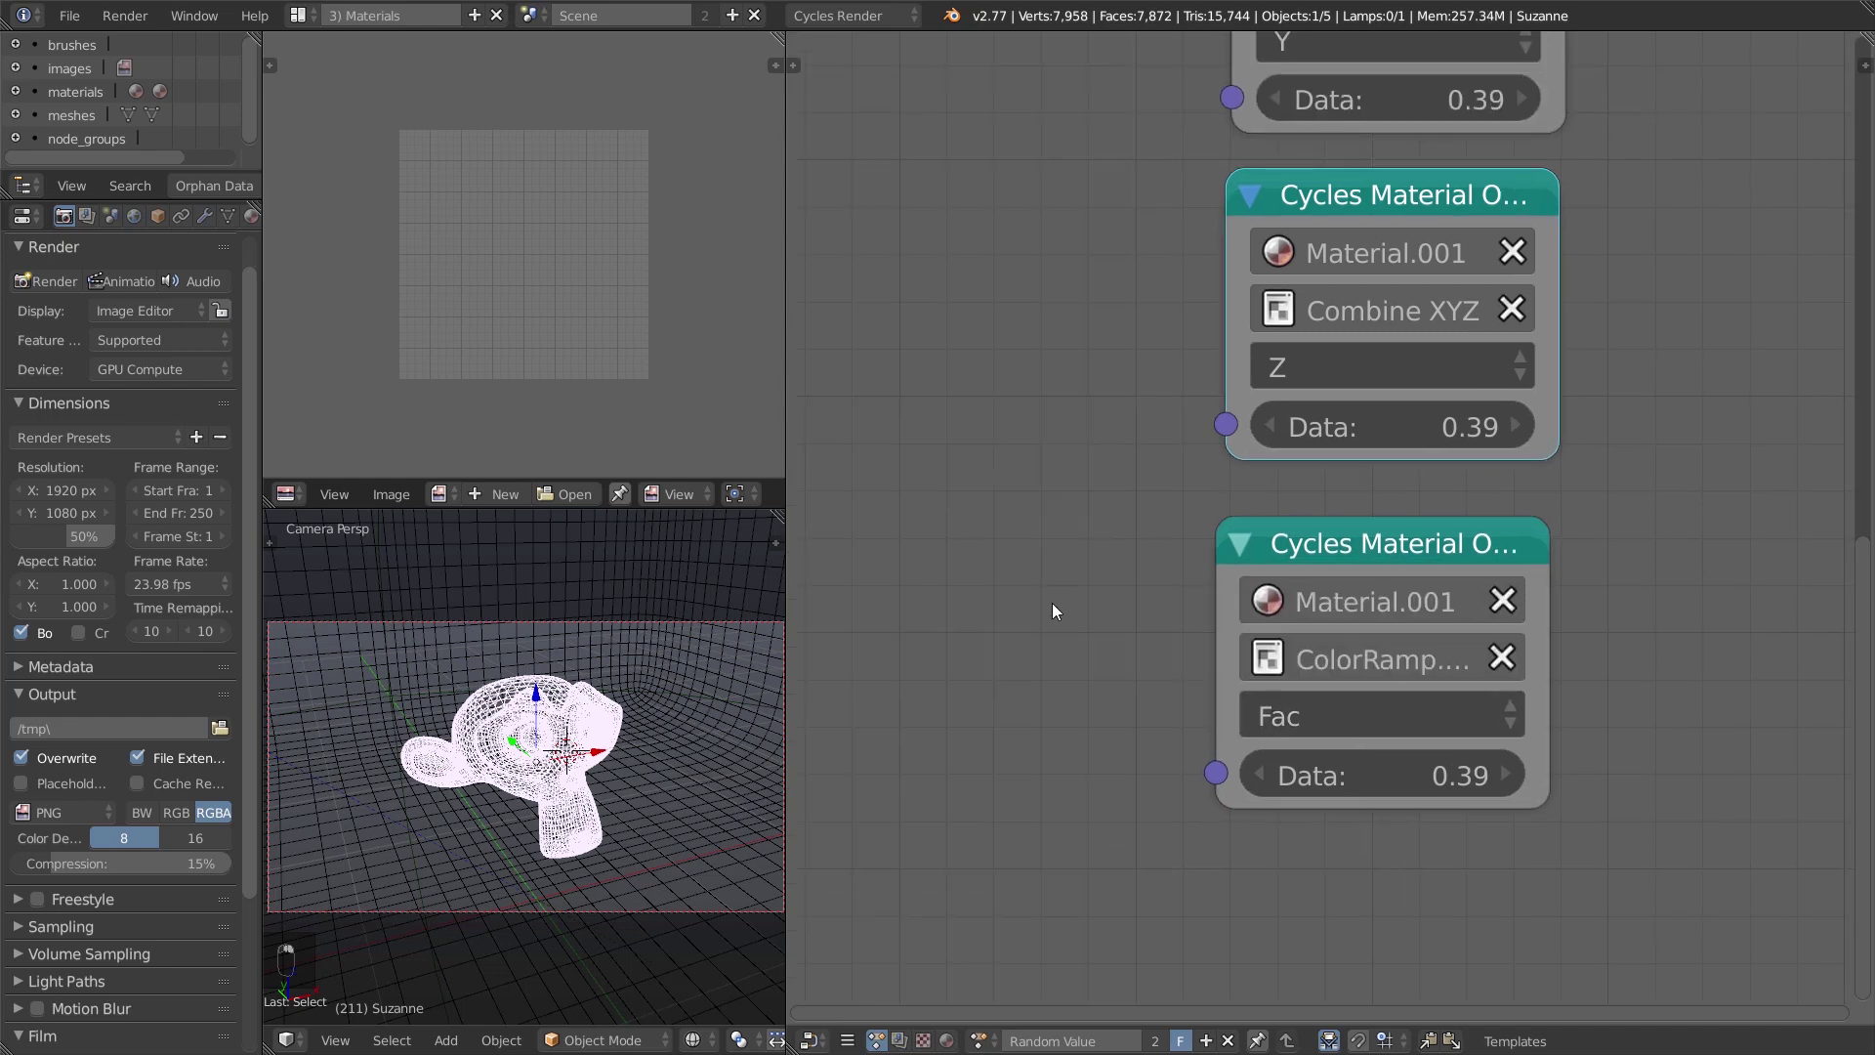
pyautogui.hotkey('ctrl', 's')
pyautogui.scroll(-2, 1086, 495)
pyautogui.scroll(-1, 1085, 494)
pyautogui.scroll(-1, 1191, 439)
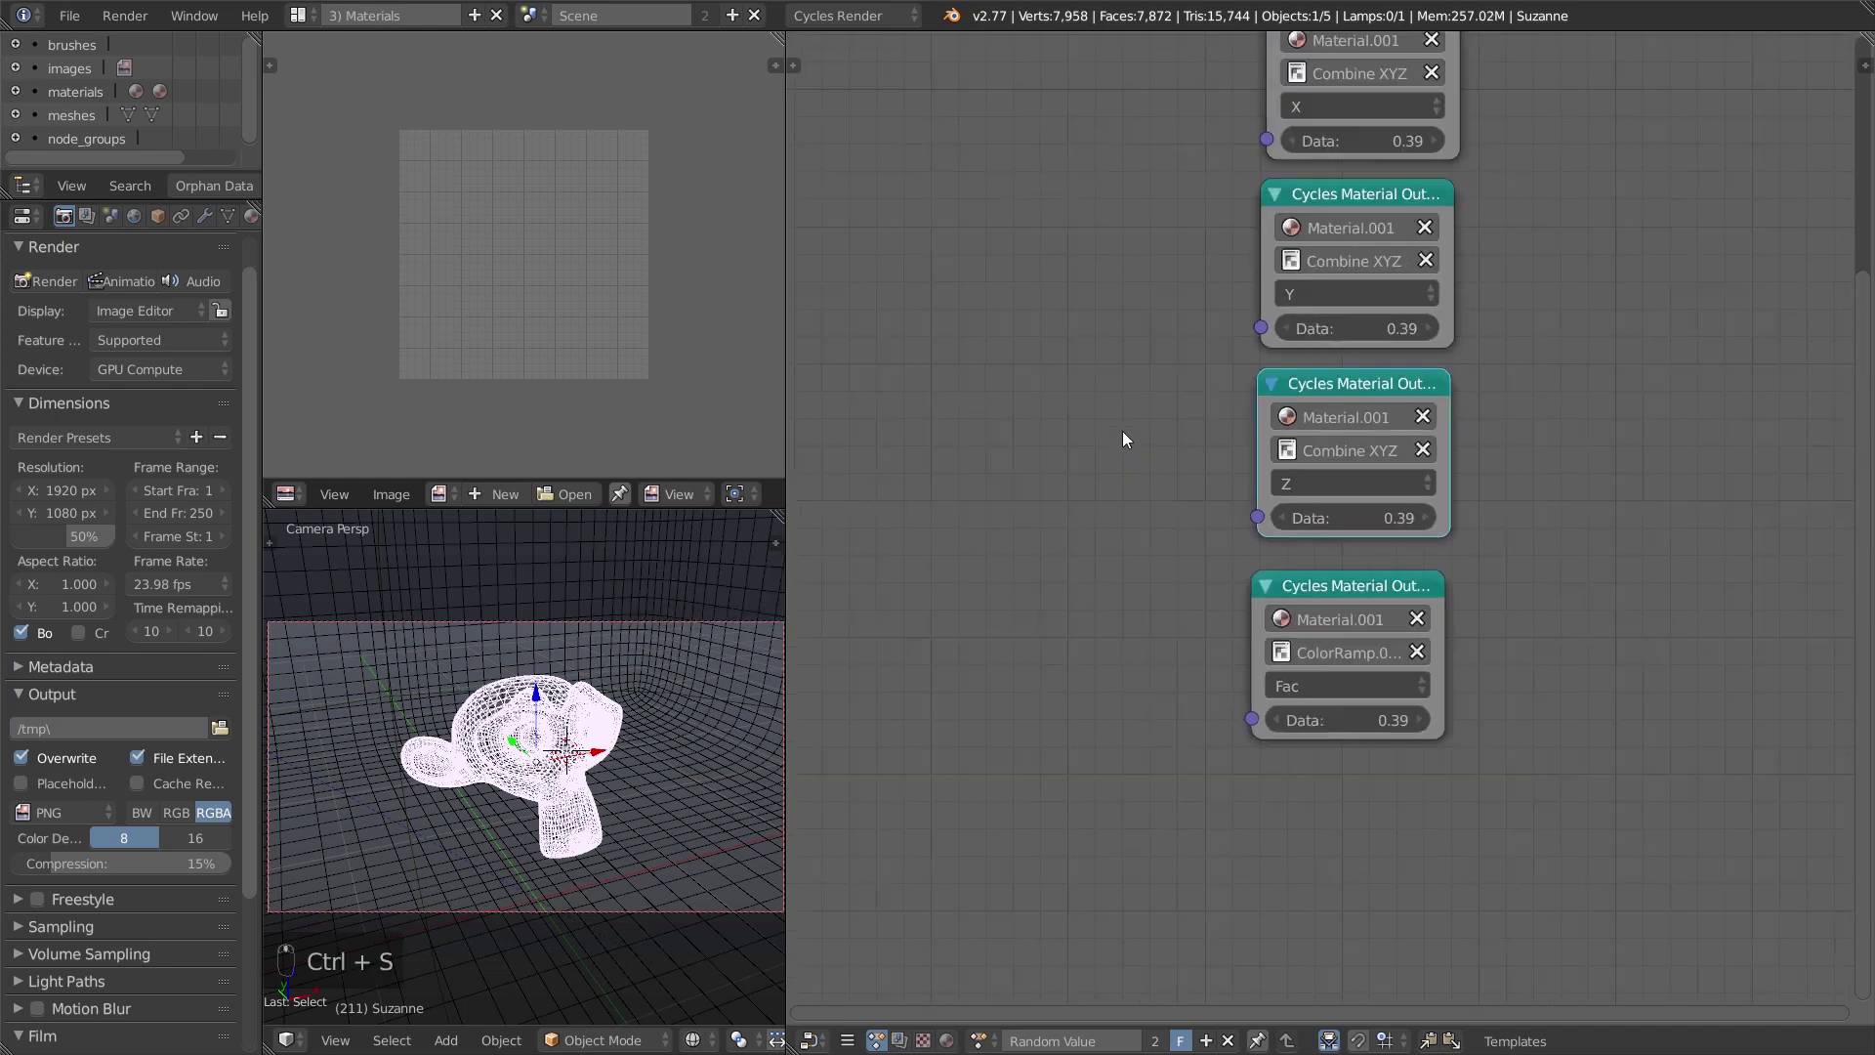
pyautogui.moveTo(1122, 440); pyautogui.dragTo(1005, 837, button='middle')
pyautogui.moveTo(1047, 654); pyautogui.dragTo(1076, 461, button='middle')
# Align the five output nodes into a tight, evenly spaced column and save.
pyautogui.press('b')
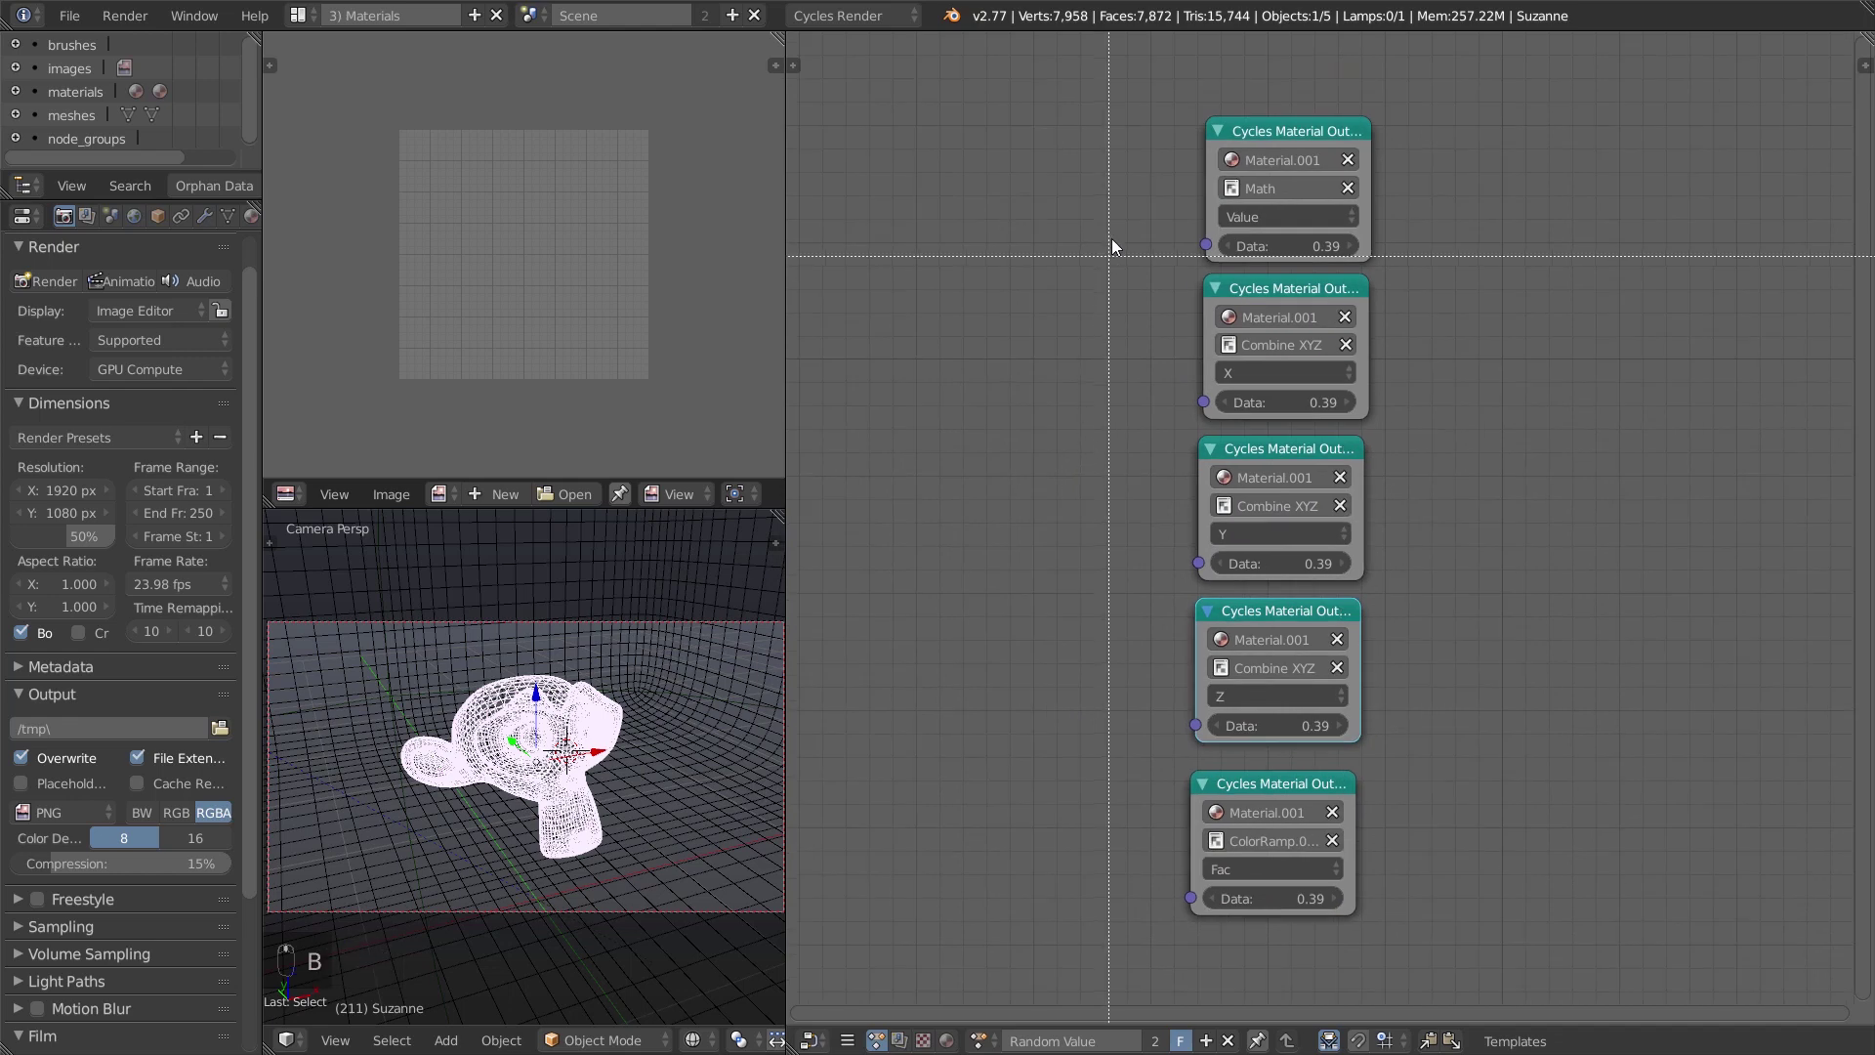
pyautogui.moveTo(1194, 98)
pyautogui.mouseDown()
pyautogui.moveTo(1402, 952)
pyautogui.moveTo(1401, 924)
pyautogui.mouseUp()
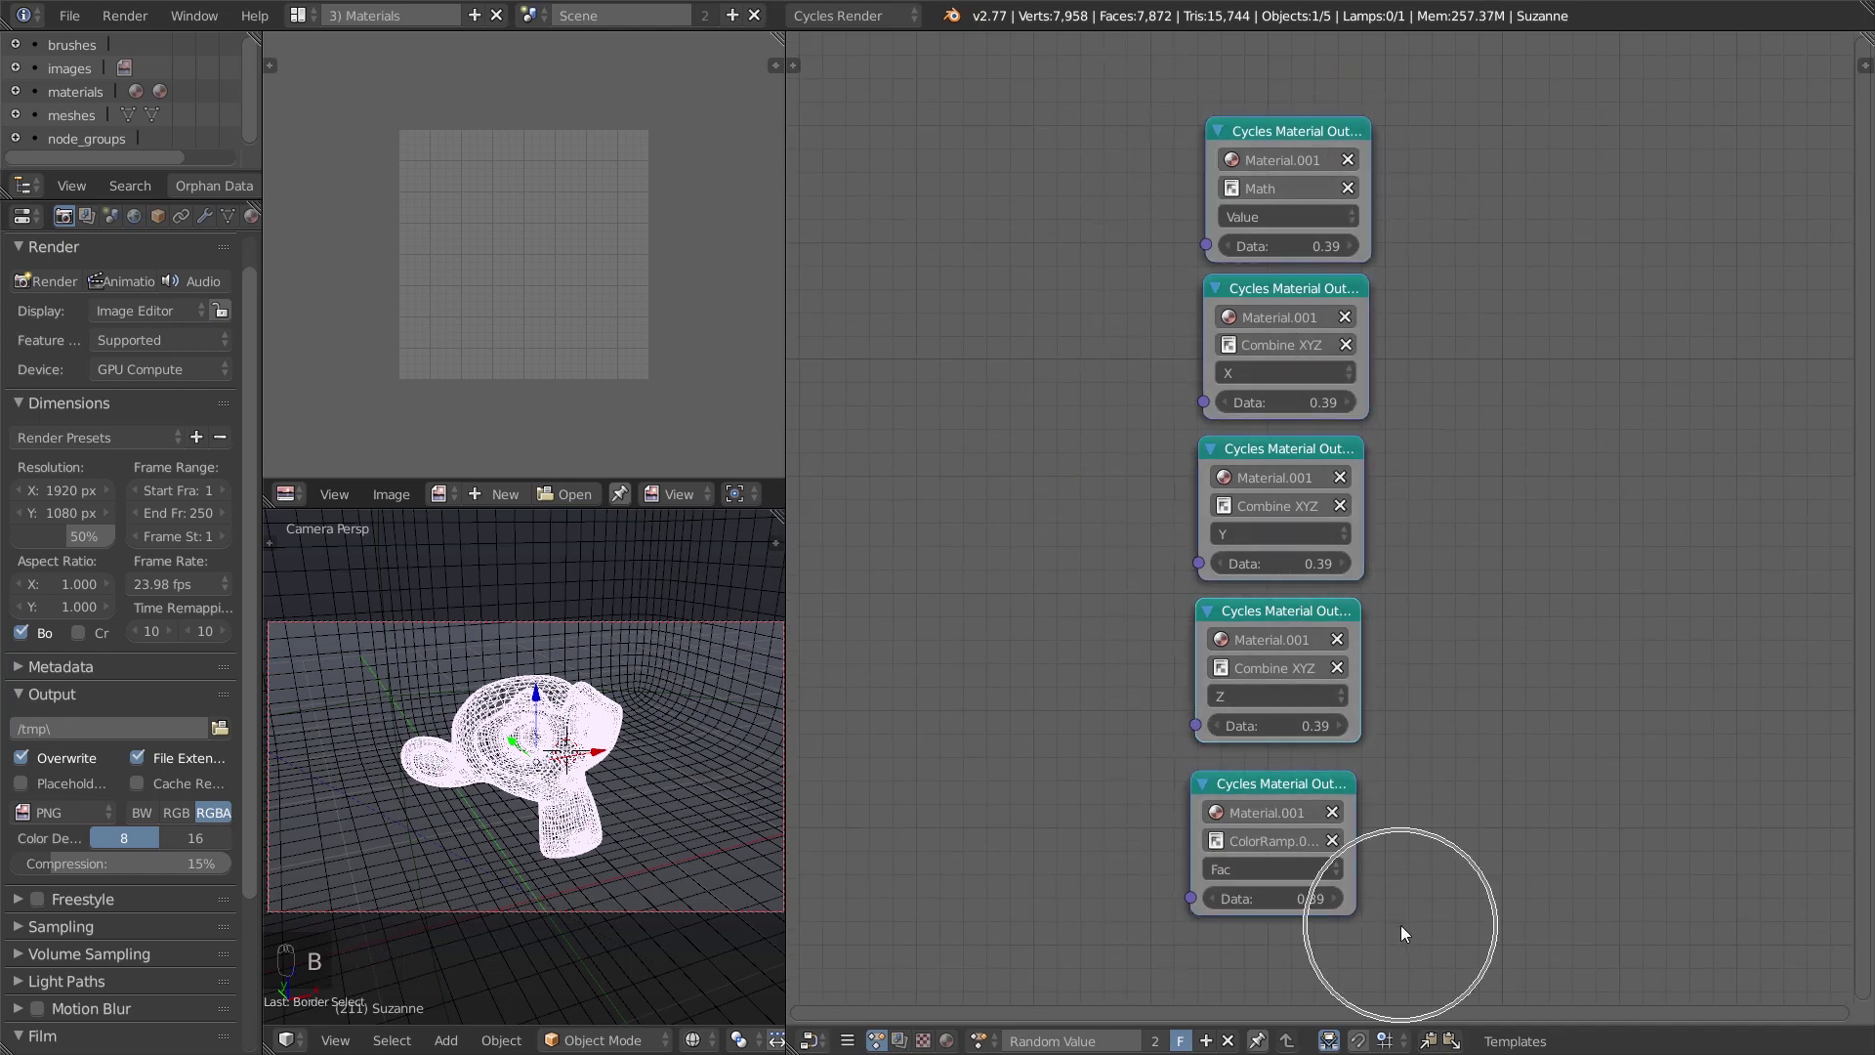
pyautogui.hotkey('shift', '=')
pyautogui.press('s')
pyautogui.click(1637, 748)
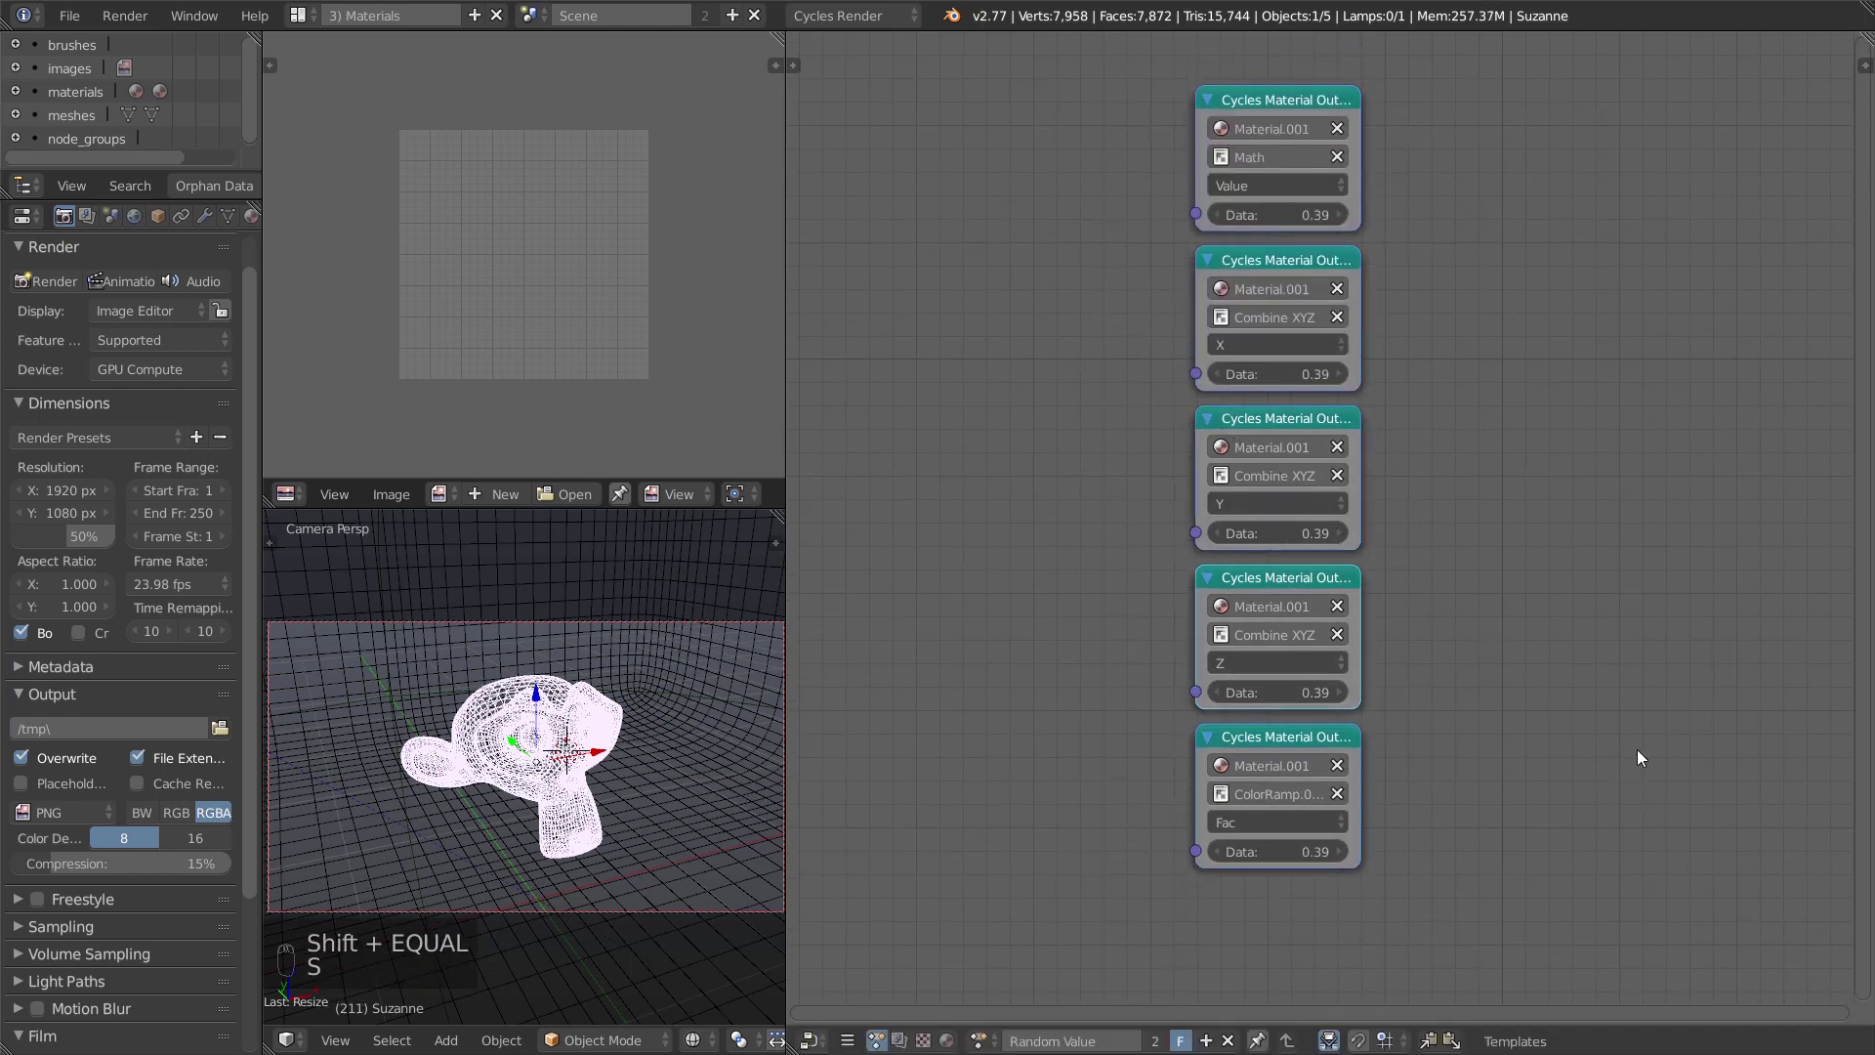
pyautogui.hotkey('ctrl', 's')
pyautogui.click(1631, 754)
# Show the Material.001 shader node tree and pan to the Diffuse BSDF node.
pyautogui.click(946, 1040)
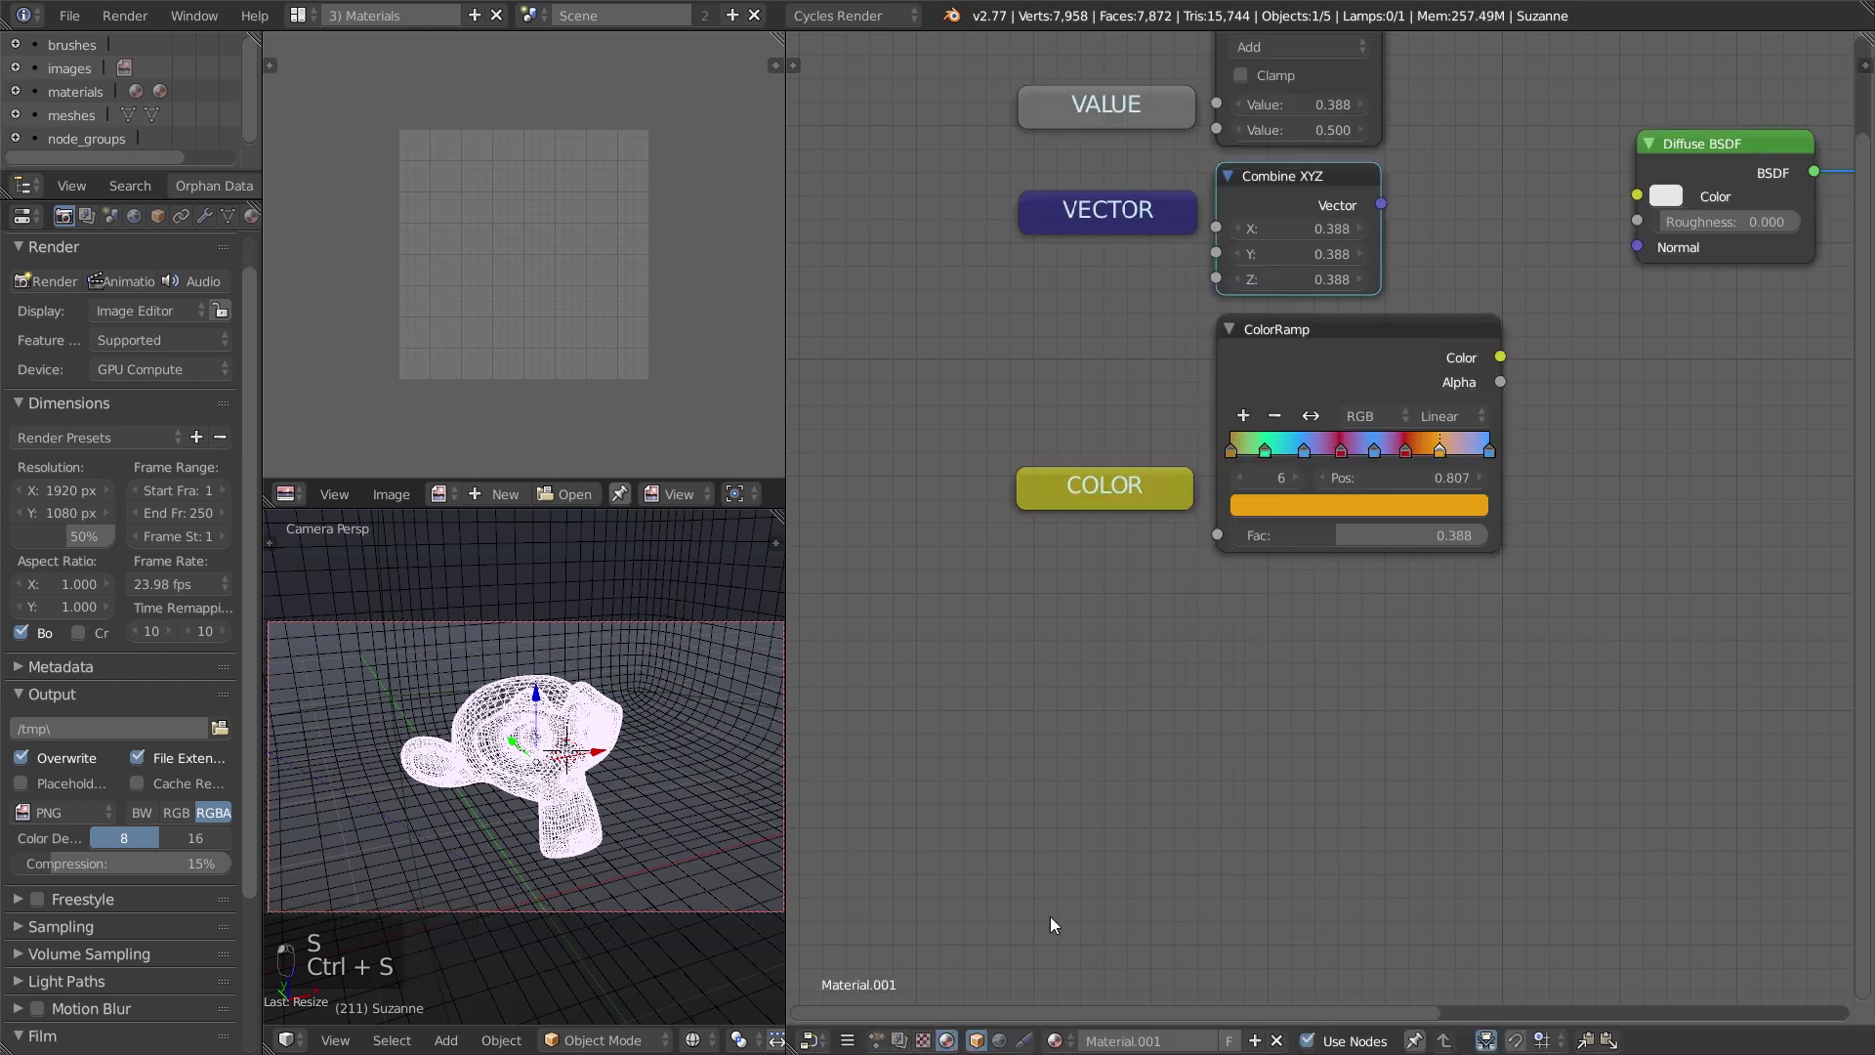
pyautogui.scroll(2, 1127, 879)
pyautogui.moveTo(1134, 833); pyautogui.dragTo(1141, 891, button='middle')
pyautogui.press('b')
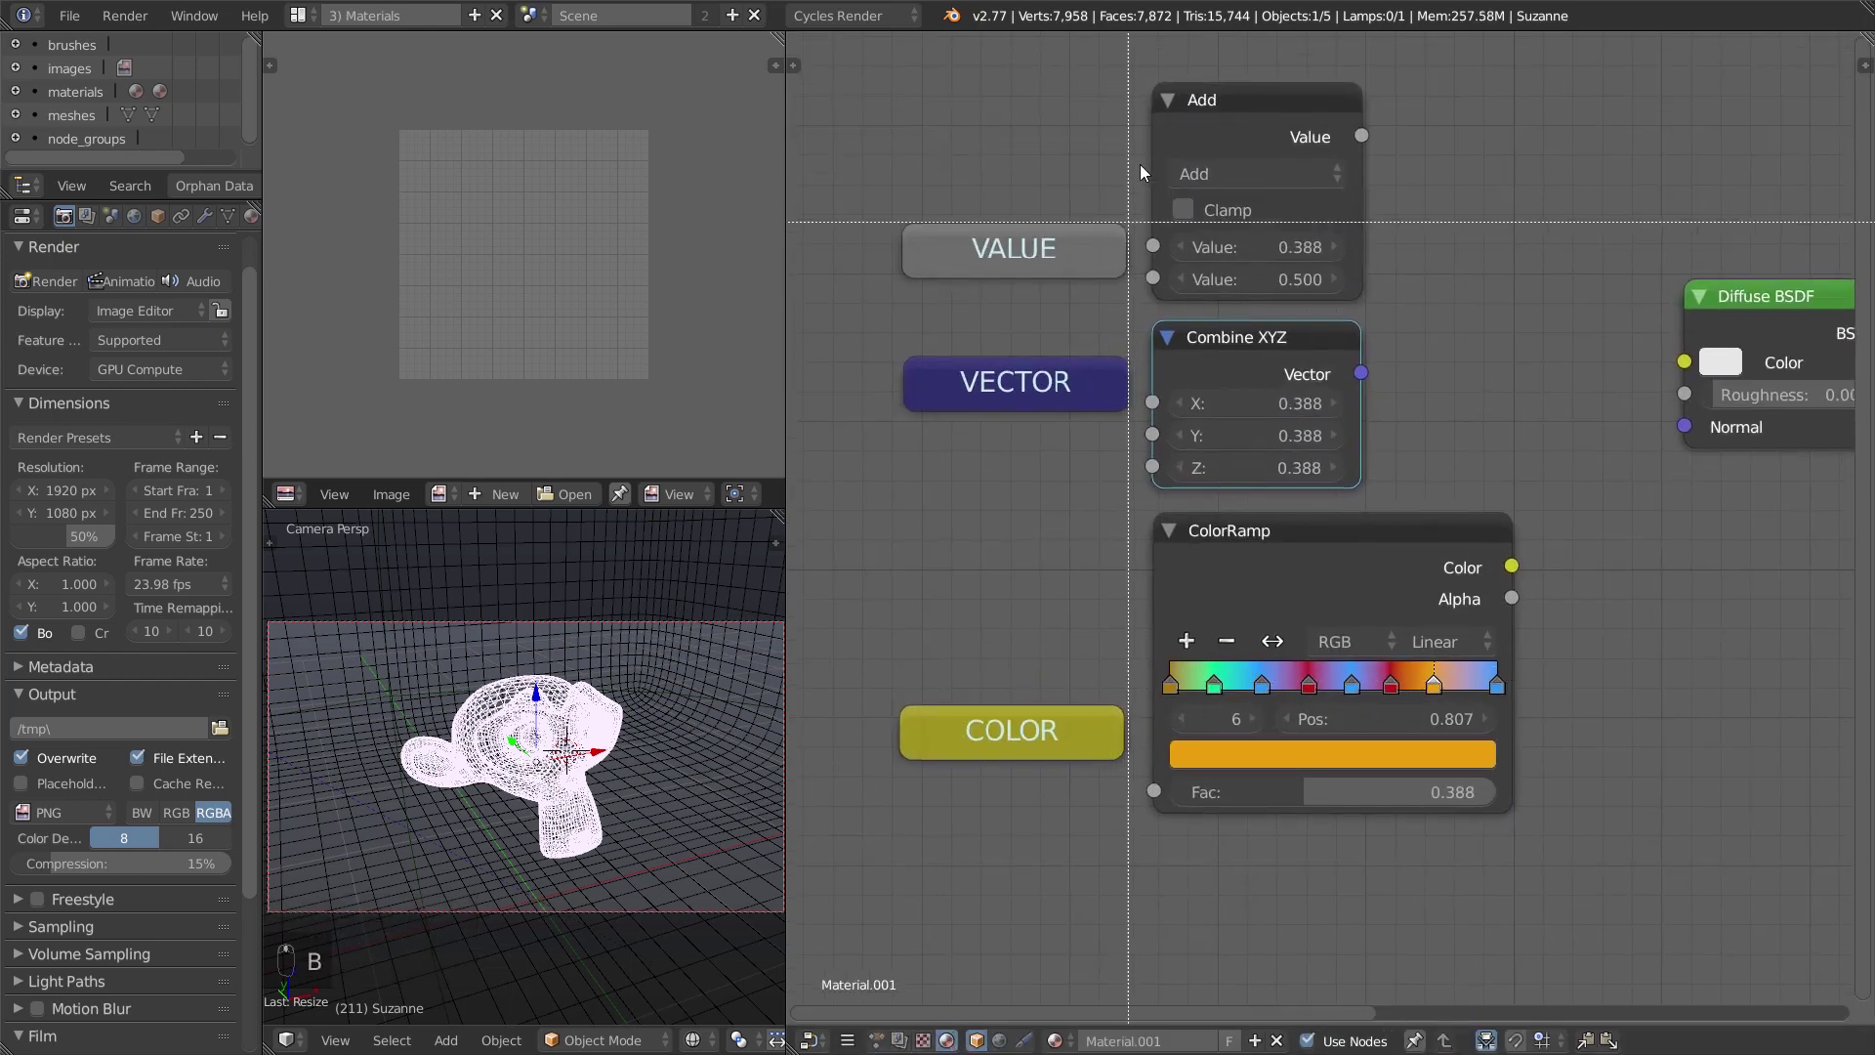
pyautogui.moveTo(1133, 159)
pyautogui.mouseDown()
pyautogui.moveTo(1162, 923)
pyautogui.moveTo(1536, 968)
pyautogui.moveTo(1168, 924)
pyautogui.mouseUp()
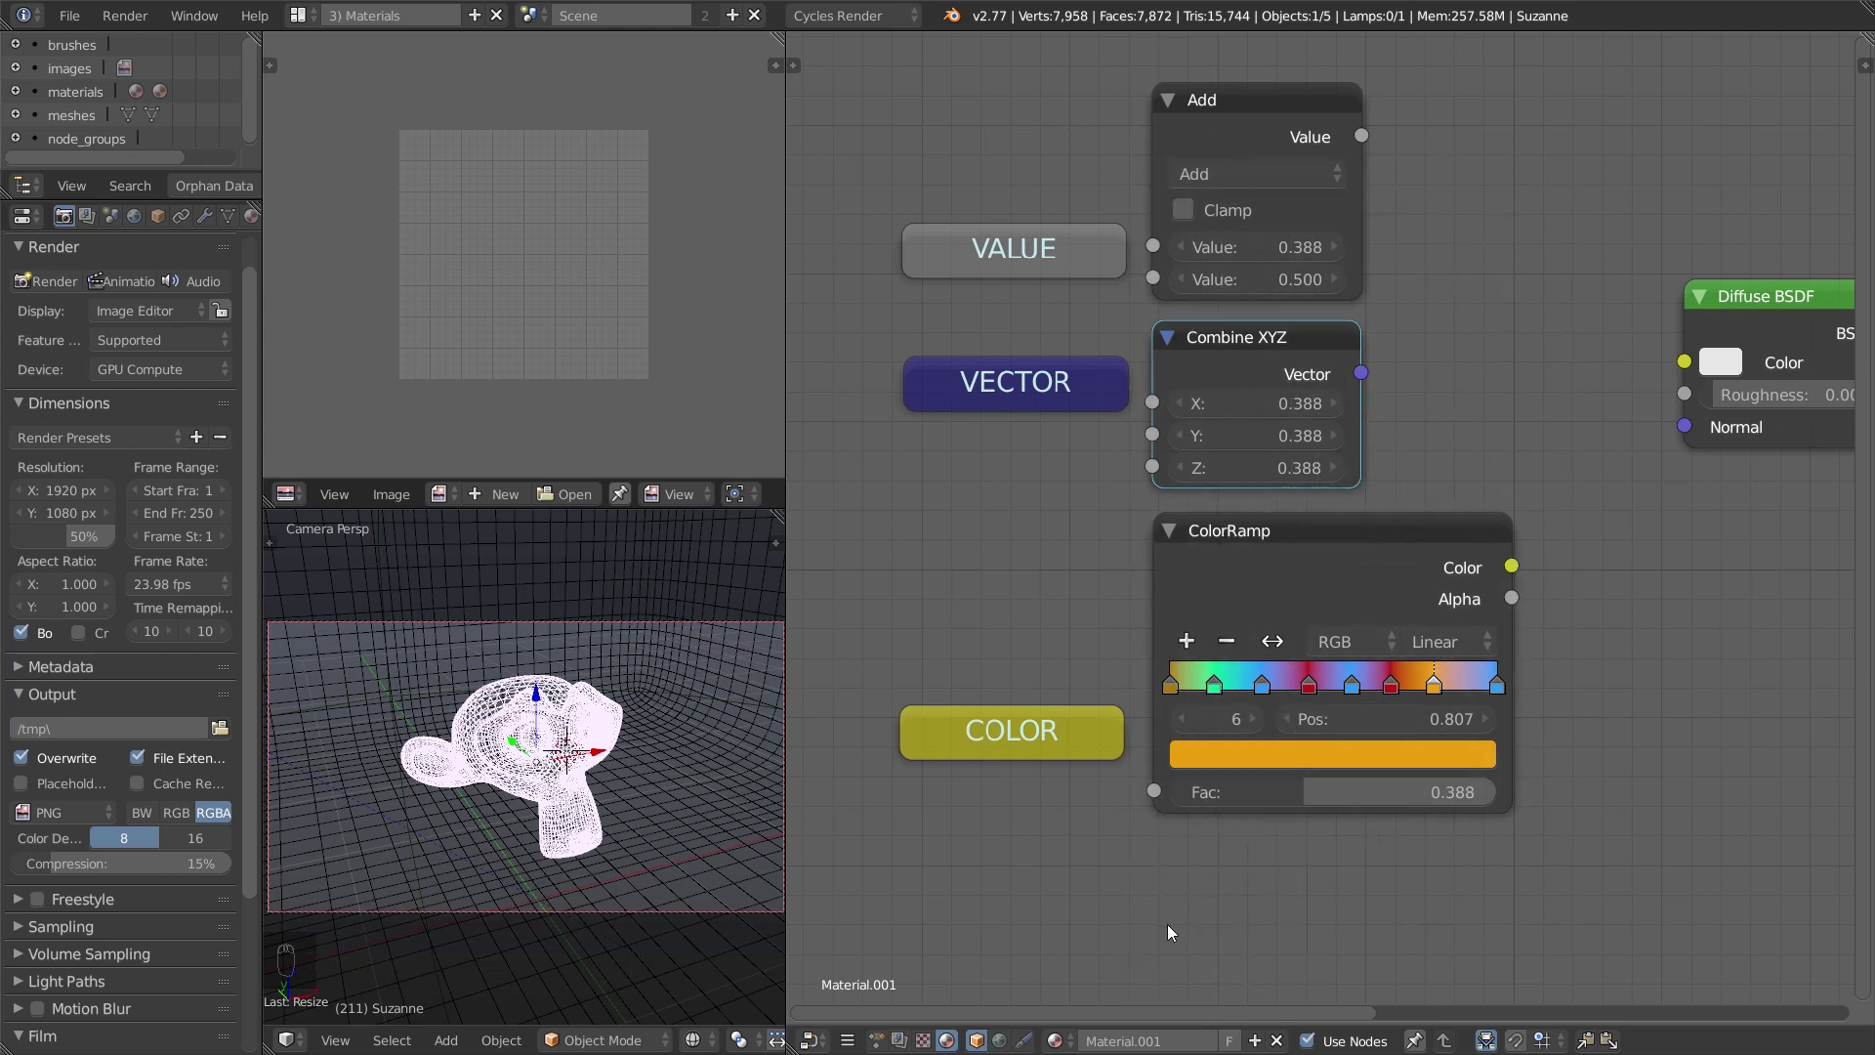
pyautogui.moveTo(1407, 432); pyautogui.dragTo(1316, 518, button='middle')
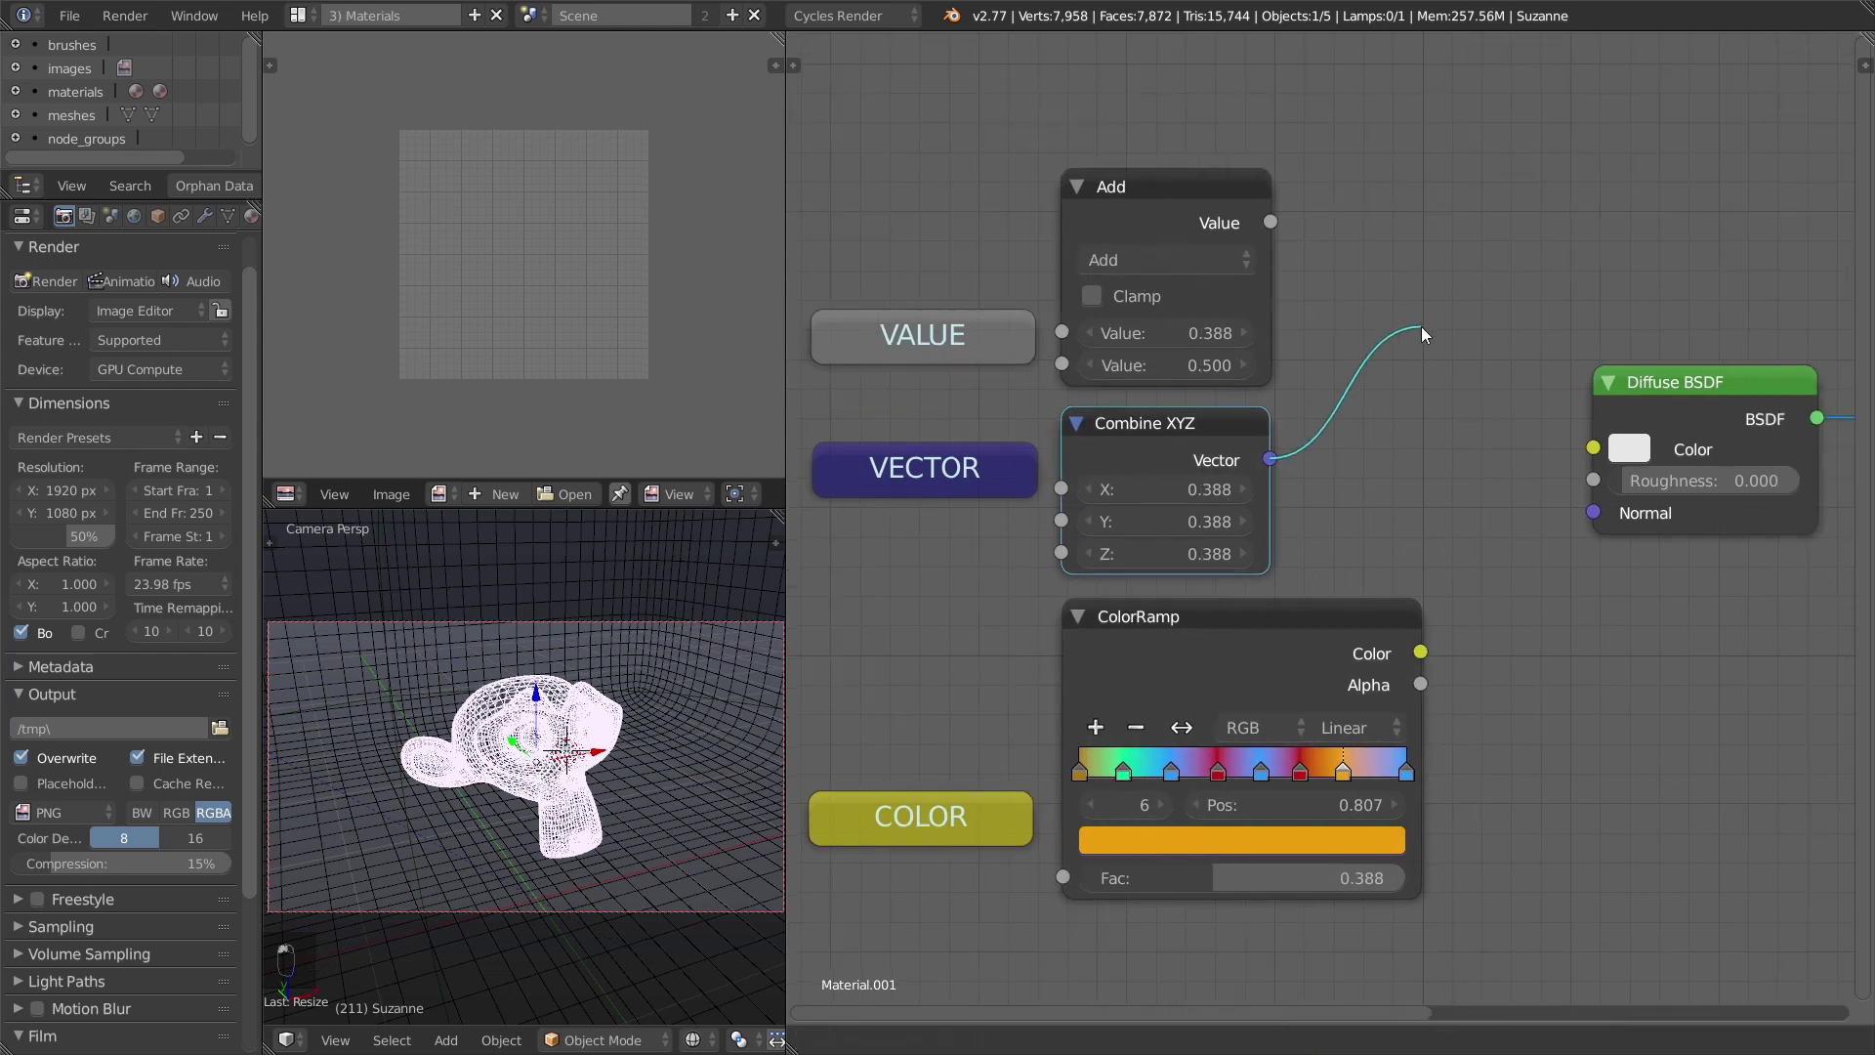
# Narrow the ColorRamp node and pull a new link from its Fac input.
pyautogui.moveTo(1273, 467); pyautogui.dragTo(1420, 326)
pyautogui.moveTo(1421, 674); pyautogui.dragTo(1368, 660)
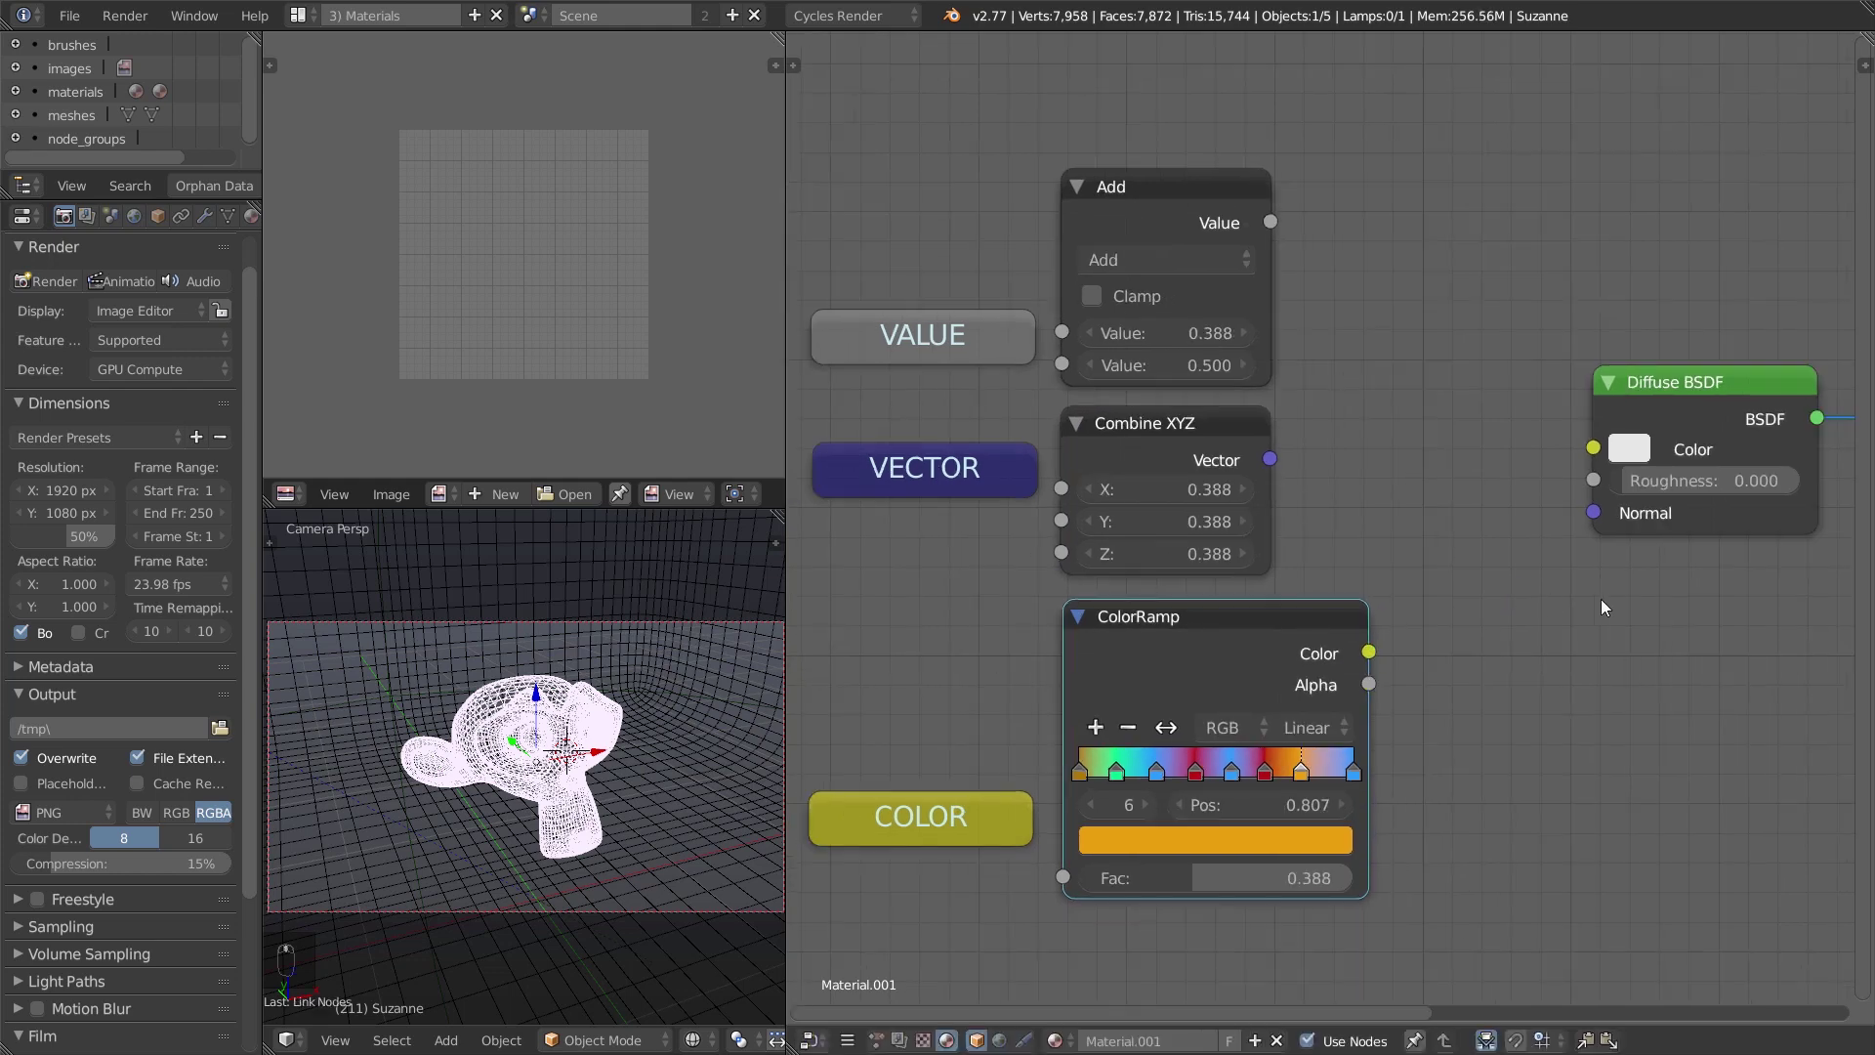
pyautogui.moveTo(1601, 607); pyautogui.dragTo(1402, 648, button='middle')
pyautogui.scroll(1, 1275, 630)
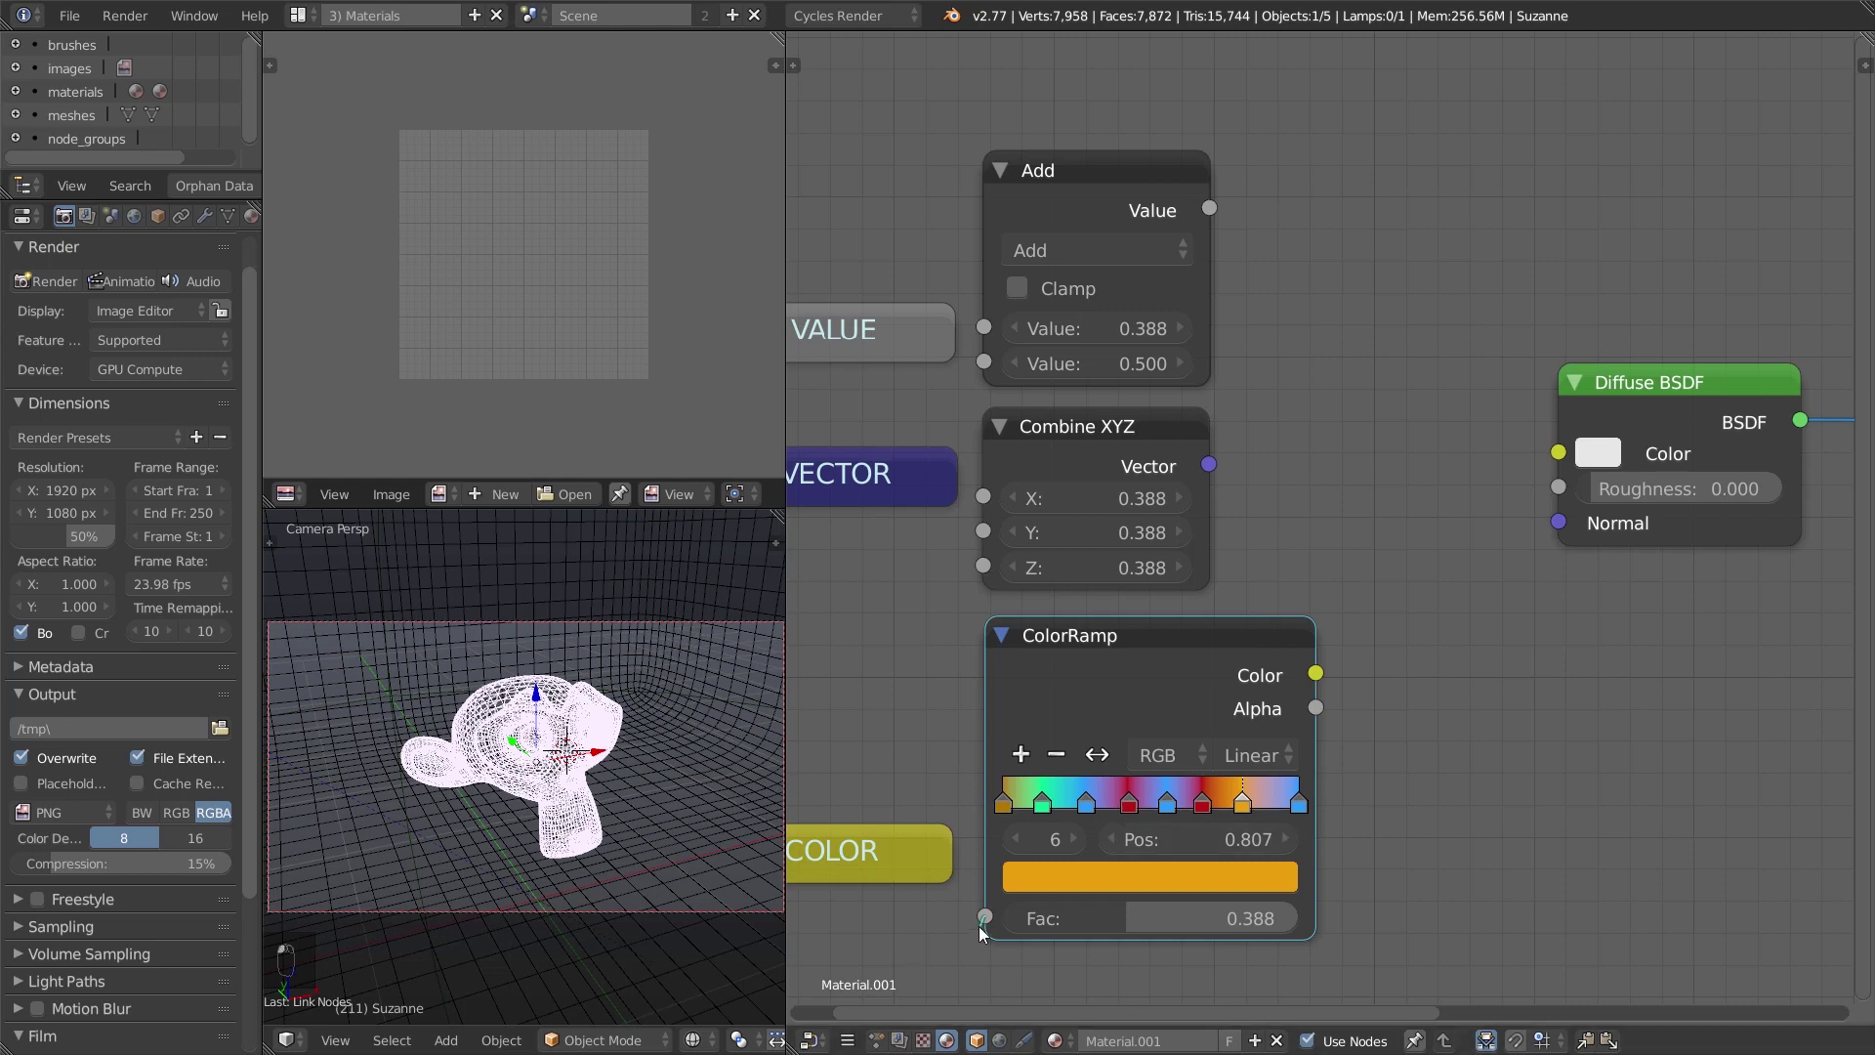
pyautogui.moveTo(984, 918); pyautogui.dragTo(904, 774)
pyautogui.scroll(1, 1140, 958)
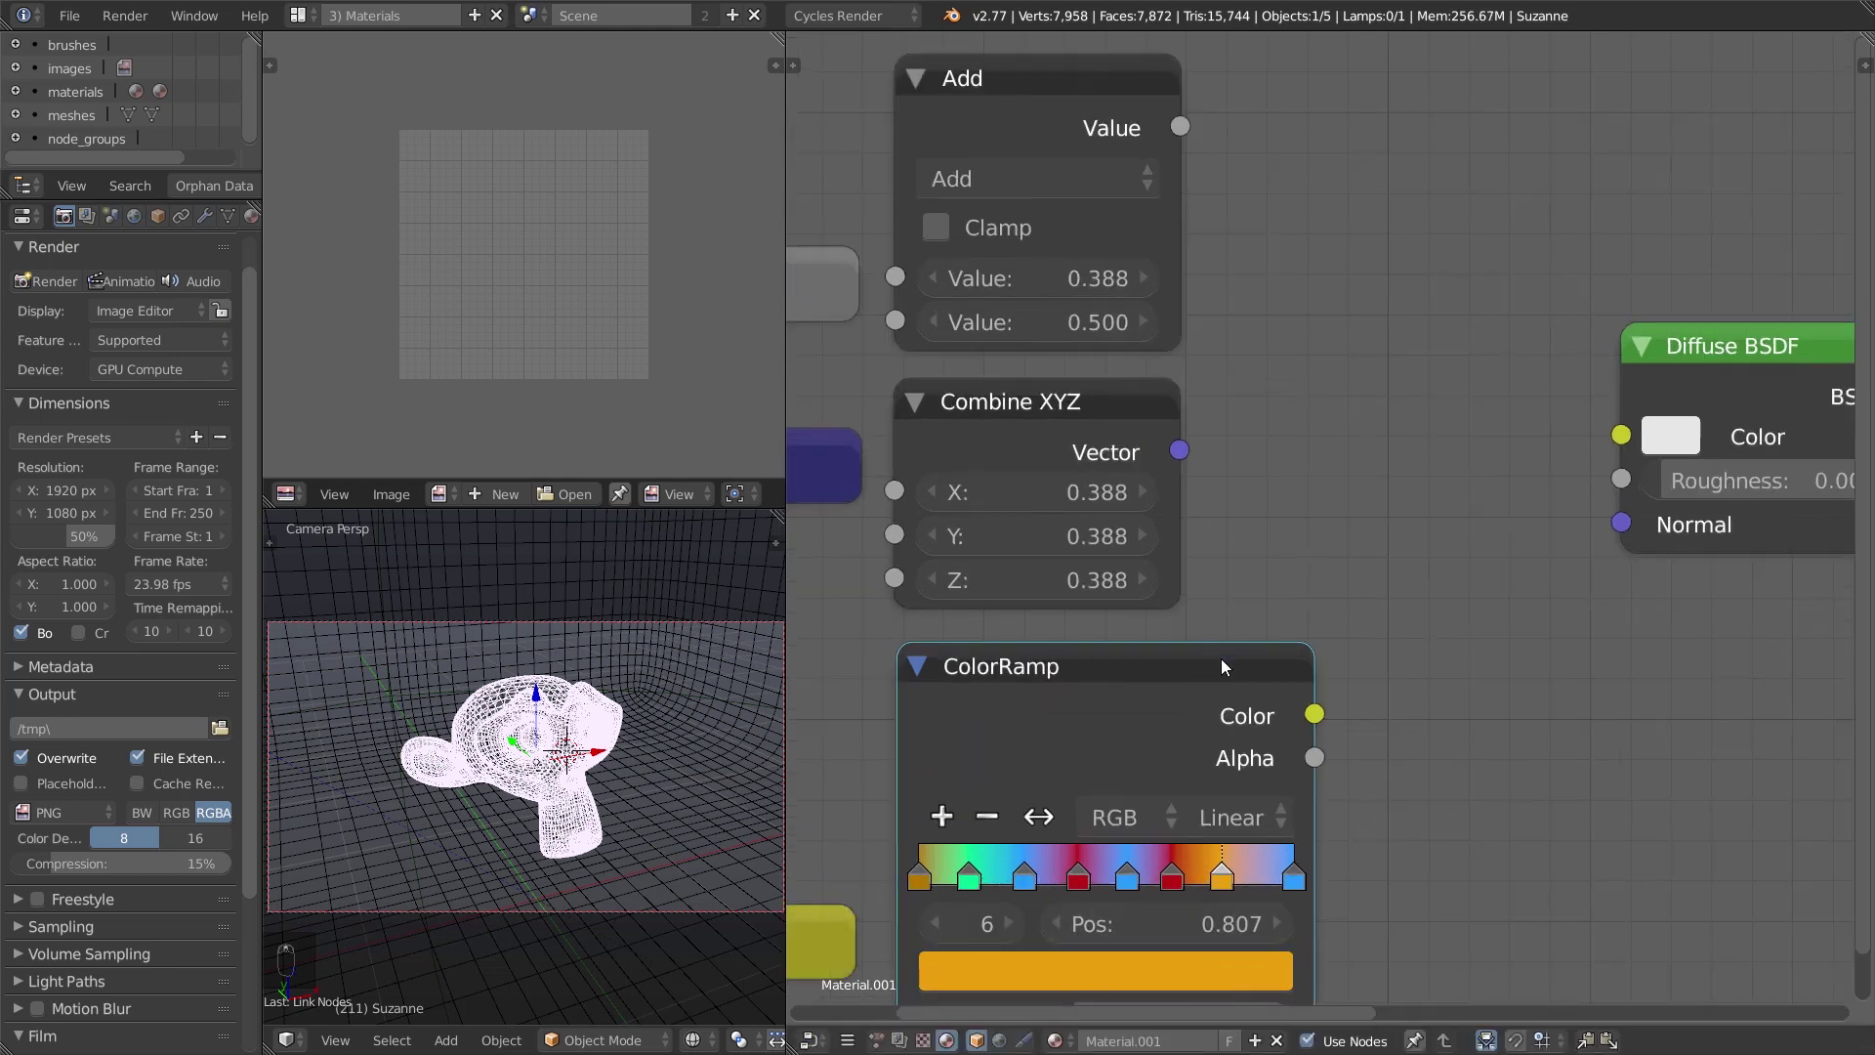
pyautogui.moveTo(1312, 614); pyautogui.dragTo(1359, 452, button='middle')
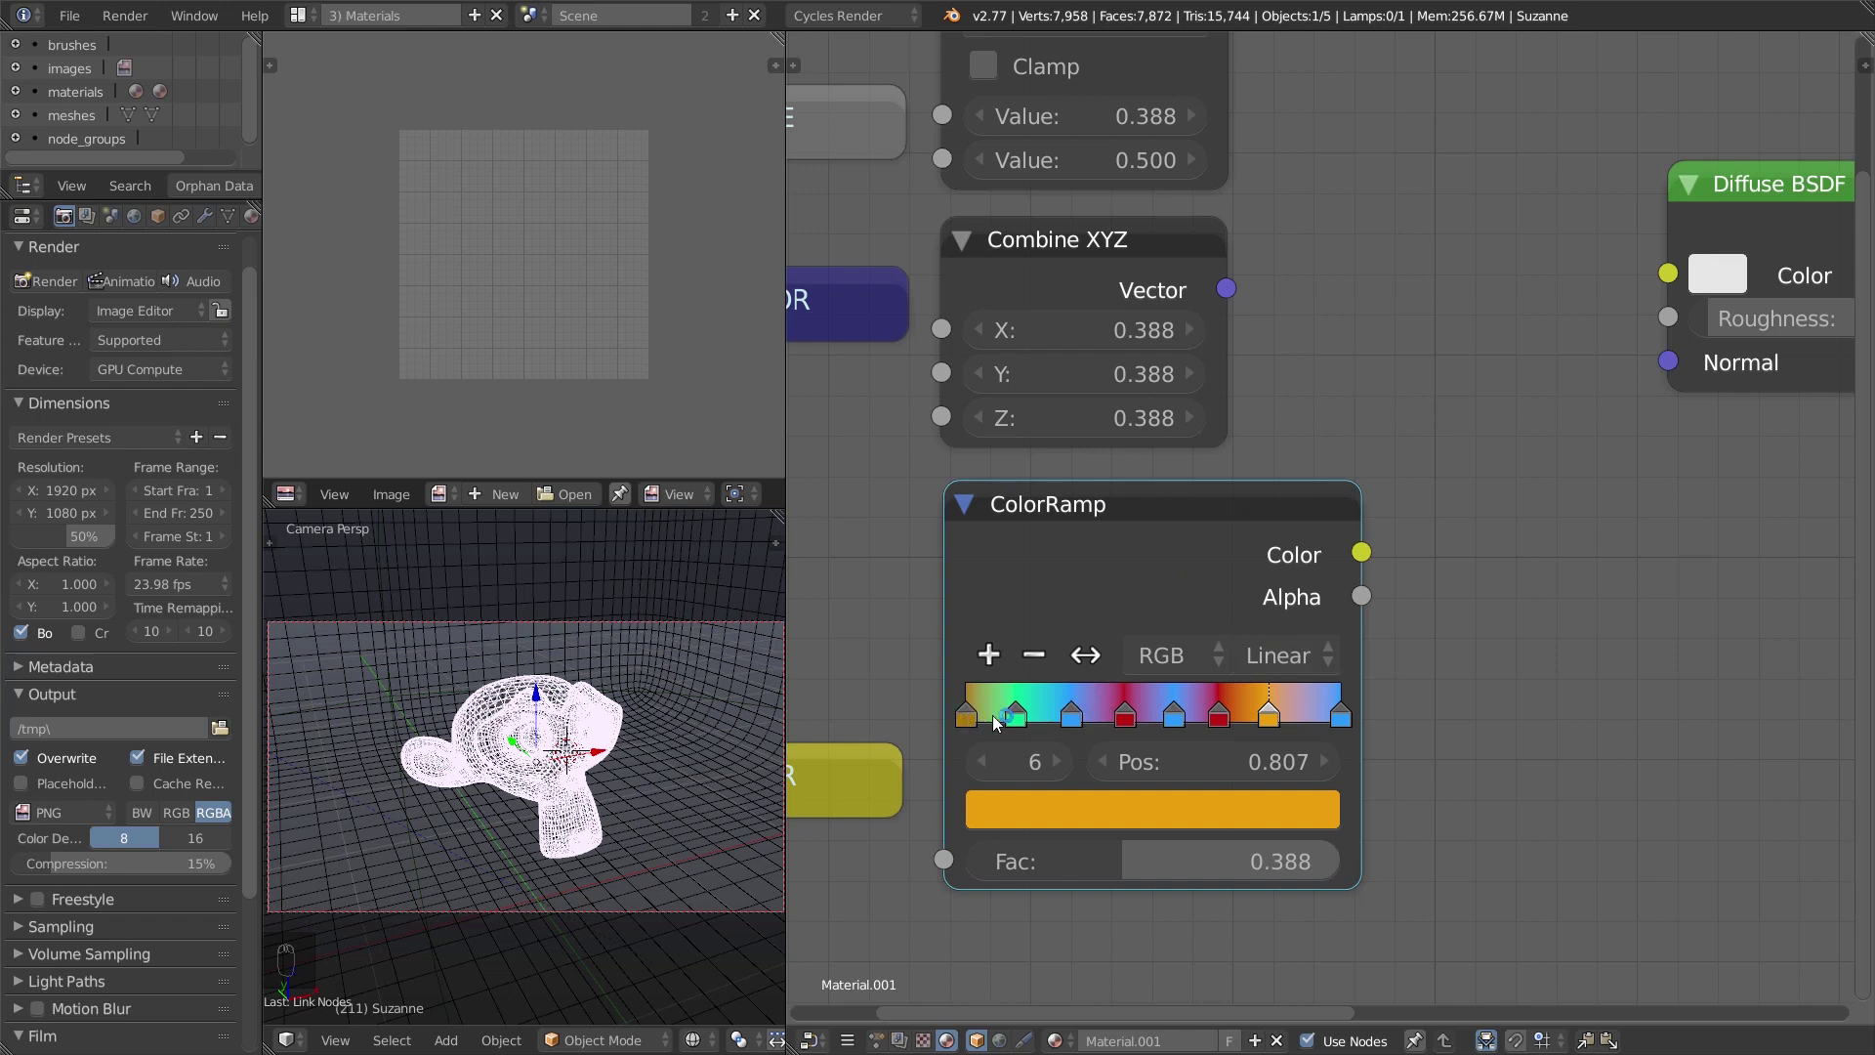
pyautogui.moveTo(1025, 842); pyautogui.dragTo(1087, 892, button='middle')
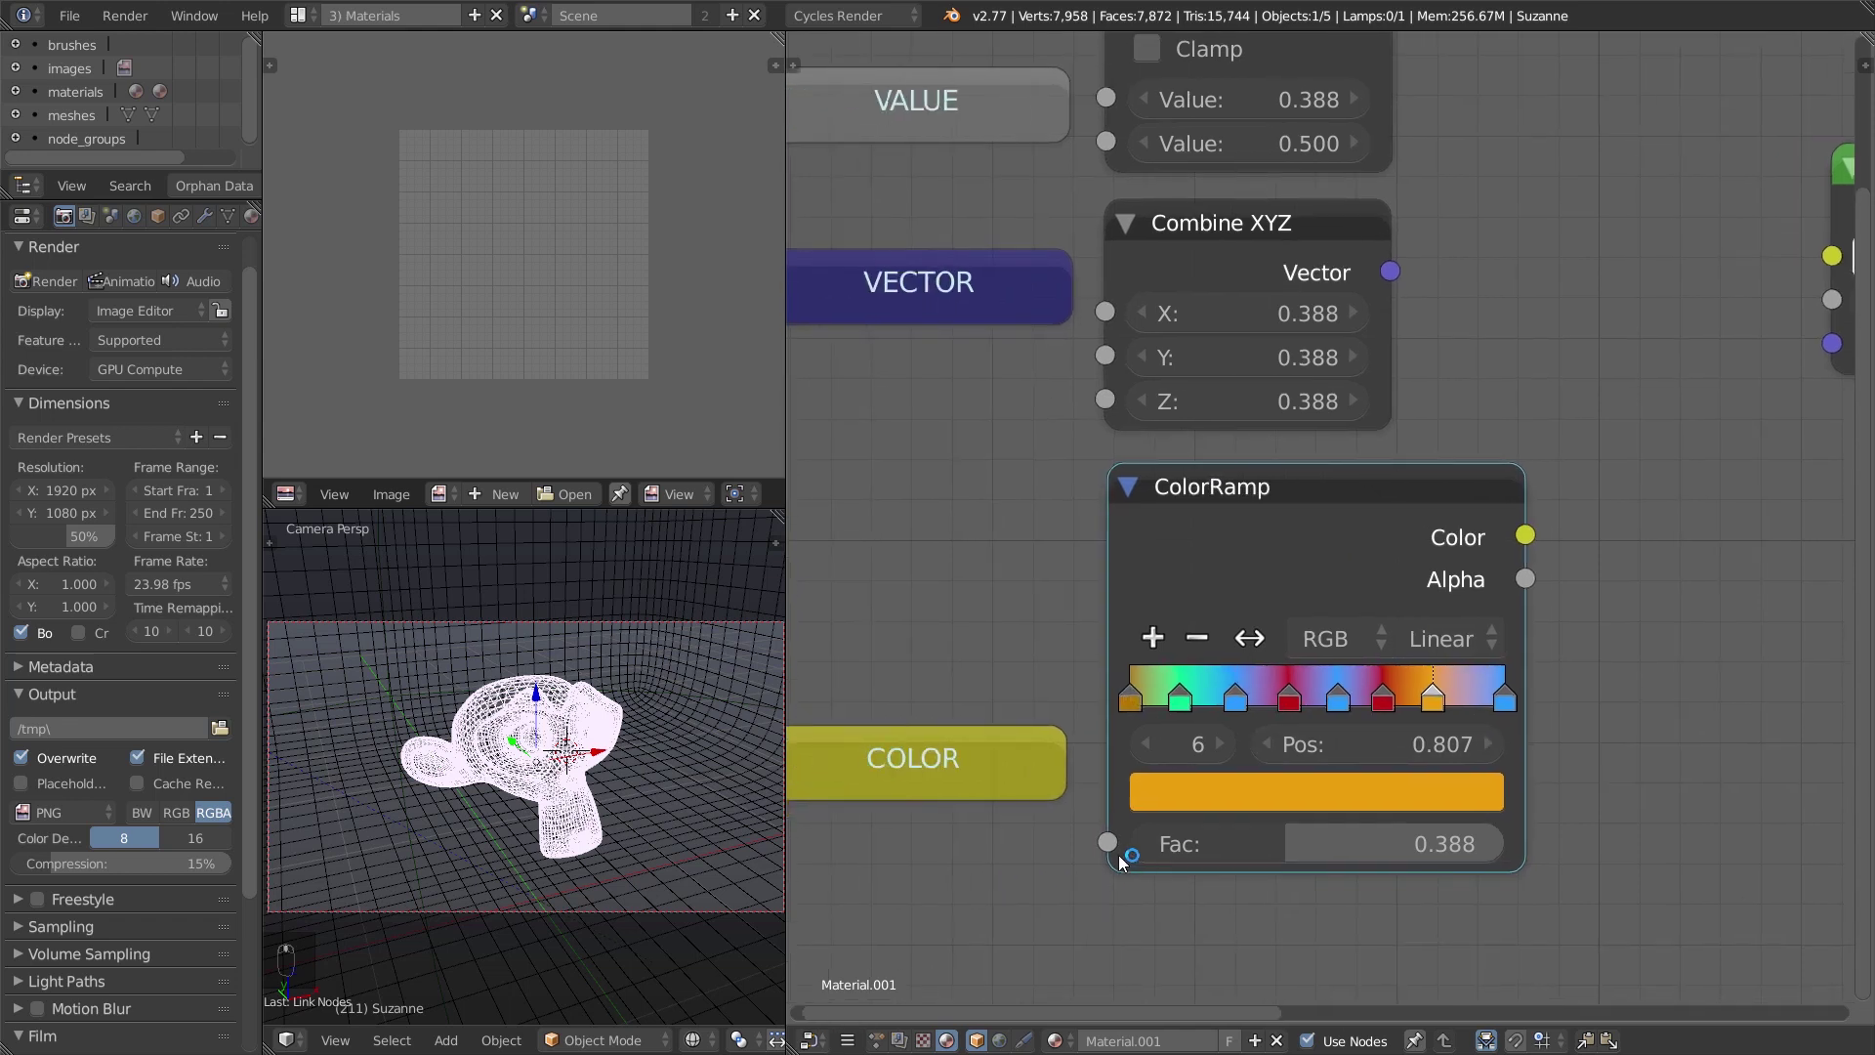
pyautogui.moveTo(1107, 841)
pyautogui.mouseDown()
pyautogui.moveTo(1046, 641)
pyautogui.moveTo(1051, 711)
pyautogui.mouseUp()
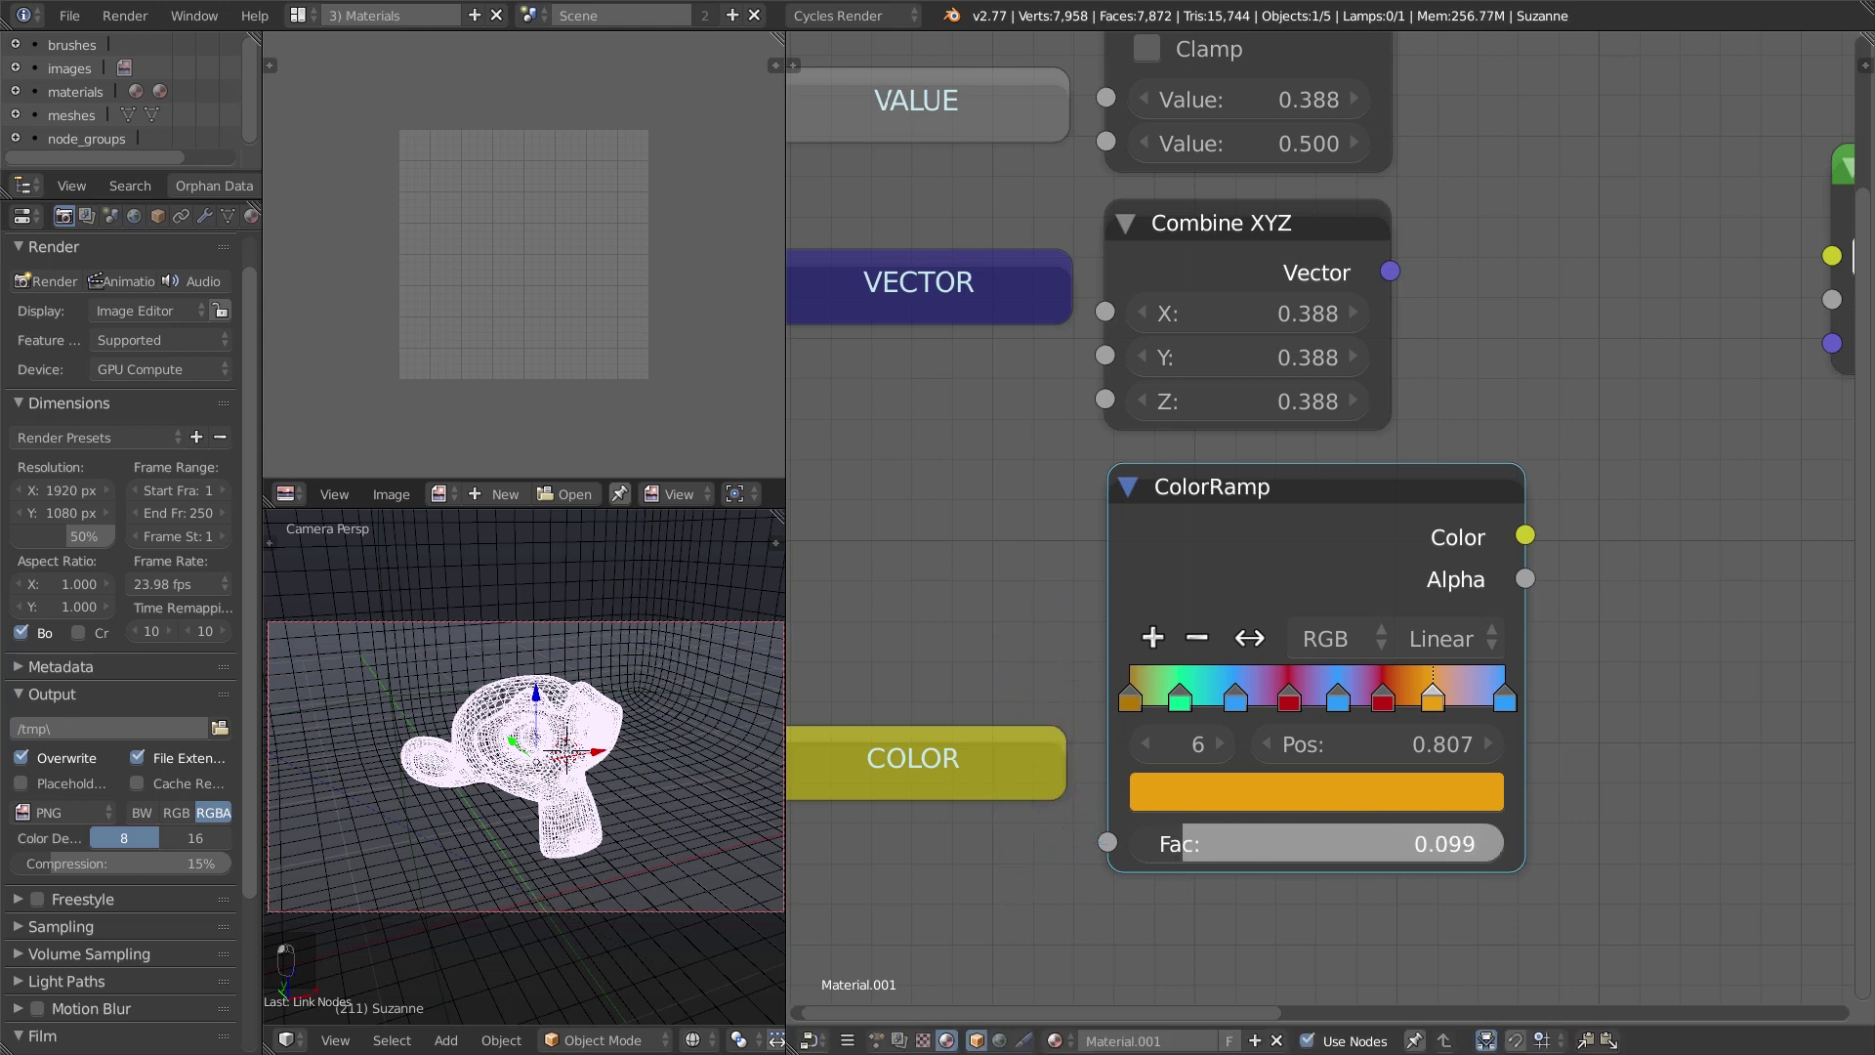
pyautogui.click(1166, 709)
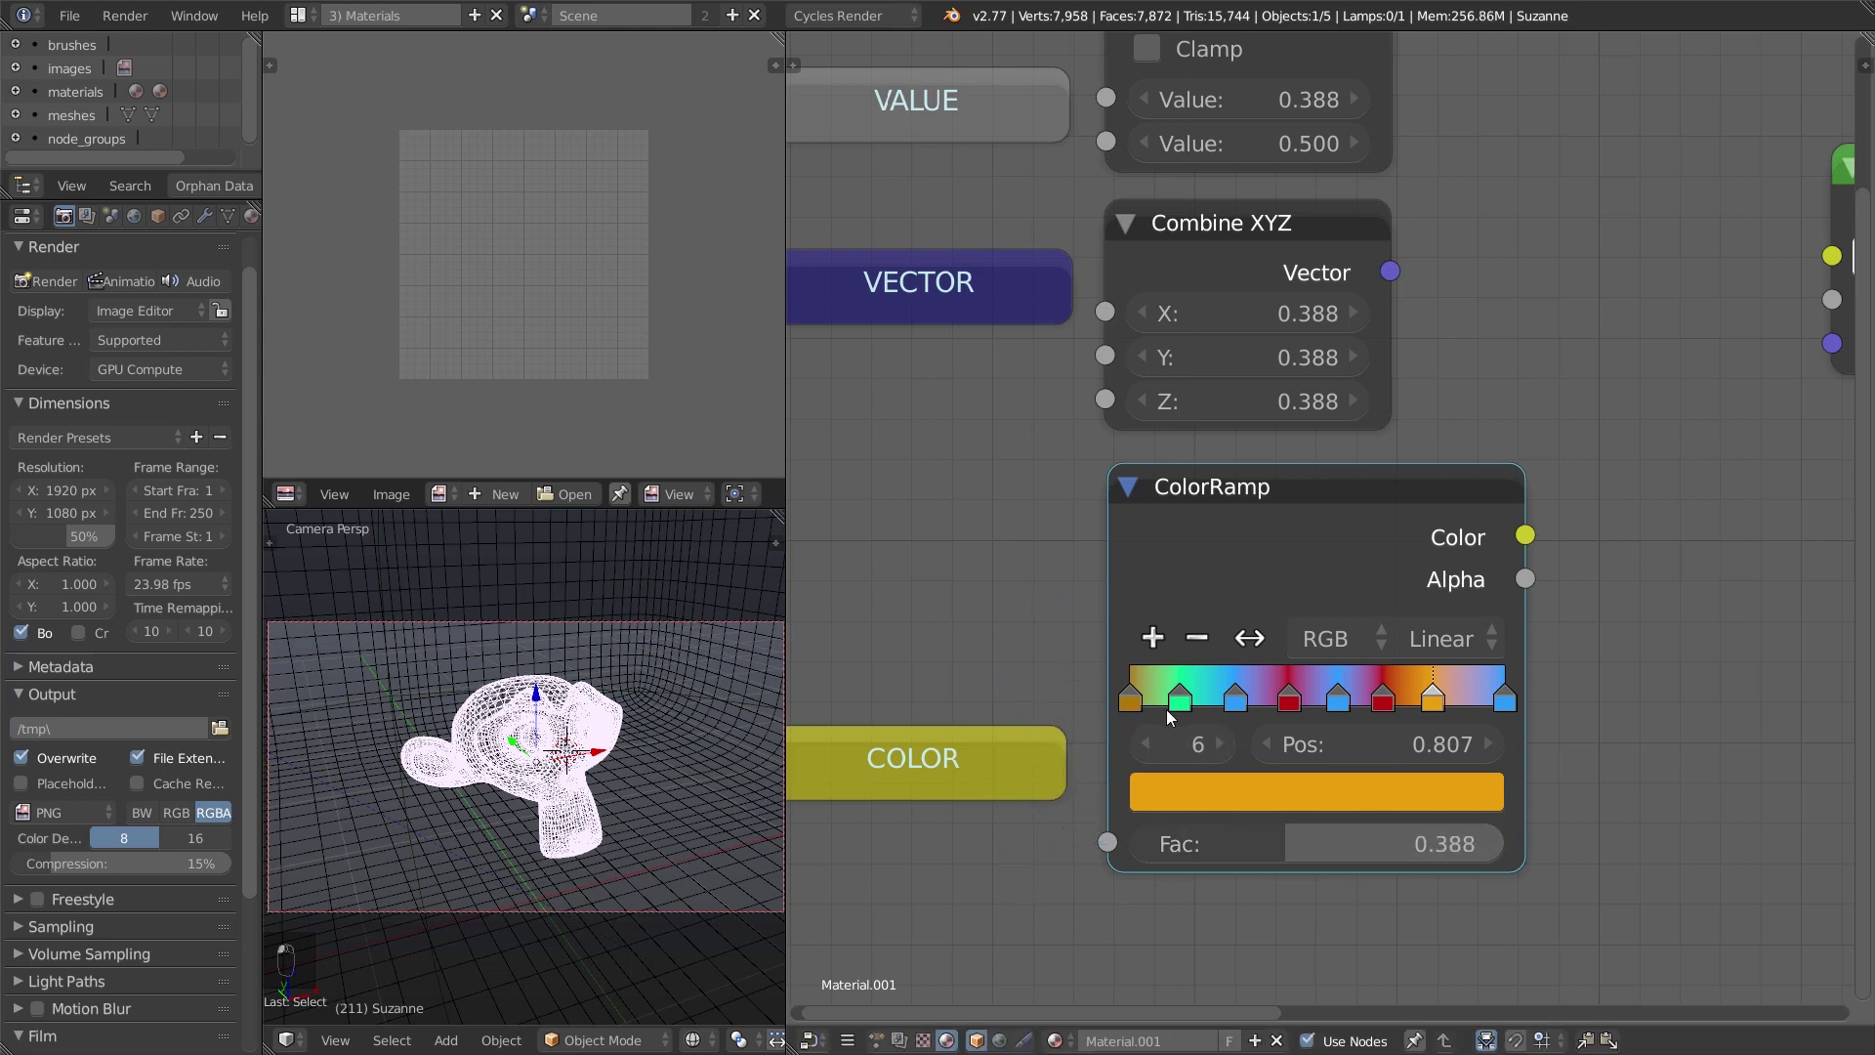
pyautogui.click(1231, 701)
pyautogui.click(1287, 701)
pyautogui.moveTo(1351, 711); pyautogui.dragTo(1368, 706)
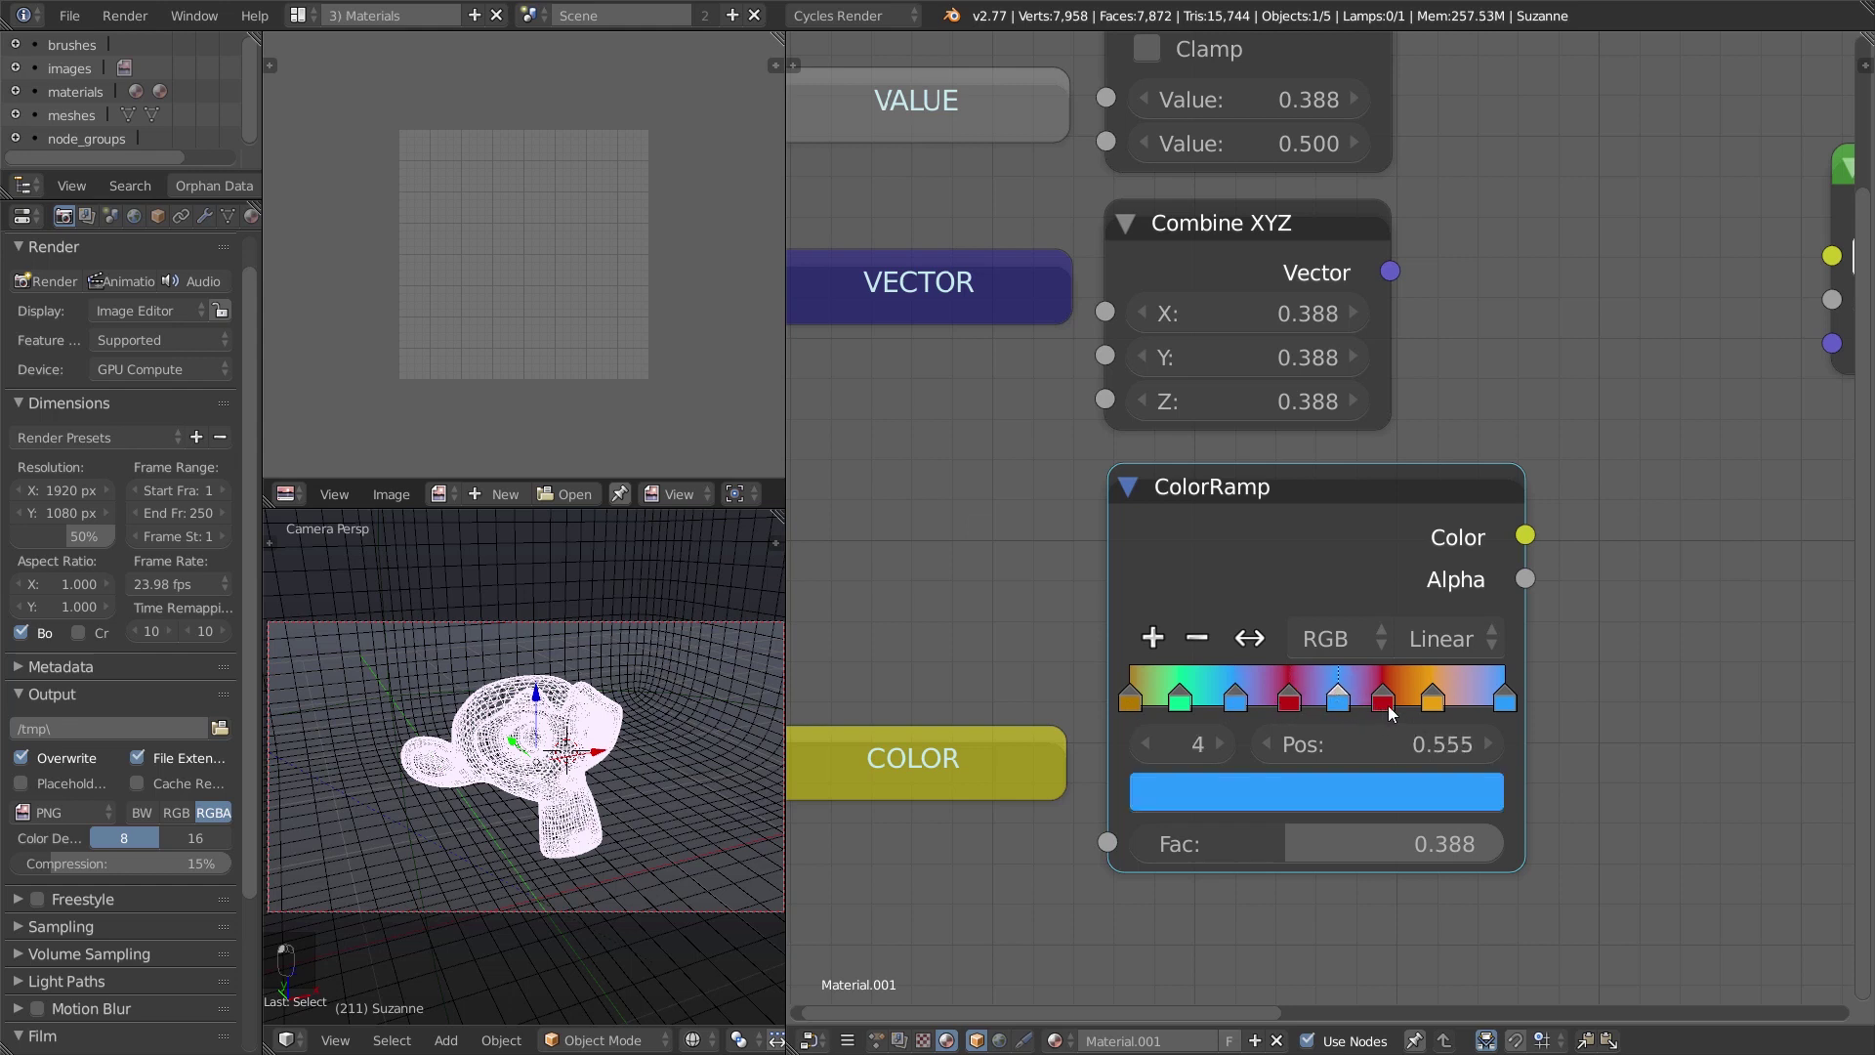
pyautogui.click(1432, 701)
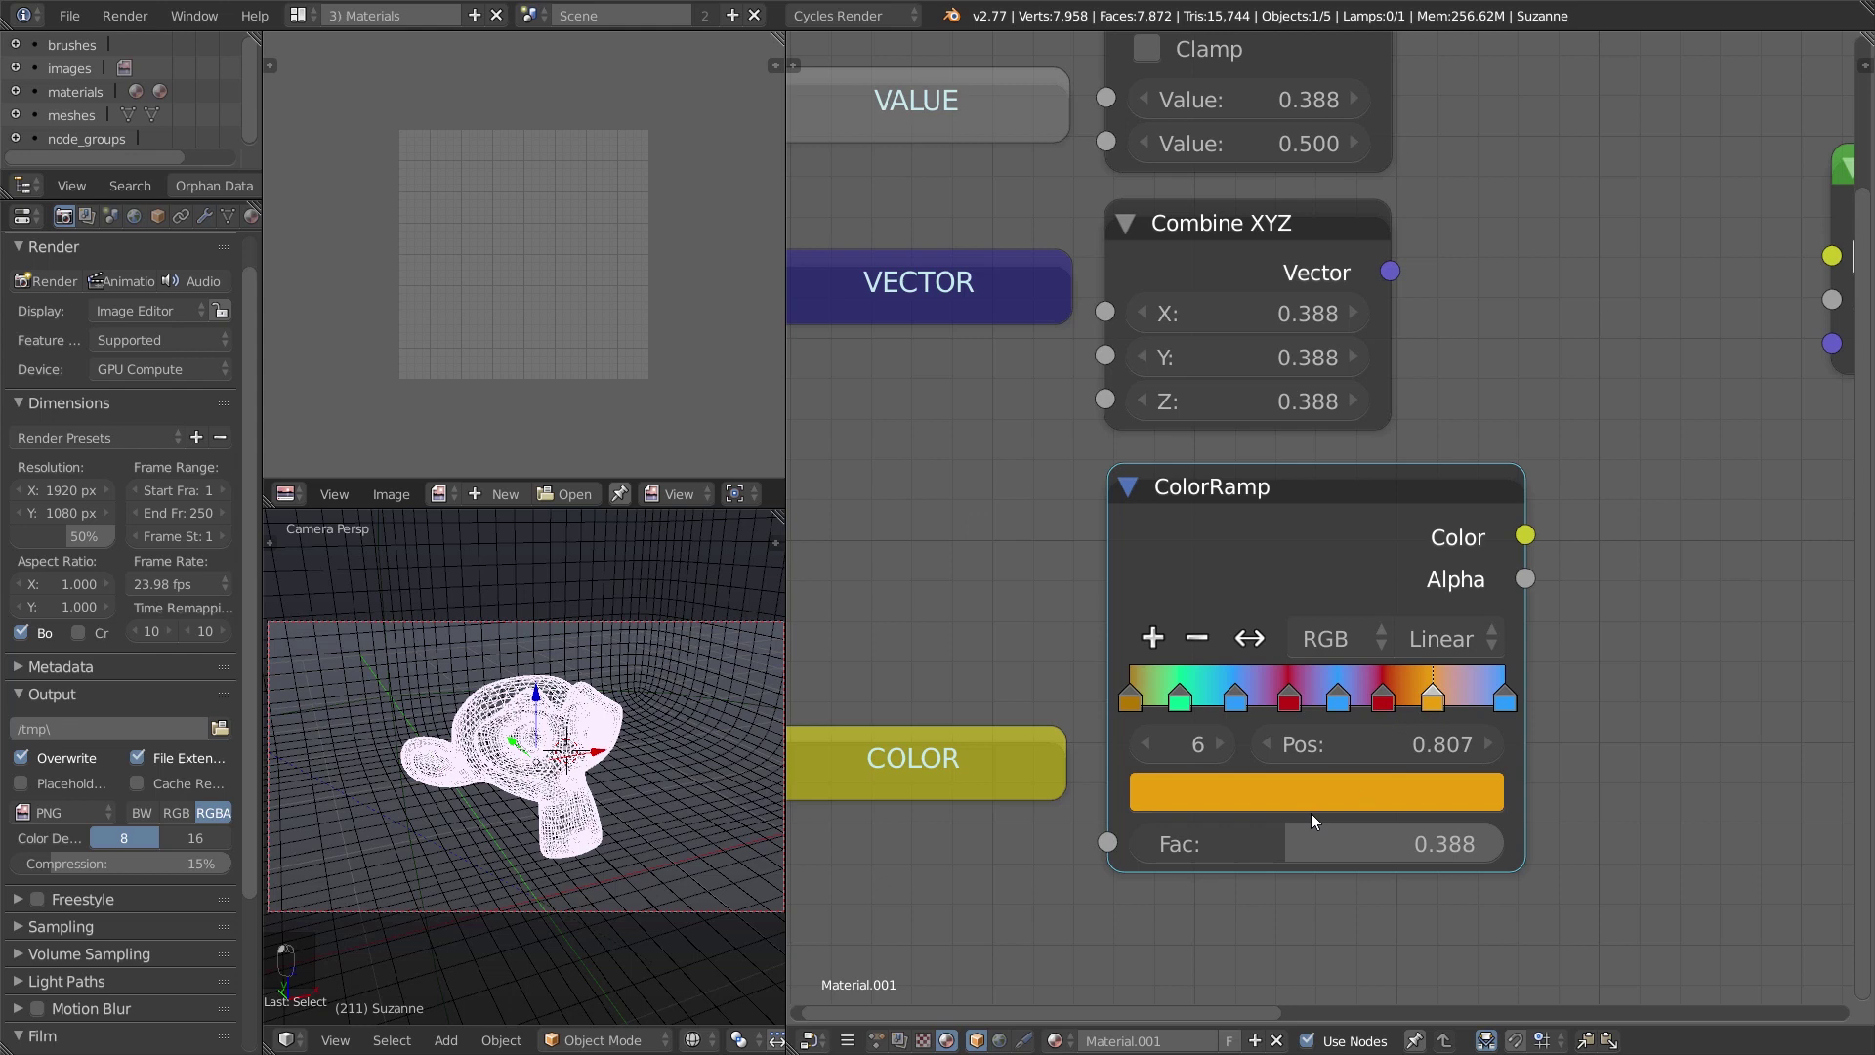
pyautogui.moveTo(1299, 838); pyautogui.dragTo(1480, 843)
pyautogui.press('Escape')
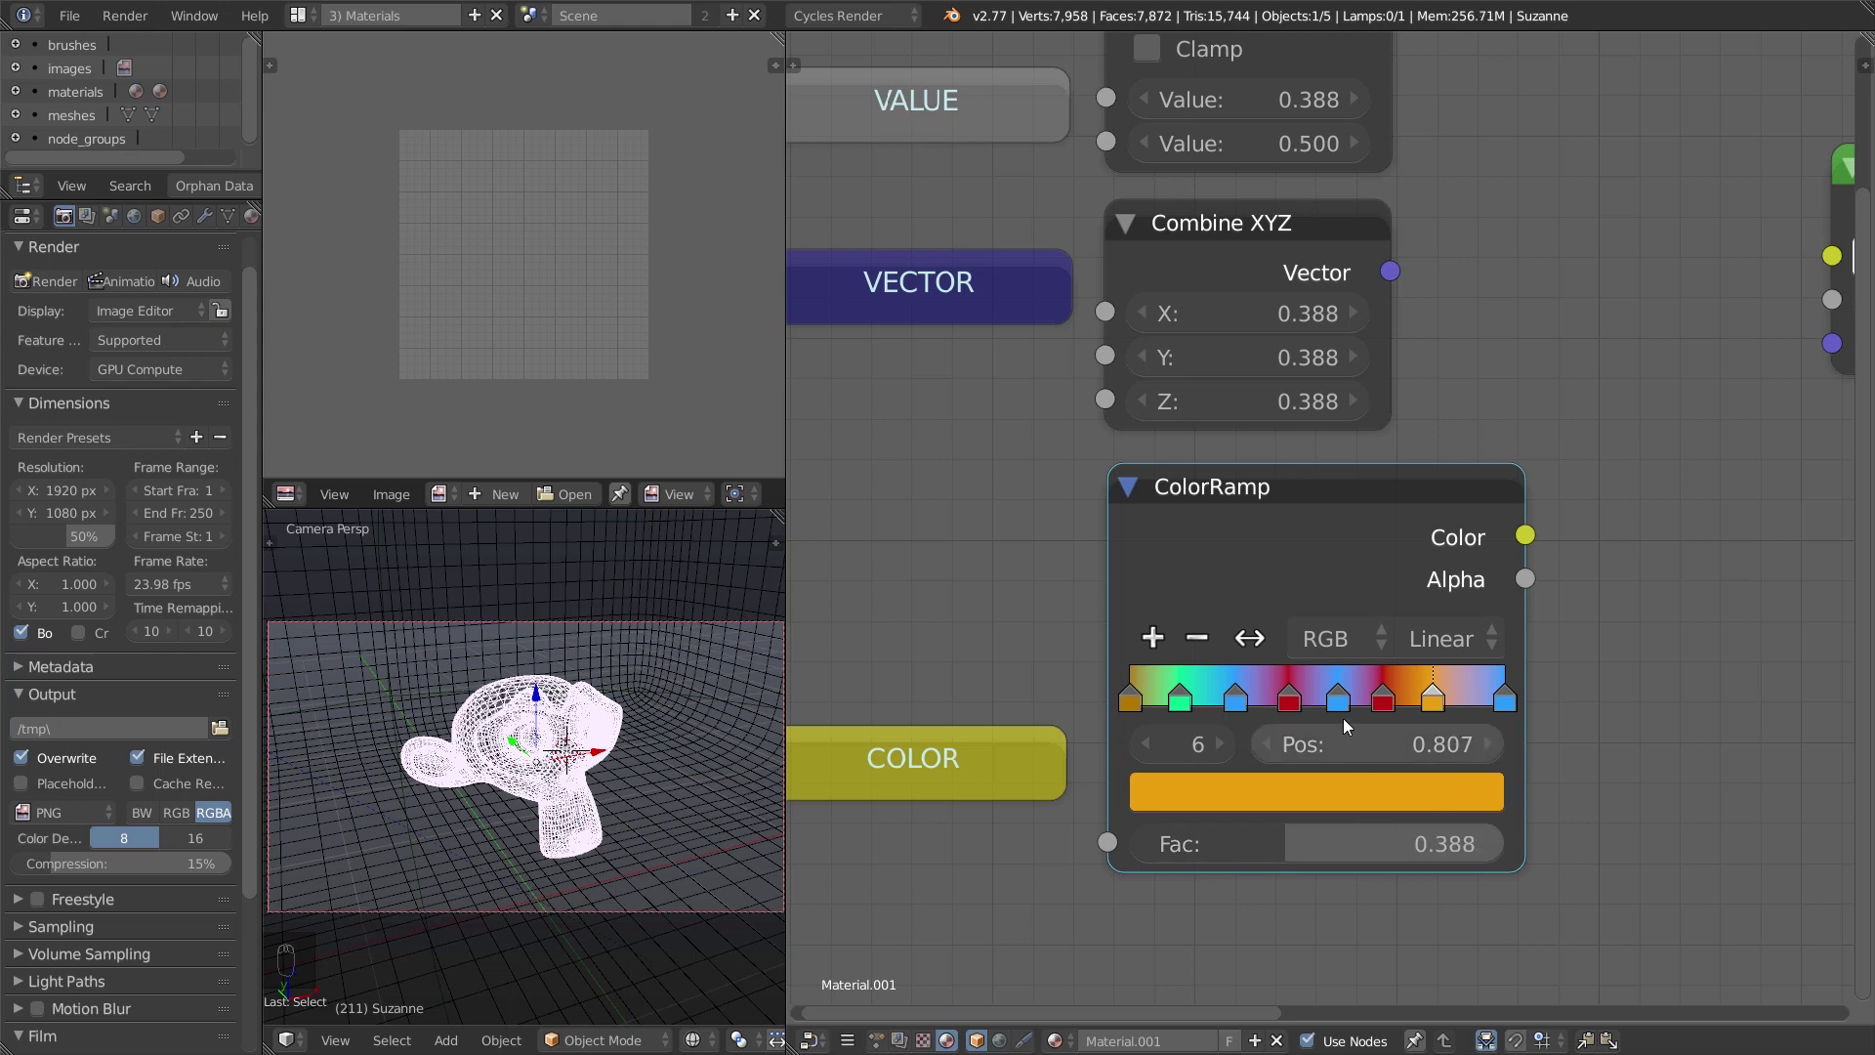
pyautogui.moveTo(1717, 512)
pyautogui.mouseDown(button='middle')
pyautogui.moveTo(1562, 595)
pyautogui.moveTo(1396, 645)
pyautogui.moveTo(1100, 683)
pyautogui.mouseUp(button='middle')
pyautogui.moveTo(1518, 387); pyautogui.dragTo(1578, 290)
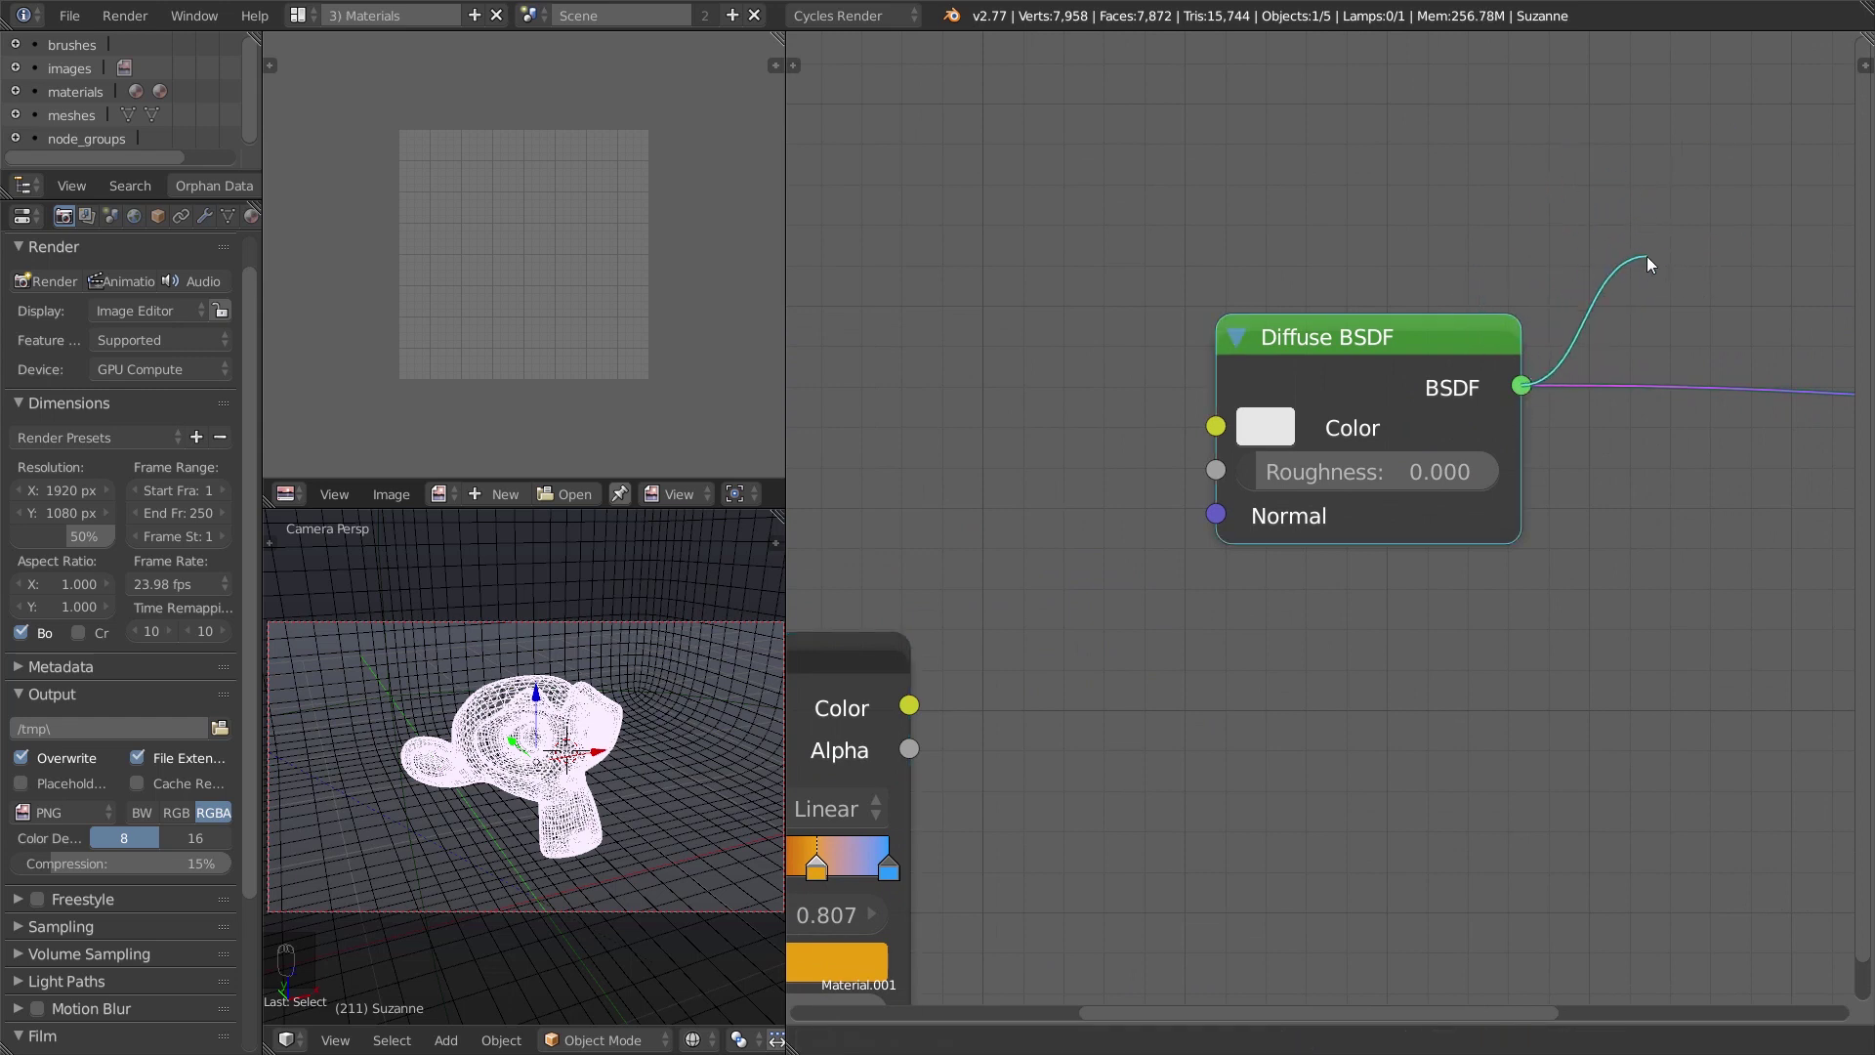
pyautogui.moveTo(1579, 298); pyautogui.dragTo(1647, 255)
pyautogui.scroll(2, 1221, 664)
pyautogui.moveTo(1171, 693); pyautogui.dragTo(1210, 773, button='middle')
pyautogui.moveTo(1220, 533)
pyautogui.mouseDown()
pyautogui.moveTo(998, 430)
pyautogui.moveTo(1193, 600)
pyautogui.moveTo(1027, 419)
pyautogui.moveTo(1333, 756)
pyautogui.moveTo(1320, 767)
pyautogui.moveTo(1232, 586)
pyautogui.mouseUp()
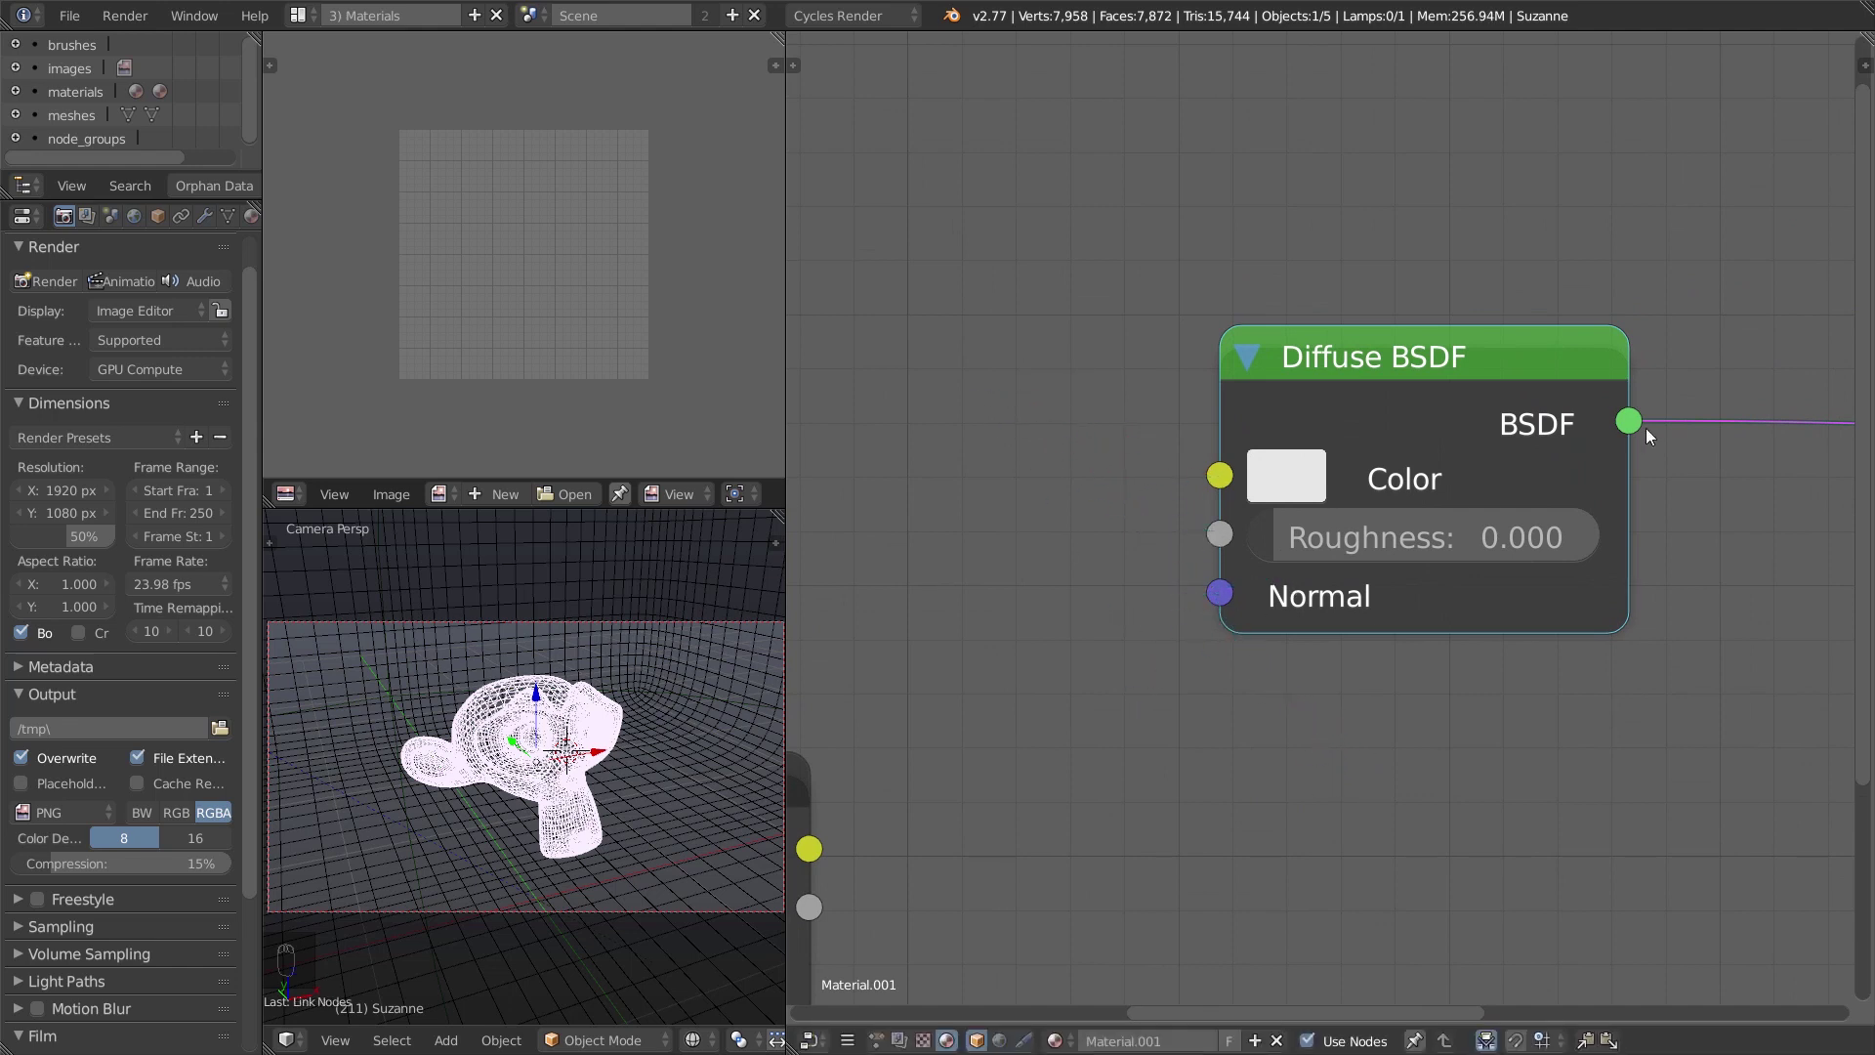
pyautogui.moveTo(1627, 421)
pyautogui.mouseDown()
pyautogui.moveTo(1509, 387)
pyautogui.moveTo(1551, 337)
pyautogui.mouseUp()
pyautogui.scroll(-3, 1494, 400)
pyautogui.scroll(-1, 1445, 468)
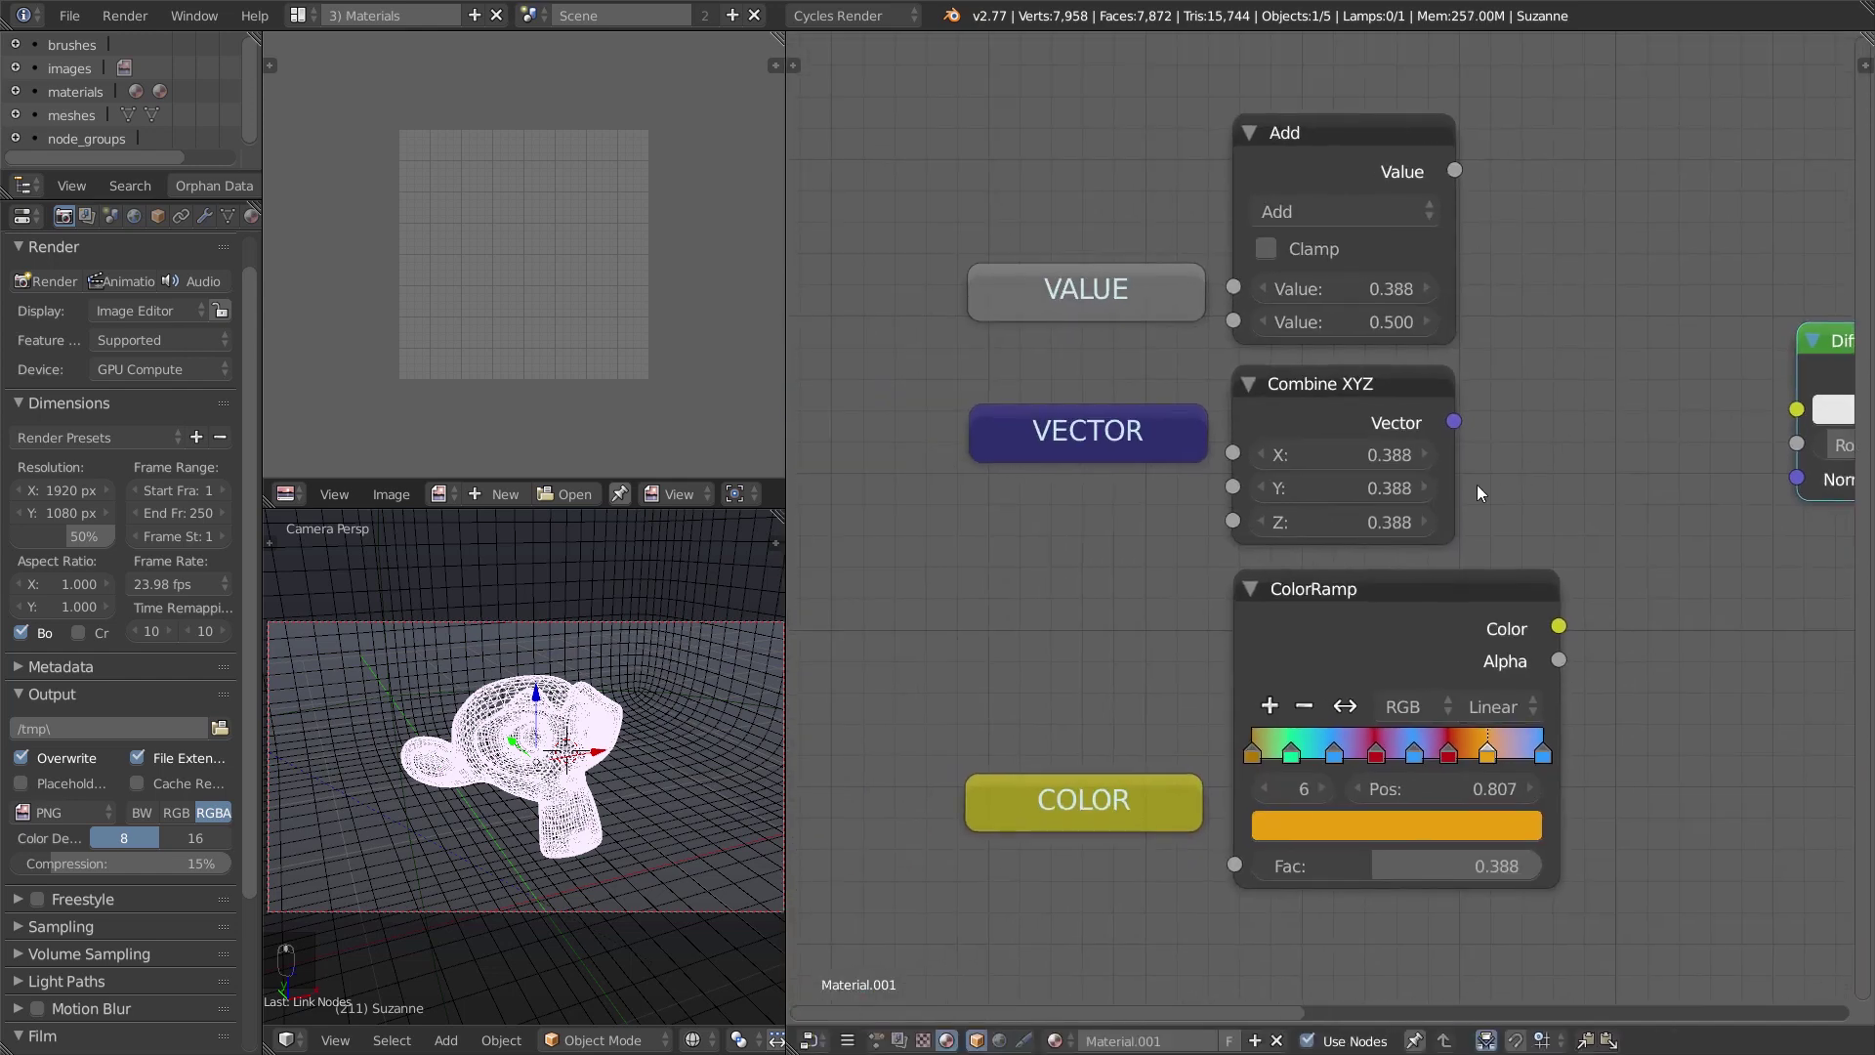
# In the Random Value tree, add a Time Info node to the left of the output nodes.
pyautogui.scroll(1, 1367, 547)
pyautogui.click(875, 1041)
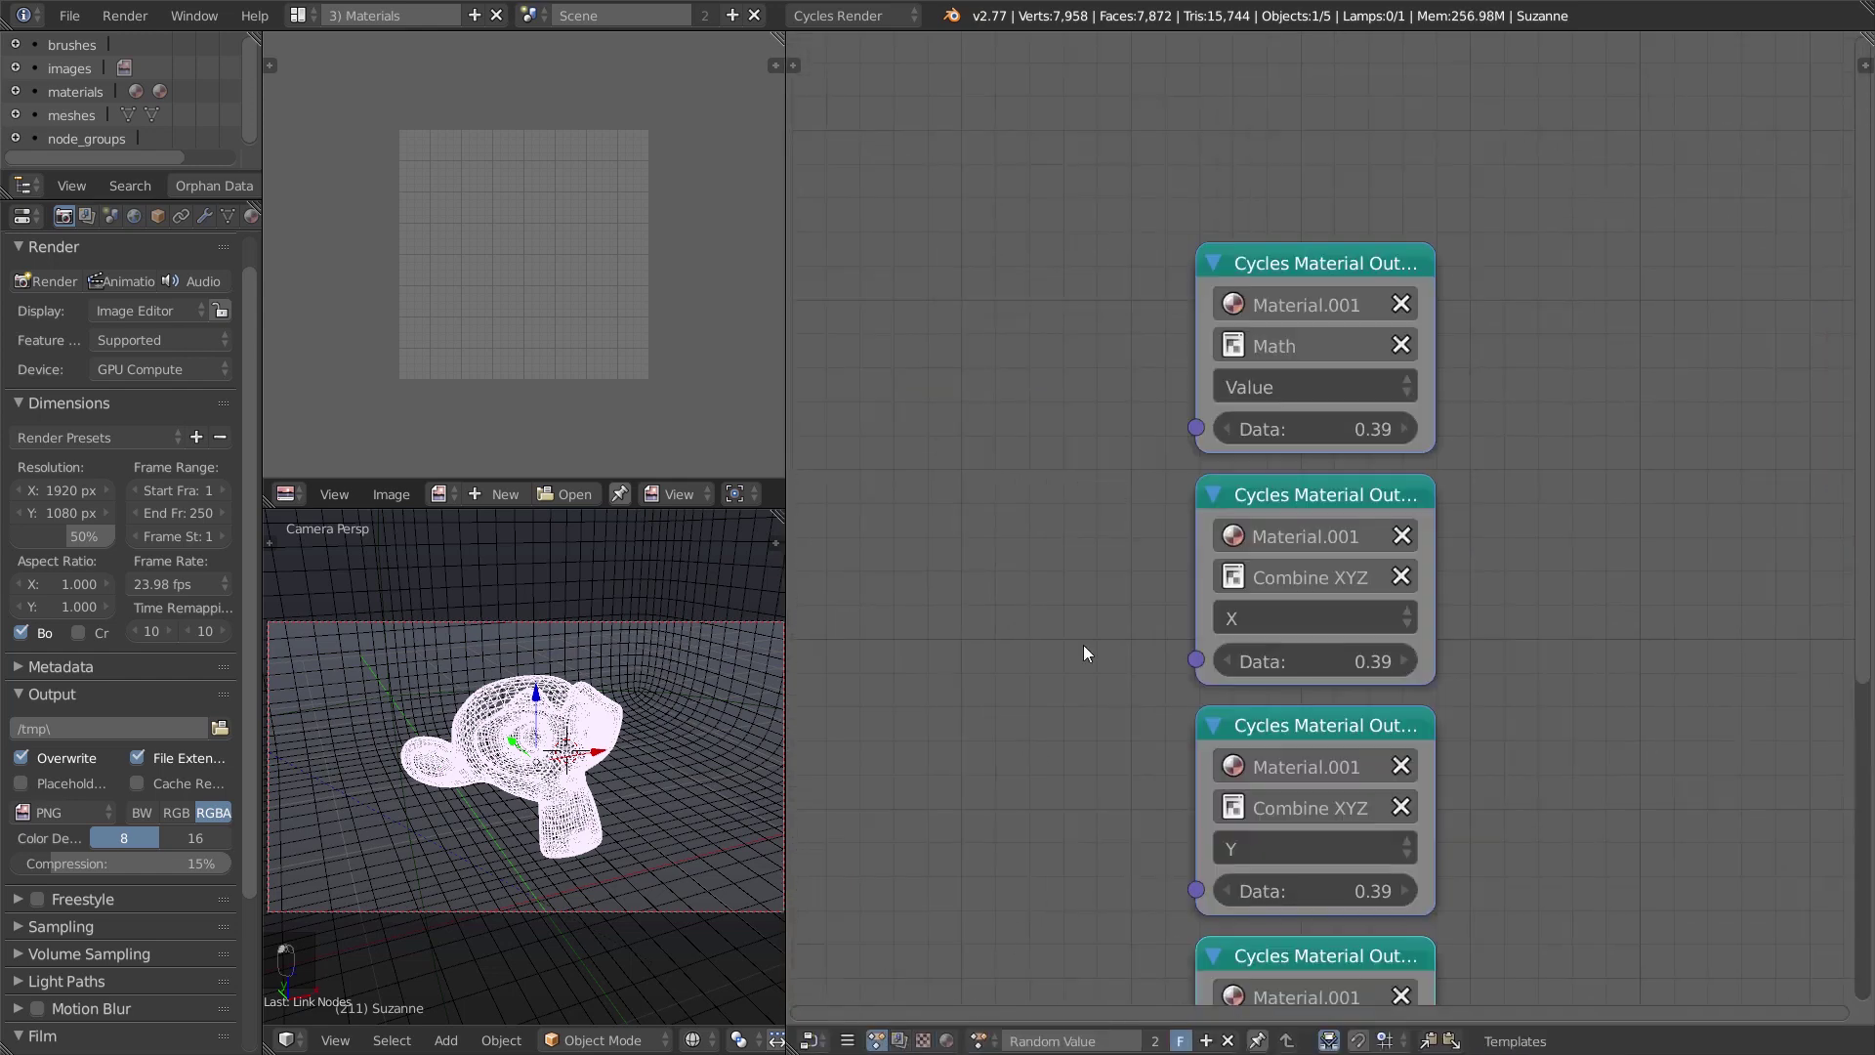
pyautogui.moveTo(1082, 644)
pyautogui.mouseDown(button='middle')
pyautogui.moveTo(1320, 420)
pyautogui.moveTo(1378, 429)
pyautogui.mouseUp(button='middle')
pyautogui.scroll(-2, 1293, 455)
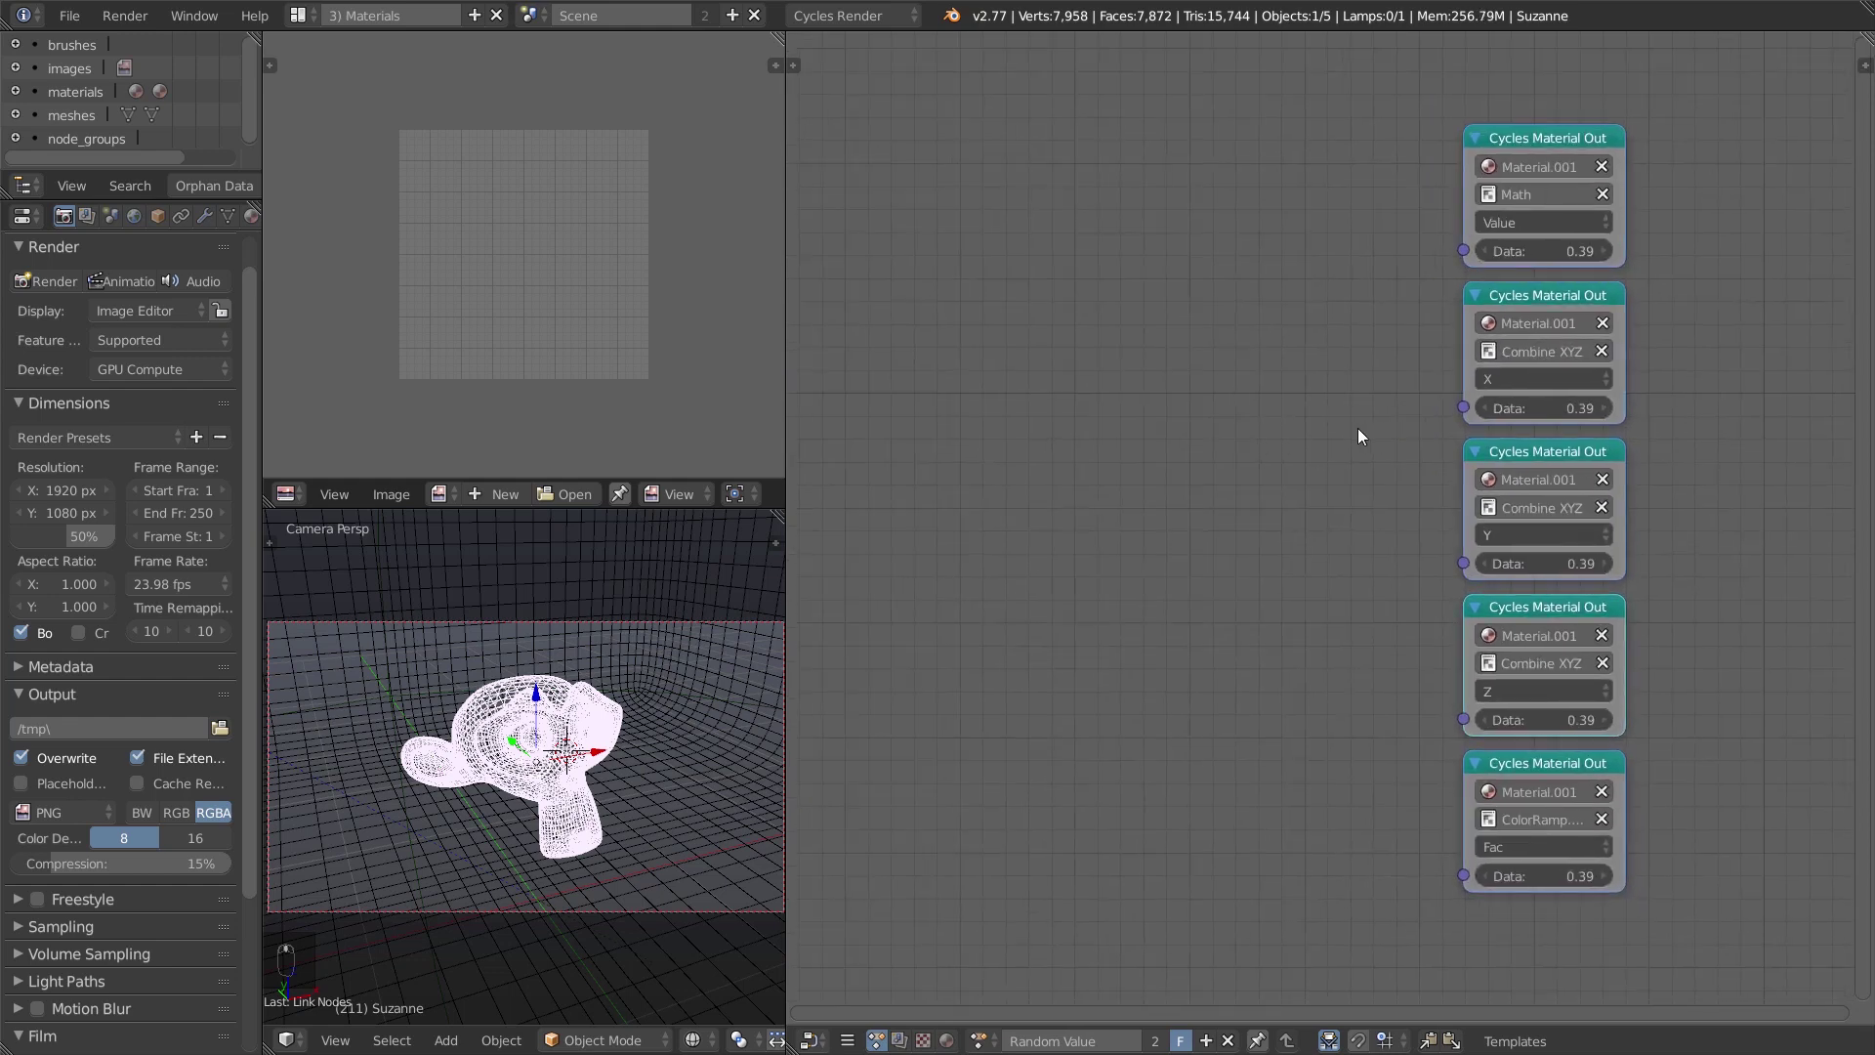
pyautogui.press('a')
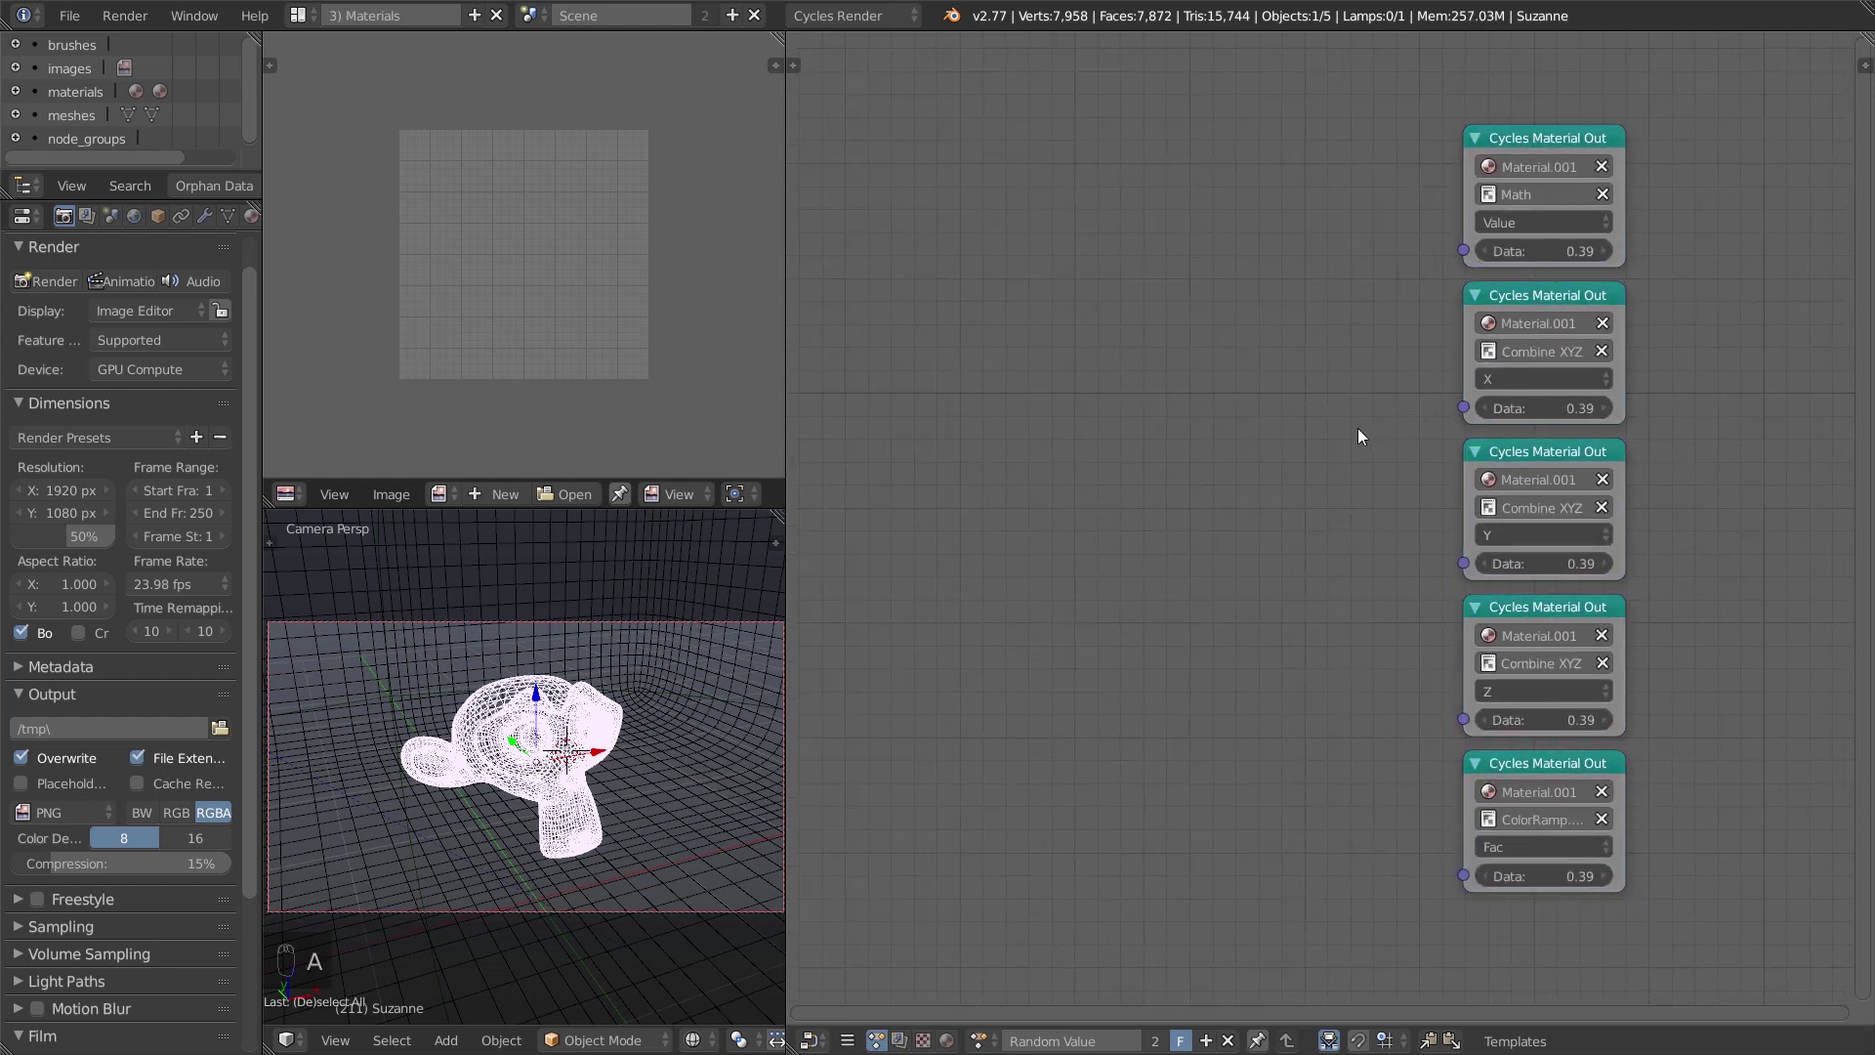
pyautogui.hotkey('shift', 'a')
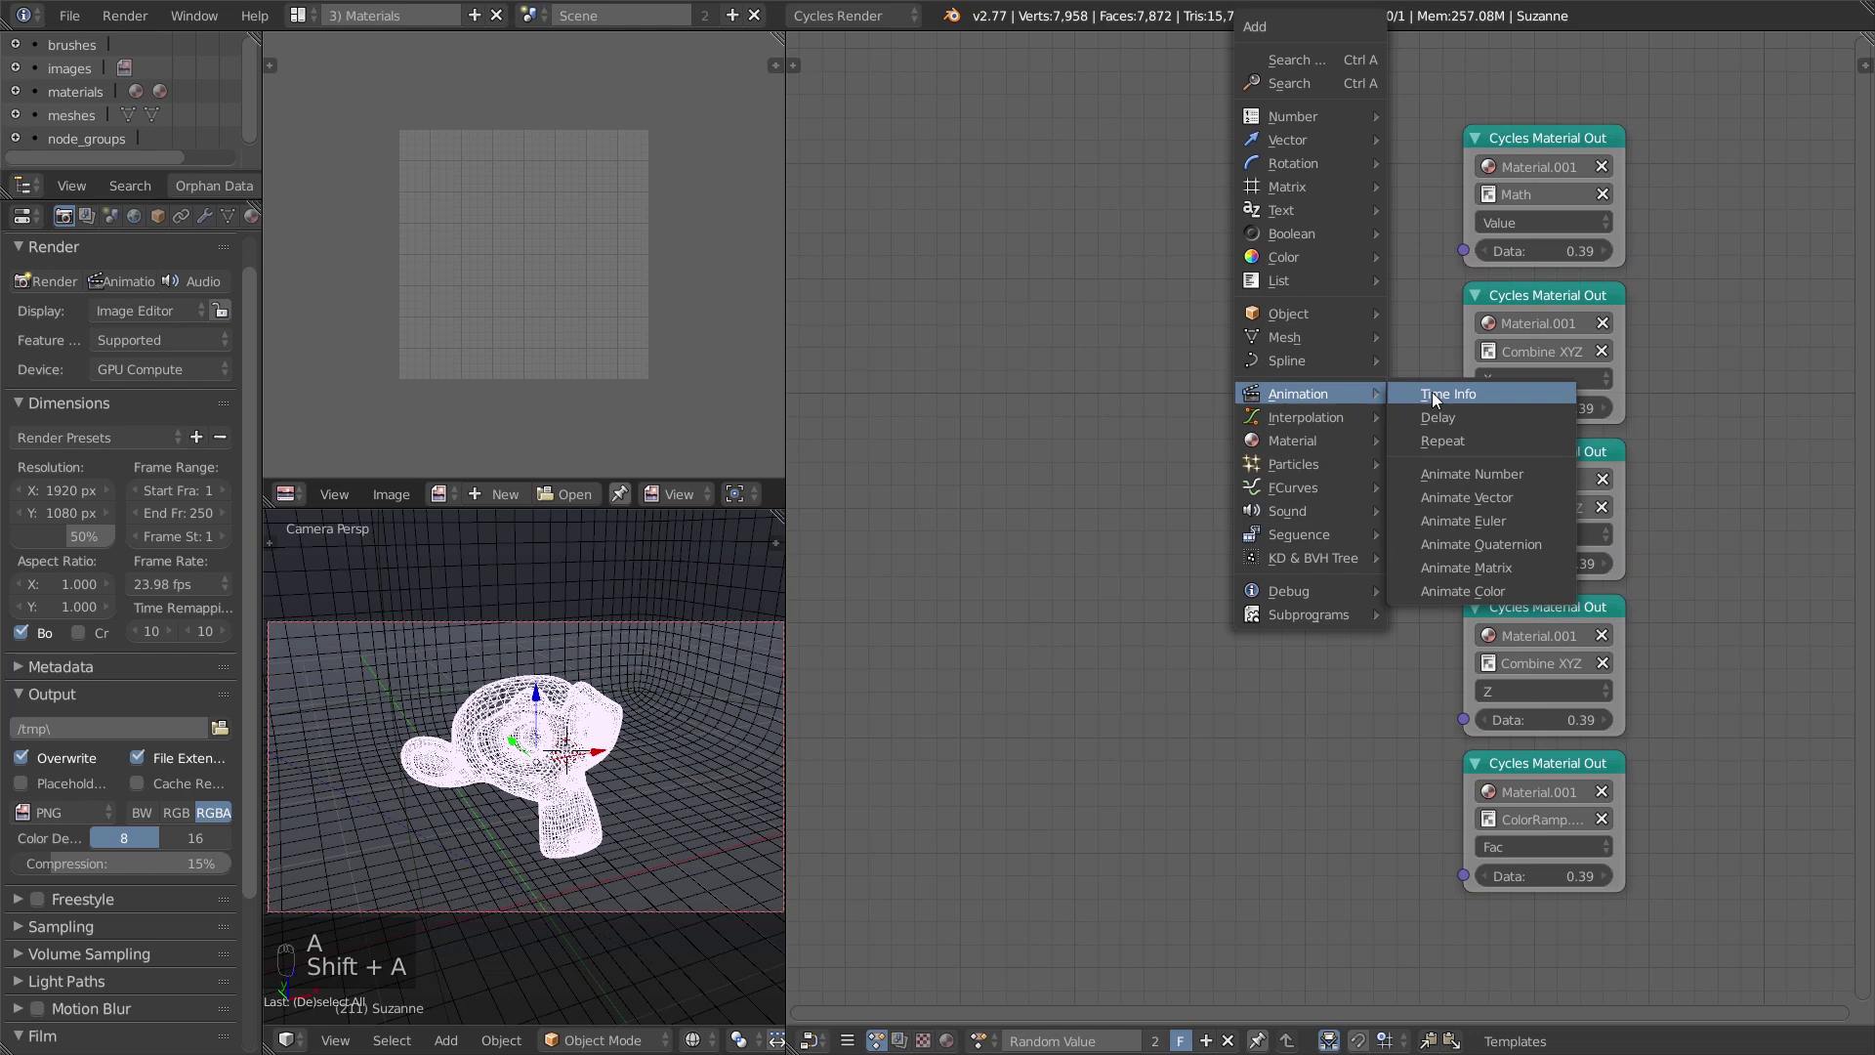
pyautogui.click(1432, 392)
pyautogui.click(1801, 511)
pyautogui.moveTo(996, 674); pyautogui.dragTo(1380, 703, button='middle')
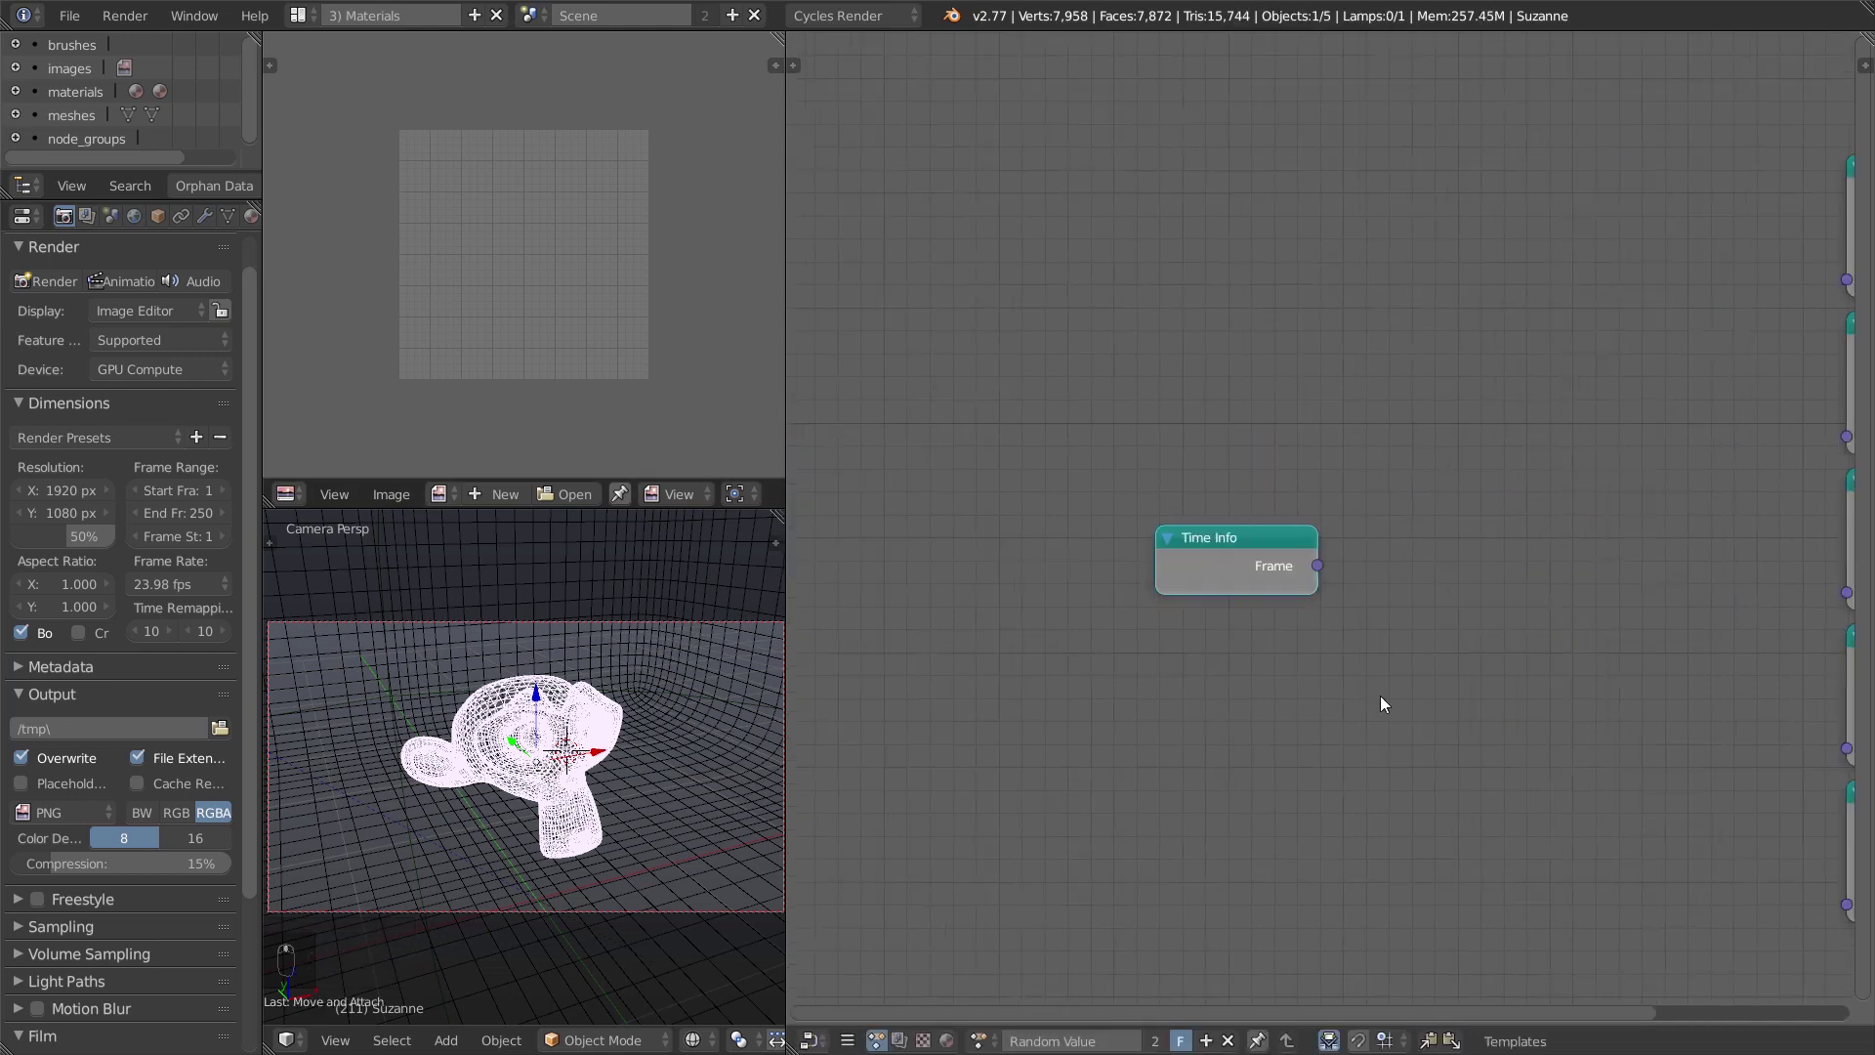
pyautogui.moveTo(1263, 589); pyautogui.dragTo(1109, 596)
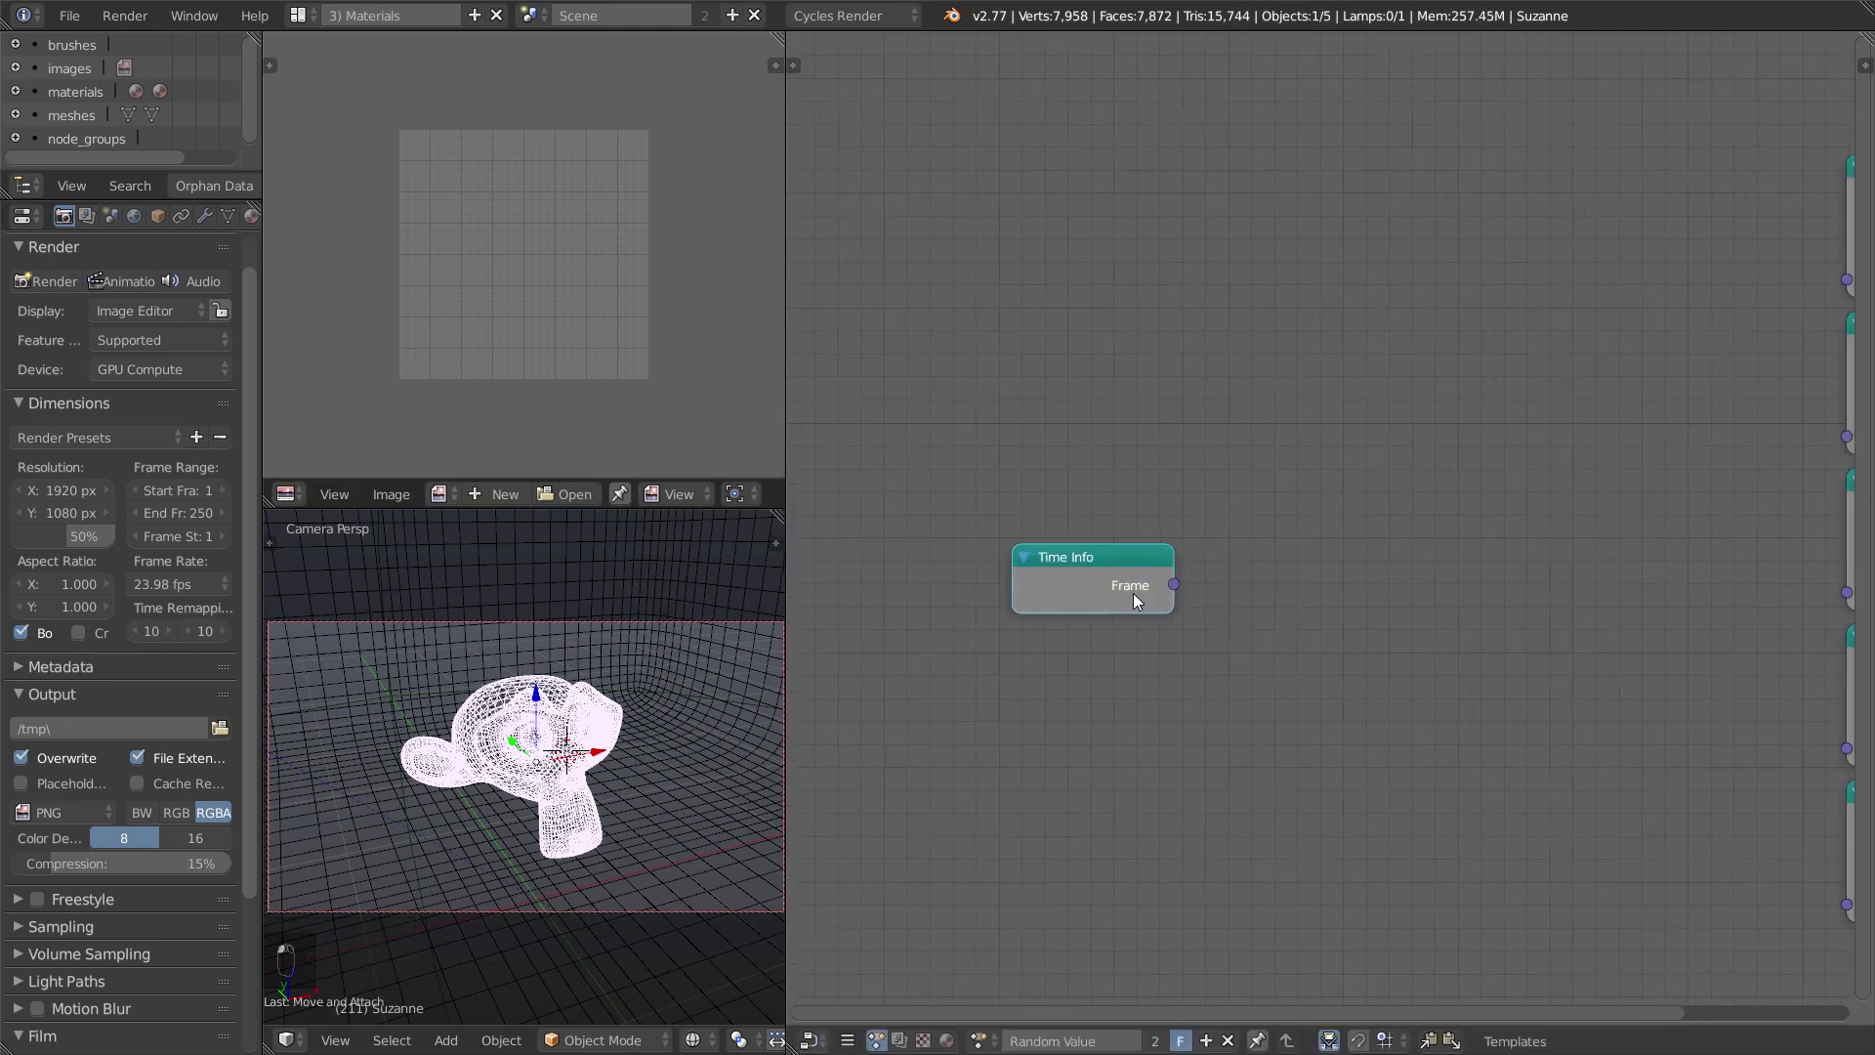
pyautogui.click(1136, 598)
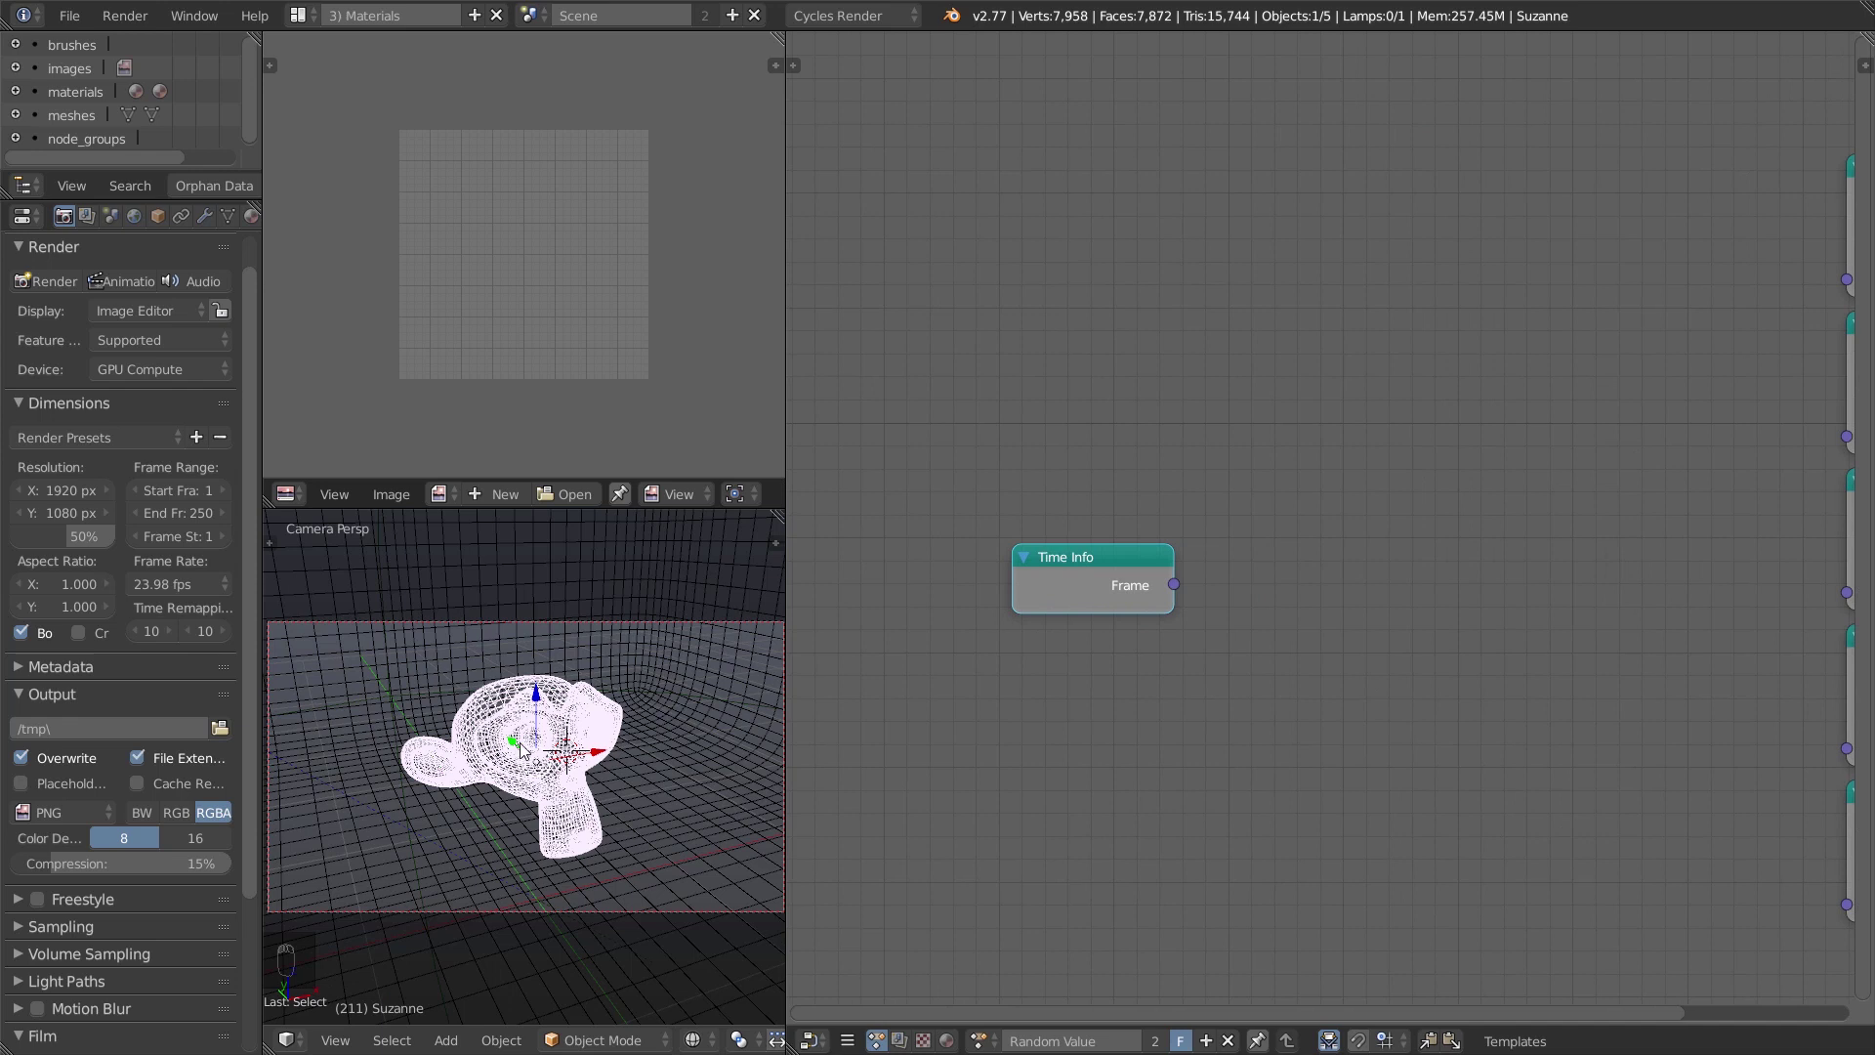
# Add a Debug node fed by Time Info's Frame output, then delete it.
pyautogui.hotkey('shift', 'a')
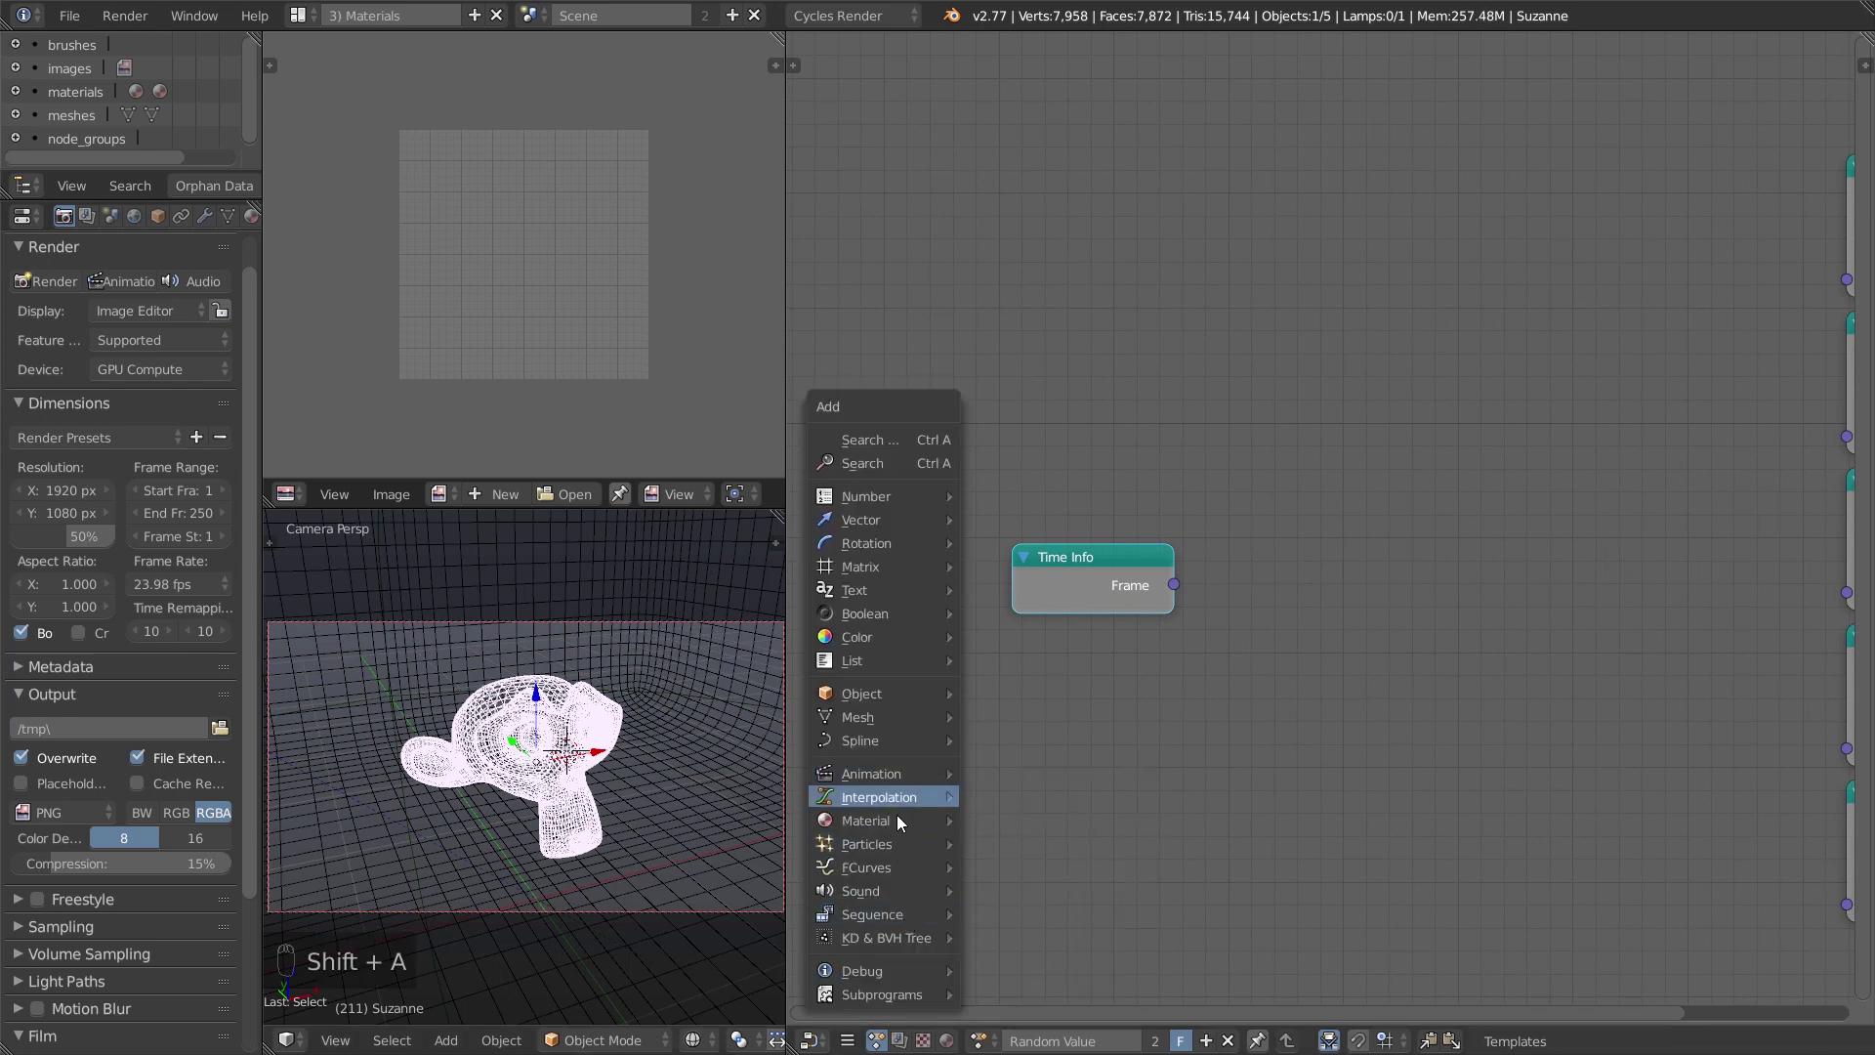
pyautogui.click(1058, 873)
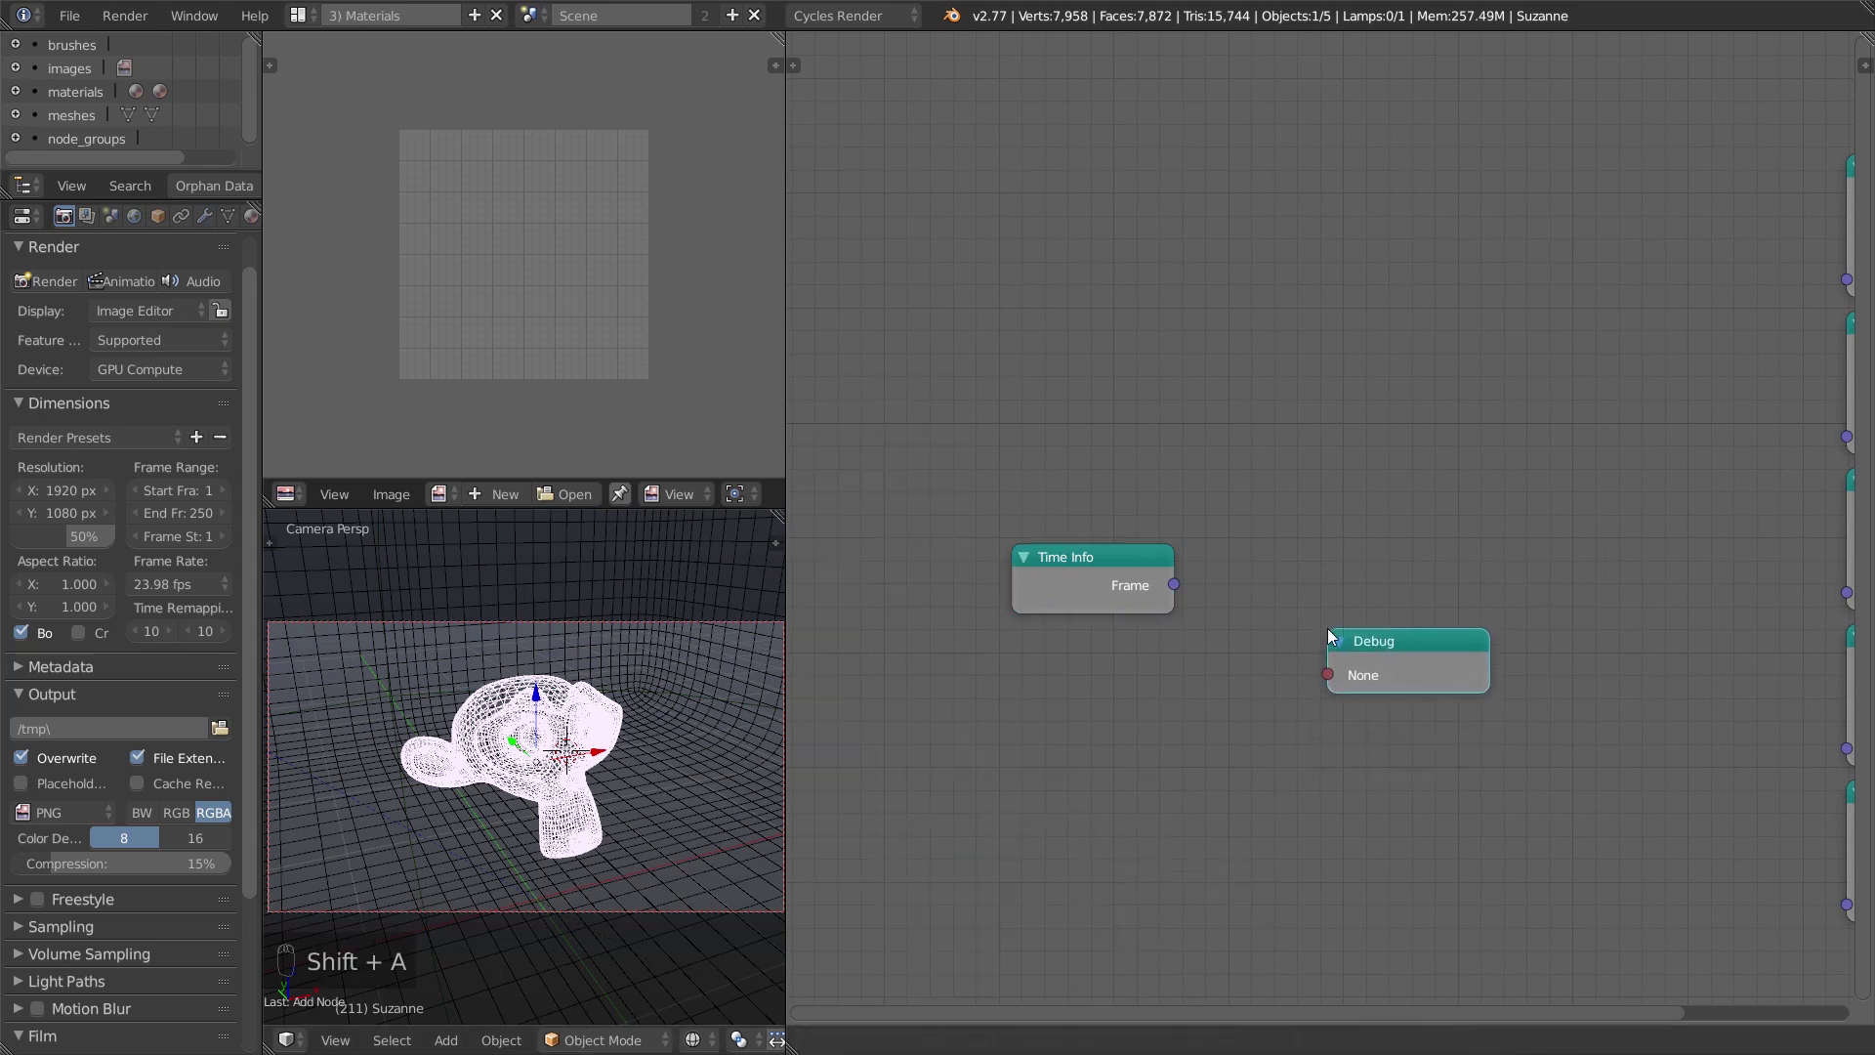
pyautogui.click(1327, 629)
pyautogui.scroll(3, 1253, 811)
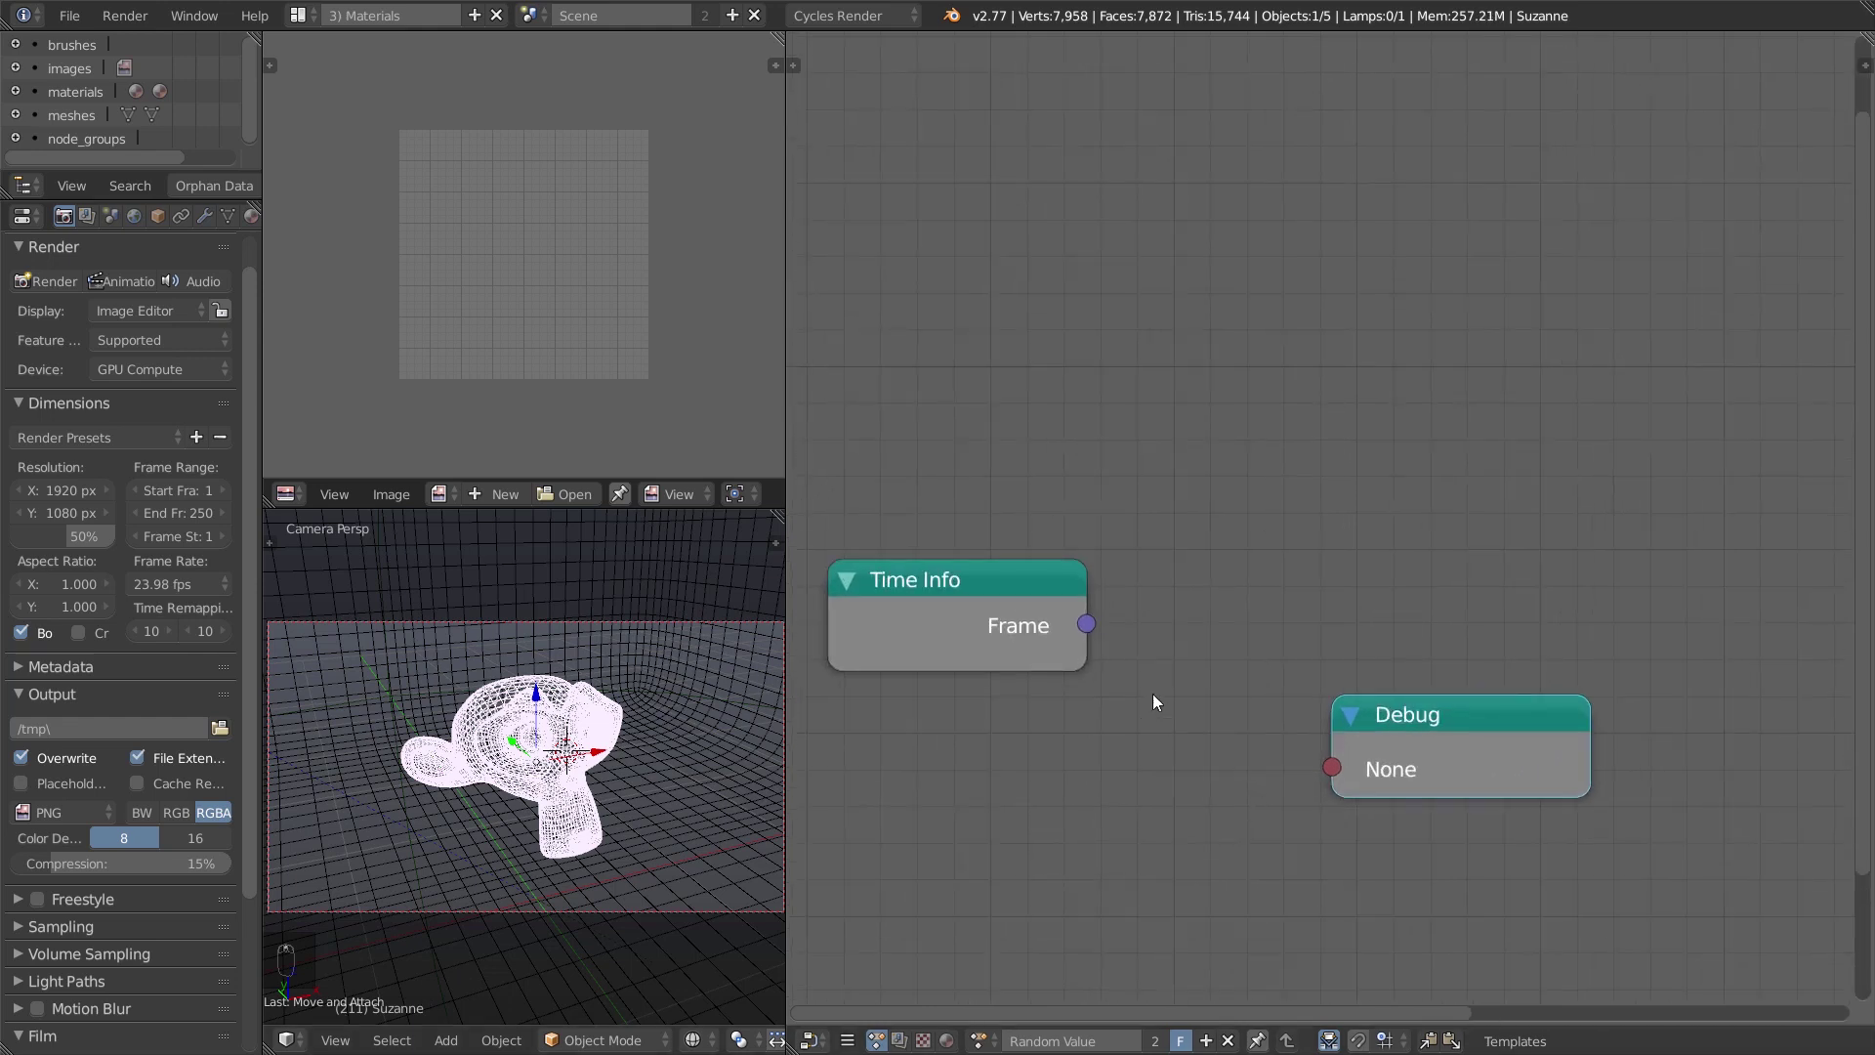
pyautogui.moveTo(1086, 623)
pyautogui.mouseDown()
pyautogui.moveTo(1316, 326)
pyautogui.moveTo(1334, 768)
pyautogui.mouseUp()
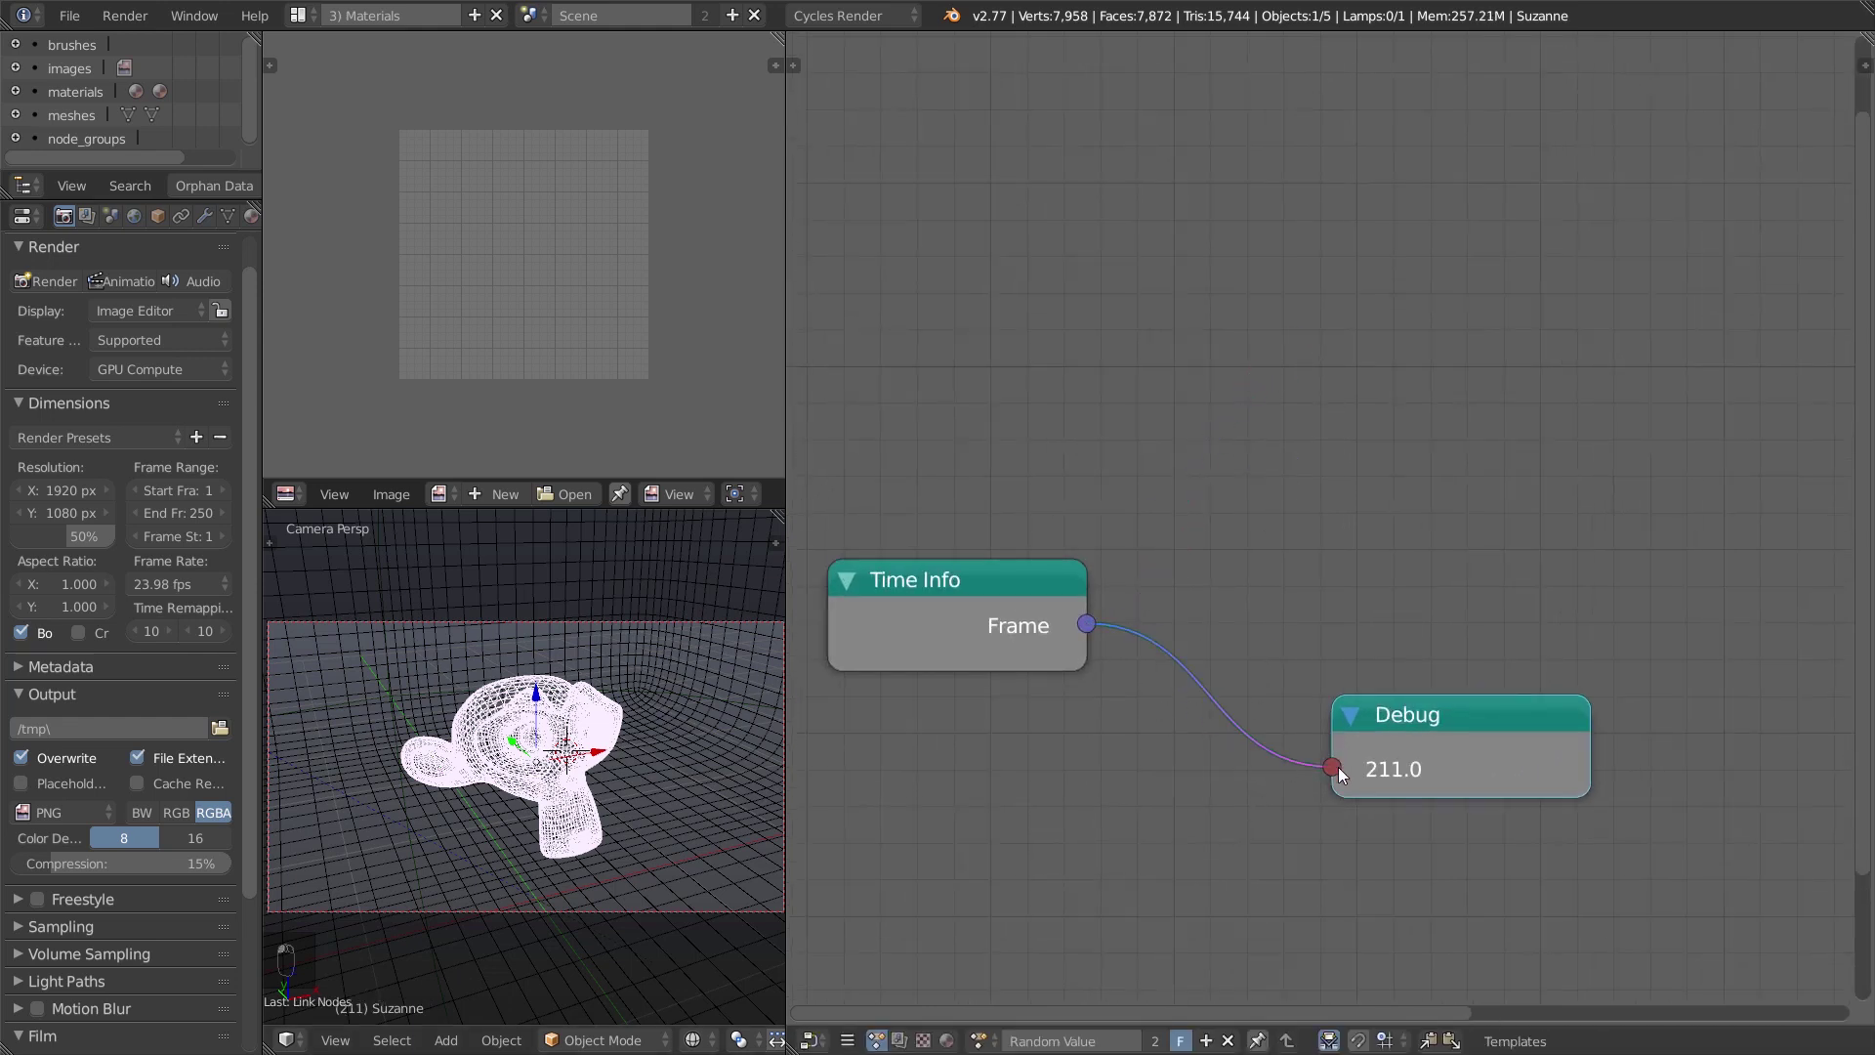
pyautogui.moveTo(1453, 770); pyautogui.dragTo(1456, 779)
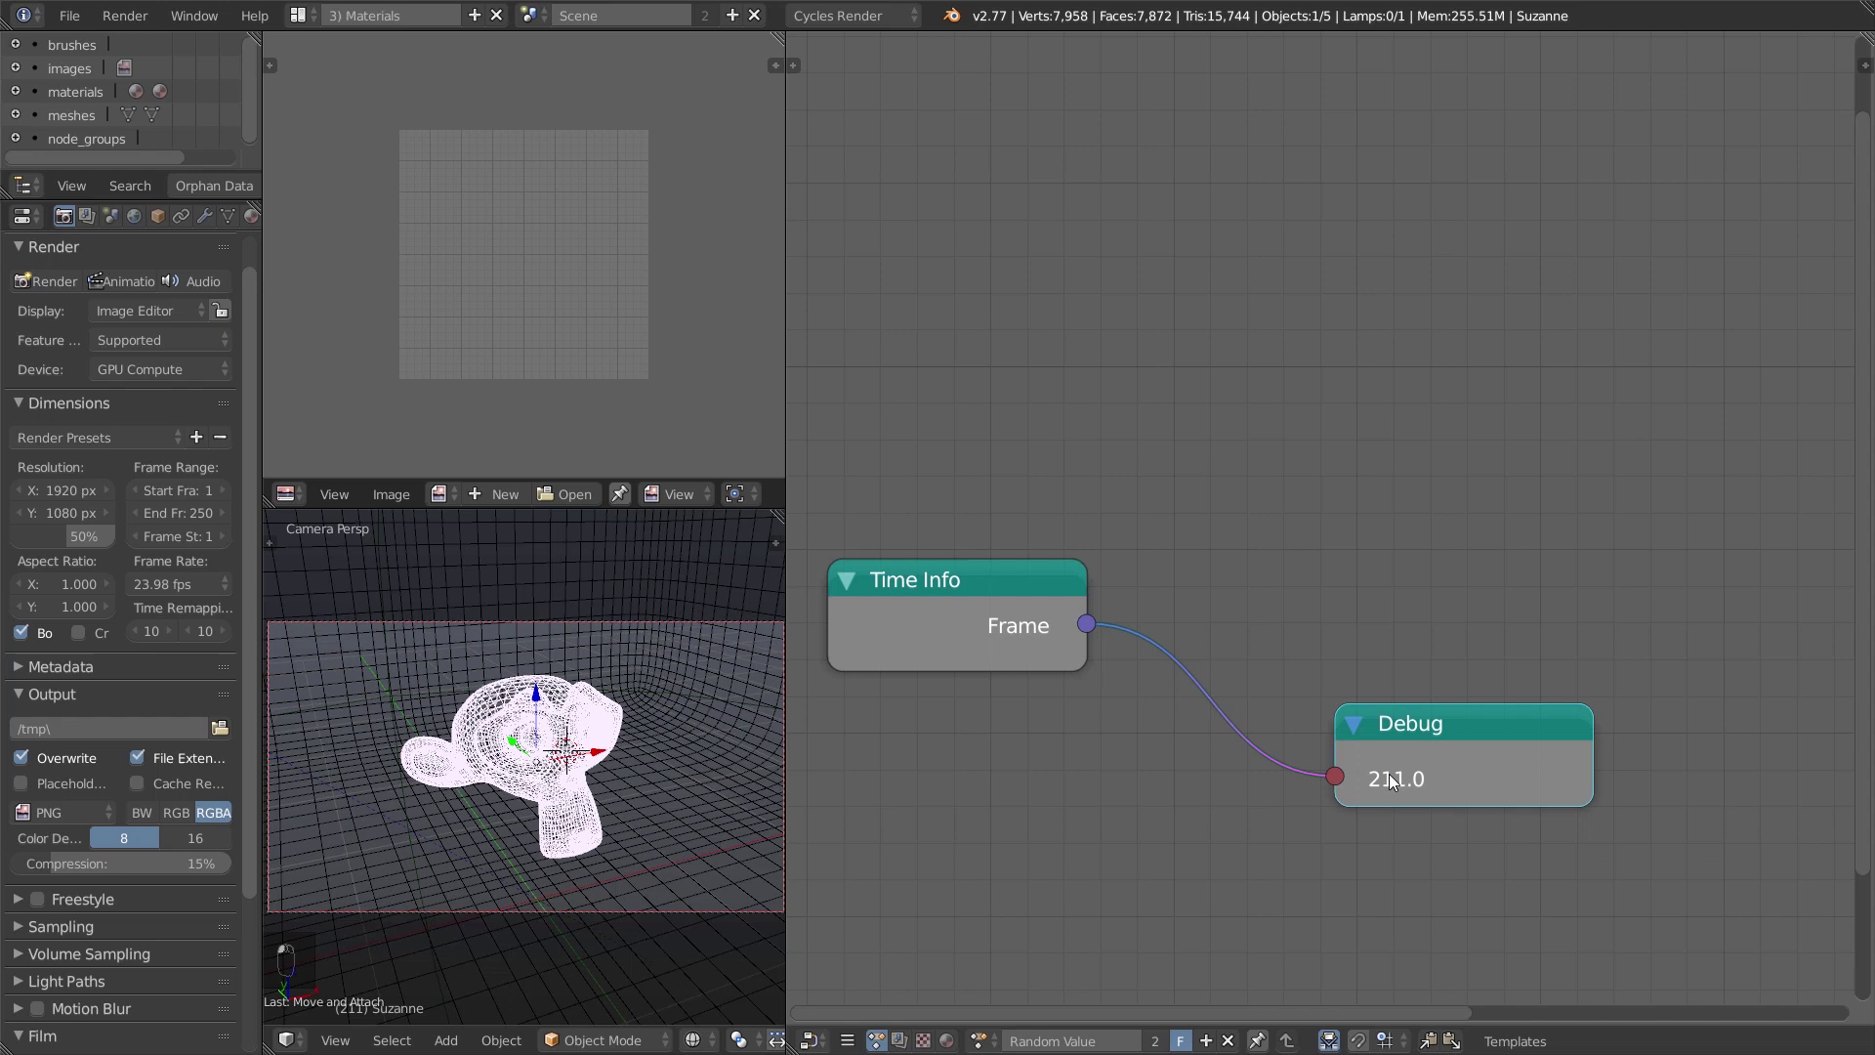
pyautogui.press('Delete')
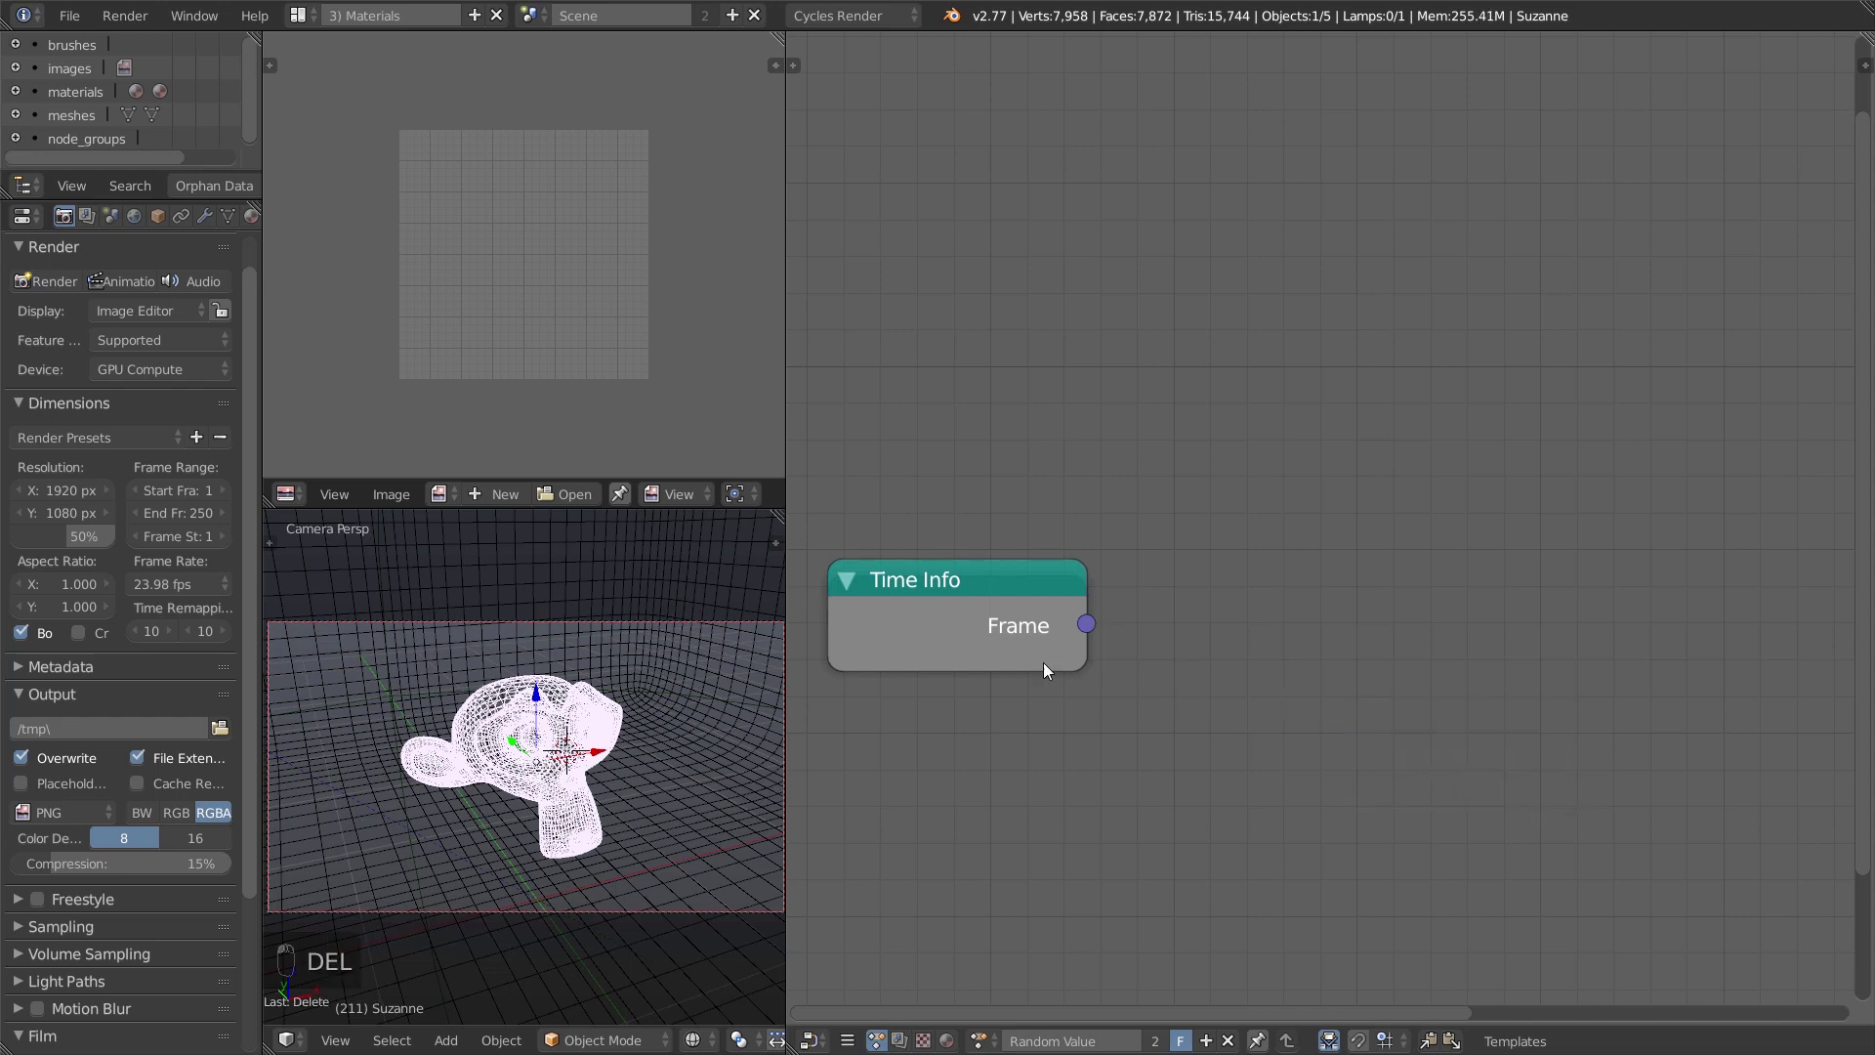
# Enable the Frame Rate output on the Time Info node via the sidebar.
pyautogui.click(1043, 664)
pyautogui.press('n')
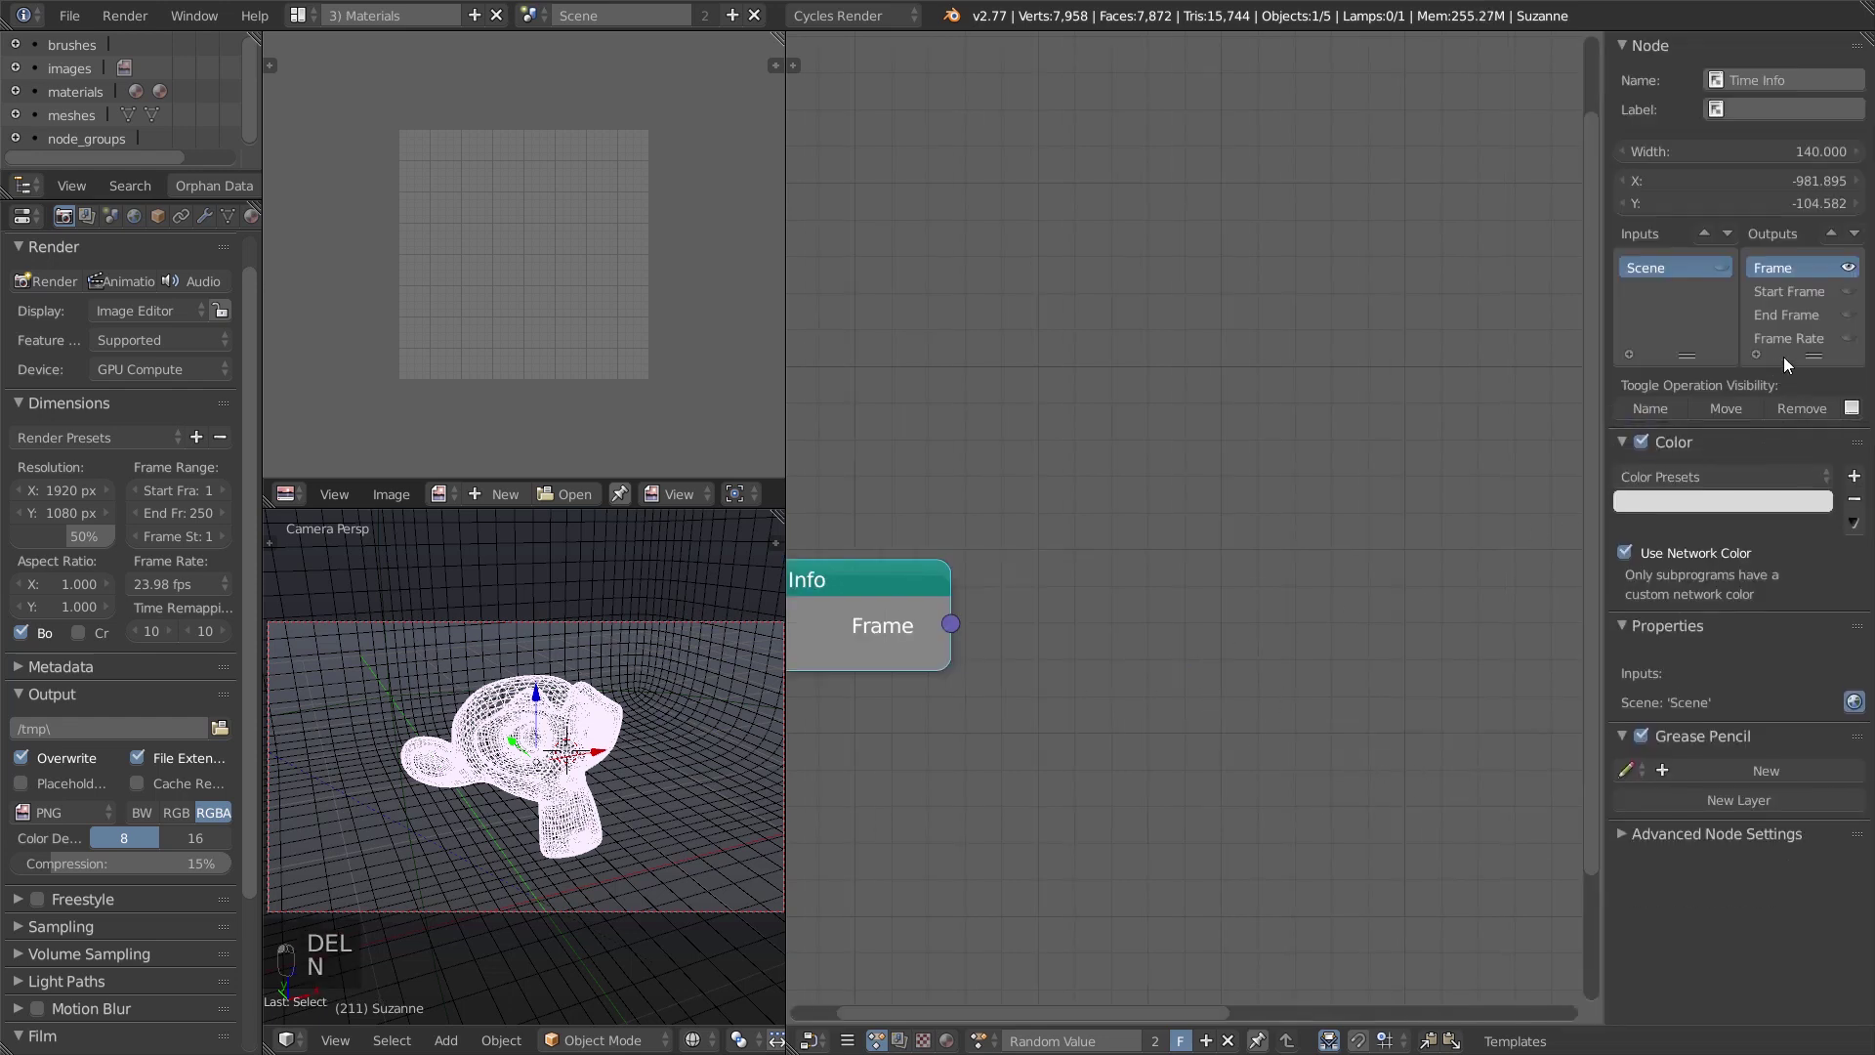
pyautogui.press('n')
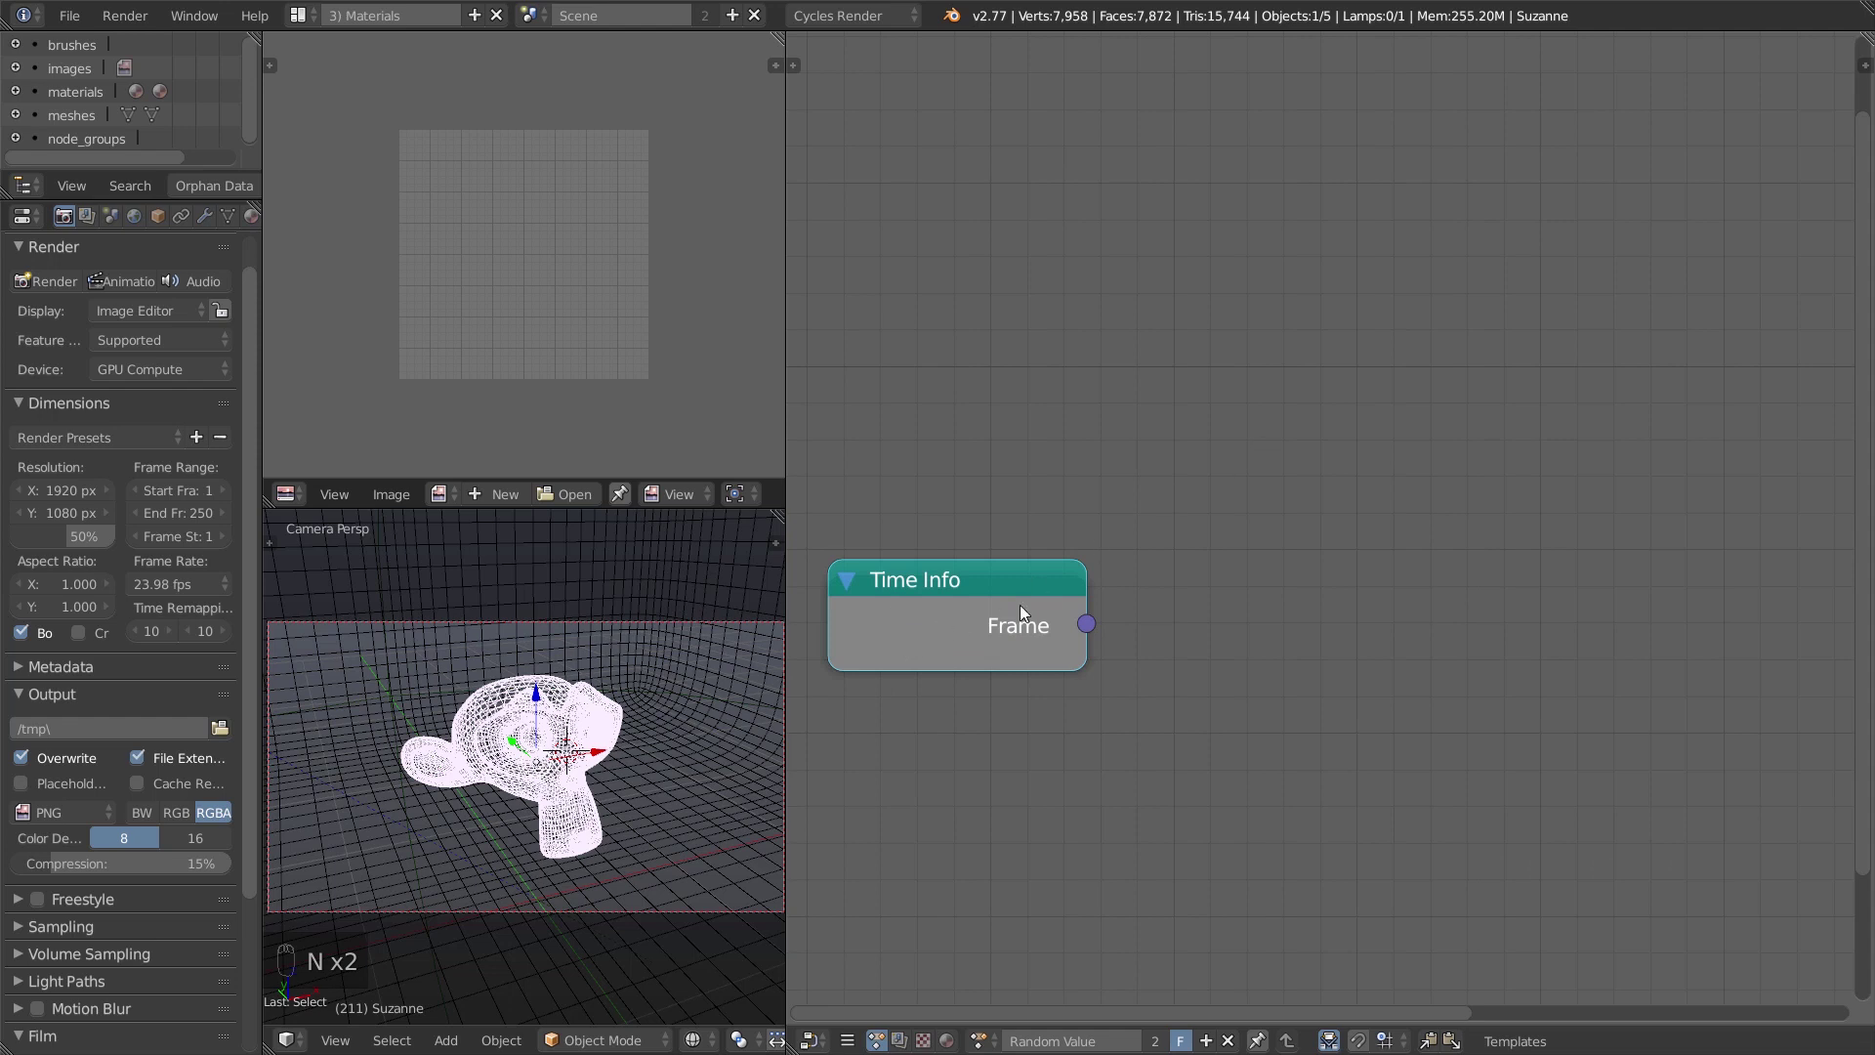
pyautogui.press('n')
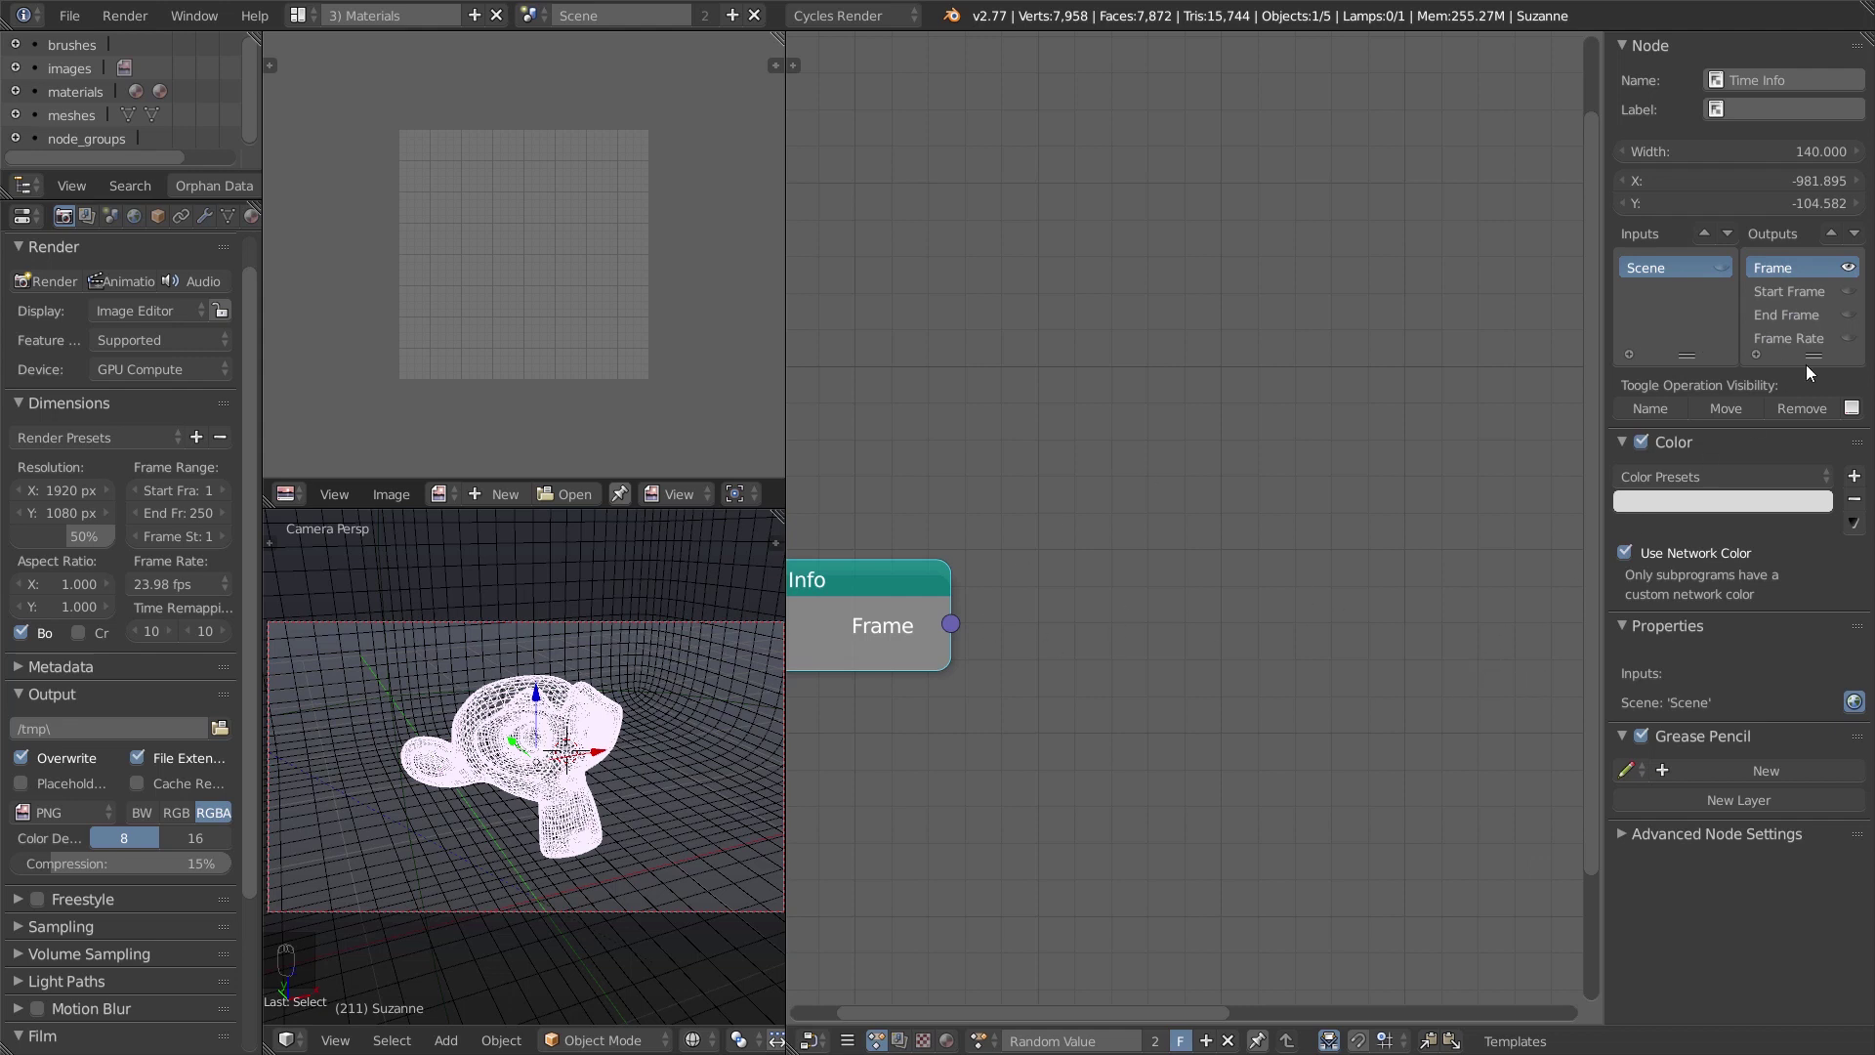
pyautogui.click(1818, 337)
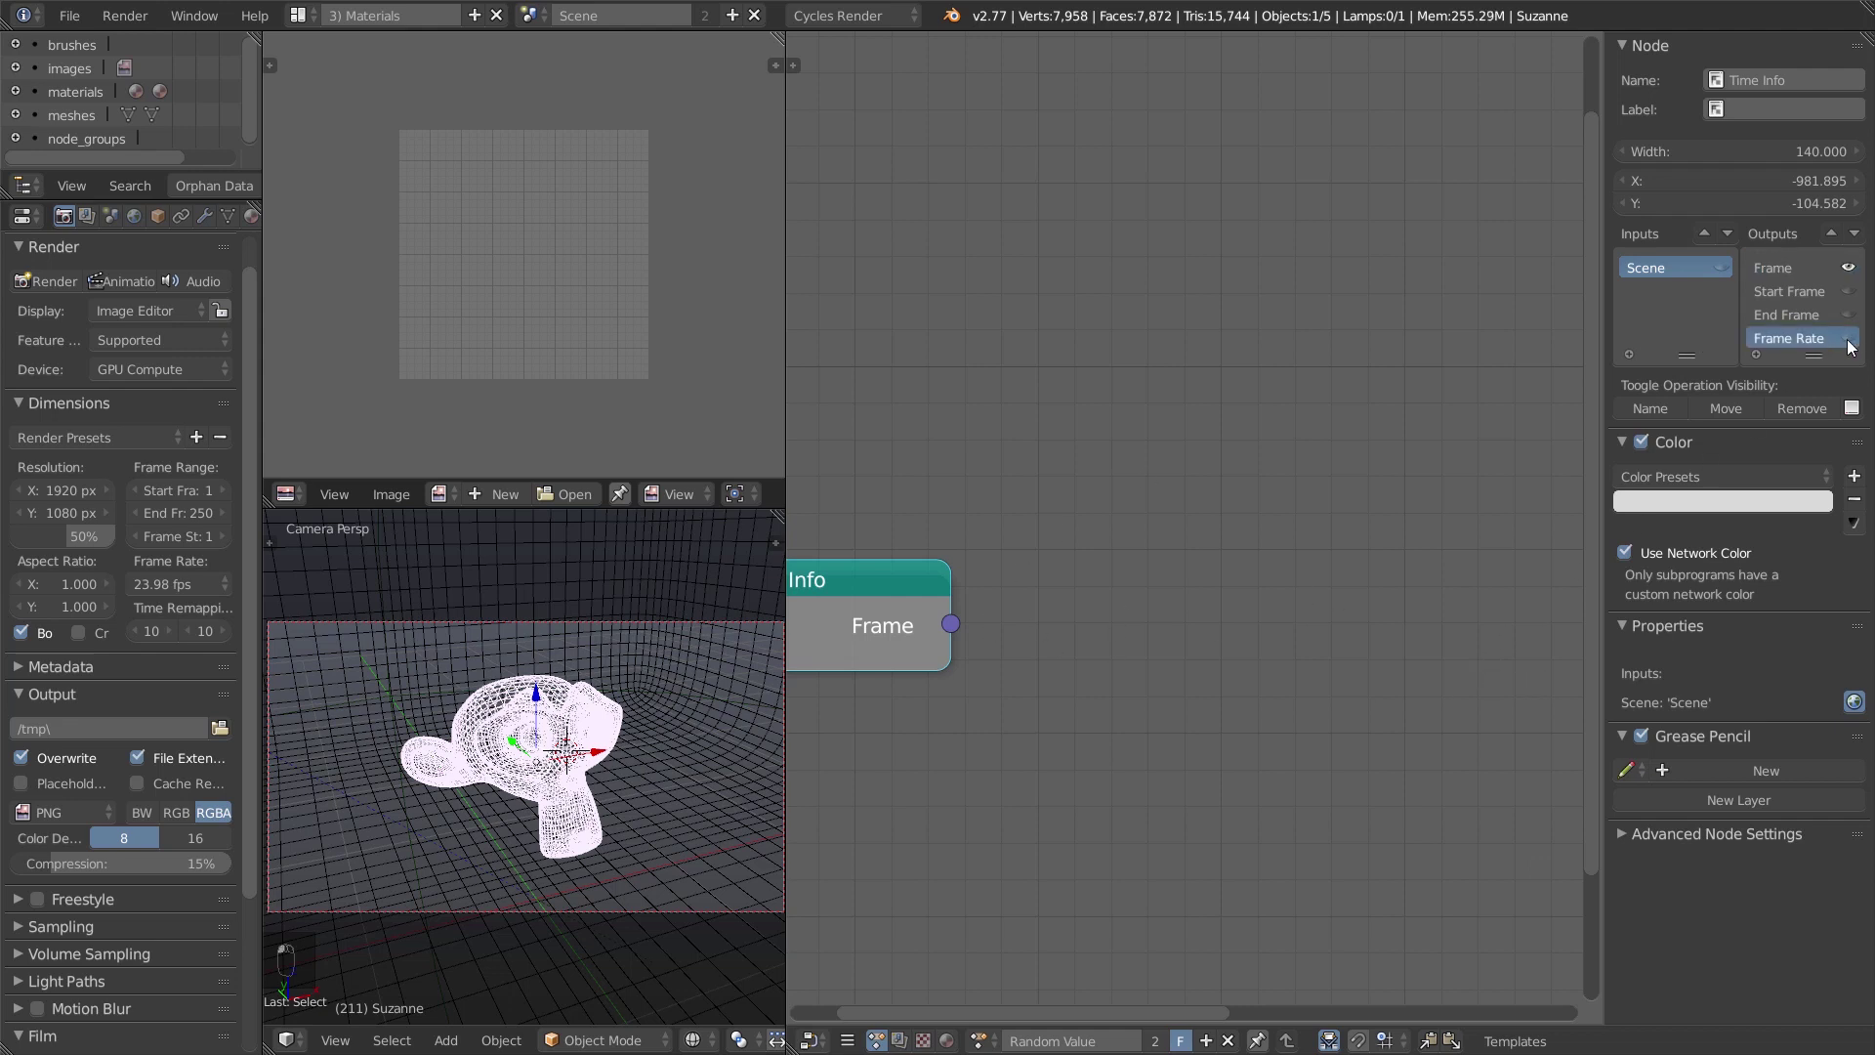
pyautogui.click(1848, 337)
pyautogui.moveTo(840, 653); pyautogui.dragTo(957, 646)
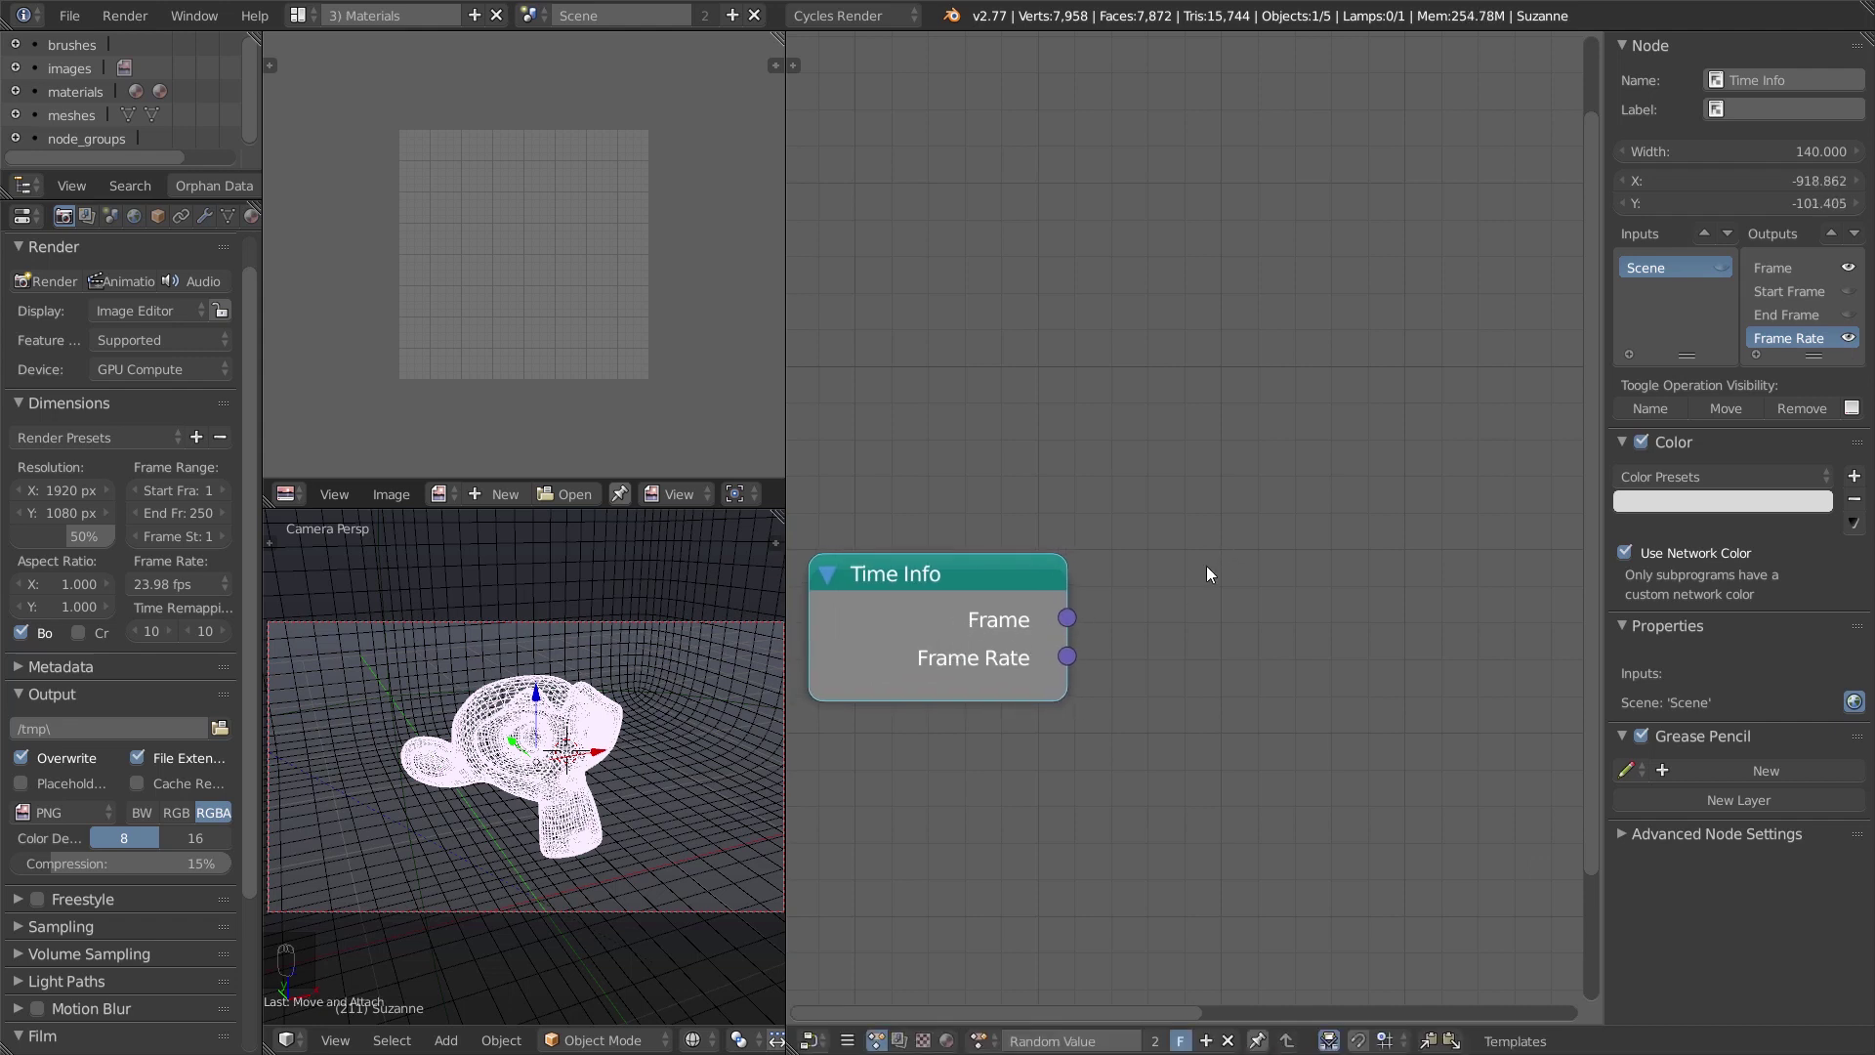
# Add a Particle Info node beside Time Info and show all of its outputs.
pyautogui.hotkey('shift', 'a')
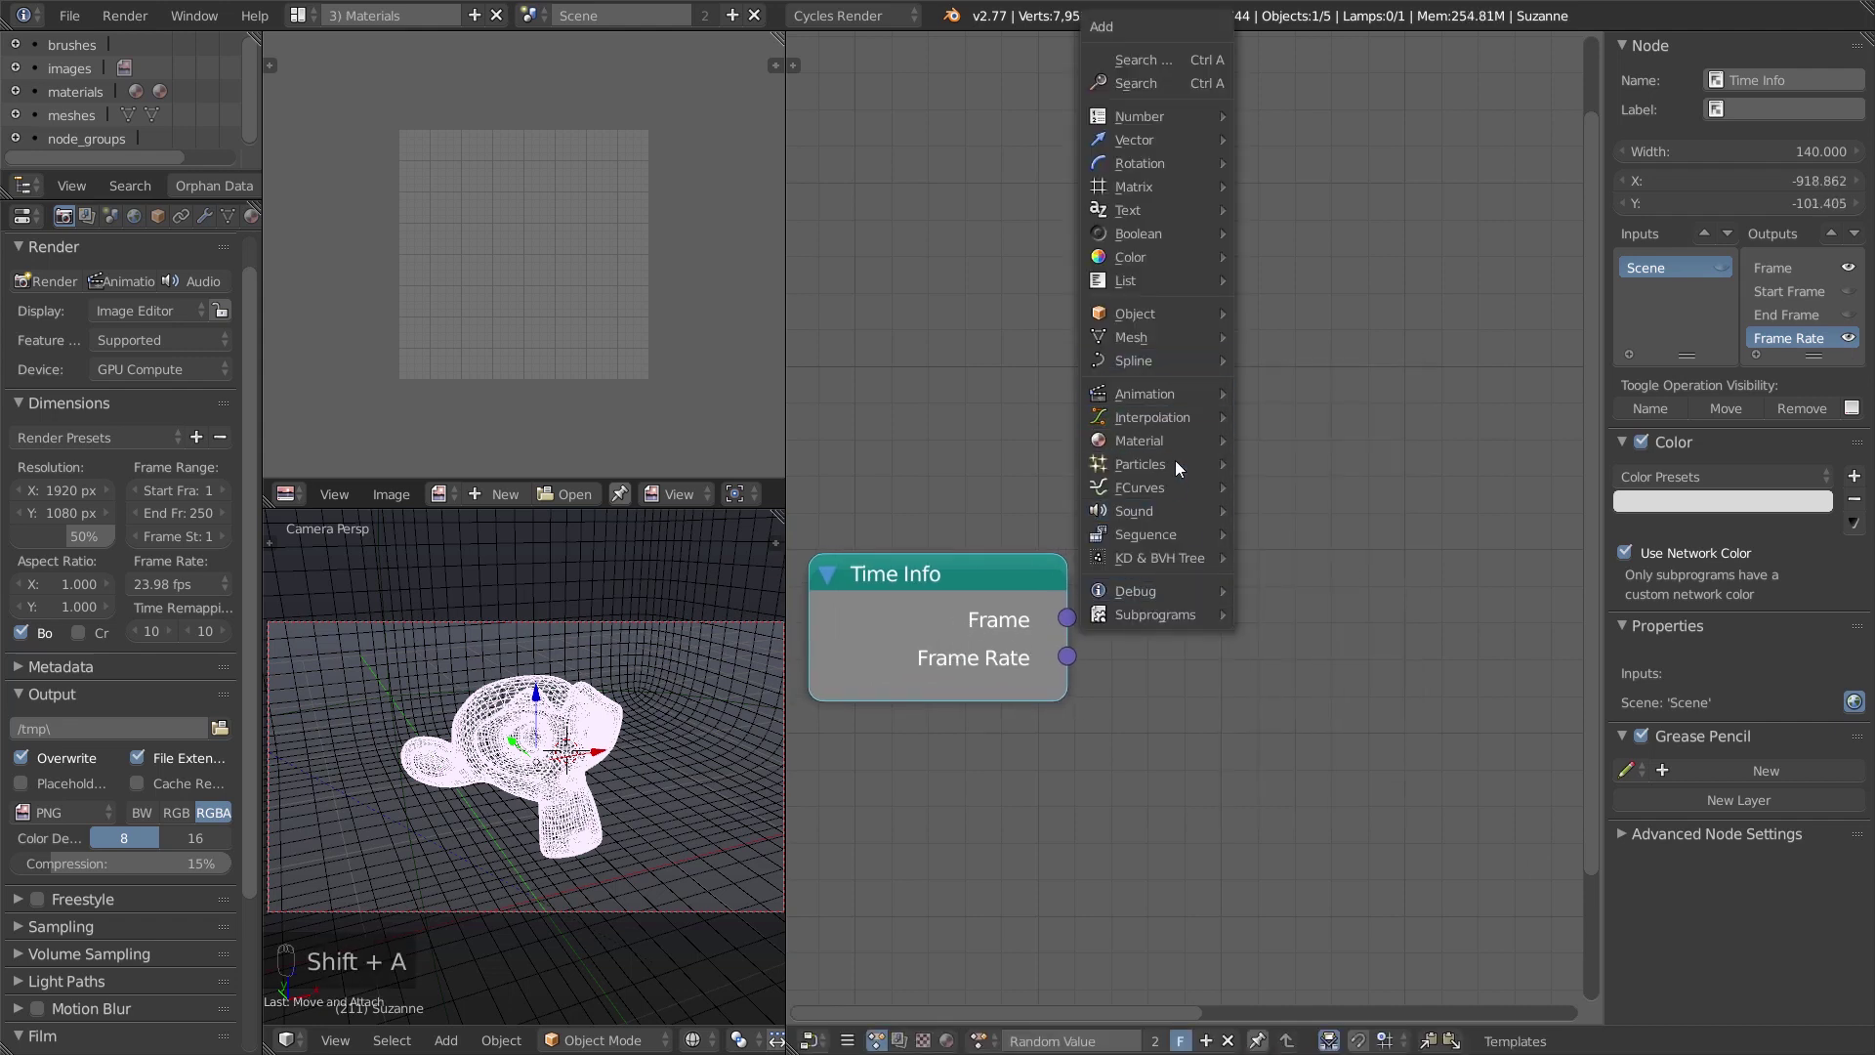
pyautogui.moveTo(1150, 465)
pyautogui.click(1332, 535)
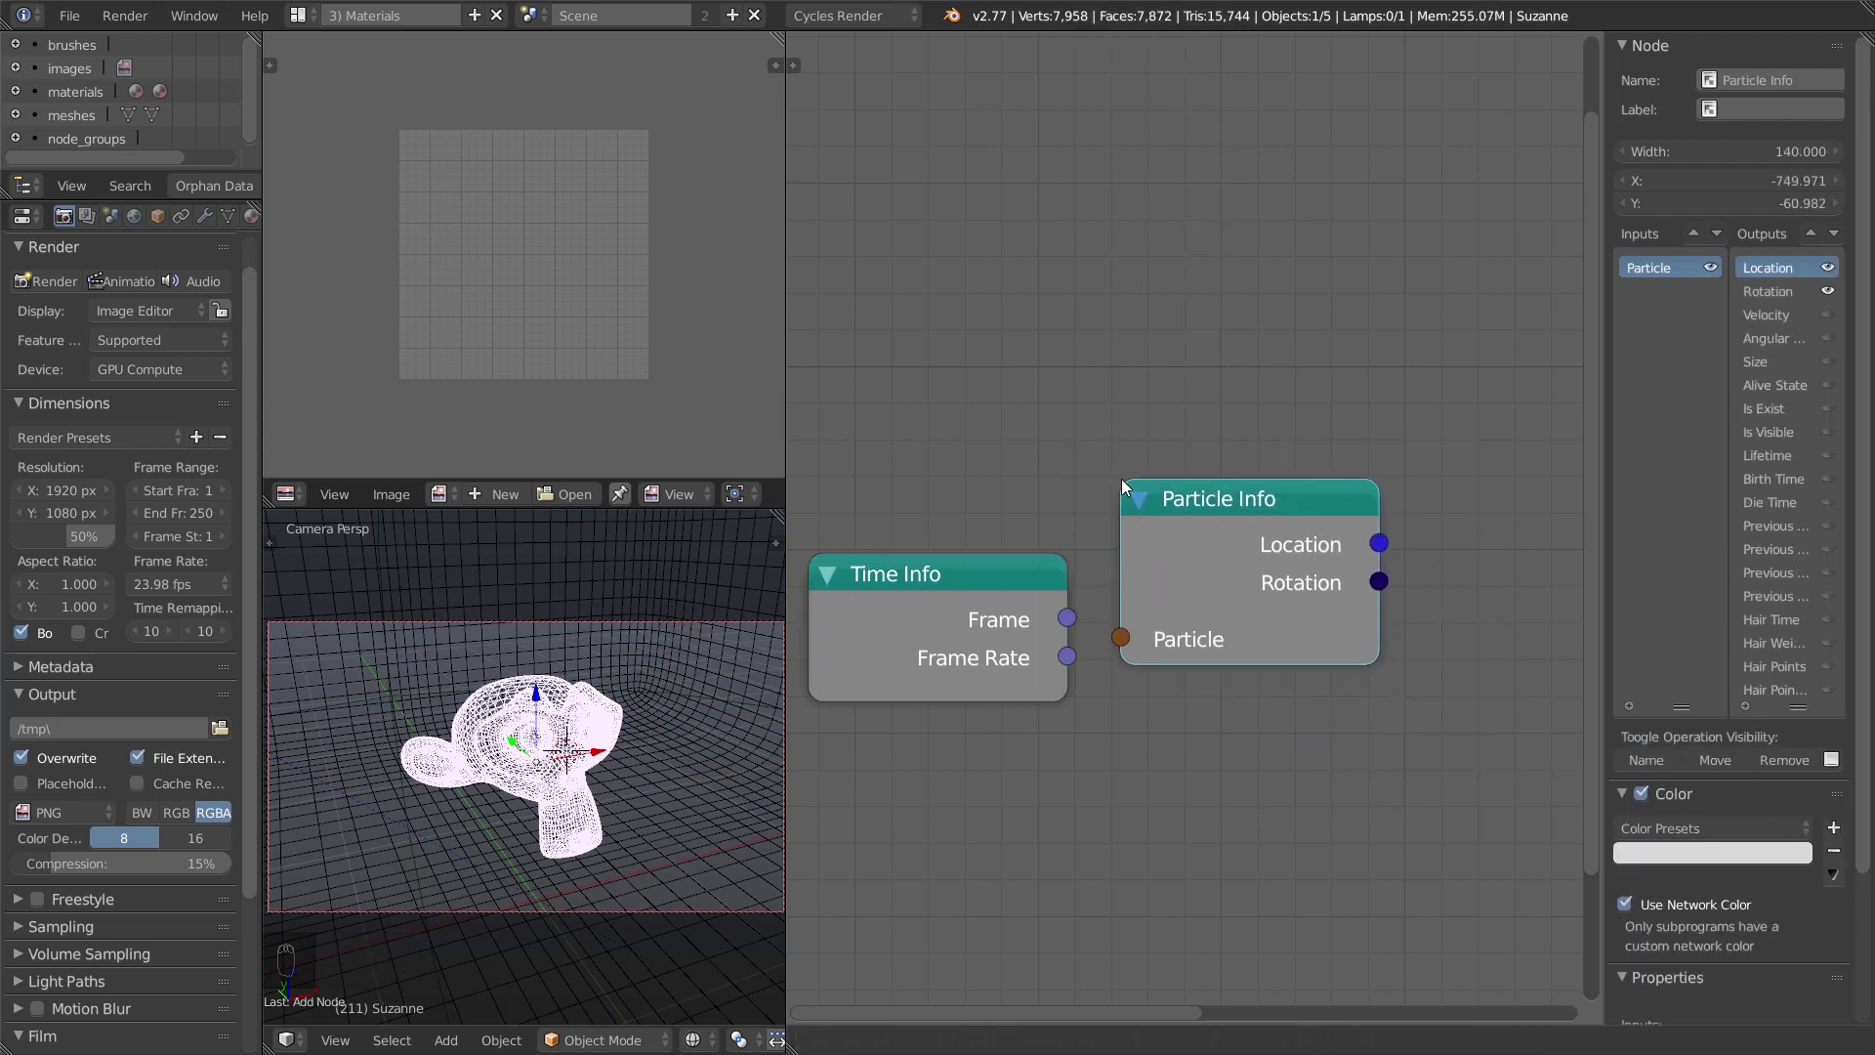
pyautogui.click(1138, 525)
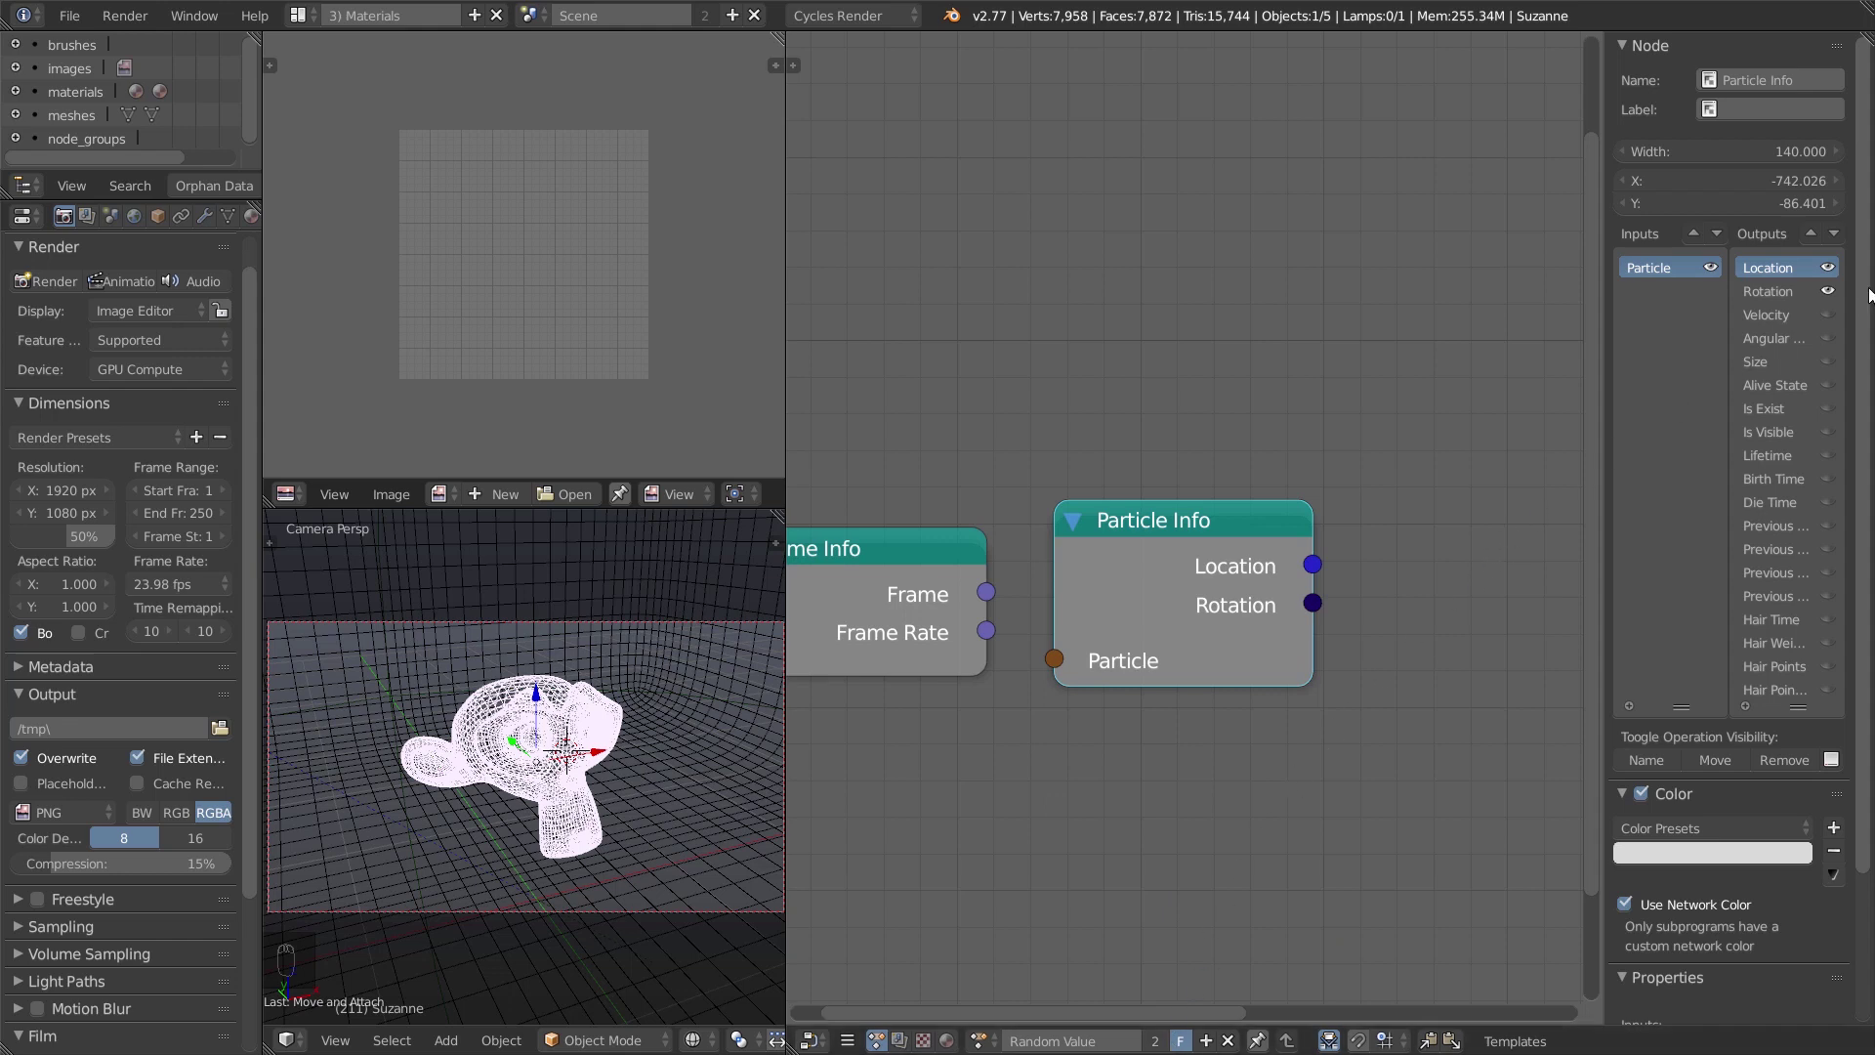
pyautogui.moveTo(1822, 312); pyautogui.dragTo(1808, 414)
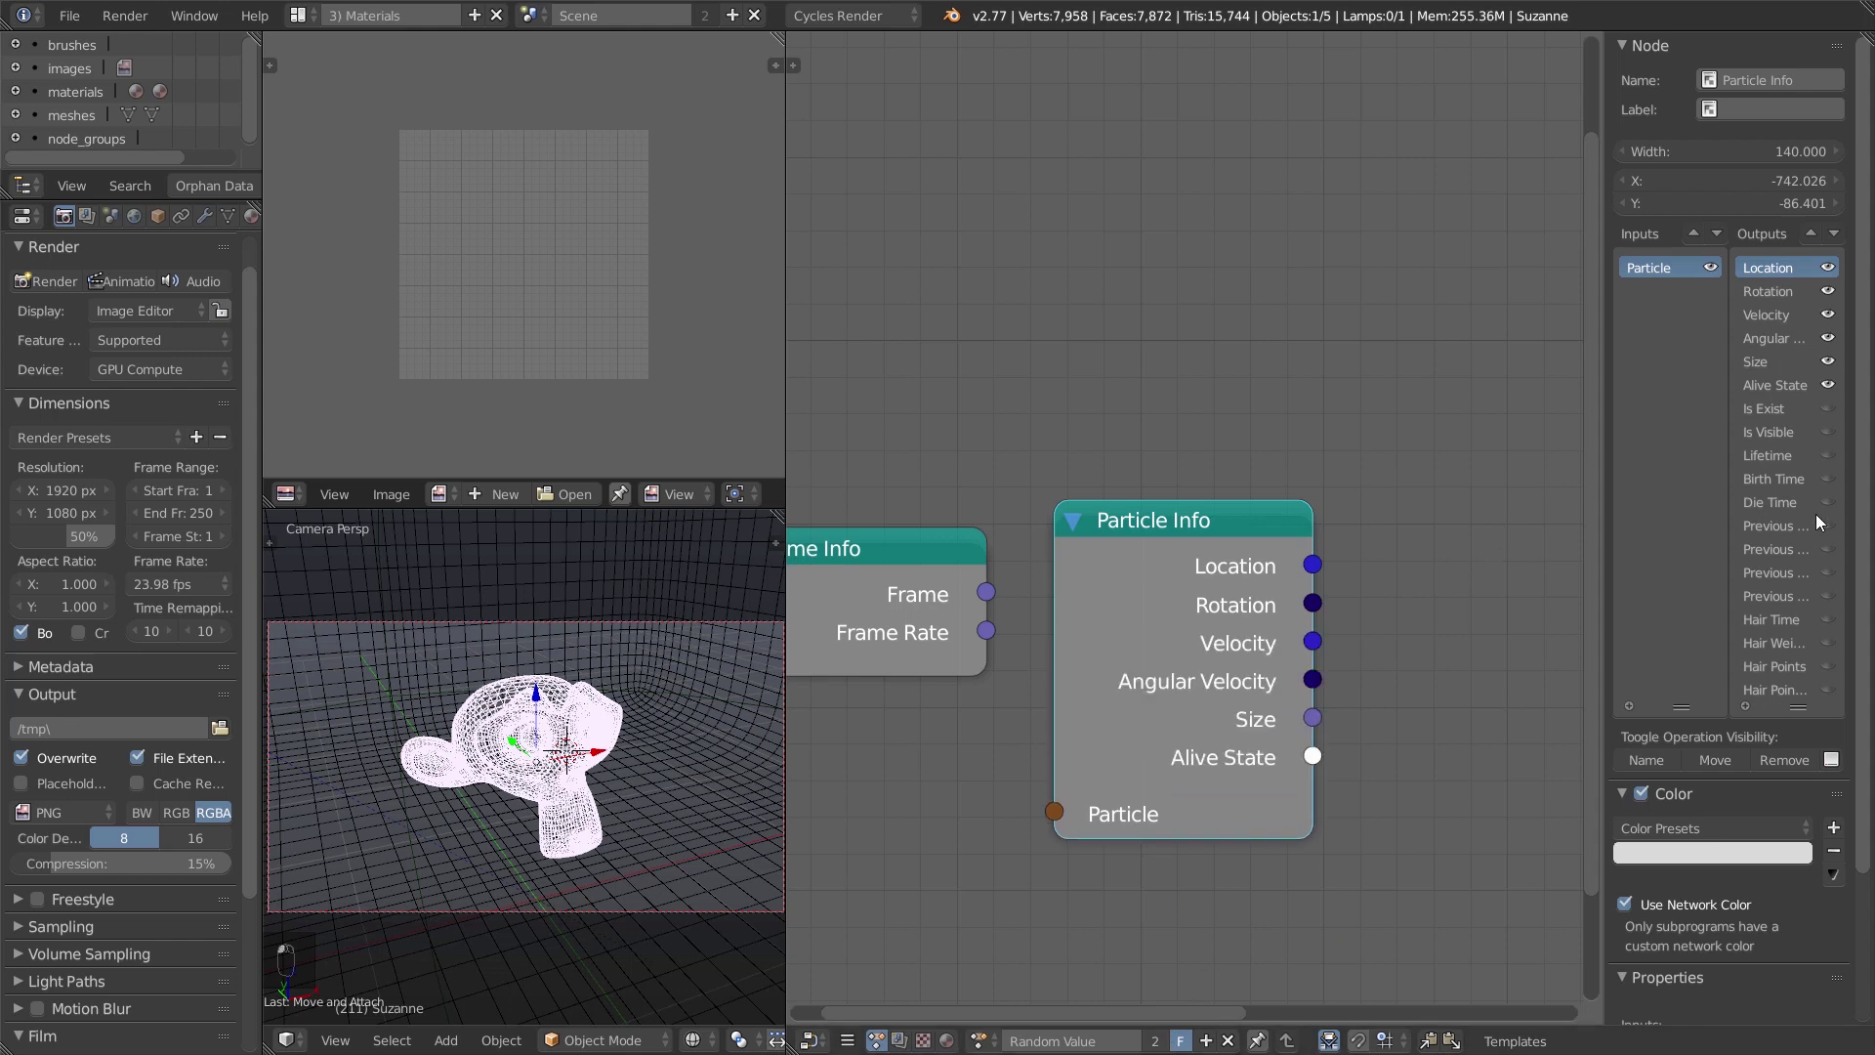
pyautogui.moveTo(1818, 522); pyautogui.dragTo(1831, 586)
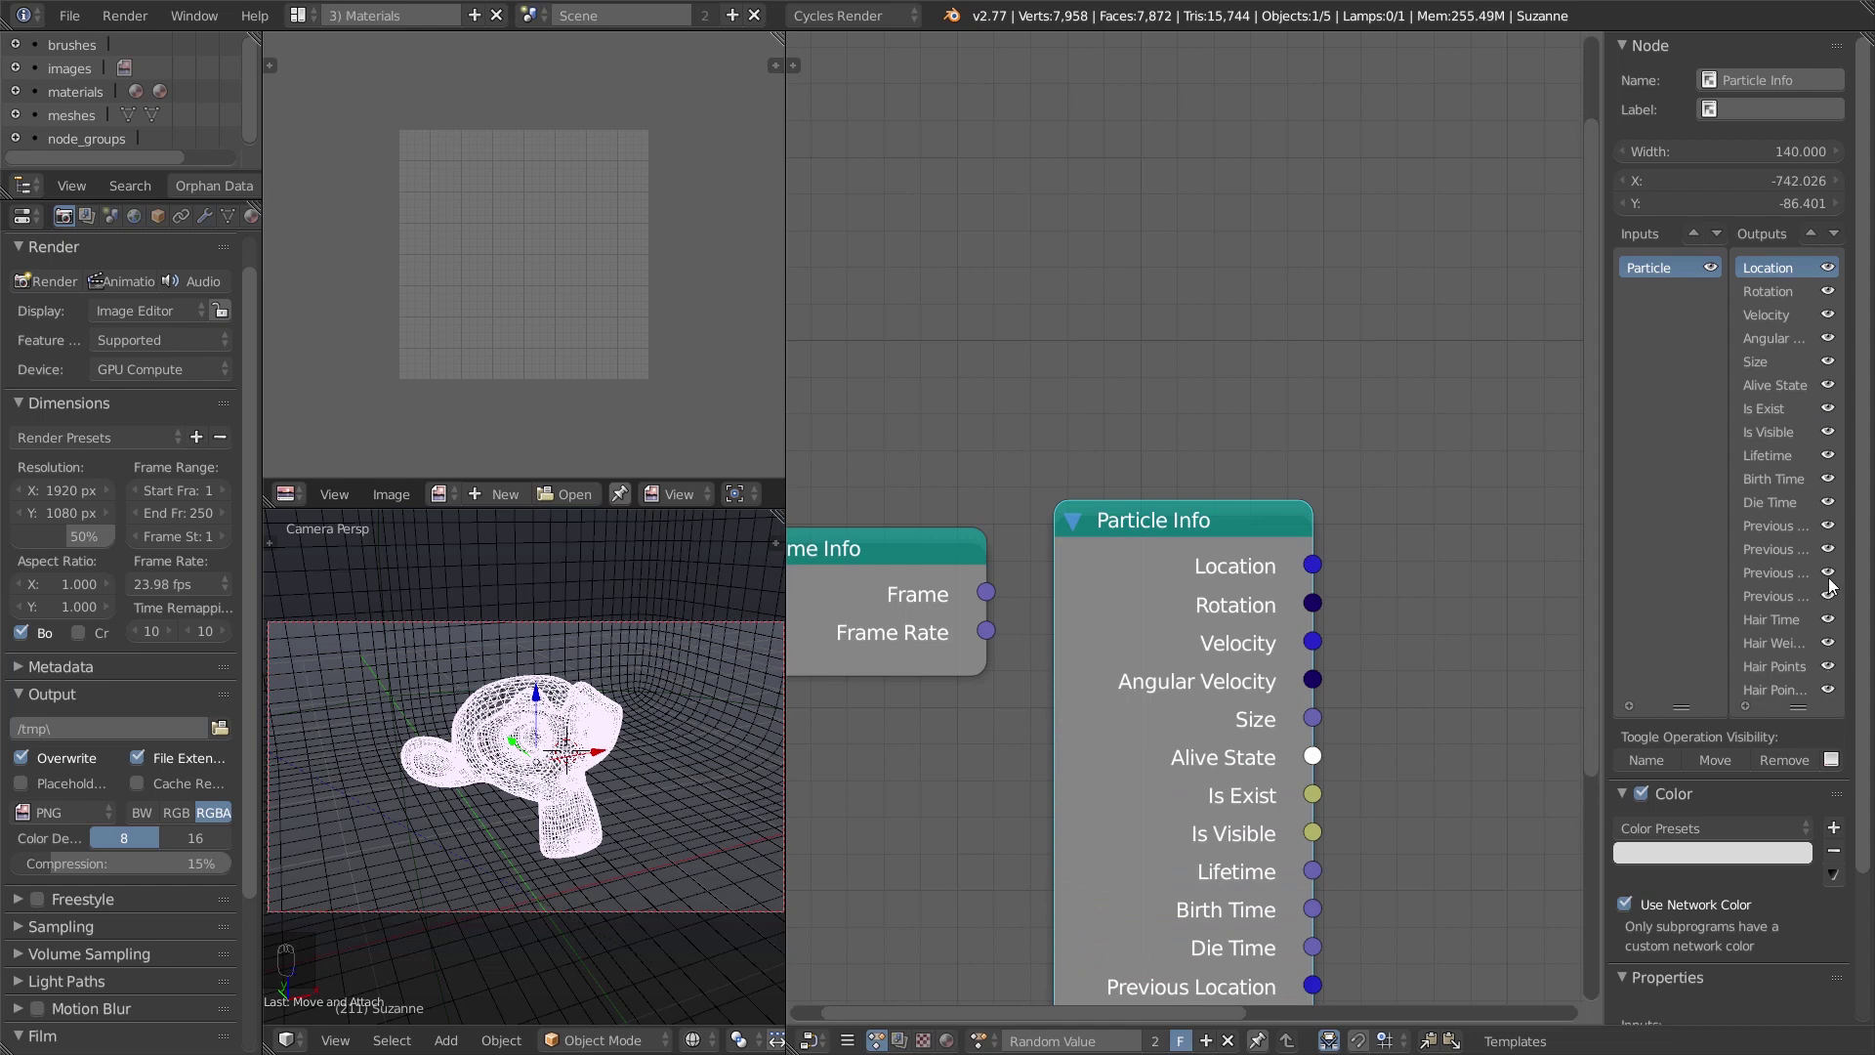
# Reposition the Particle Info node so it sits fully in view, leaving outputs unconnected.
pyautogui.scroll(-4, 1832, 586)
pyautogui.keyDown('shift'); pyautogui.scroll(-5, 1385, 725); pyautogui.keyUp('shift')
pyautogui.keyDown('shift'); pyautogui.scroll(-4, 1337, 629); pyautogui.keyUp('shift')
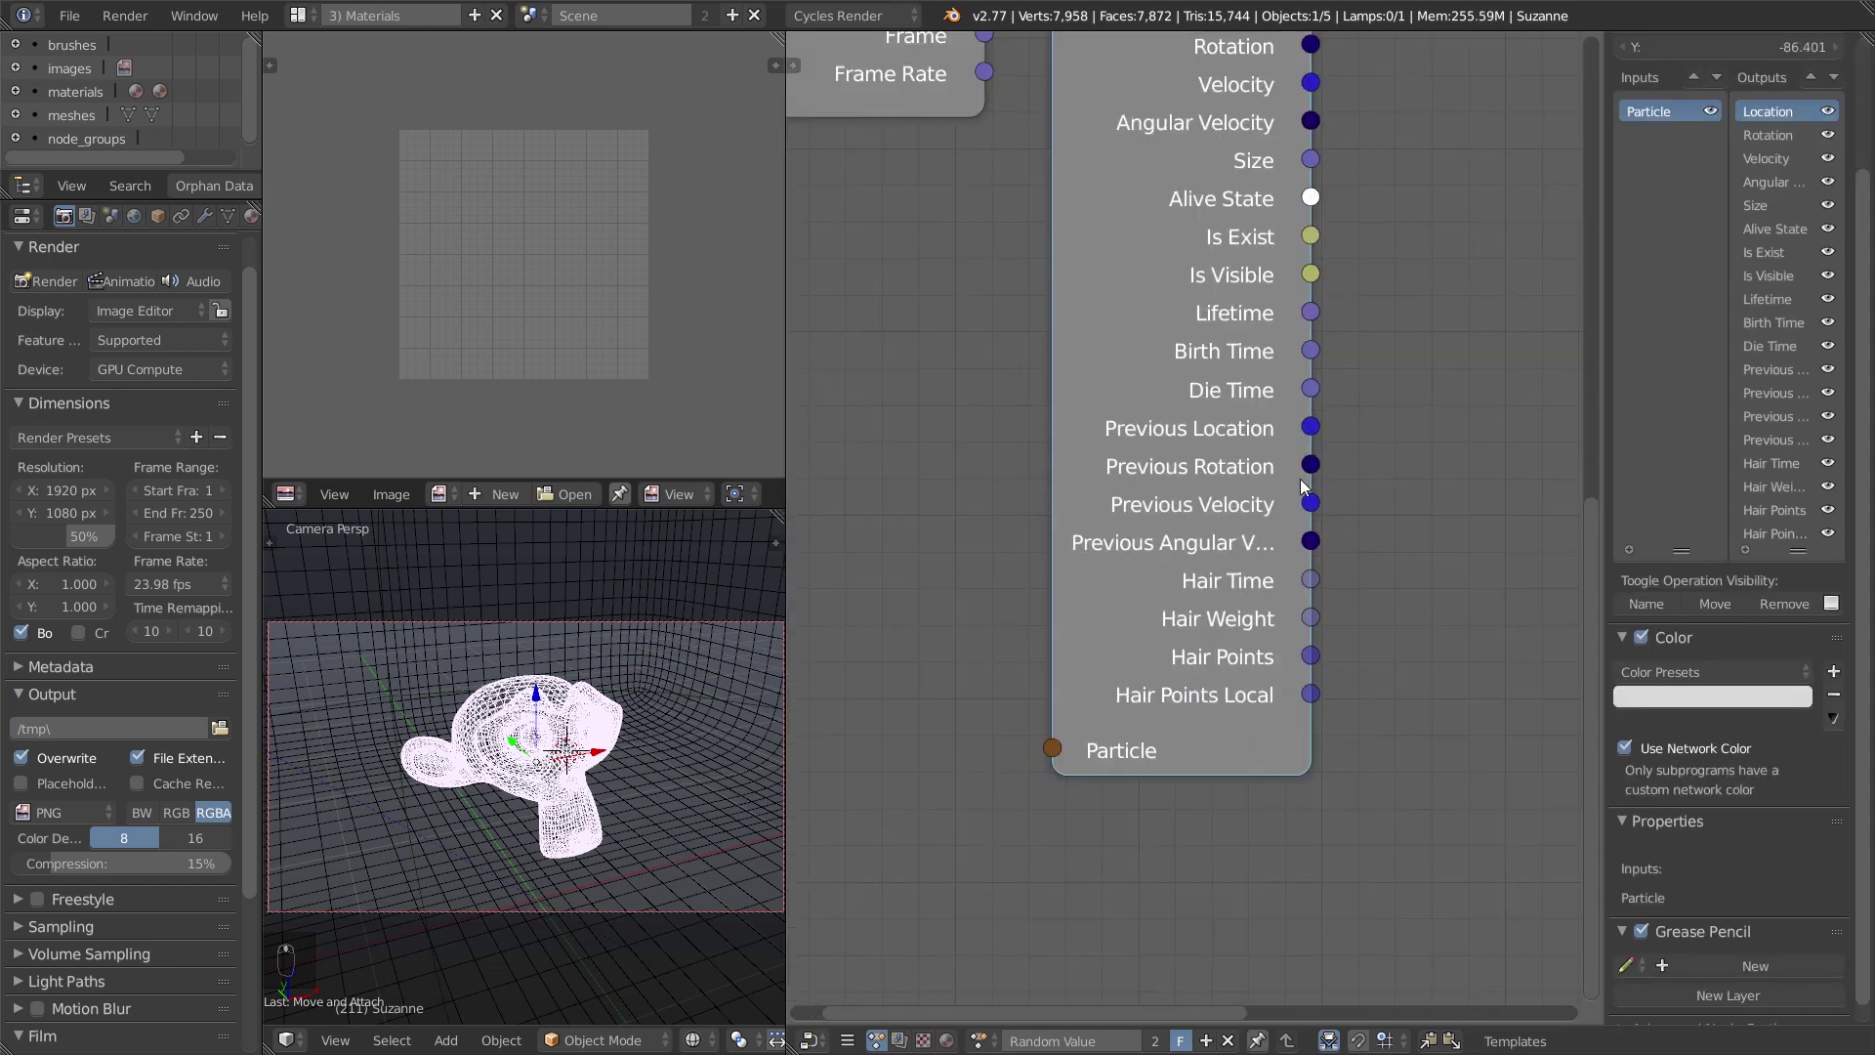
pyautogui.moveTo(1310, 464)
pyautogui.mouseDown()
pyautogui.moveTo(1369, 466)
pyautogui.moveTo(1322, 506)
pyautogui.mouseUp()
pyautogui.moveTo(1420, 459); pyautogui.dragTo(1408, 485, button='middle')
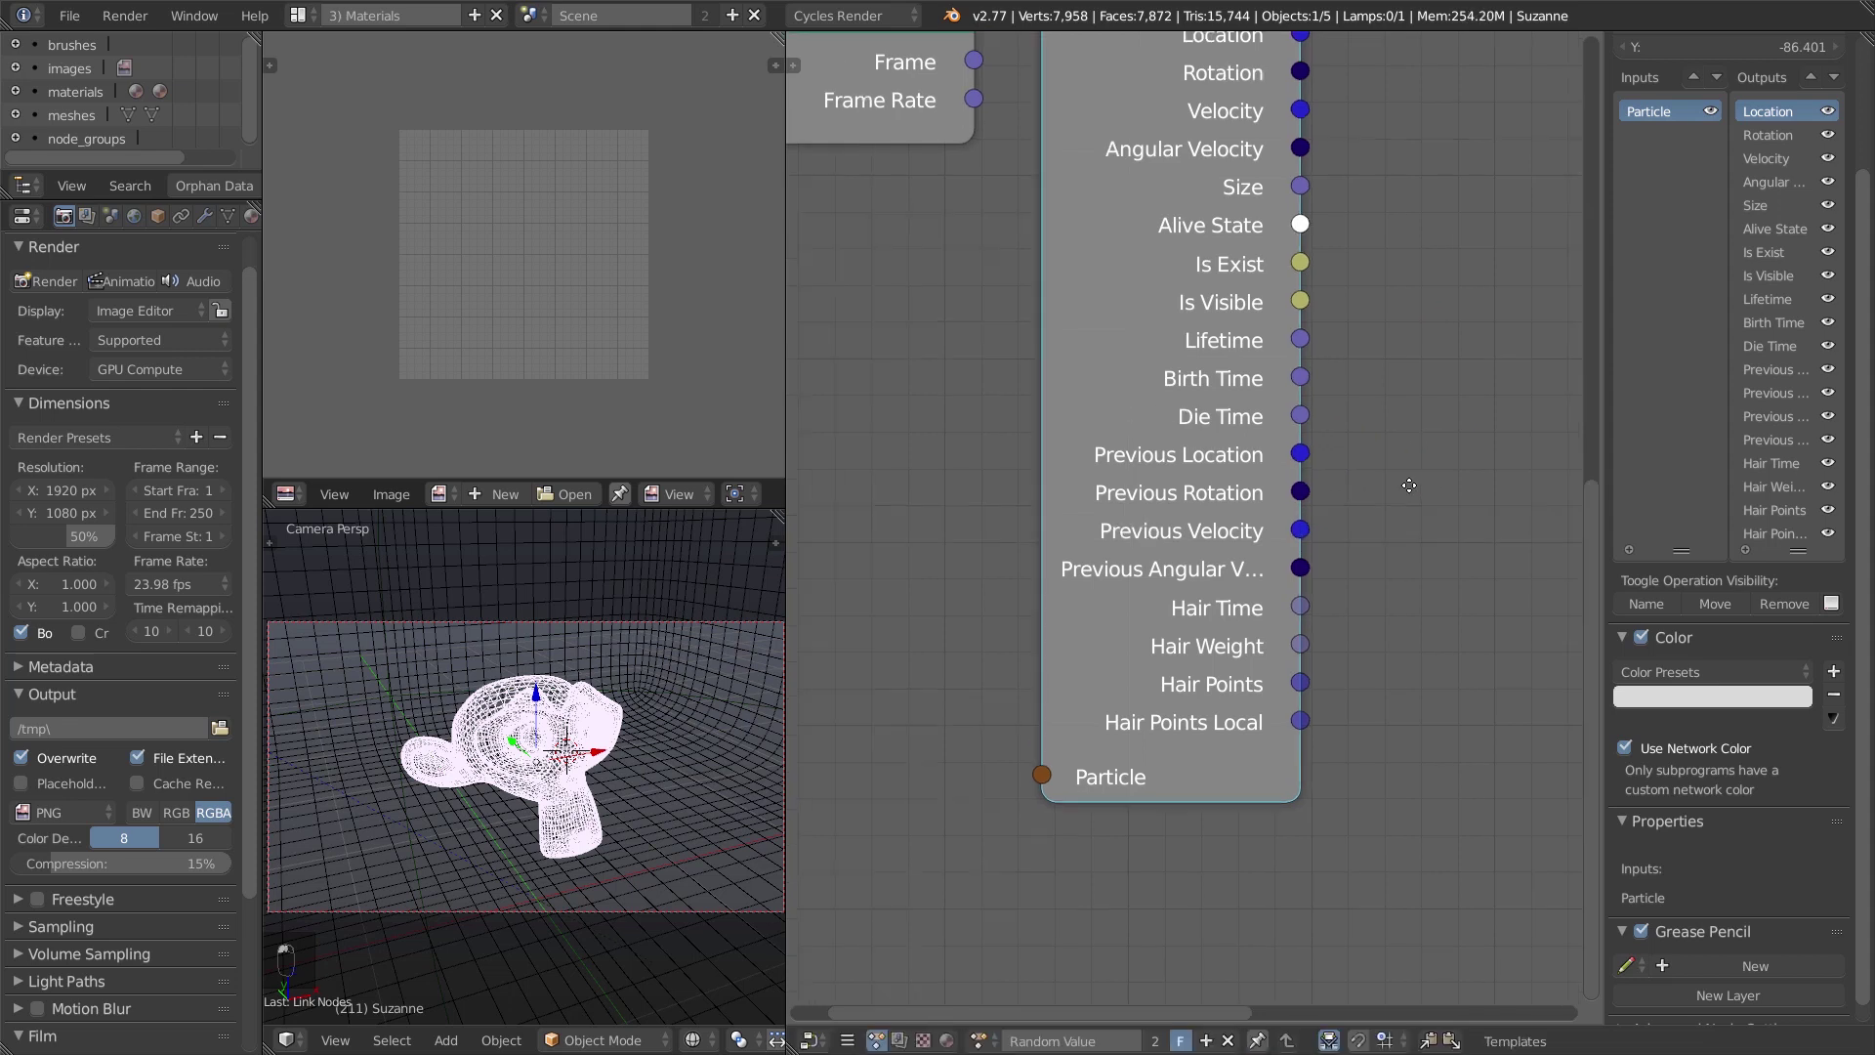
pyautogui.click(1341, 514)
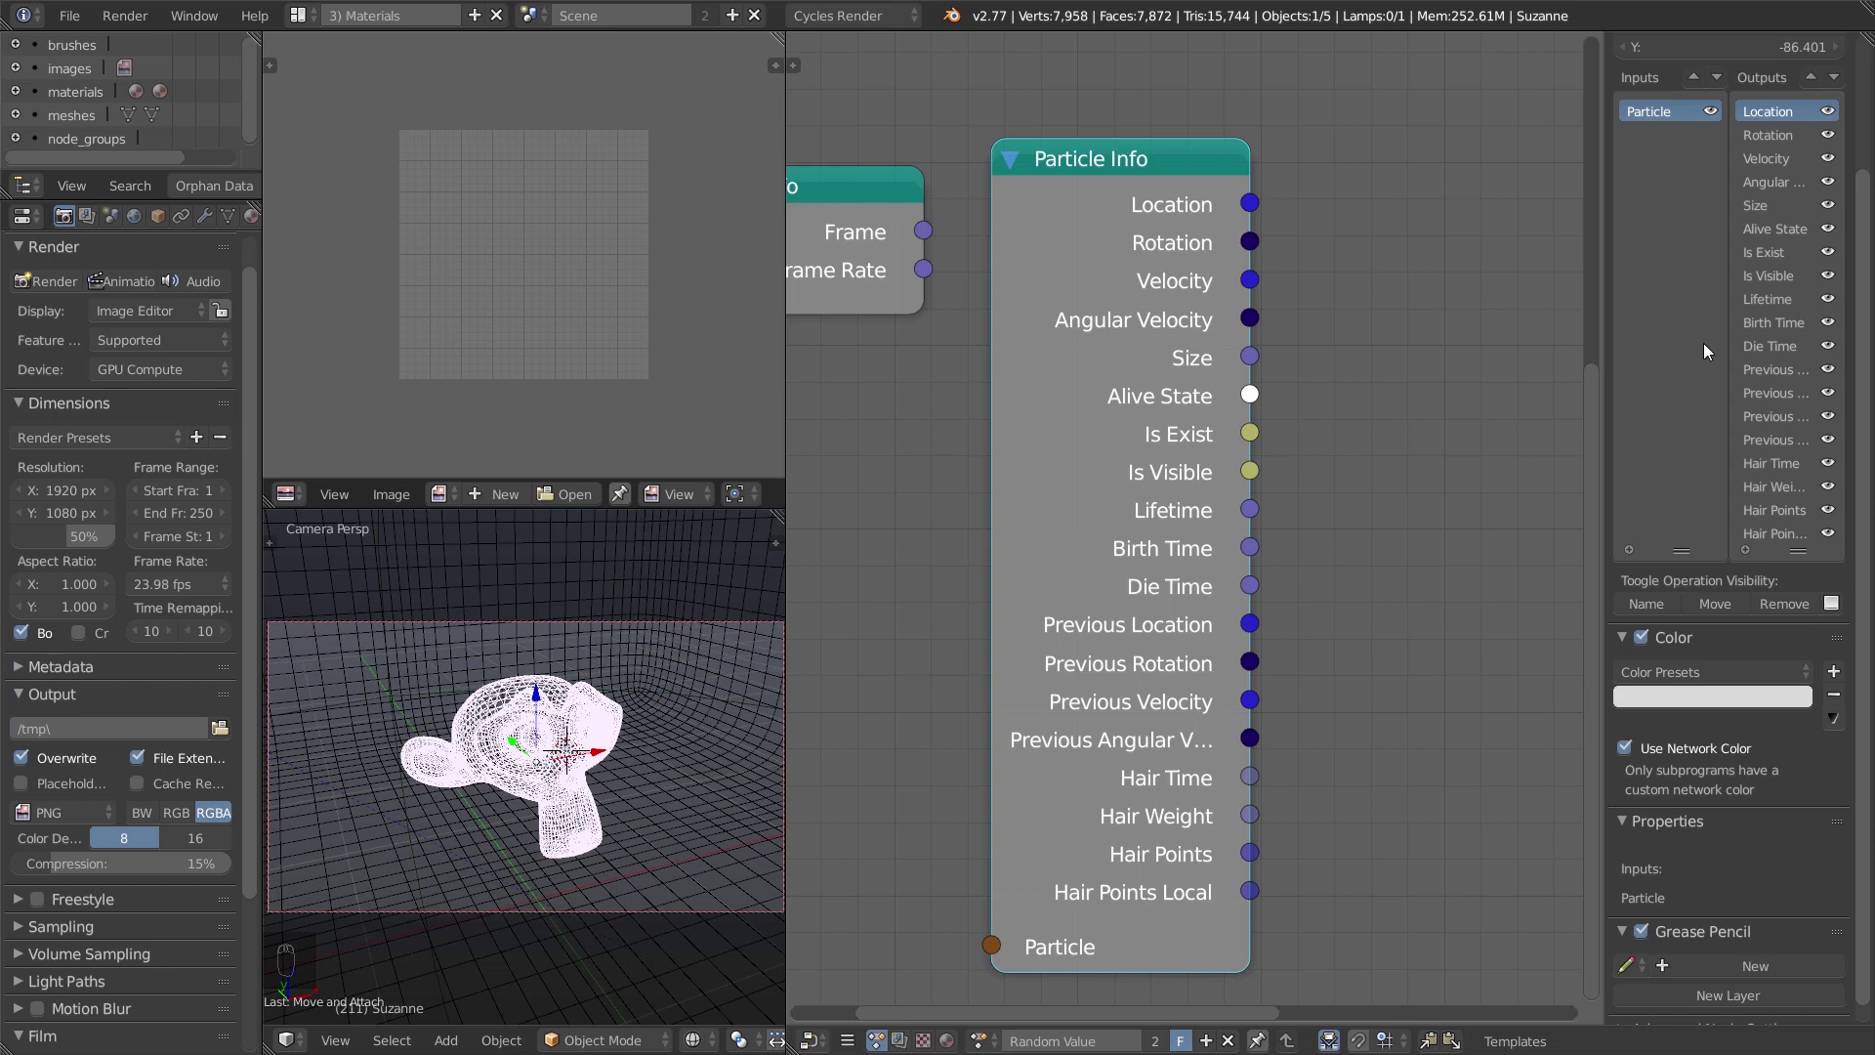
pyautogui.scroll(4, 1787, 267)
pyautogui.scroll(-3, 1746, 342)
pyautogui.scroll(4, 1749, 306)
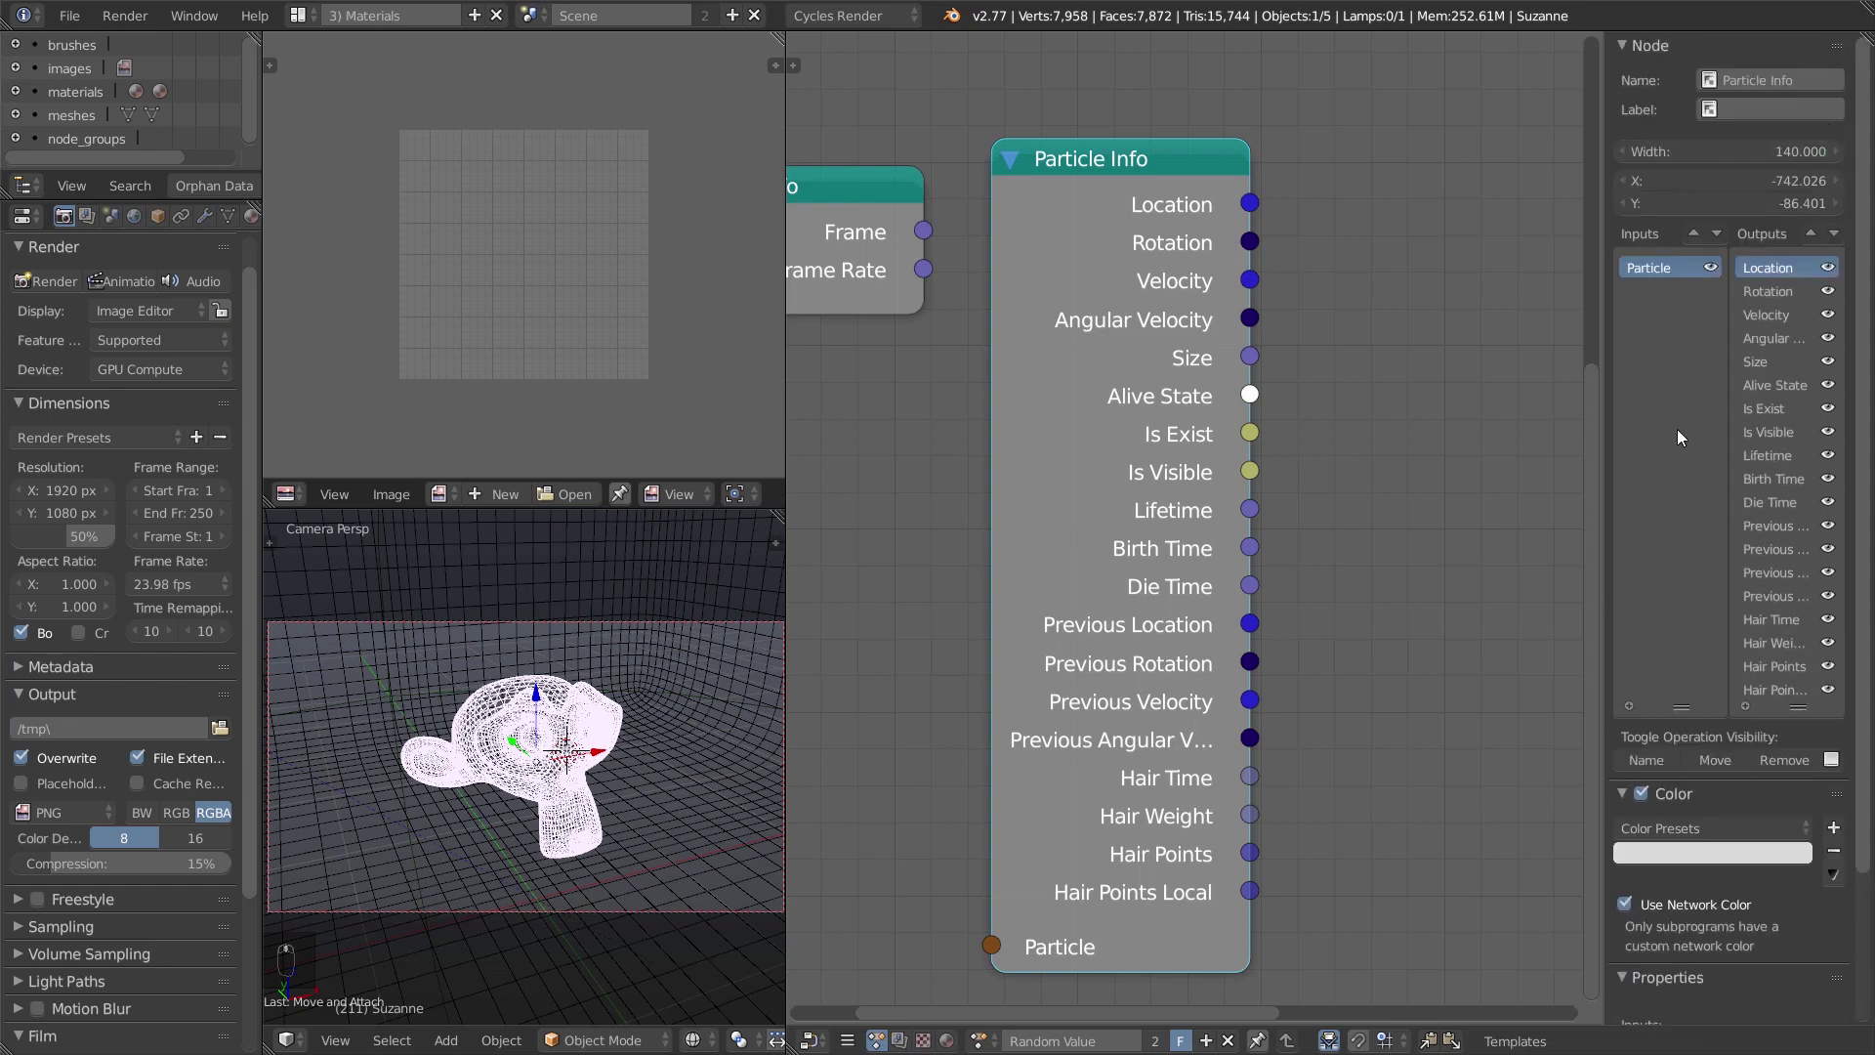
# Delete the Particle Info node and reposition Time Info to the left of the material nodes.
pyautogui.press('Insert')
pyautogui.press('Delete')
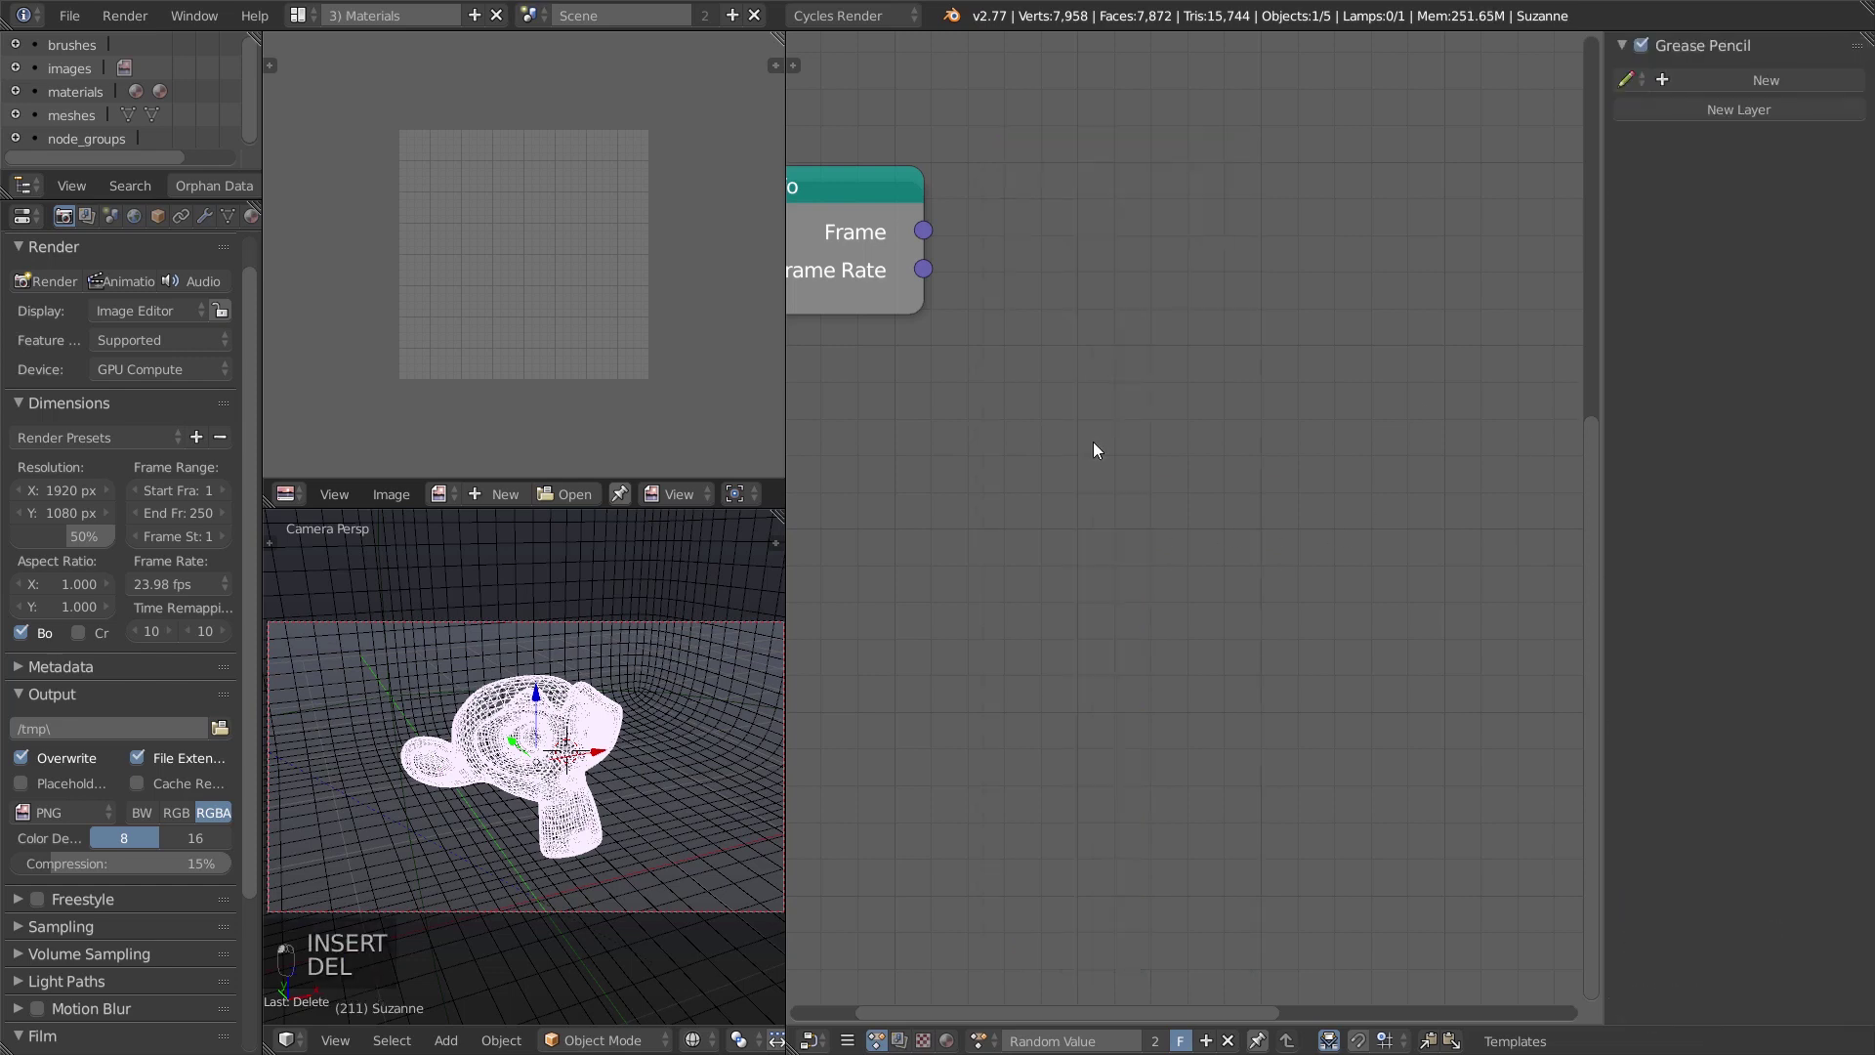
pyautogui.moveTo(1091, 452); pyautogui.dragTo(1267, 603, button='middle')
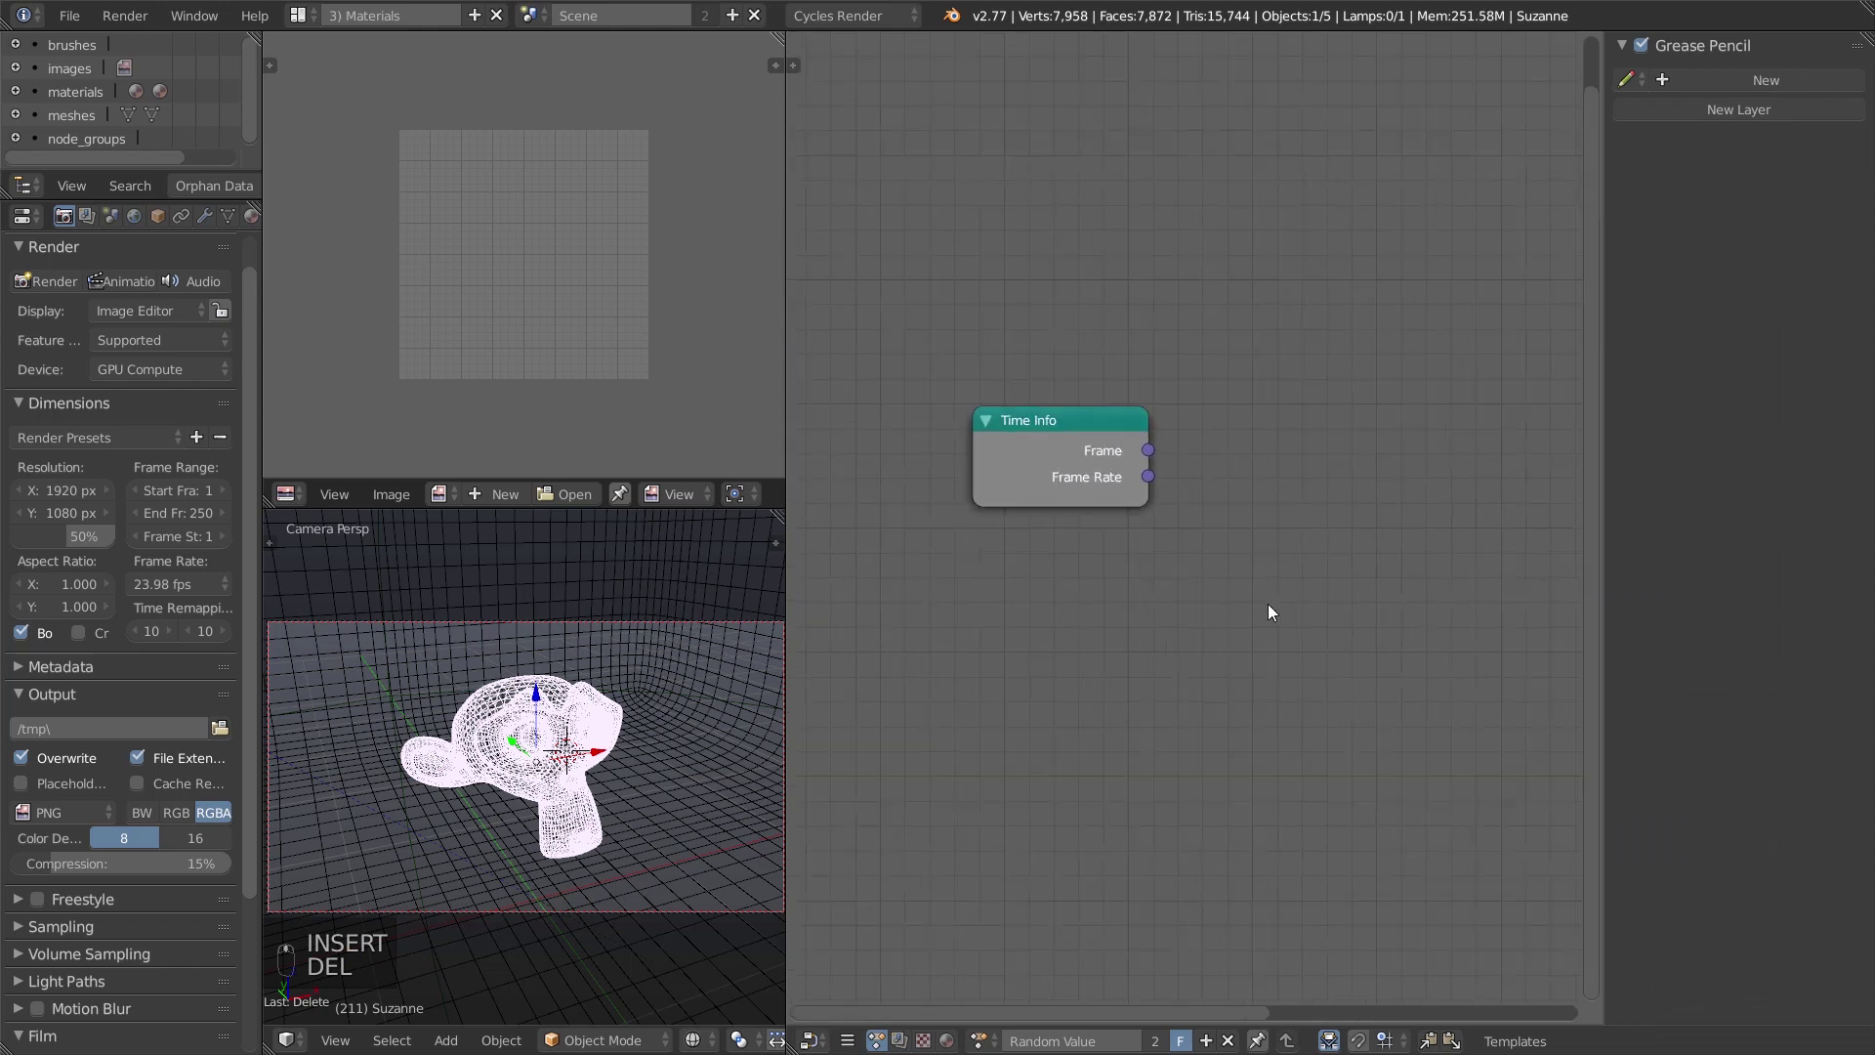
pyautogui.scroll(-1, 1179, 635)
pyautogui.press('n')
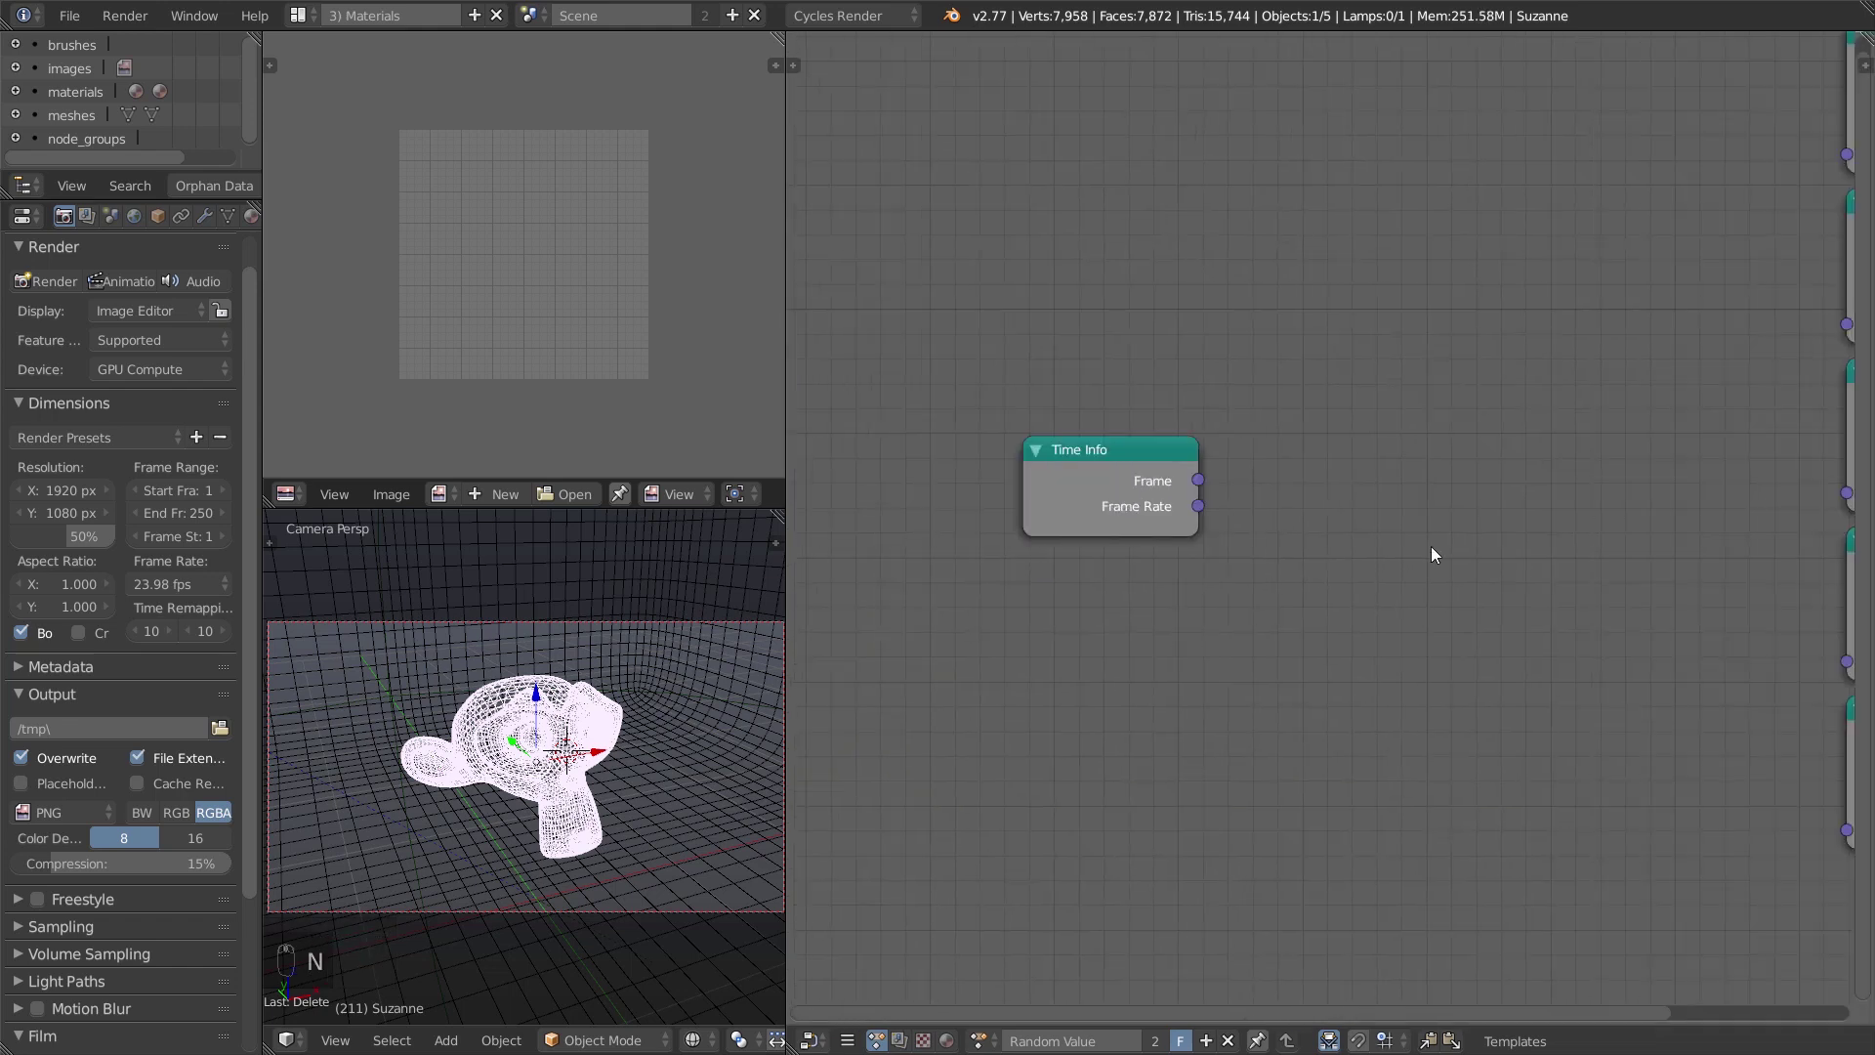
pyautogui.moveTo(1390, 560); pyautogui.dragTo(1268, 619, button='middle')
pyautogui.moveTo(1053, 572); pyautogui.dragTo(903, 572)
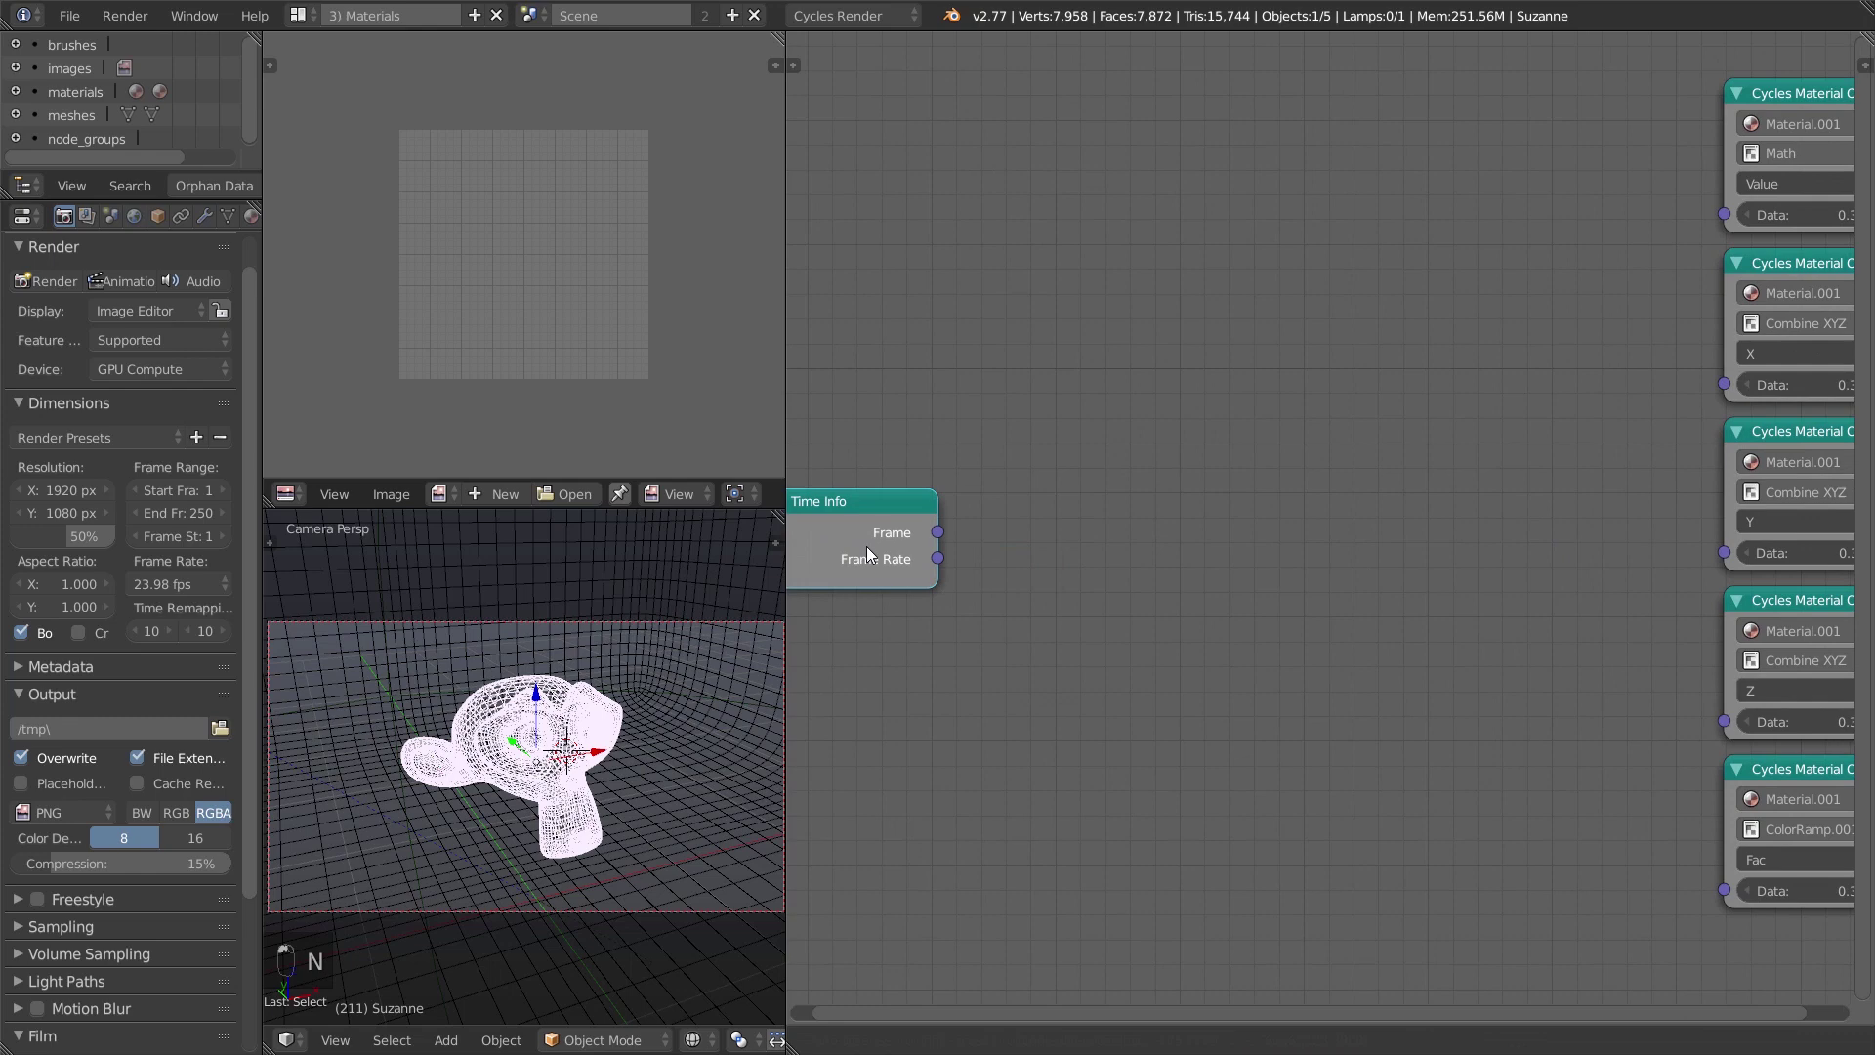
pyautogui.moveTo(1072, 722); pyautogui.dragTo(1063, 683, button='middle')
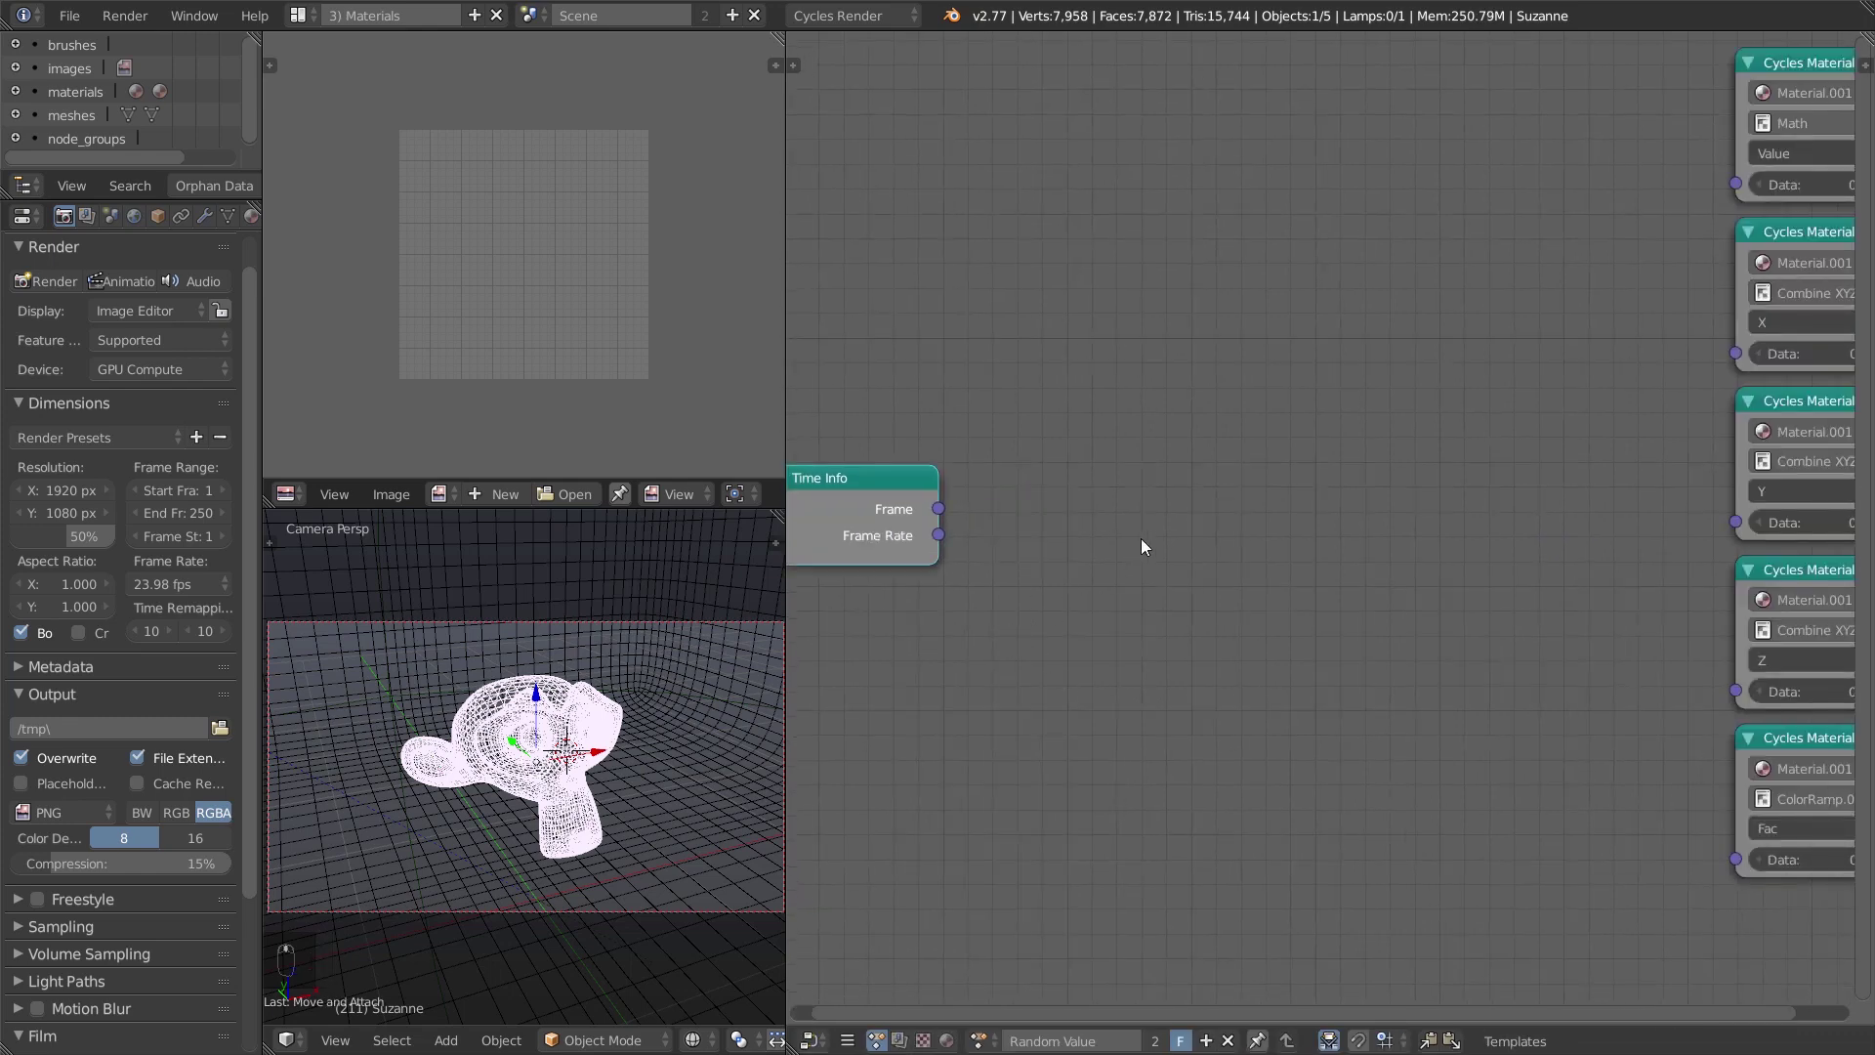
# Add a Repeat Time node beside the Time Info node.
pyautogui.hotkey('shift', 'a')
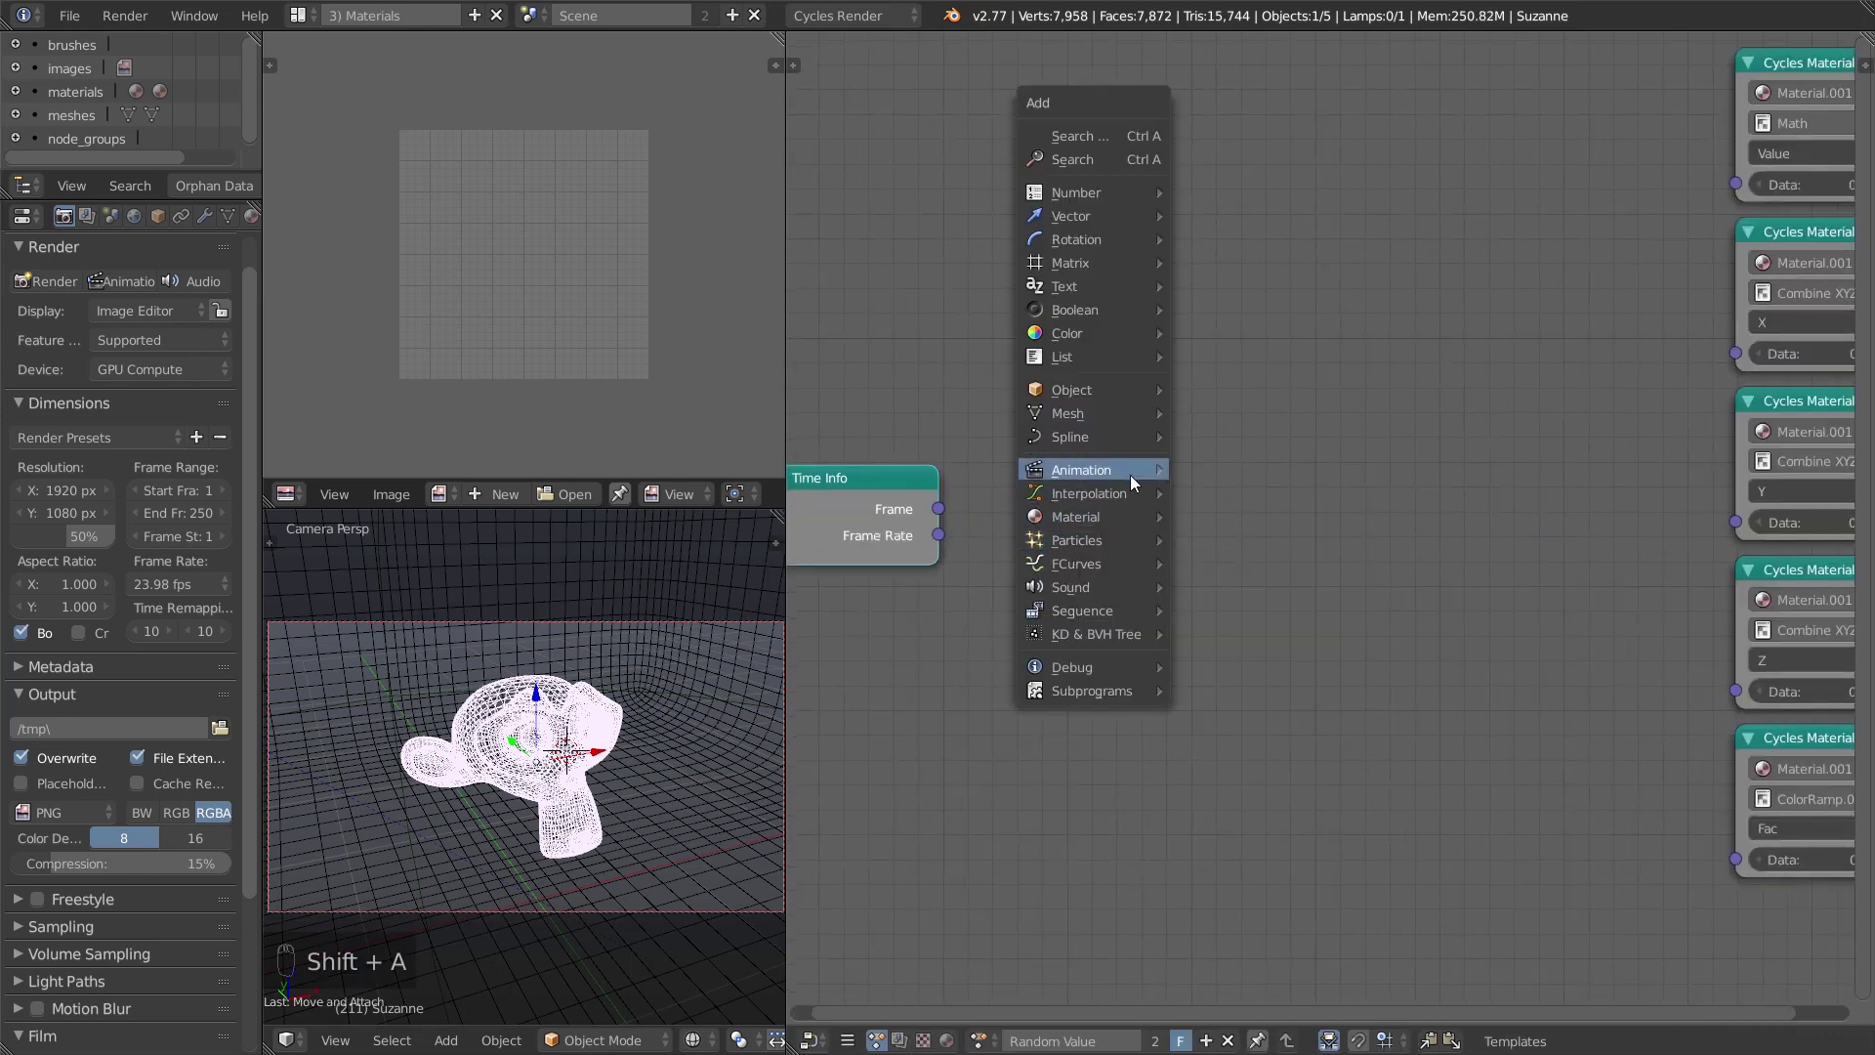
pyautogui.click(1225, 515)
pyautogui.click(1028, 445)
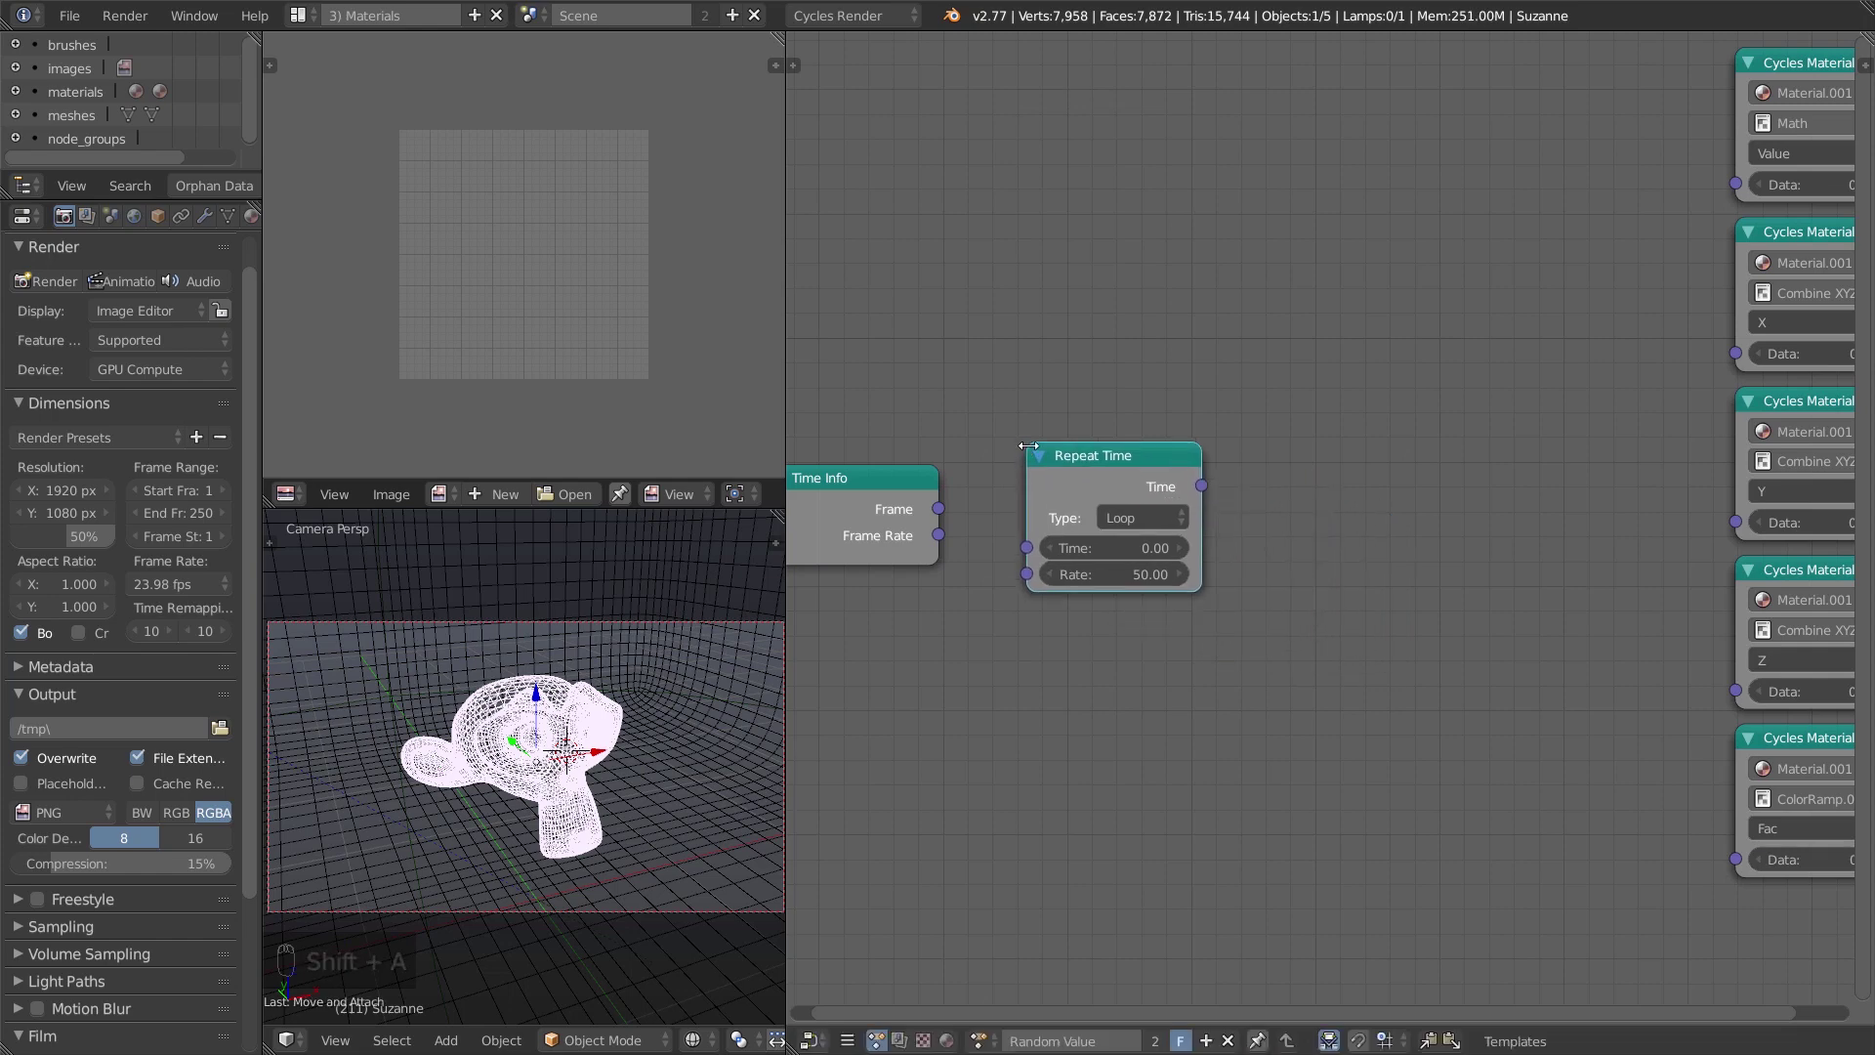
pyautogui.scroll(3, 1016, 565)
pyautogui.moveTo(982, 551); pyautogui.dragTo(1261, 594, button='middle')
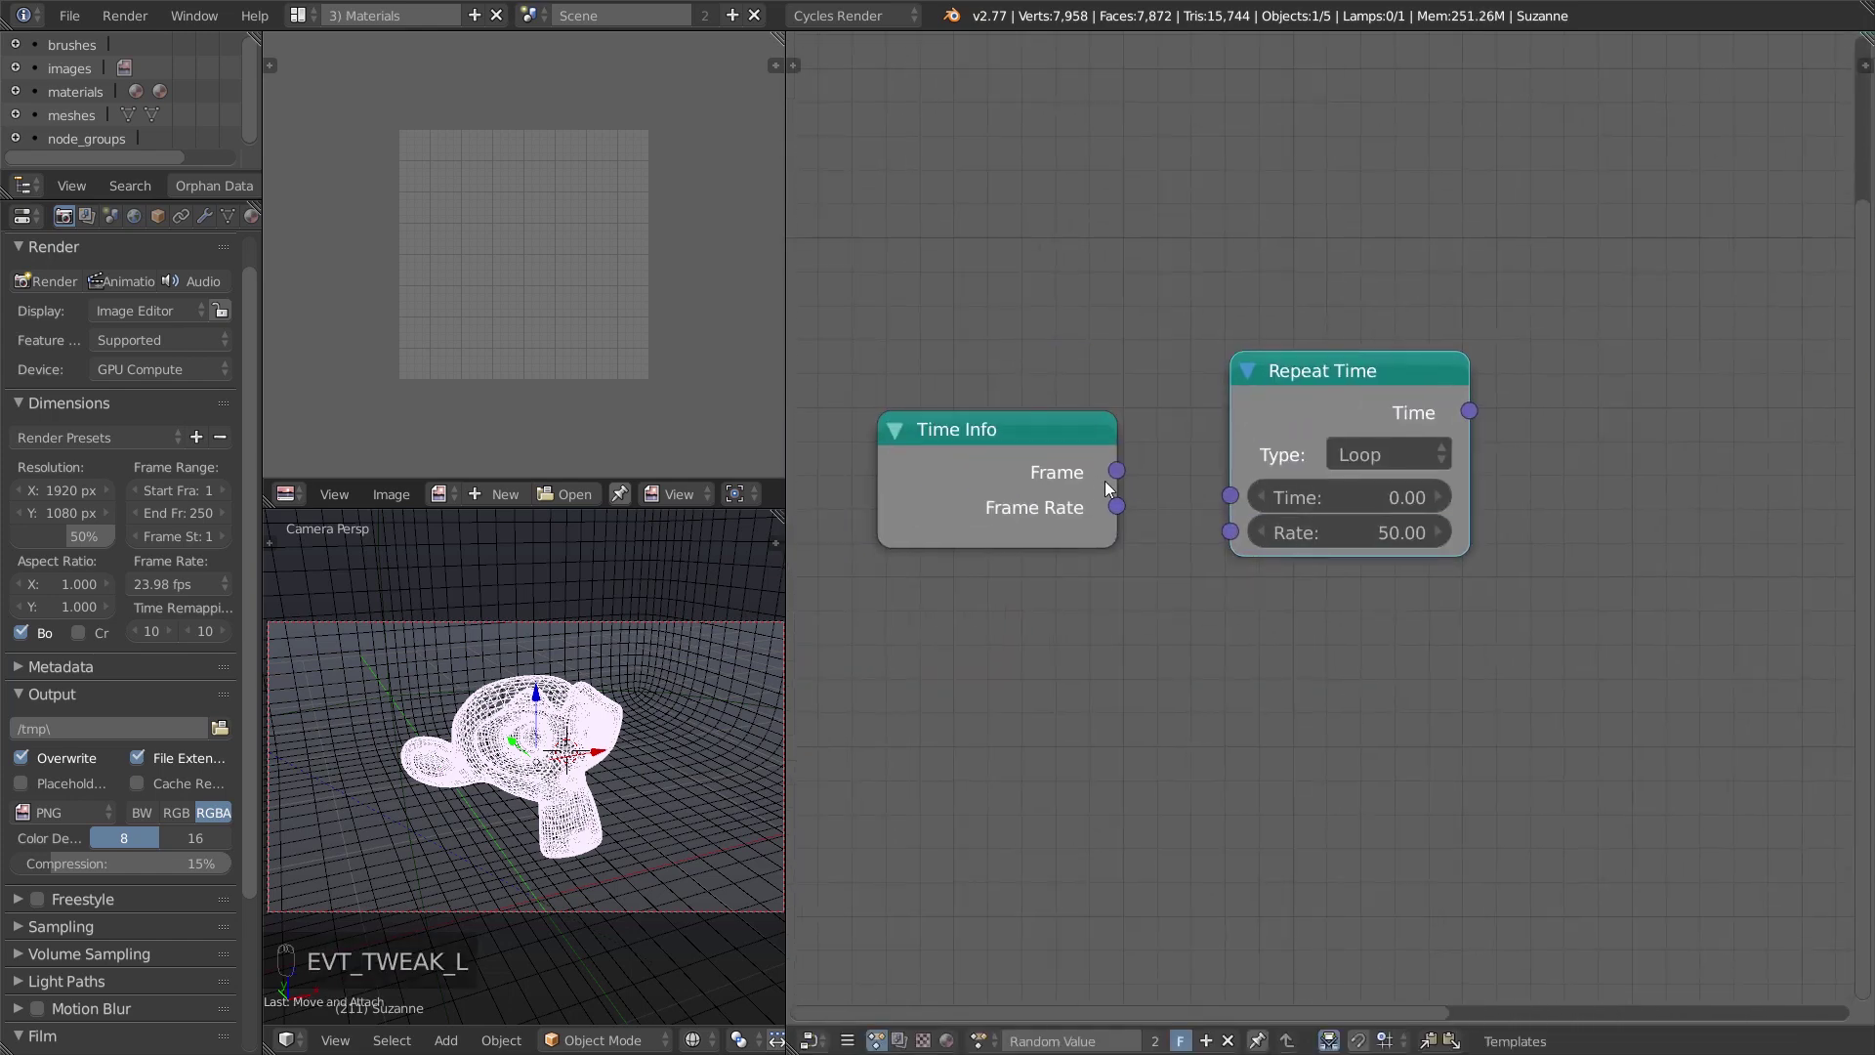
# Link Time Info's Frame to Repeat Time's Time and Frame Rate to Rate, keeping Loop.
pyautogui.moveTo(1116, 471)
pyautogui.mouseDown()
pyautogui.moveTo(1230, 531)
pyautogui.moveTo(1323, 492)
pyautogui.moveTo(1230, 495)
pyautogui.mouseUp()
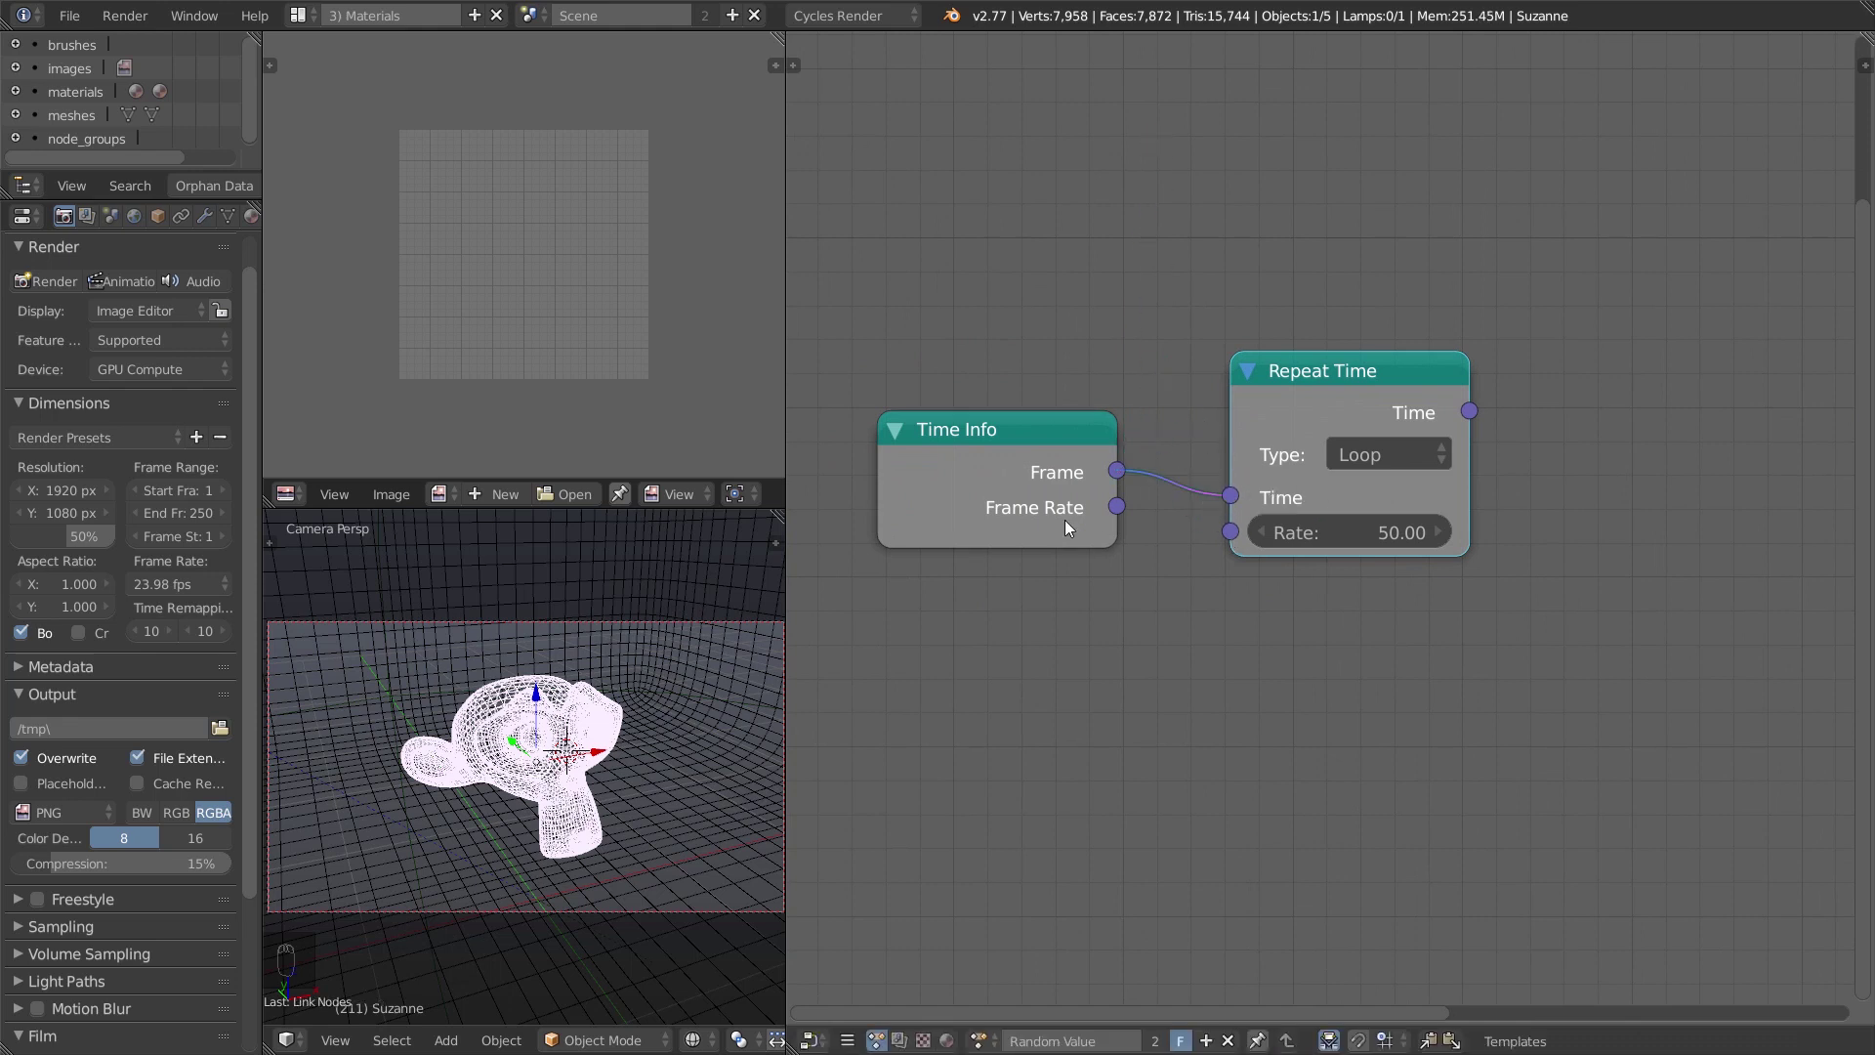
pyautogui.moveTo(1064, 519); pyautogui.dragTo(1056, 548)
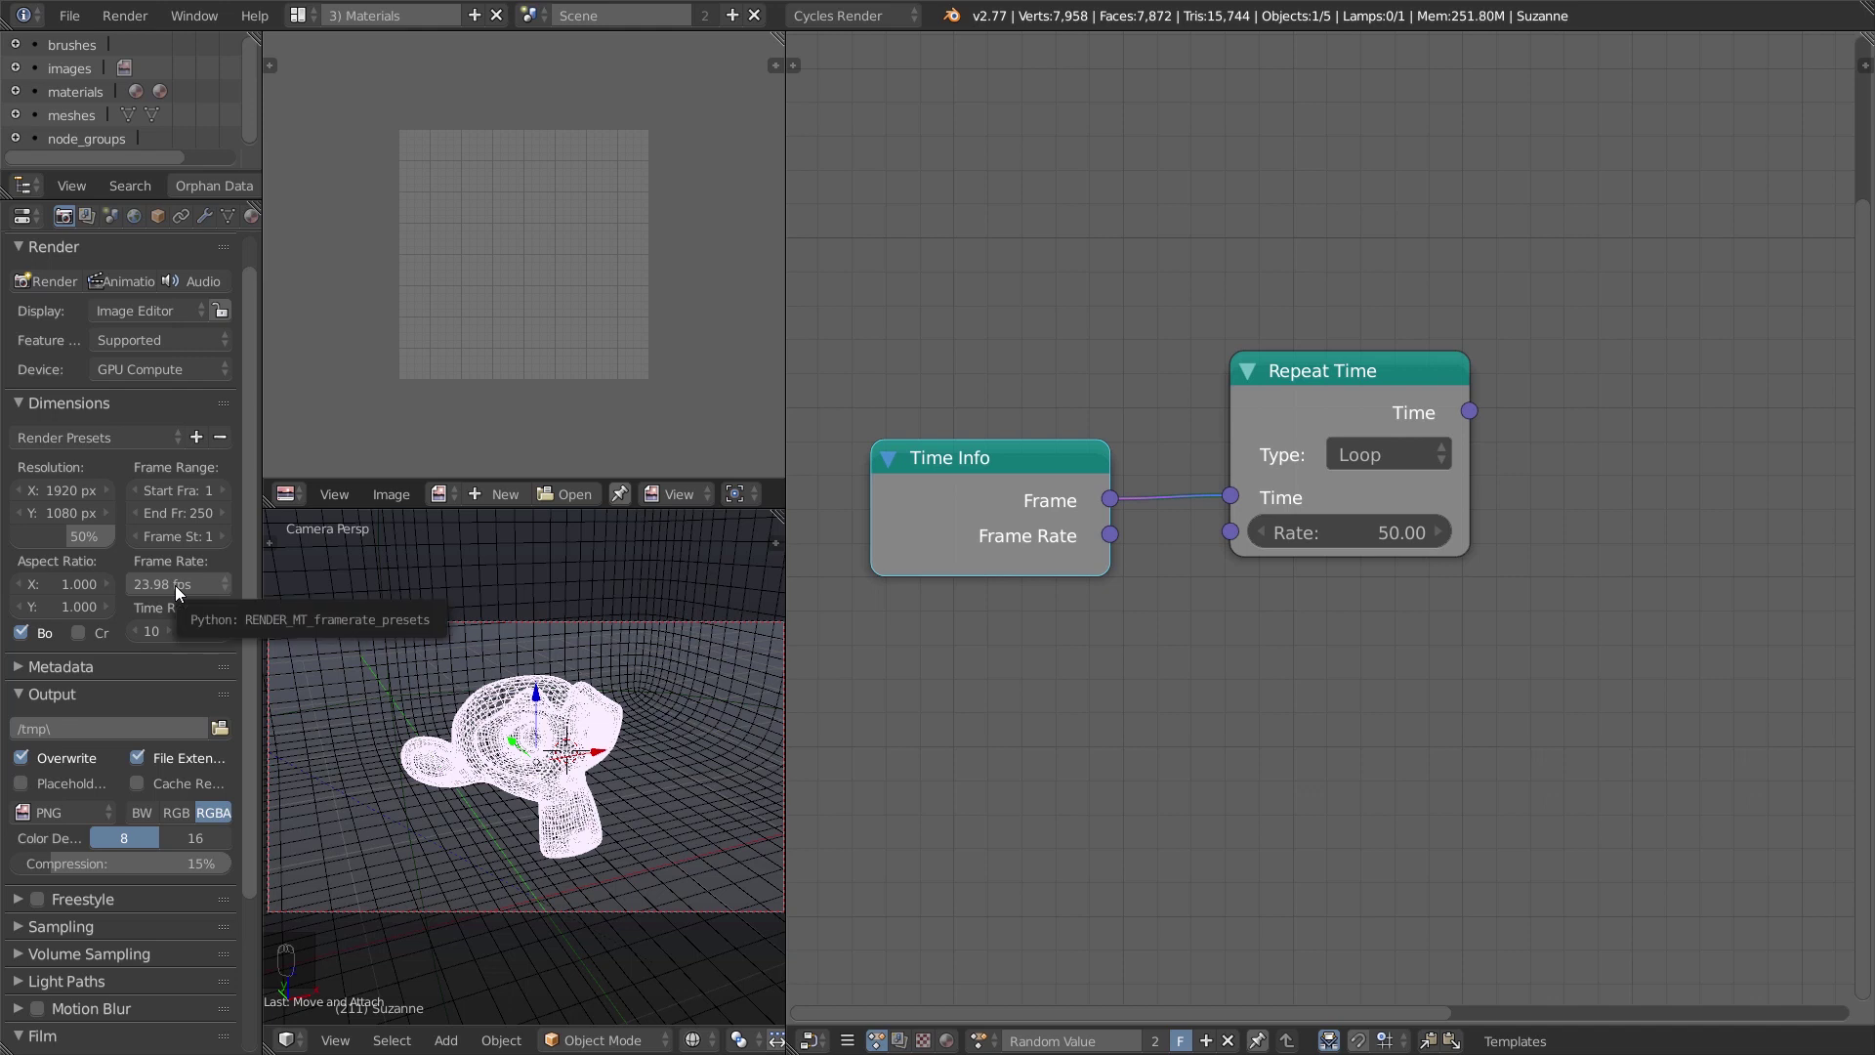
pyautogui.moveTo(1110, 534); pyautogui.dragTo(1244, 531)
pyautogui.click(1392, 461)
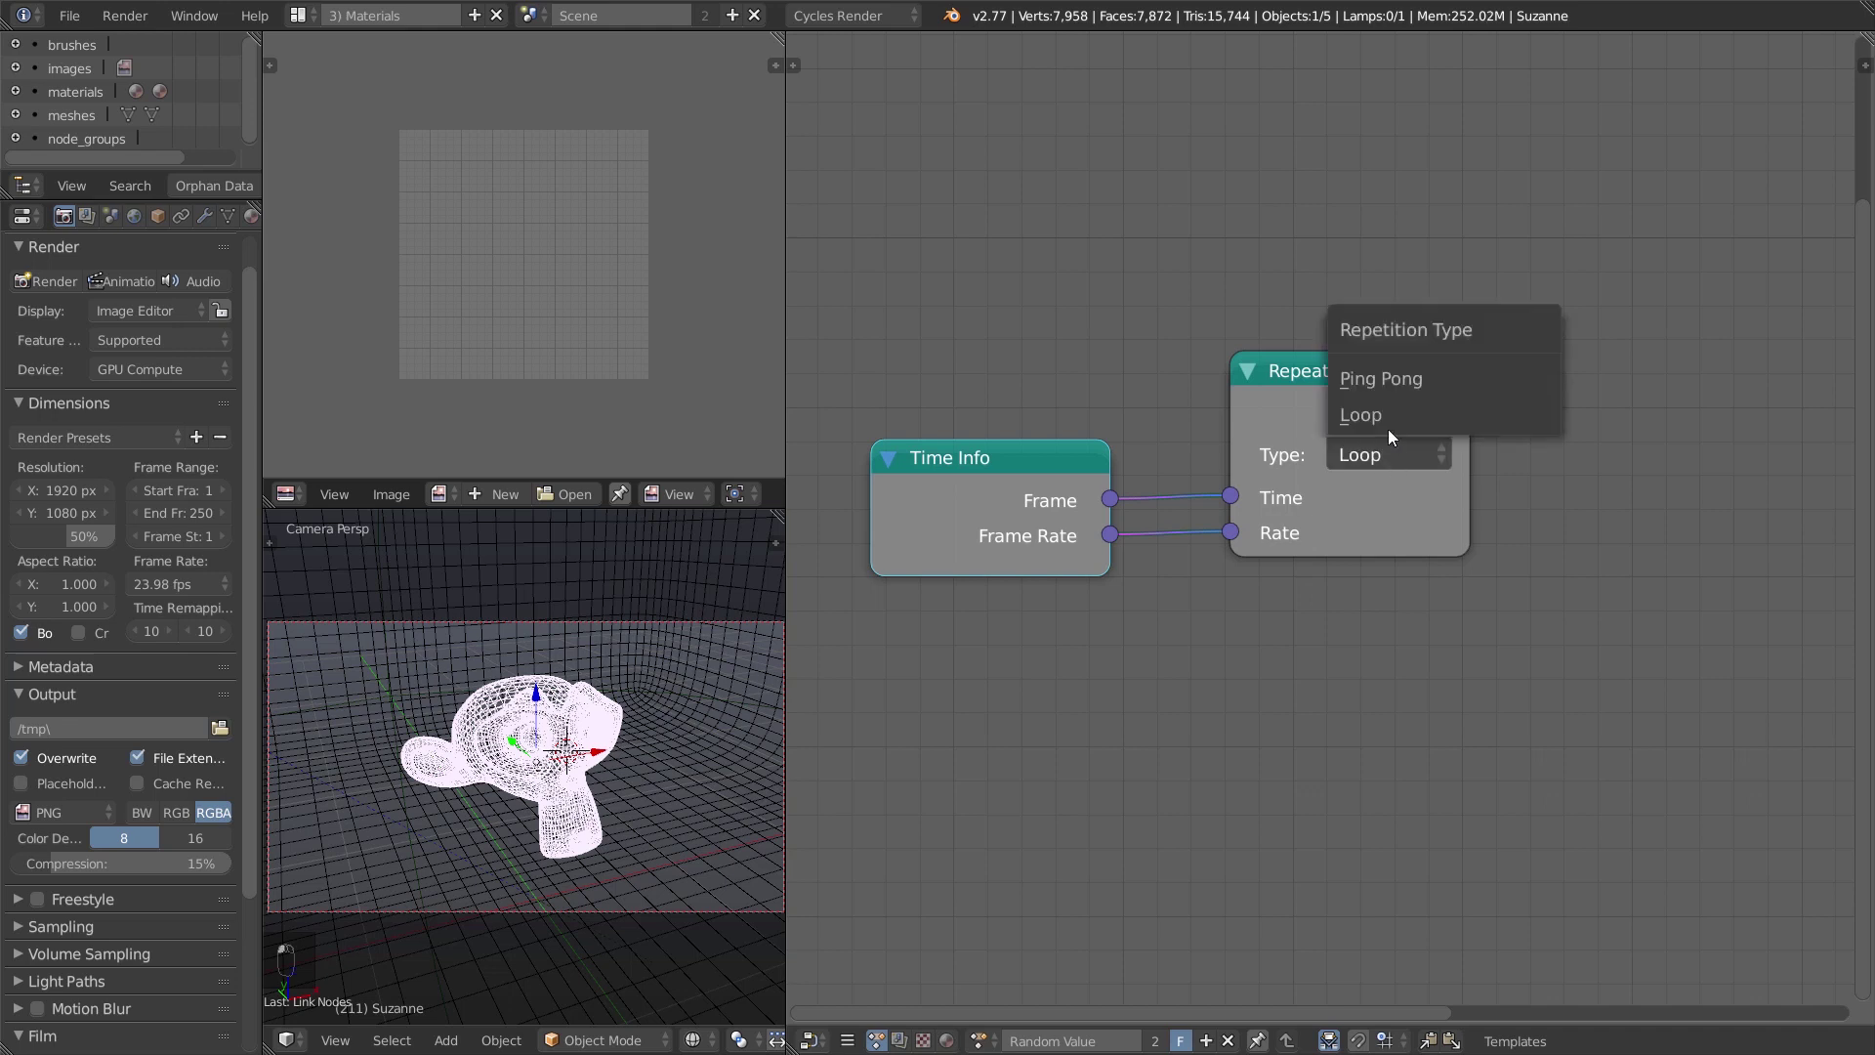
pyautogui.click(1265, 435)
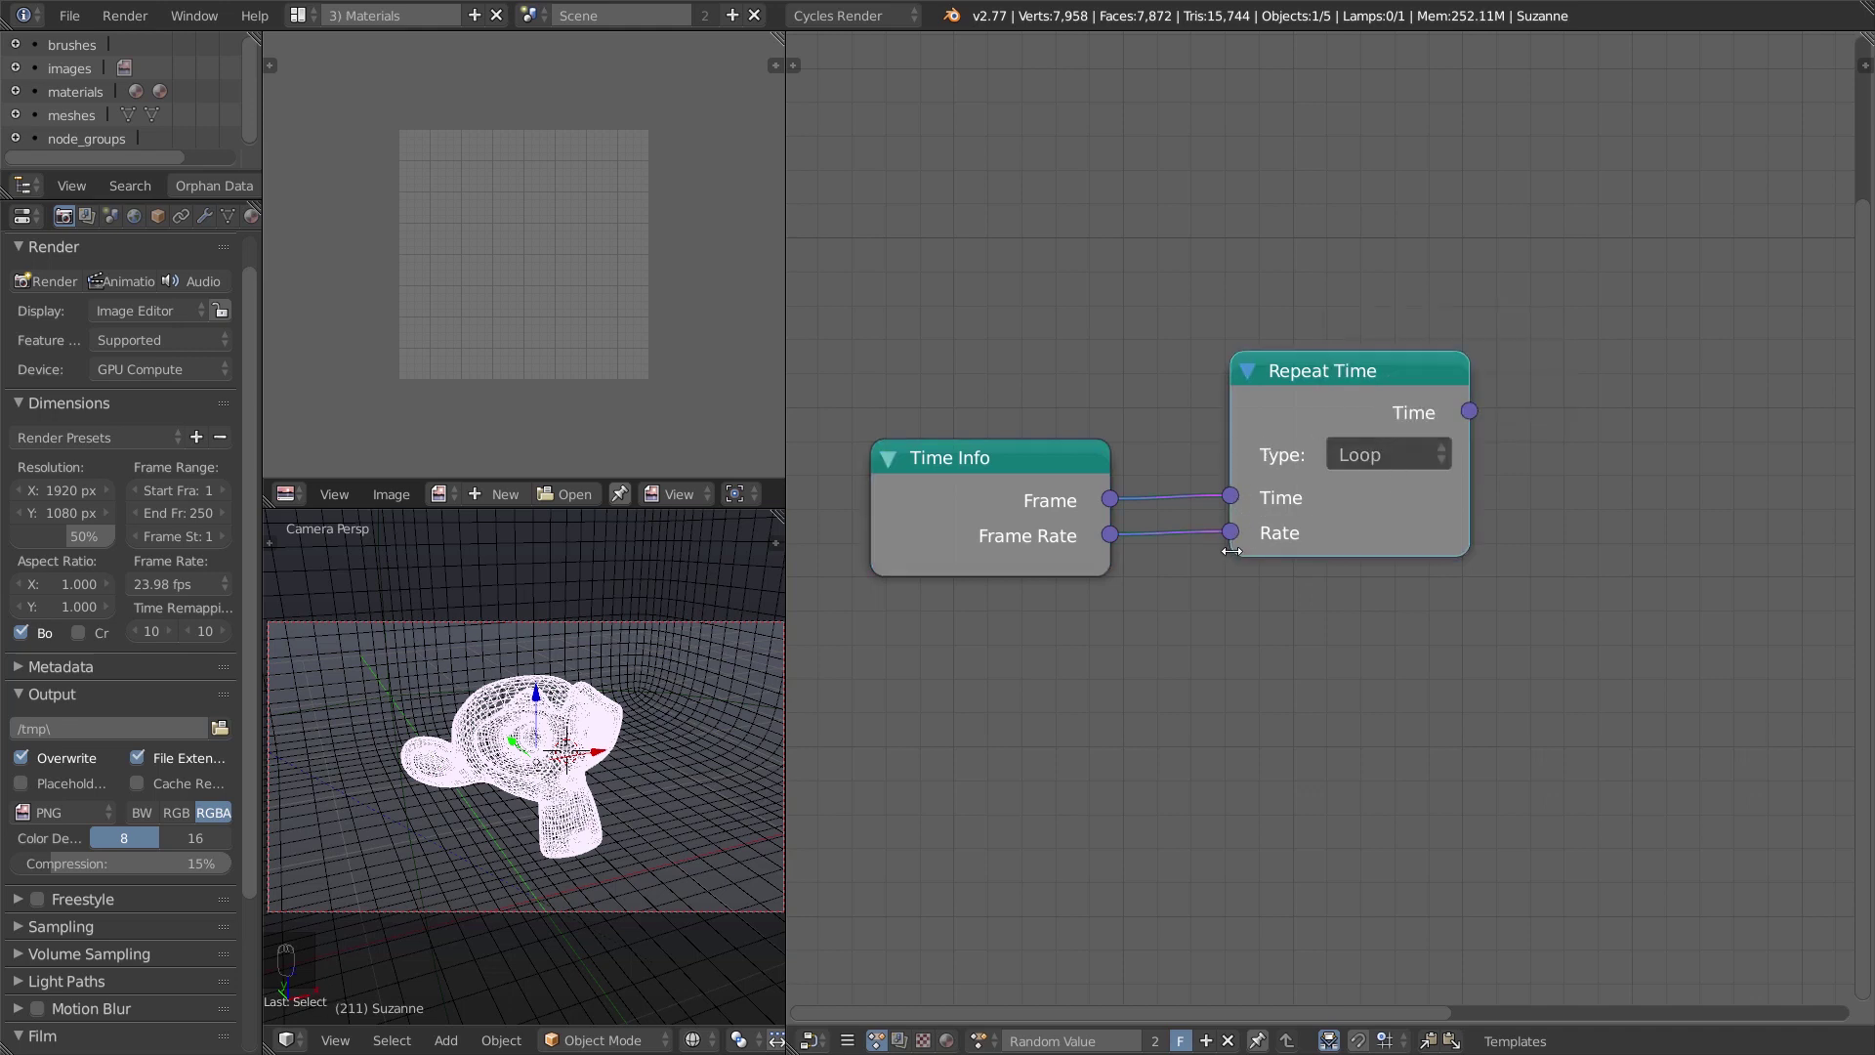
pyautogui.moveTo(1357, 618); pyautogui.dragTo(1050, 599, button='middle')
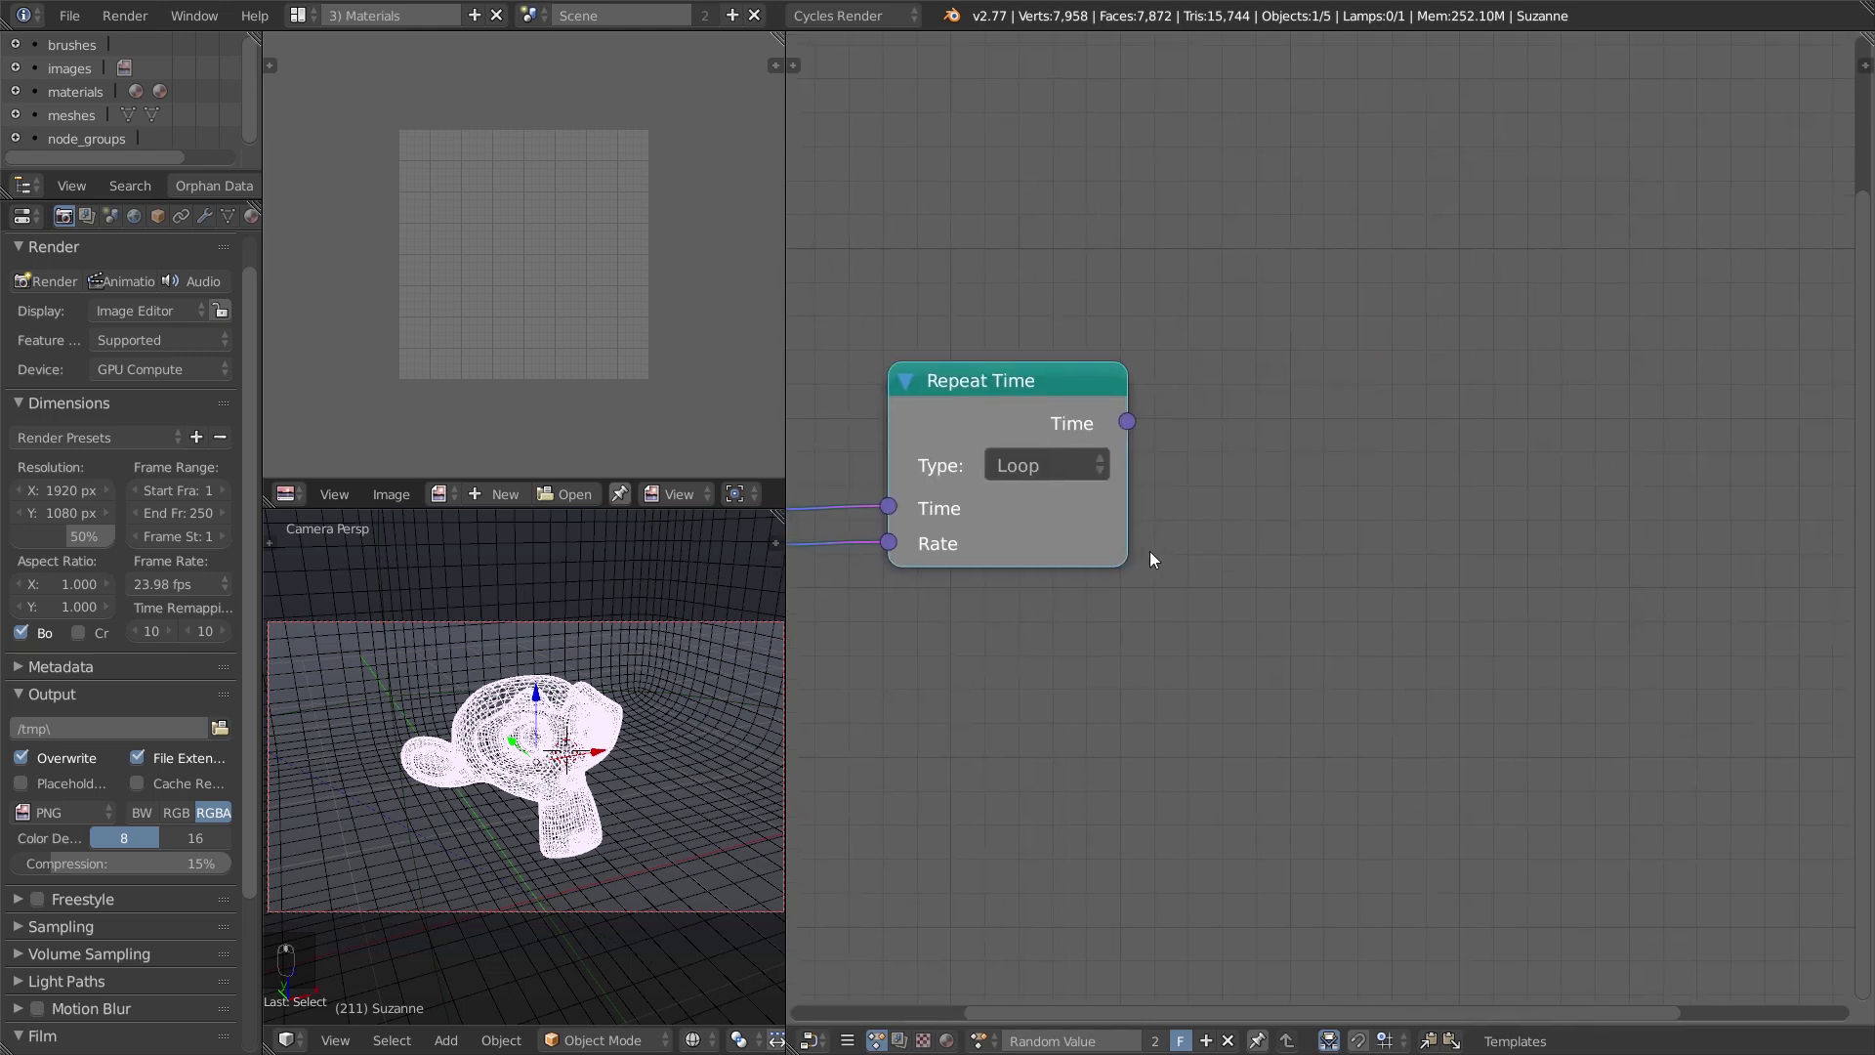
pyautogui.hotkey('shift', 'a')
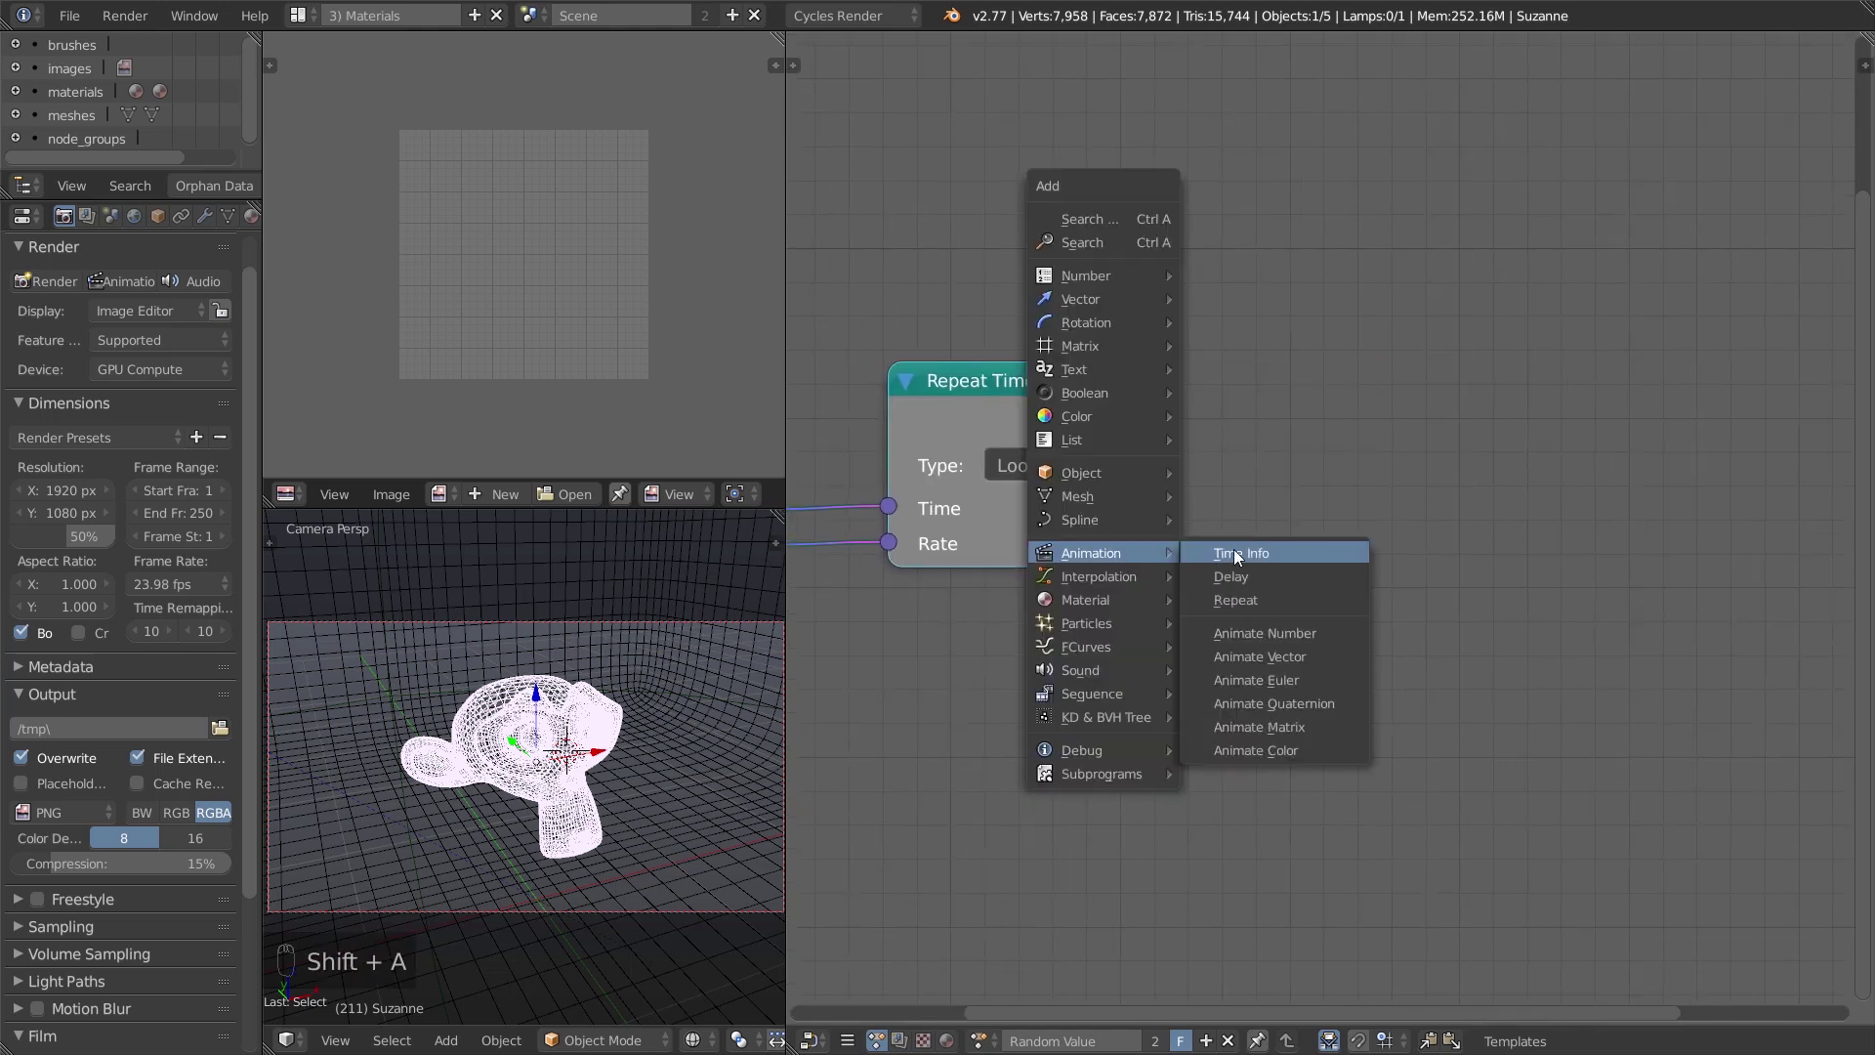
pyautogui.moveTo(1087, 276)
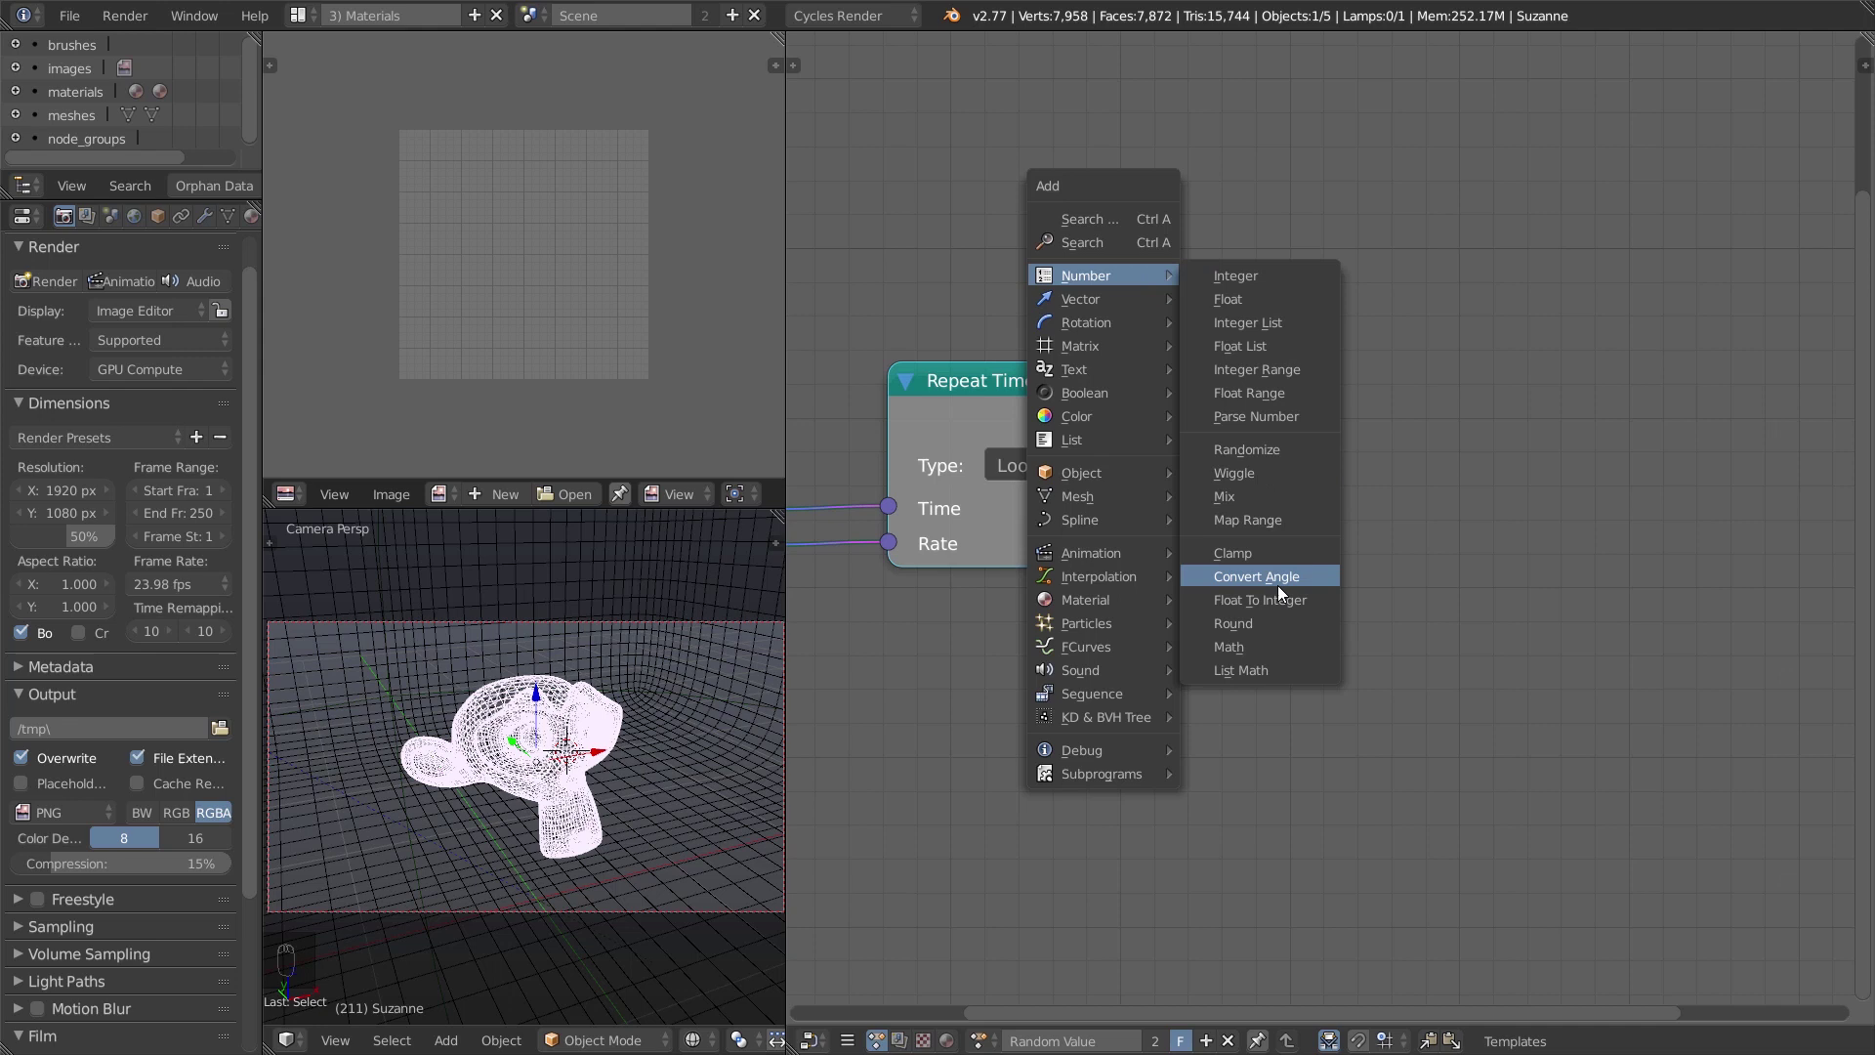
# Add a Float to Integer node beside Repeat Time and widen it.
pyautogui.click(1275, 597)
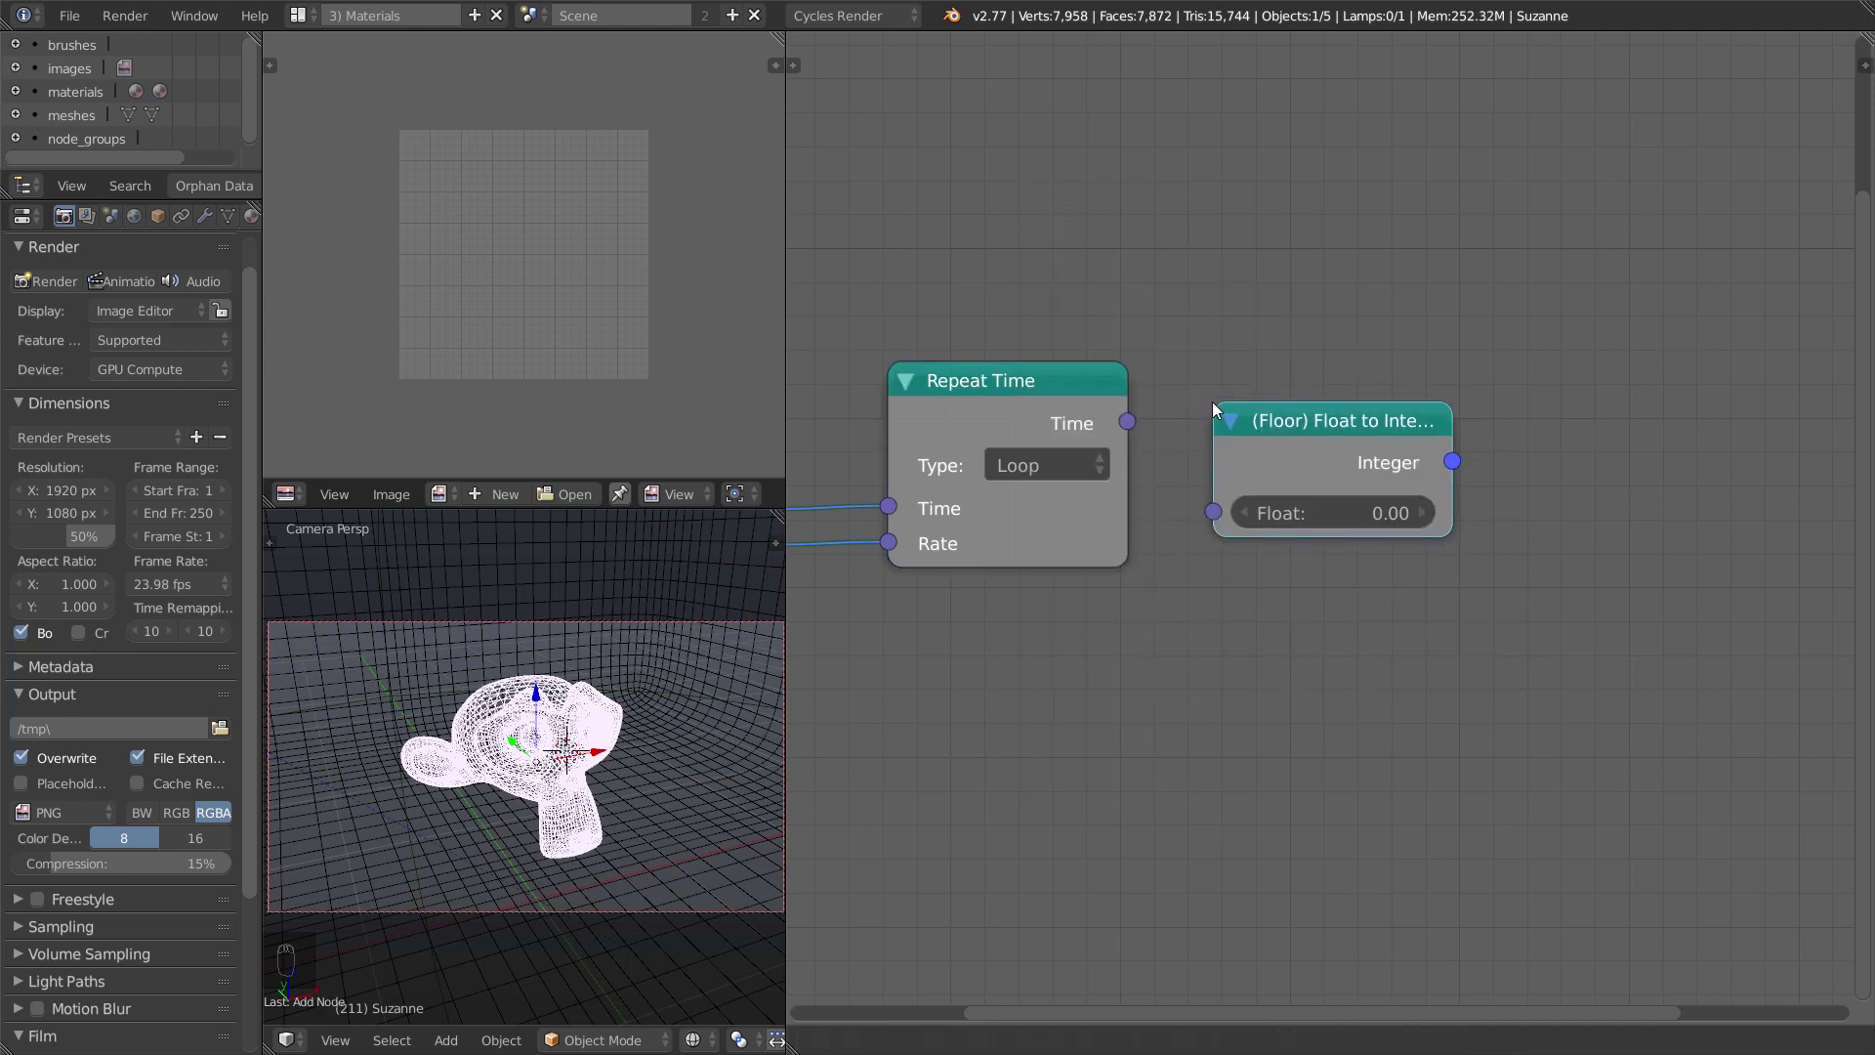
pyautogui.click(1211, 401)
pyautogui.moveTo(1340, 732); pyautogui.dragTo(1258, 808, button='middle')
pyautogui.moveTo(1045, 500); pyautogui.dragTo(1059, 504)
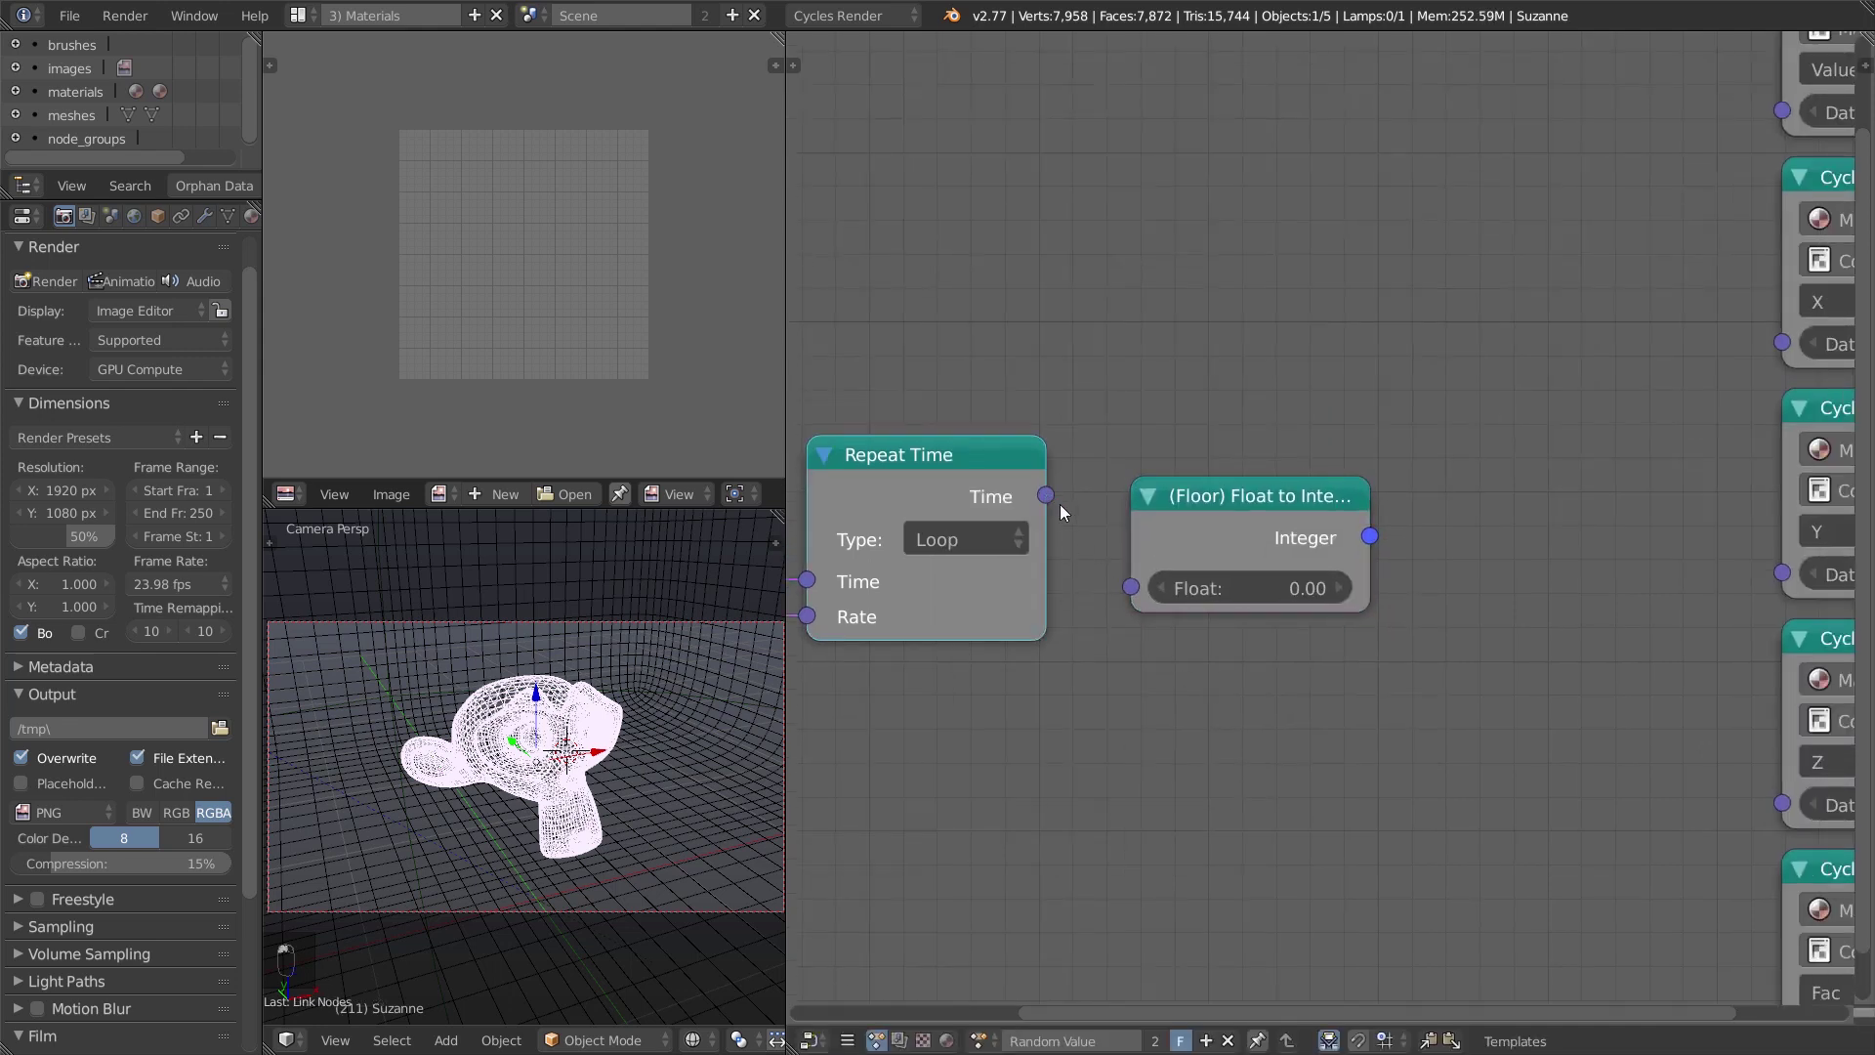
pyautogui.scroll(1, 1248, 588)
pyautogui.scroll(1, 1209, 583)
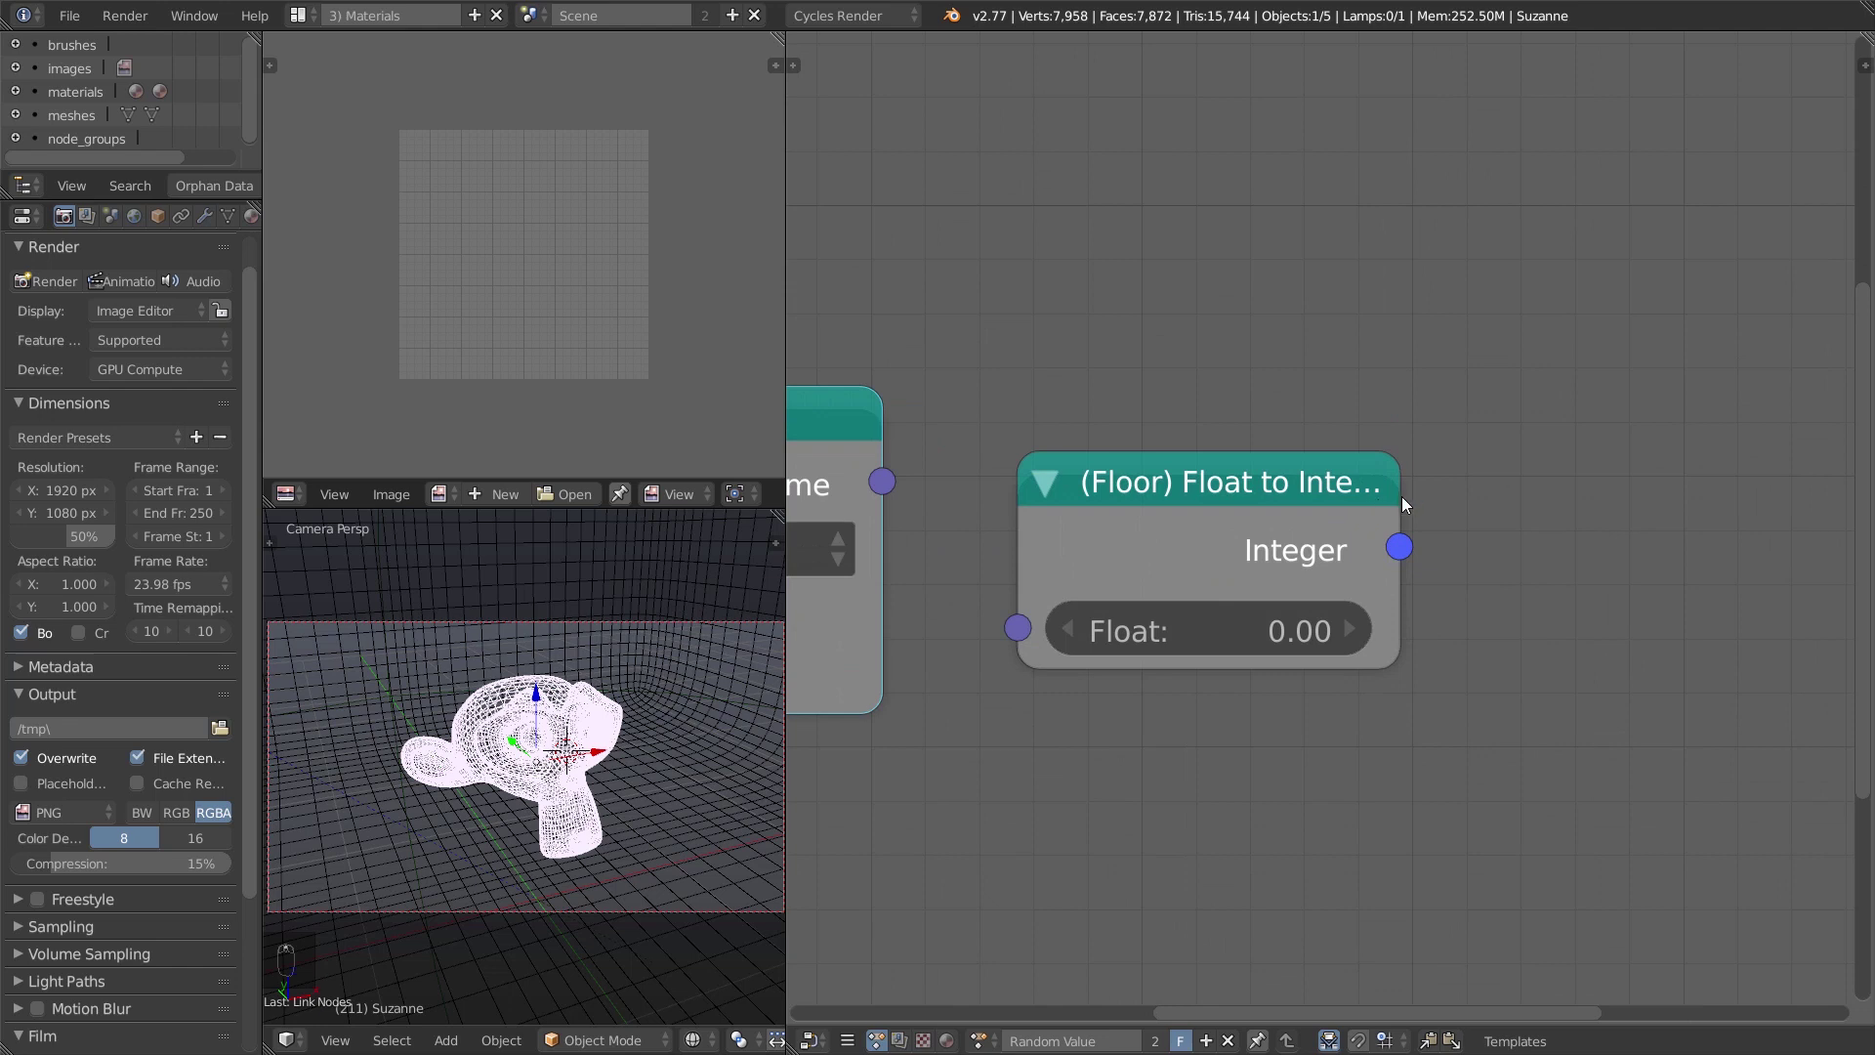
pyautogui.moveTo(1402, 496)
pyautogui.mouseDown()
pyautogui.moveTo(1650, 511)
pyautogui.moveTo(1455, 511)
pyautogui.mouseUp()
# Try a Float value of 2.57, then reset it to 0.00.
pyautogui.click(1337, 626)
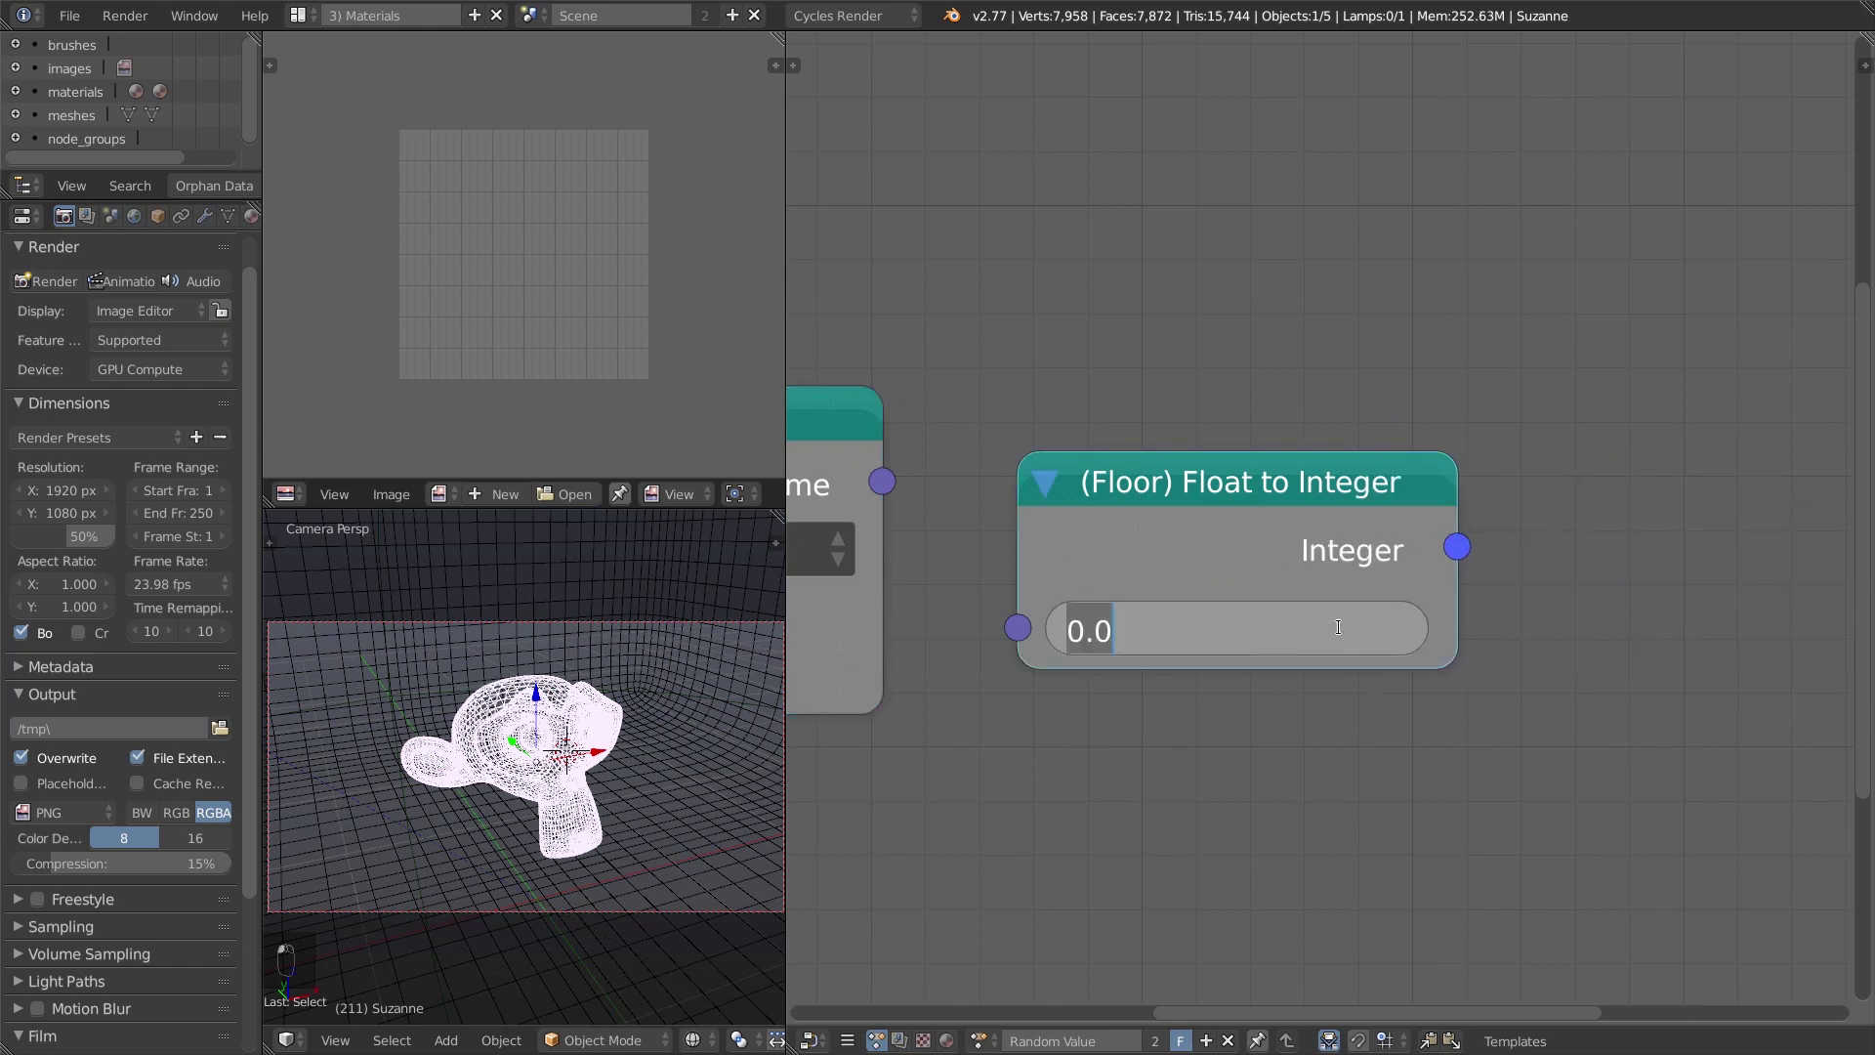
pyautogui.write('2.57')
pyautogui.press('Return')
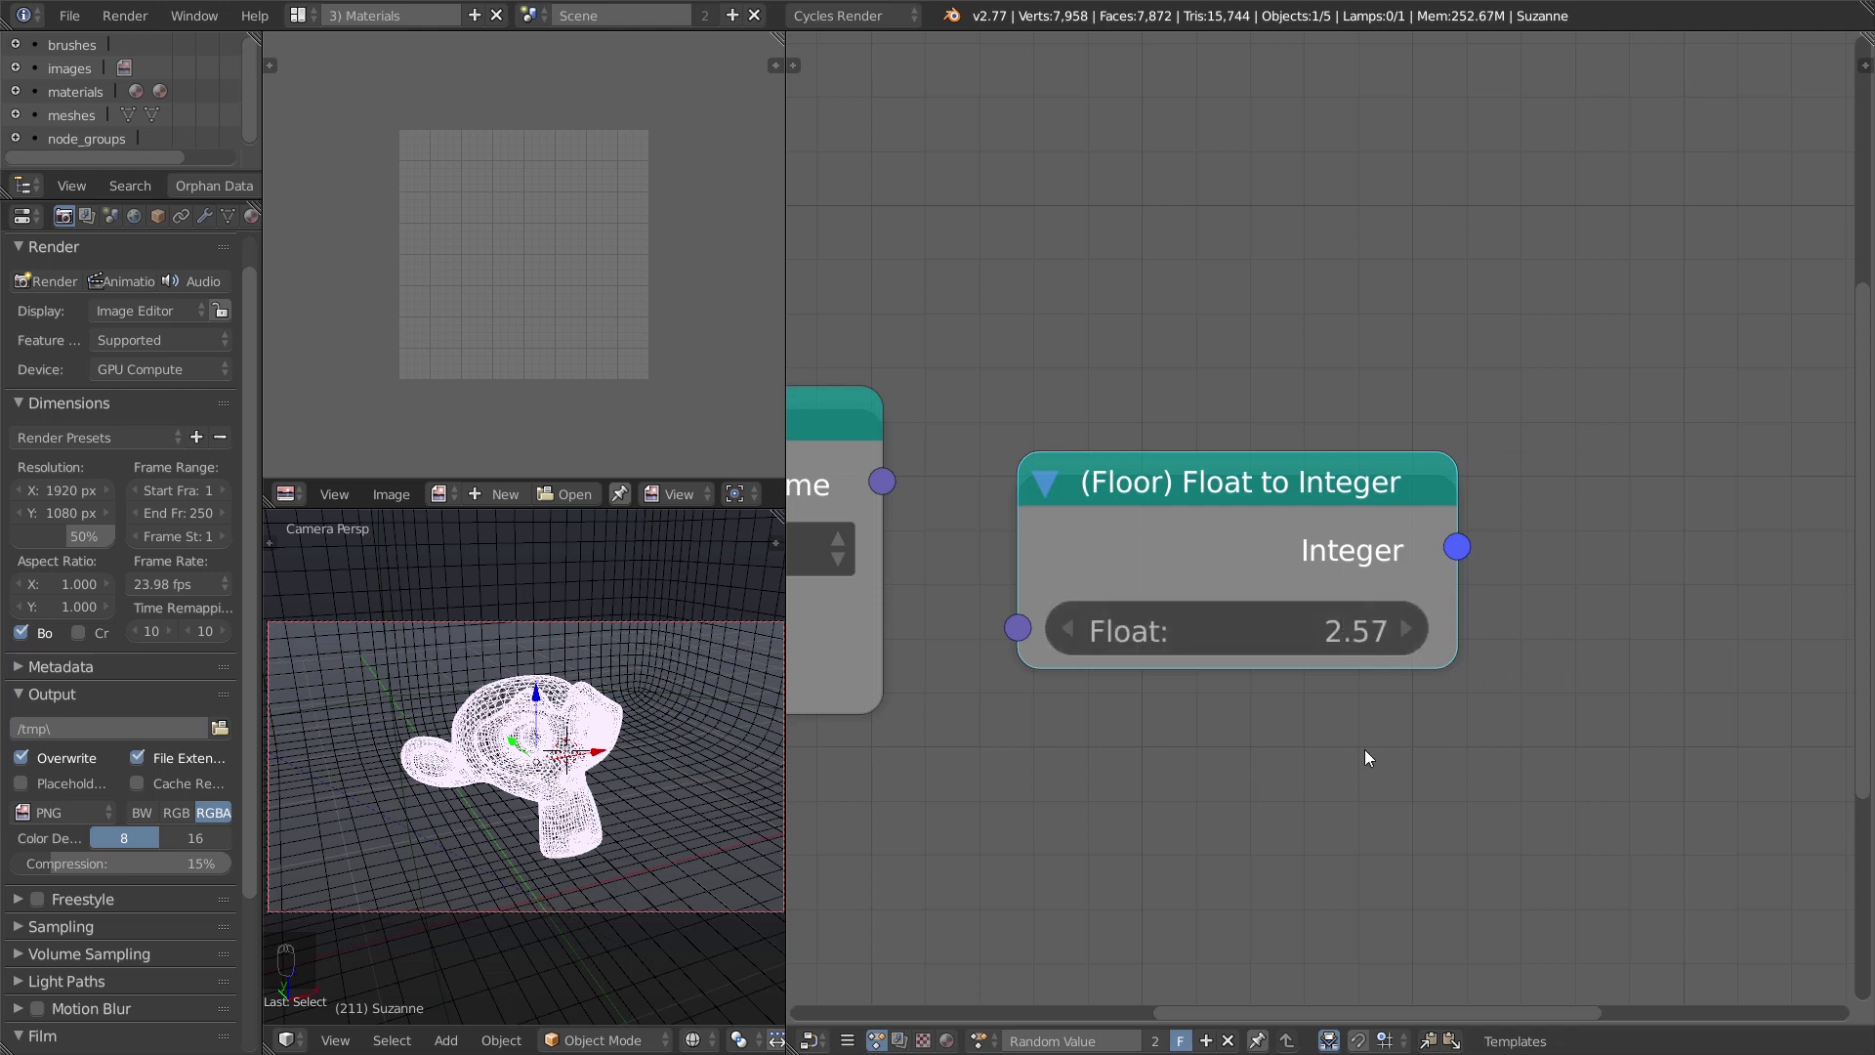
pyautogui.click(1297, 640)
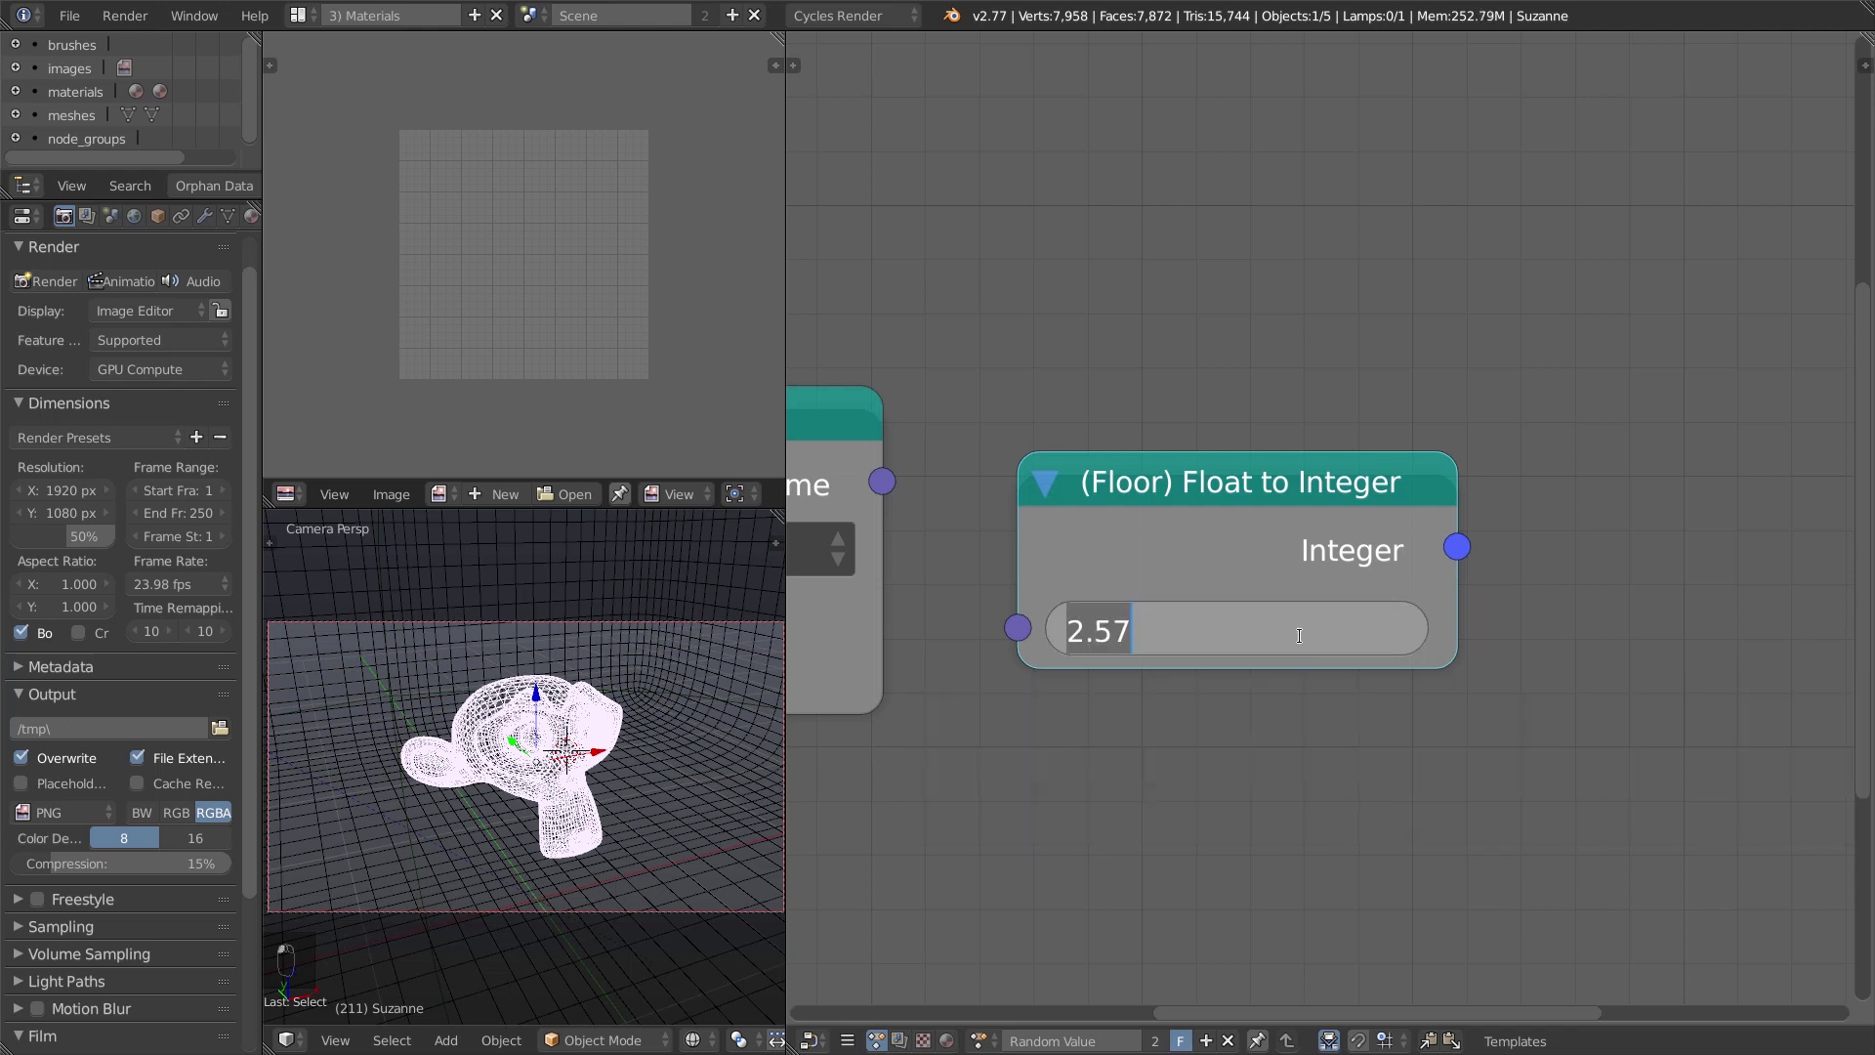
pyautogui.press('BackSpace')
pyautogui.press('Return')
# Connect Repeat Time's Time output to the Float to Integer node's Float input.
pyautogui.moveTo(882, 481)
pyautogui.mouseDown()
pyautogui.moveTo(1033, 359)
pyautogui.moveTo(1018, 630)
pyautogui.mouseUp()
pyautogui.moveTo(994, 824)
pyautogui.mouseDown(button='middle')
pyautogui.moveTo(1673, 847)
pyautogui.moveTo(1281, 832)
pyautogui.mouseUp(button='middle')
pyautogui.scroll(-1, 1512, 776)
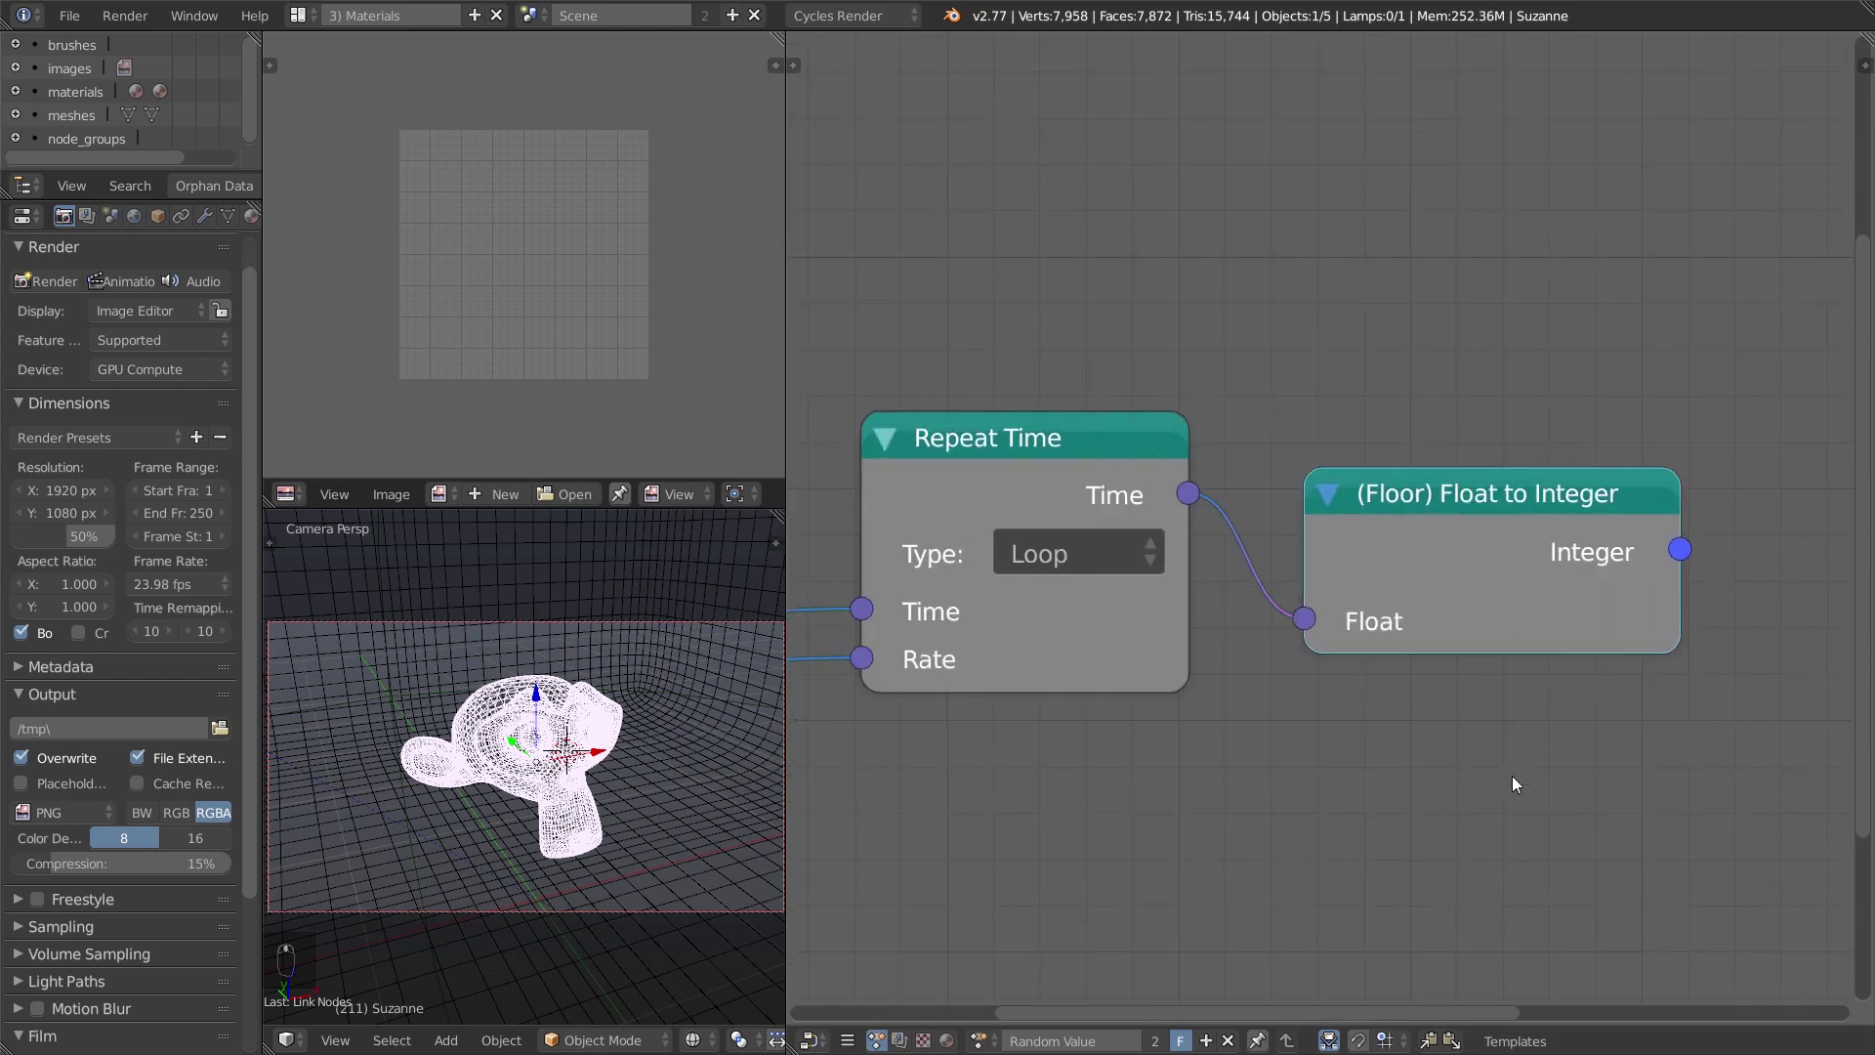
pyautogui.scroll(-2, 1514, 774)
pyautogui.keyDown('ctrl'); pyautogui.scroll(-5, 1277, 648); pyautogui.keyUp('ctrl')
pyautogui.moveTo(1277, 648); pyautogui.dragTo(1308, 668, button='middle')
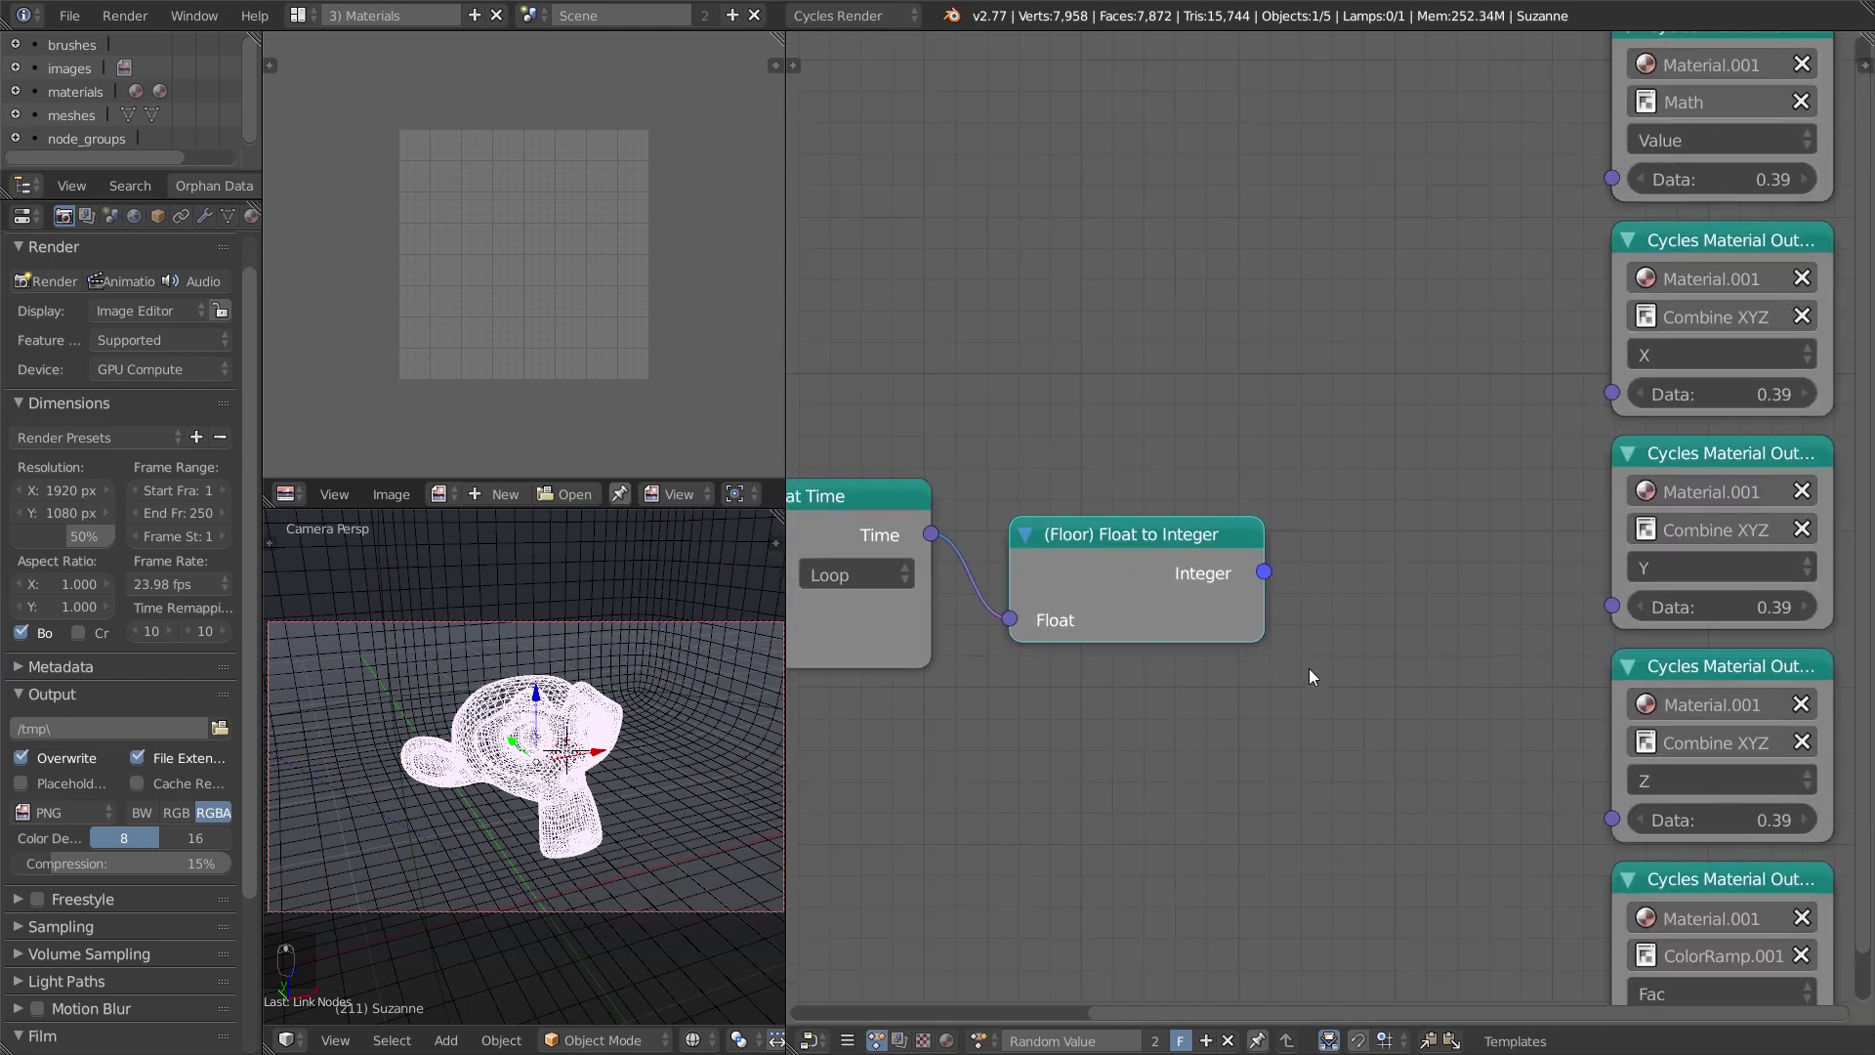
pyautogui.hotkey('shift', 'a')
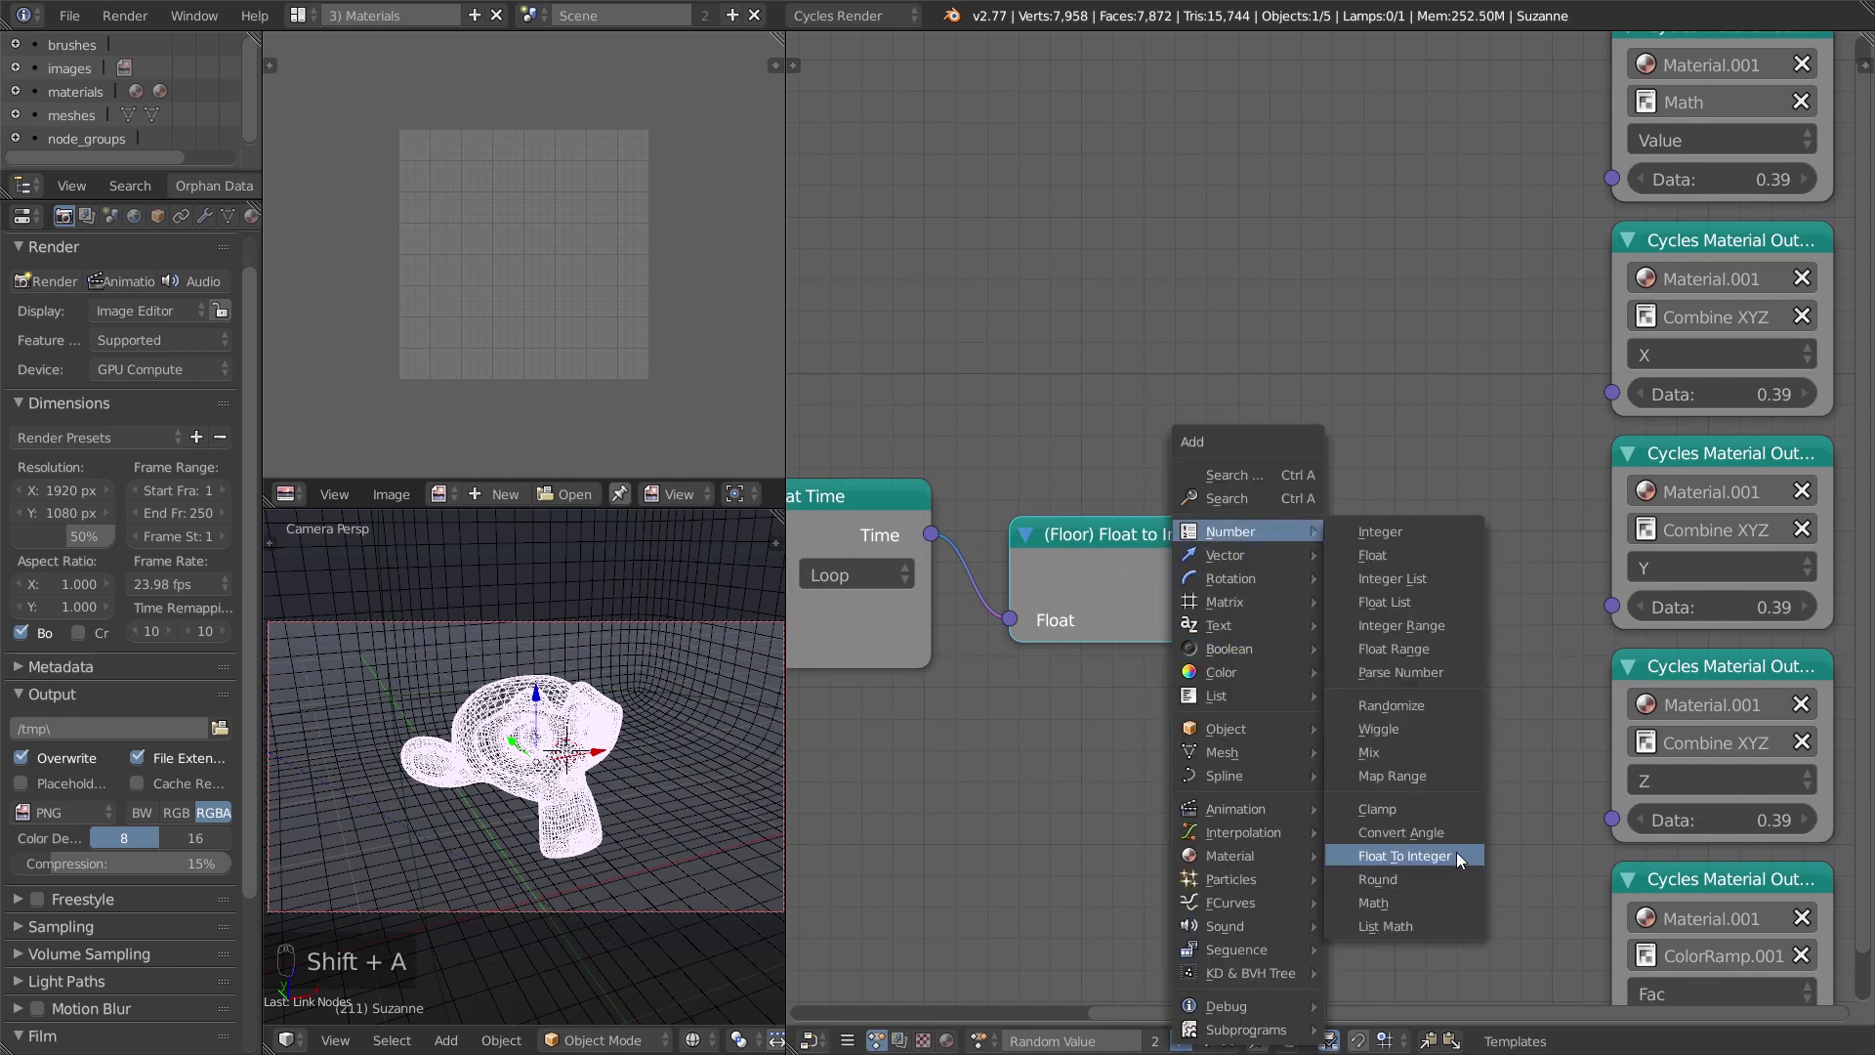
# Add a Random Number node beside Float to Integer, discarding an accidental Wiggle node.
pyautogui.click(1402, 713)
pyautogui.rightClick(1402, 715)
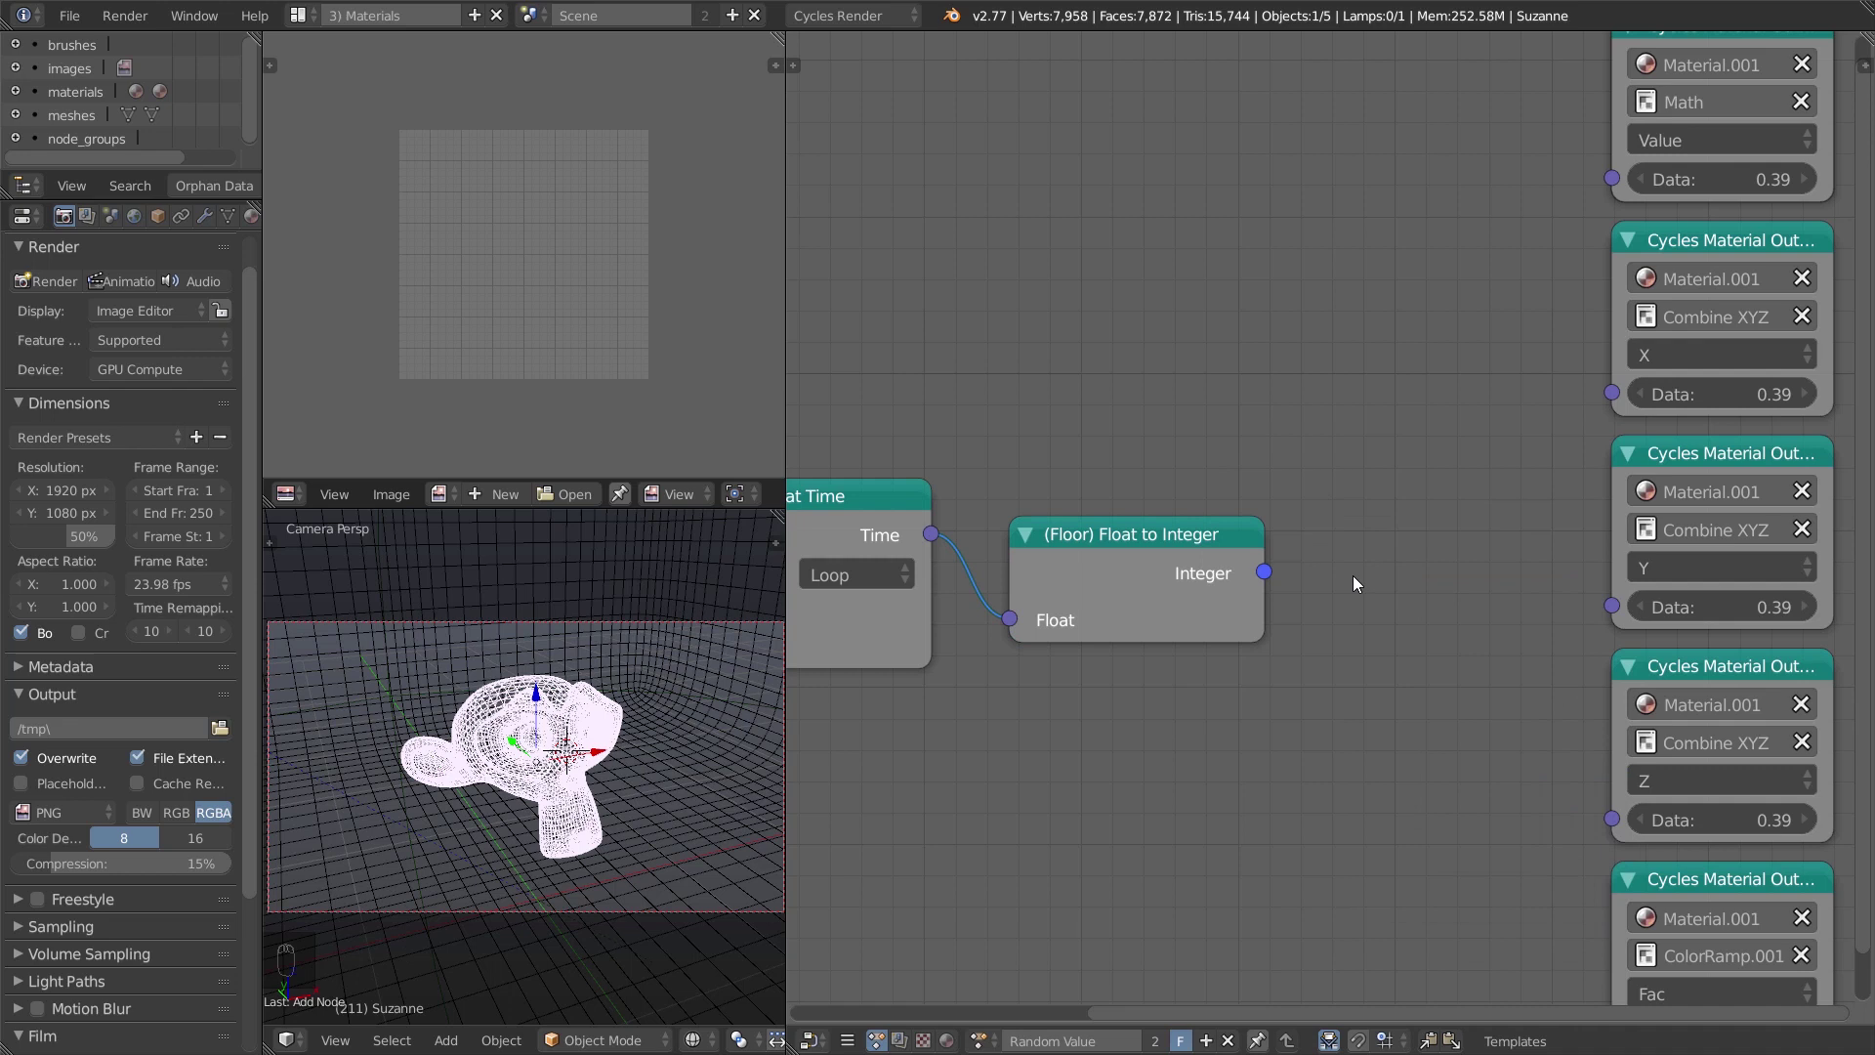
pyautogui.hotkey('shift', 'a')
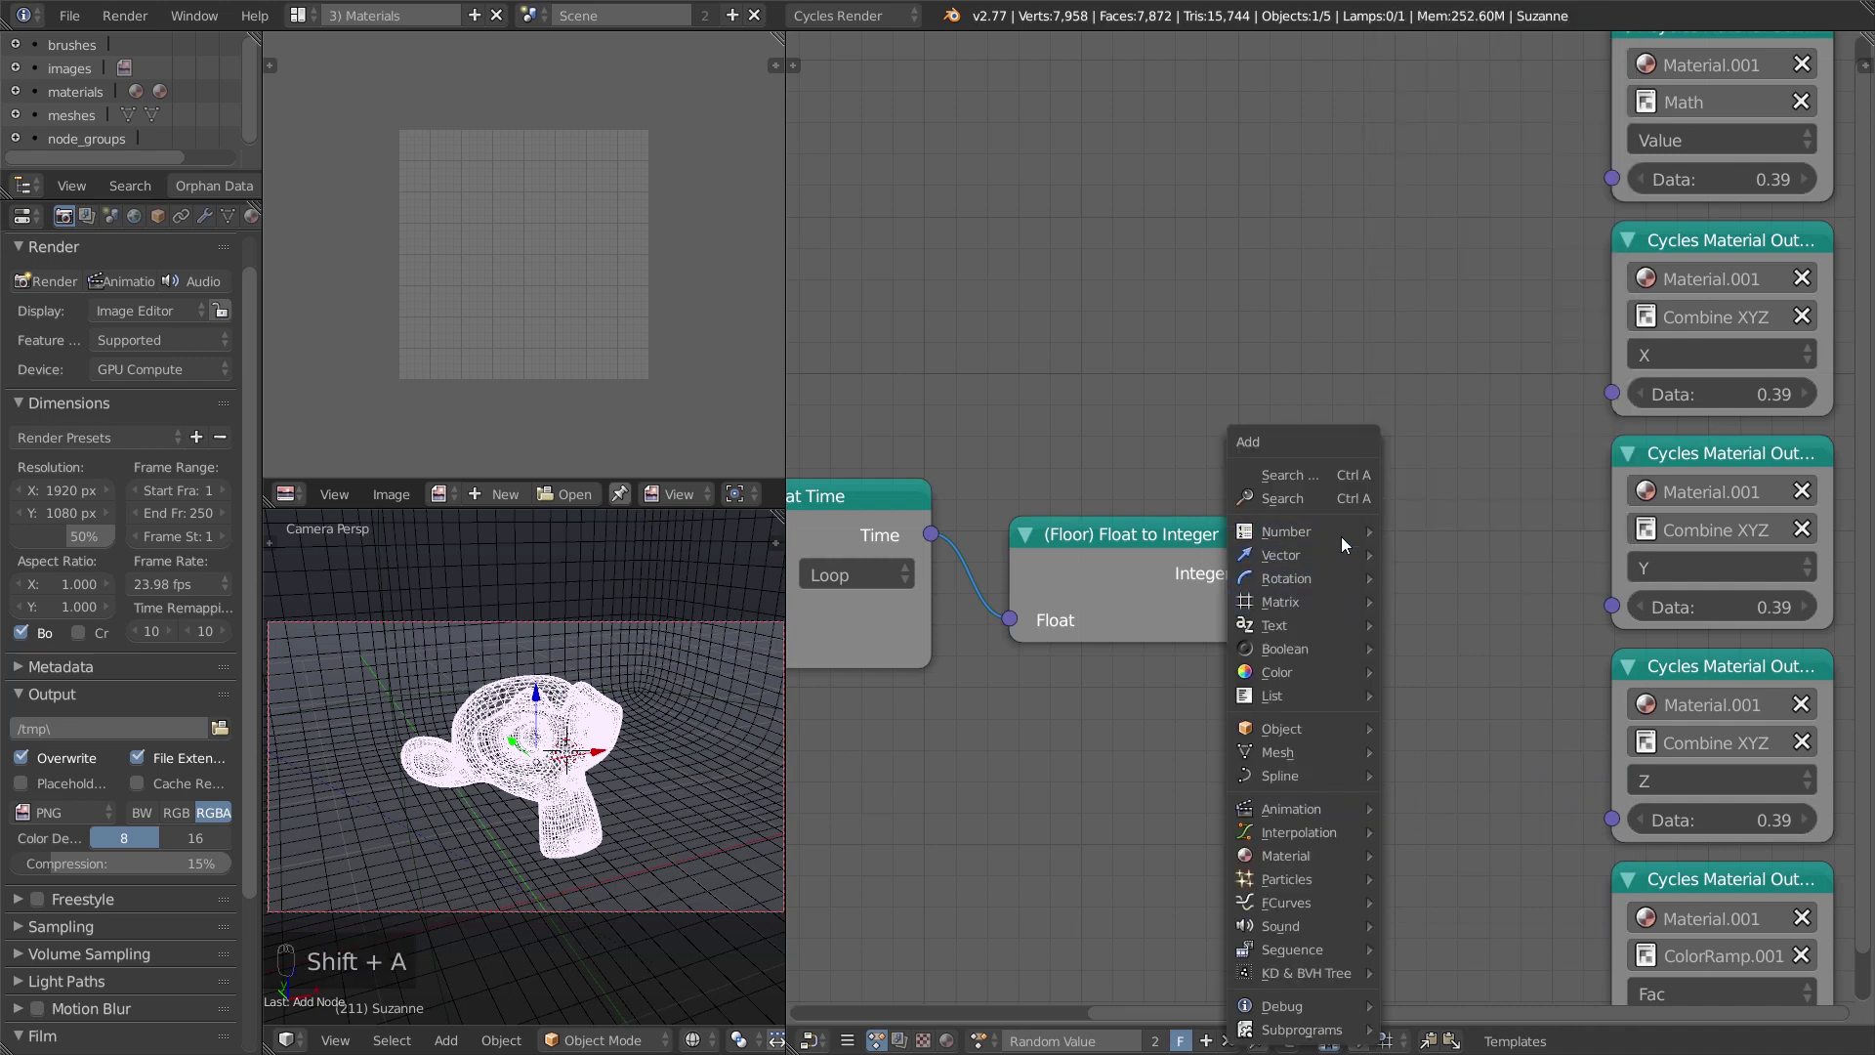
pyautogui.click(1443, 705)
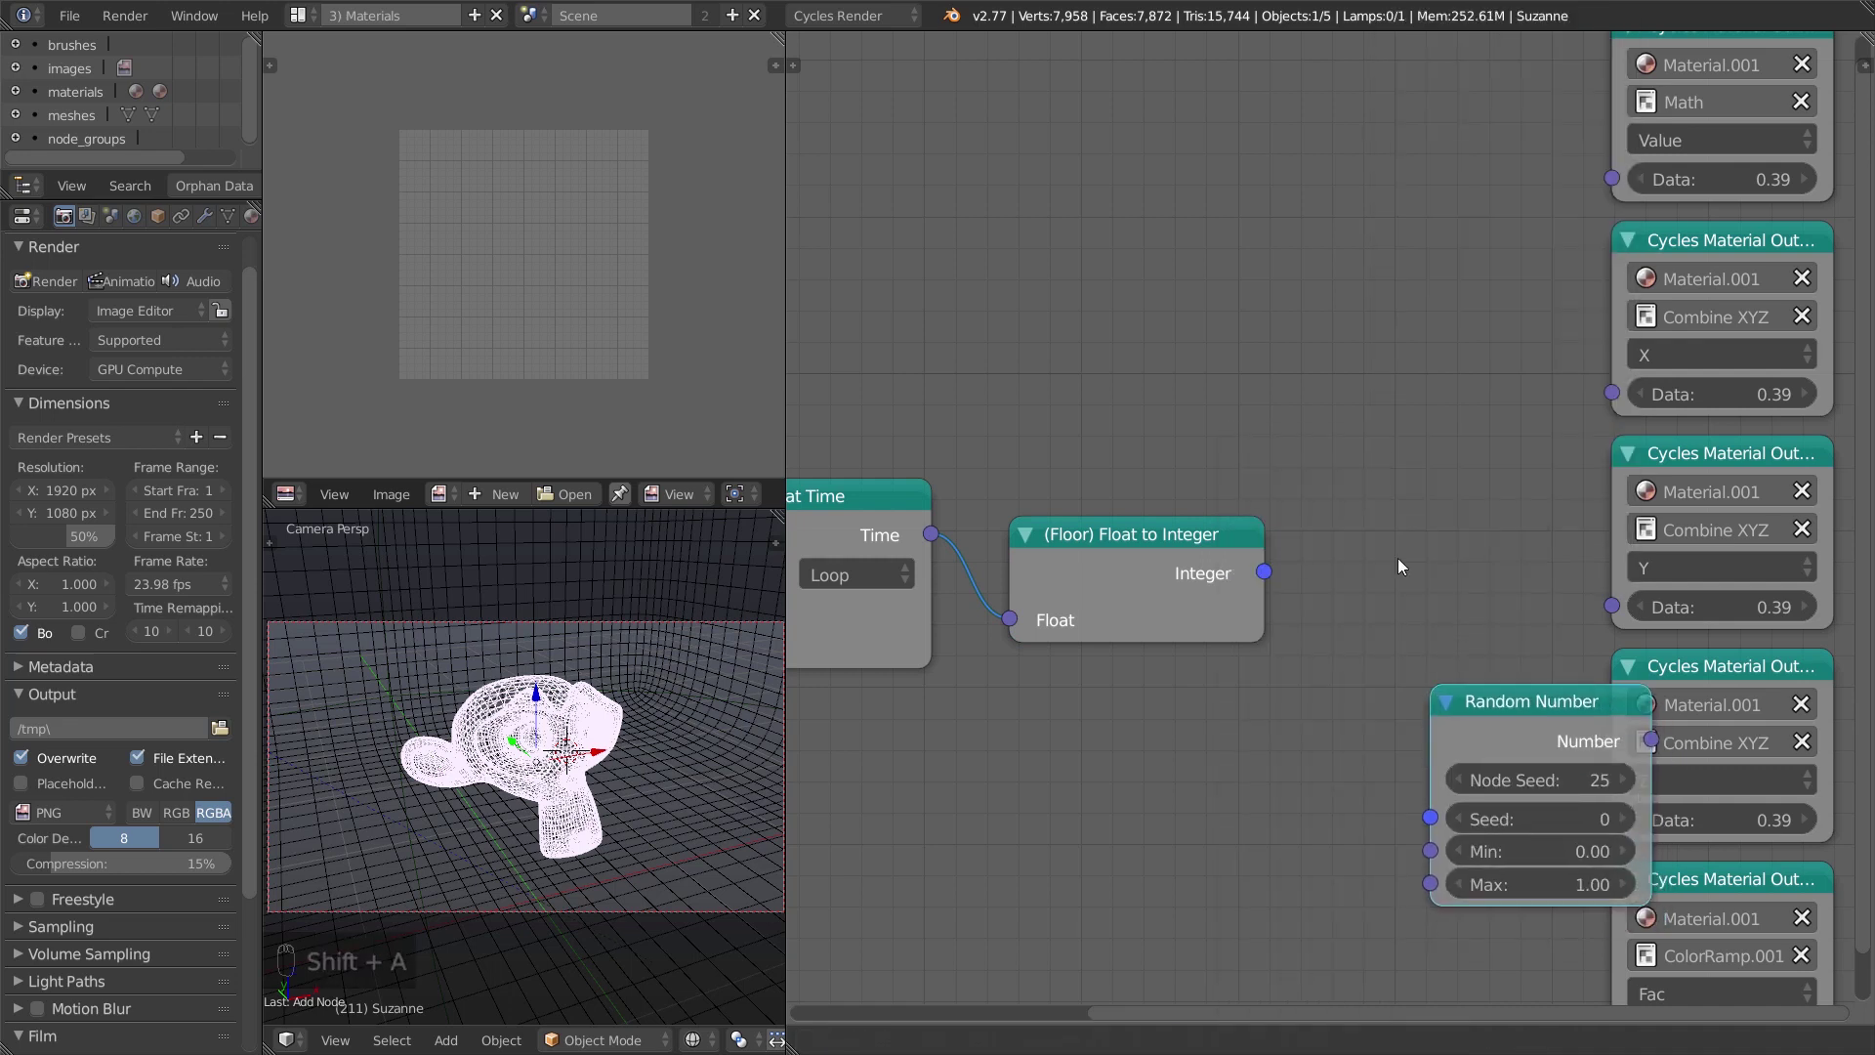
pyautogui.click(1314, 419)
# Position the Random Number node and link the Integer output to its Seed input.
pyautogui.moveTo(1424, 670); pyautogui.dragTo(1341, 703, button='middle')
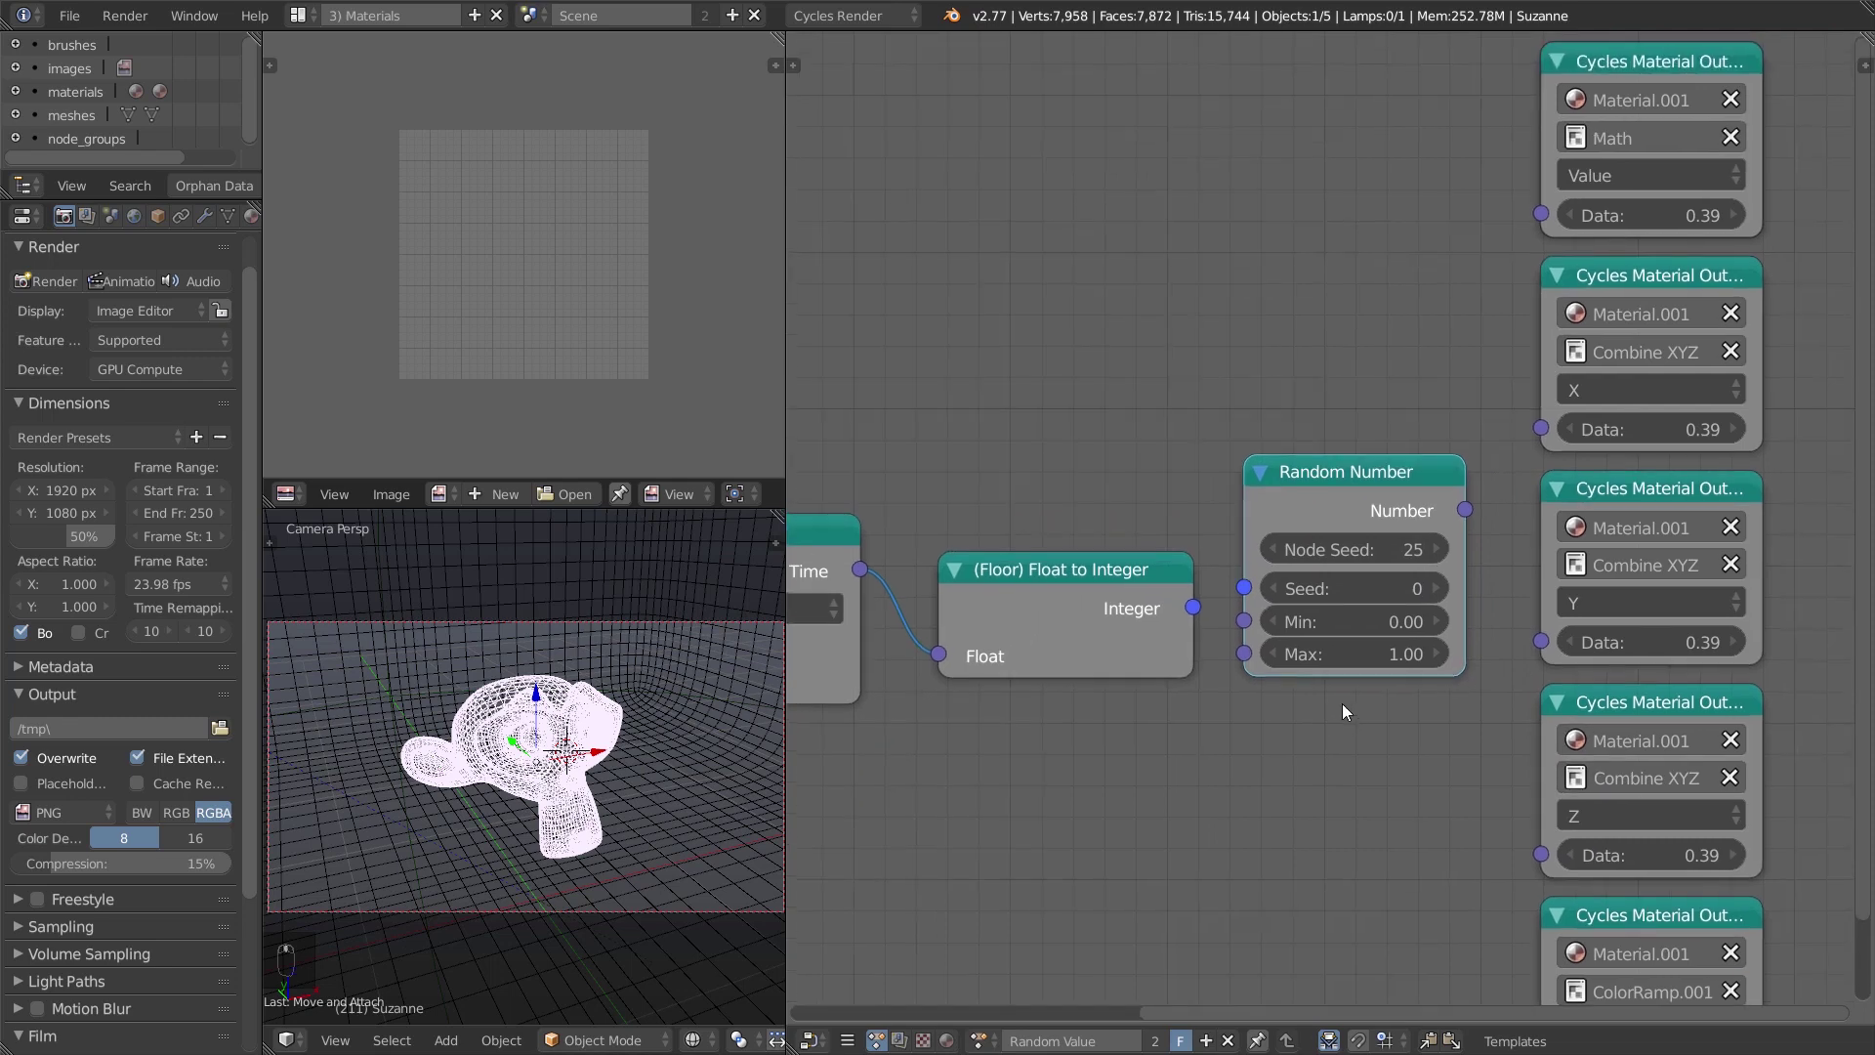
pyautogui.scroll(2, 1341, 703)
pyautogui.moveTo(1312, 541); pyautogui.dragTo(1303, 528)
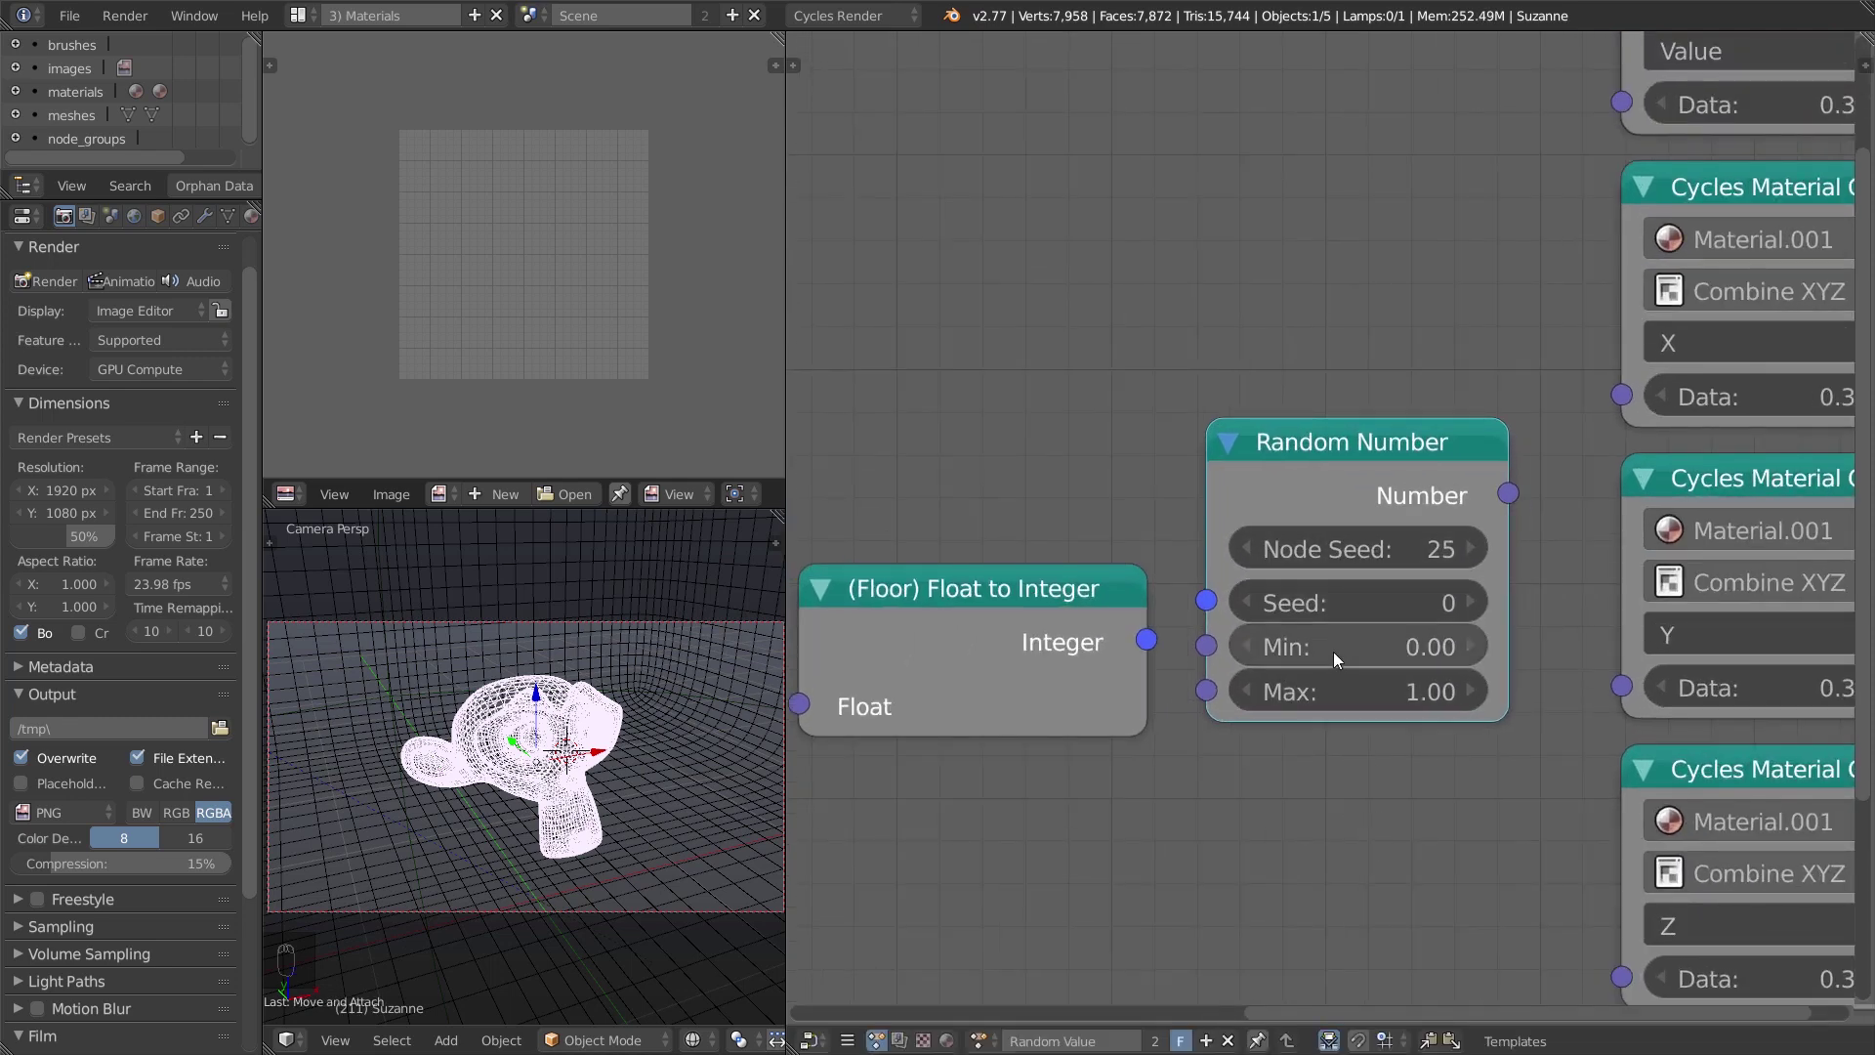
pyautogui.moveTo(1285, 485); pyautogui.dragTo(1286, 524)
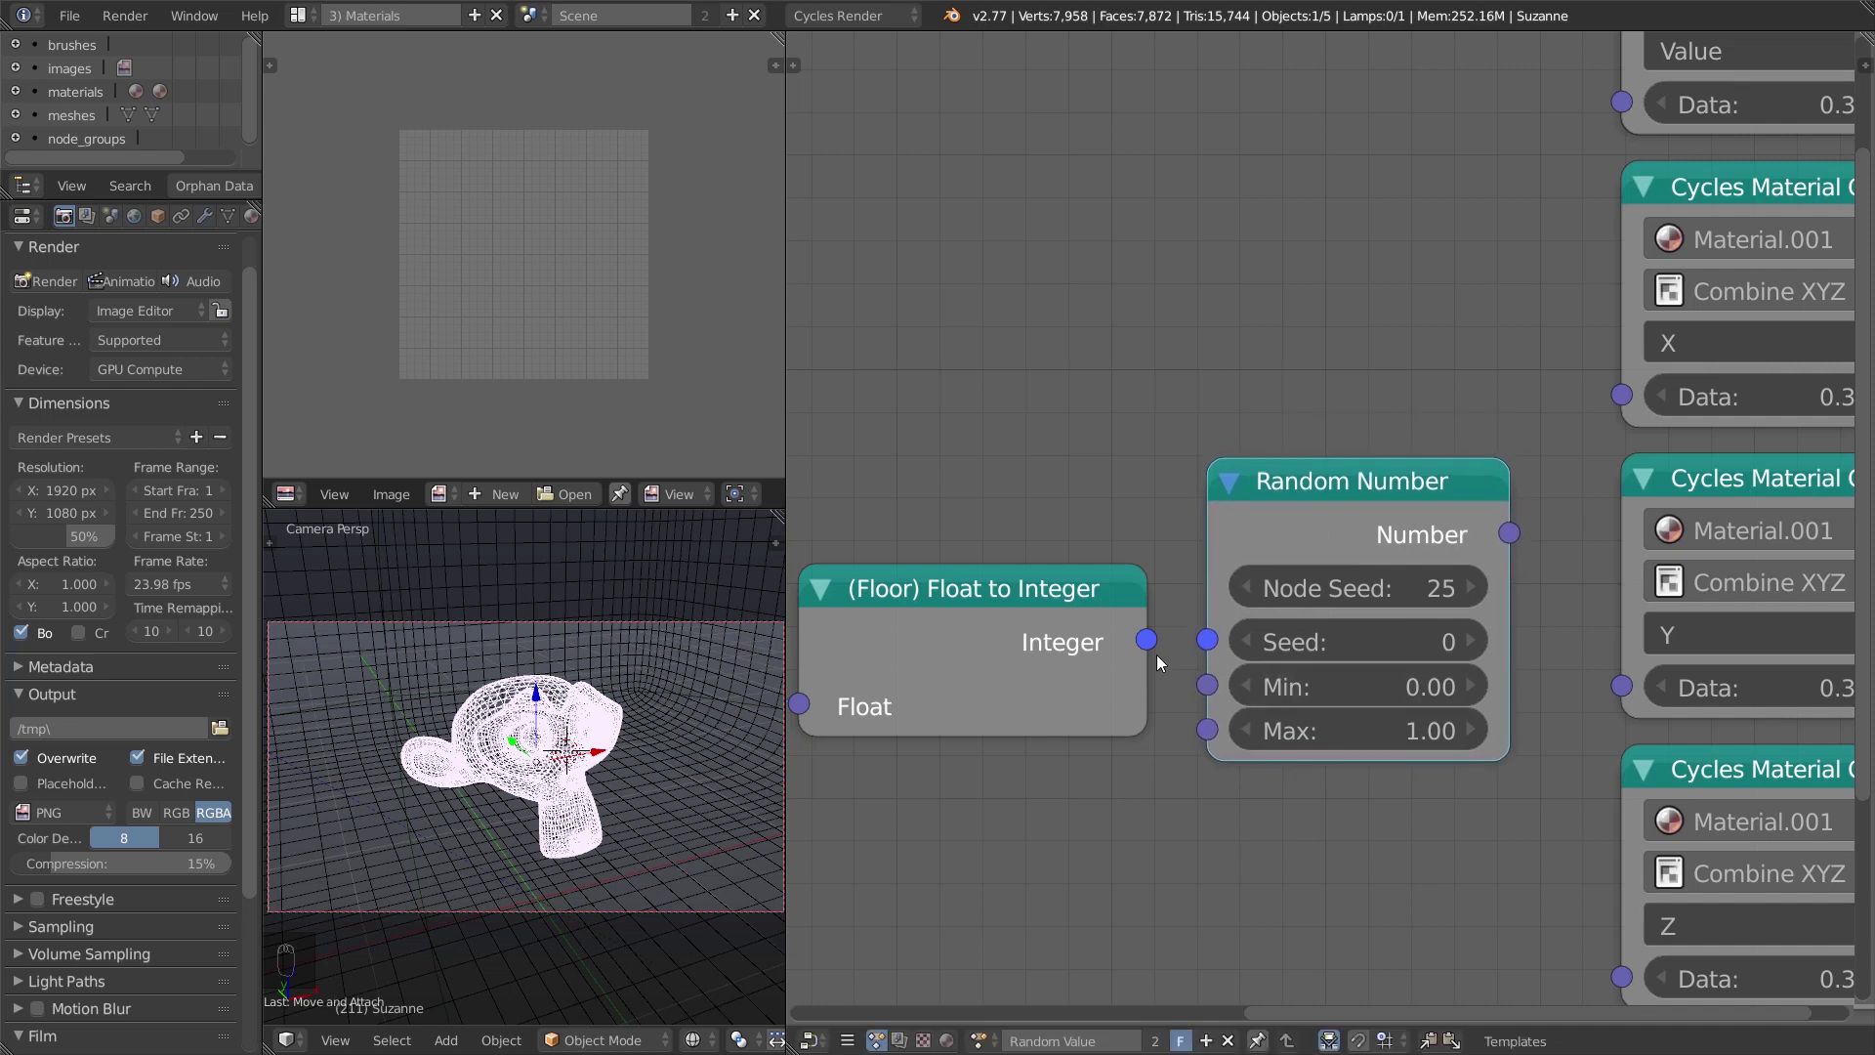
pyautogui.moveTo(1146, 639); pyautogui.dragTo(1170, 426)
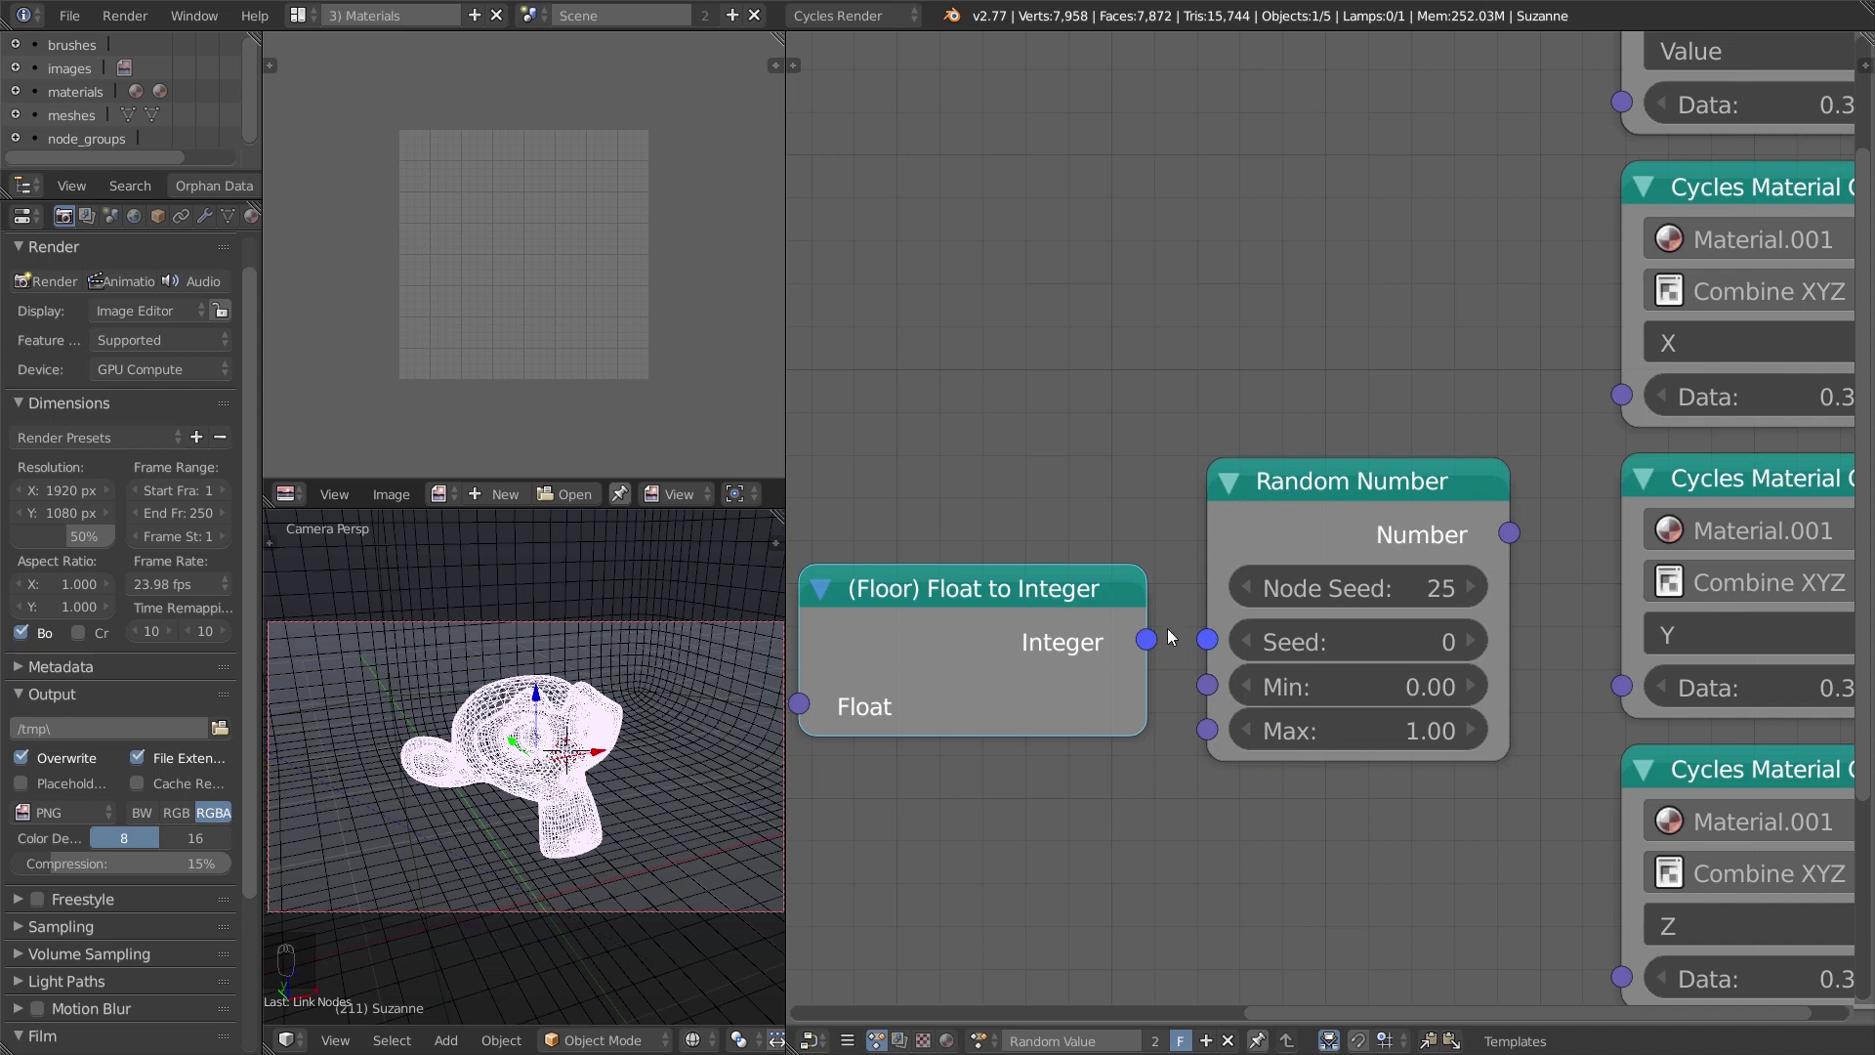
pyautogui.moveTo(1146, 640)
pyautogui.mouseDown()
pyautogui.moveTo(1058, 498)
pyautogui.moveTo(1166, 680)
pyautogui.moveTo(1208, 641)
pyautogui.mouseUp()
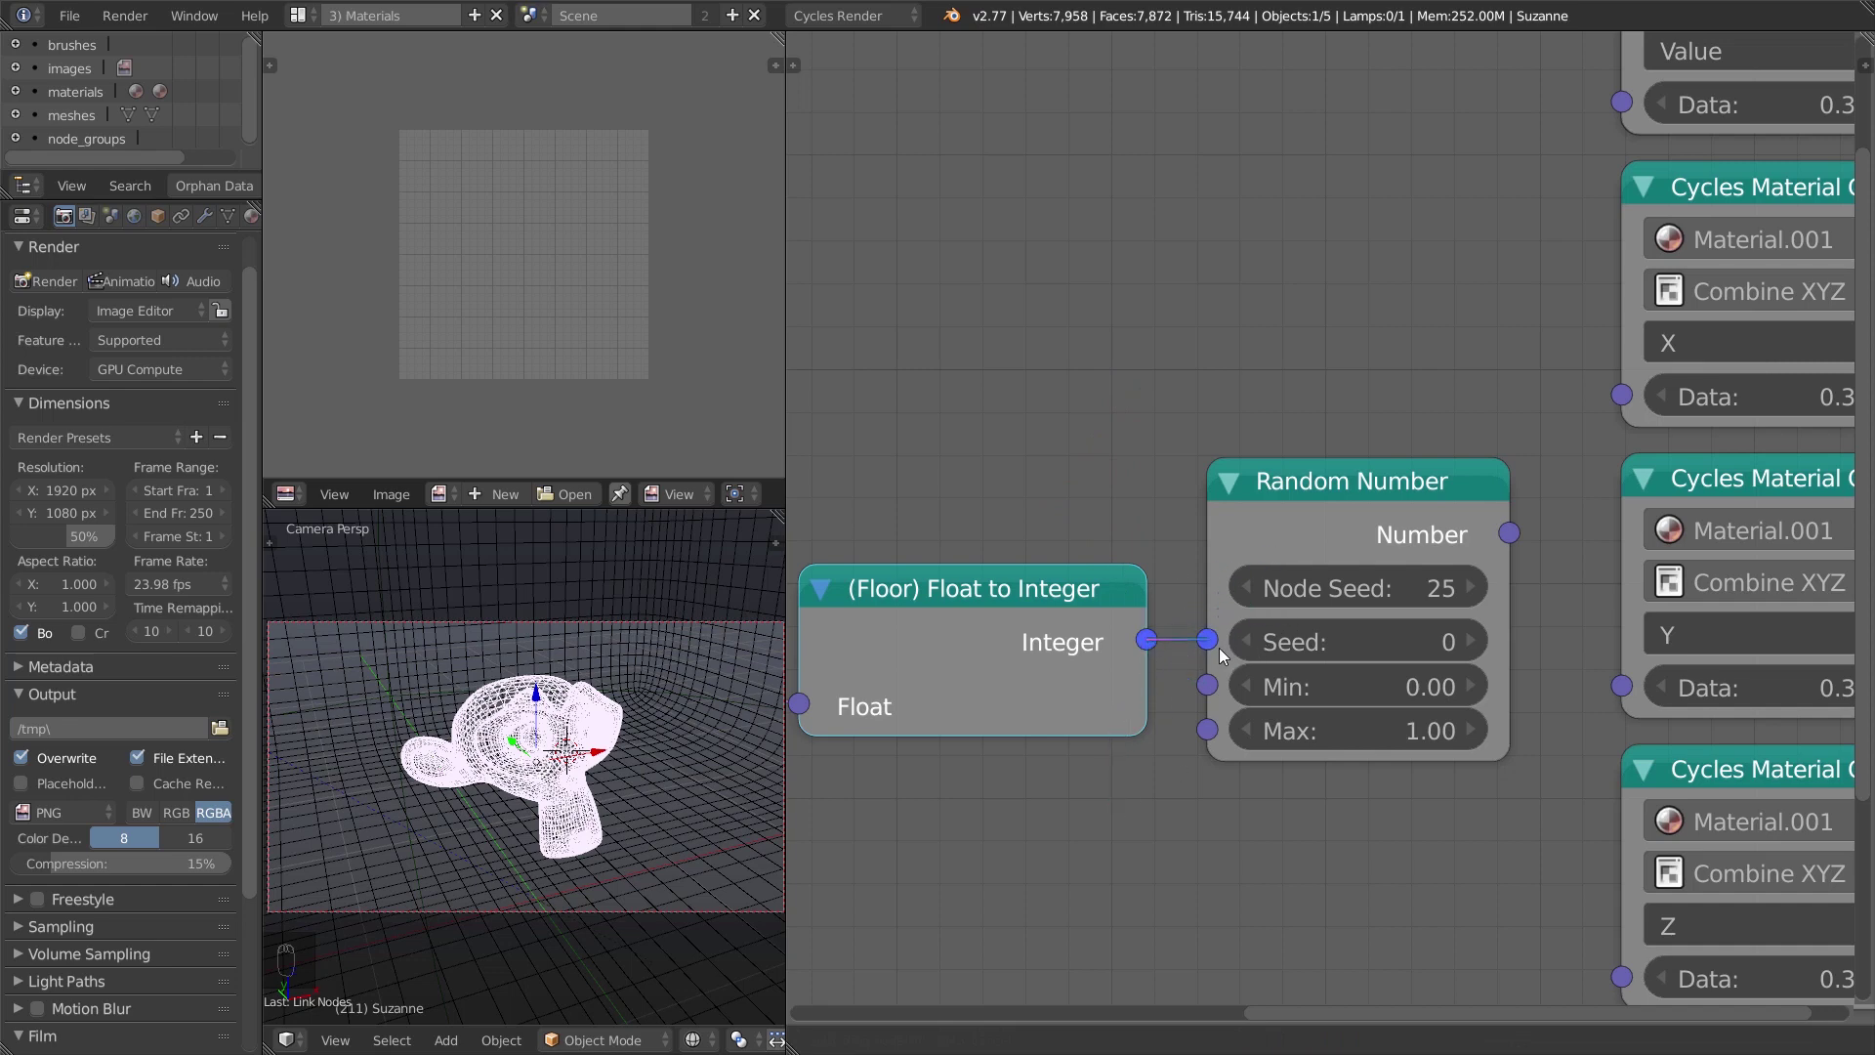
pyautogui.scroll(1, 1183, 672)
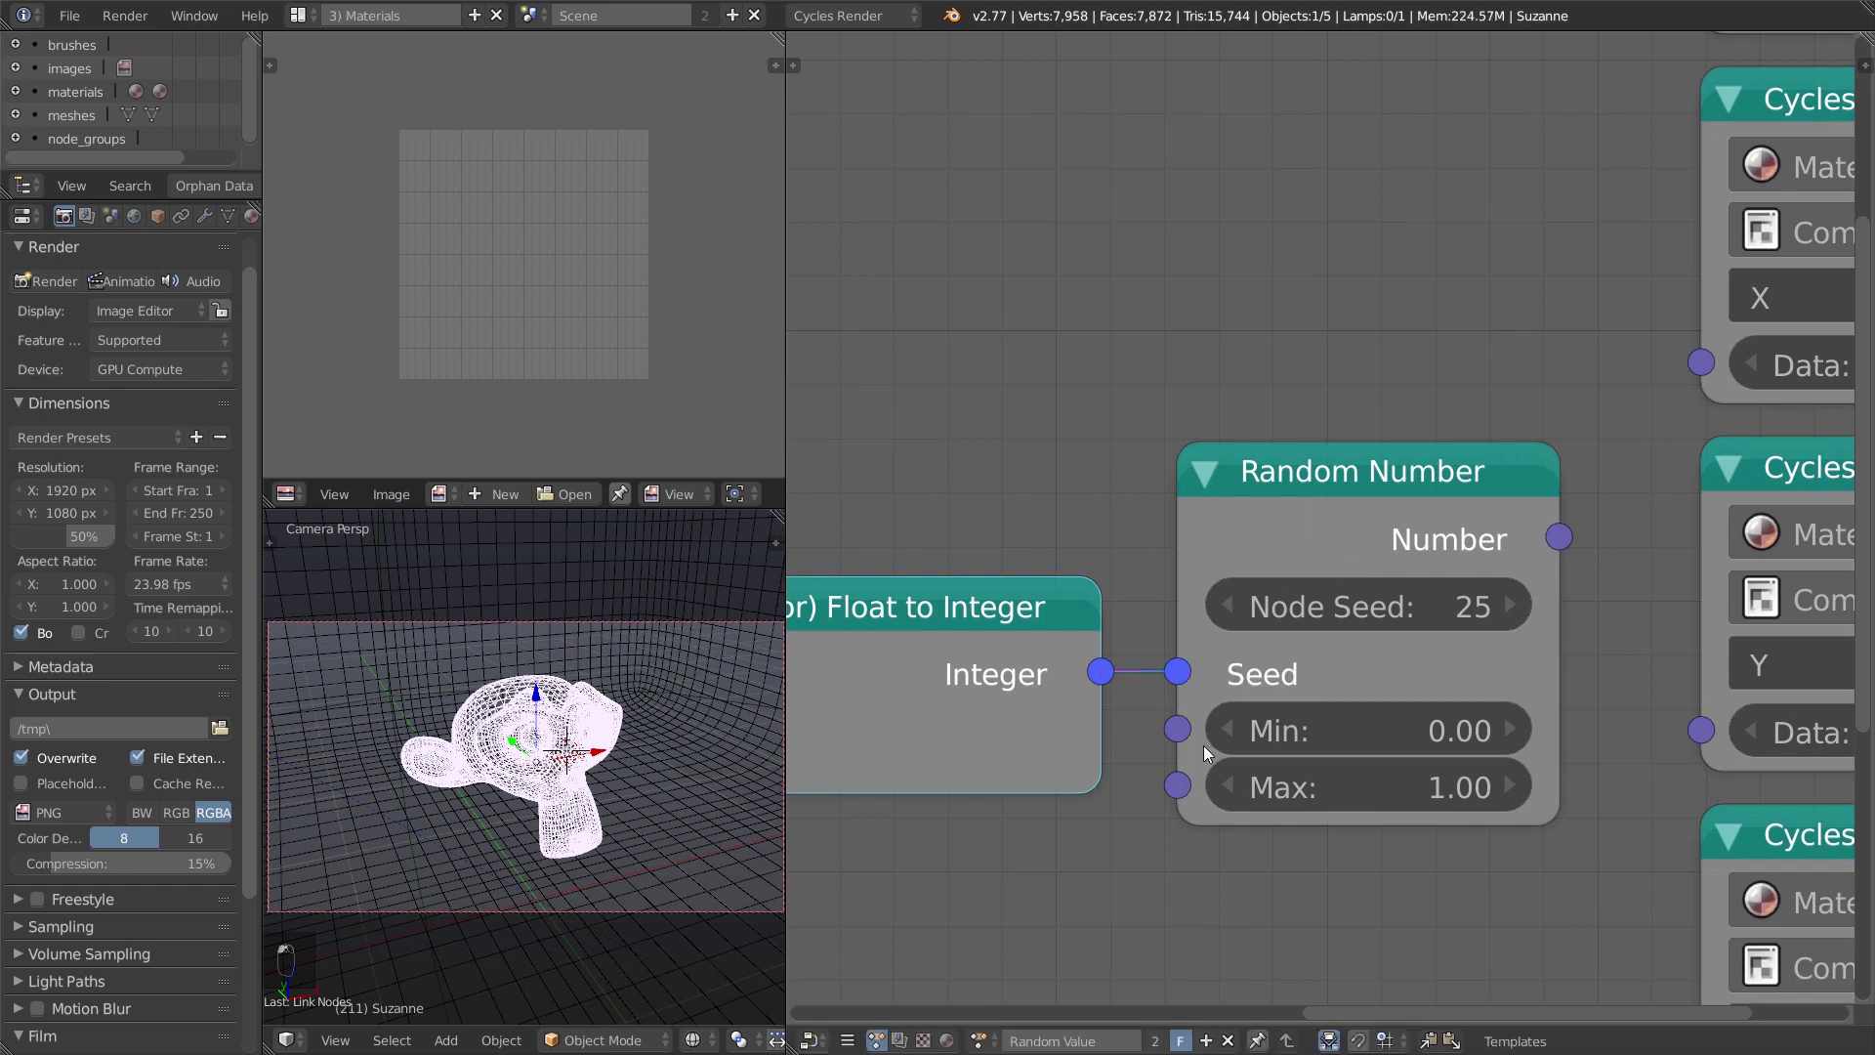
pyautogui.scroll(-1, 993, 660)
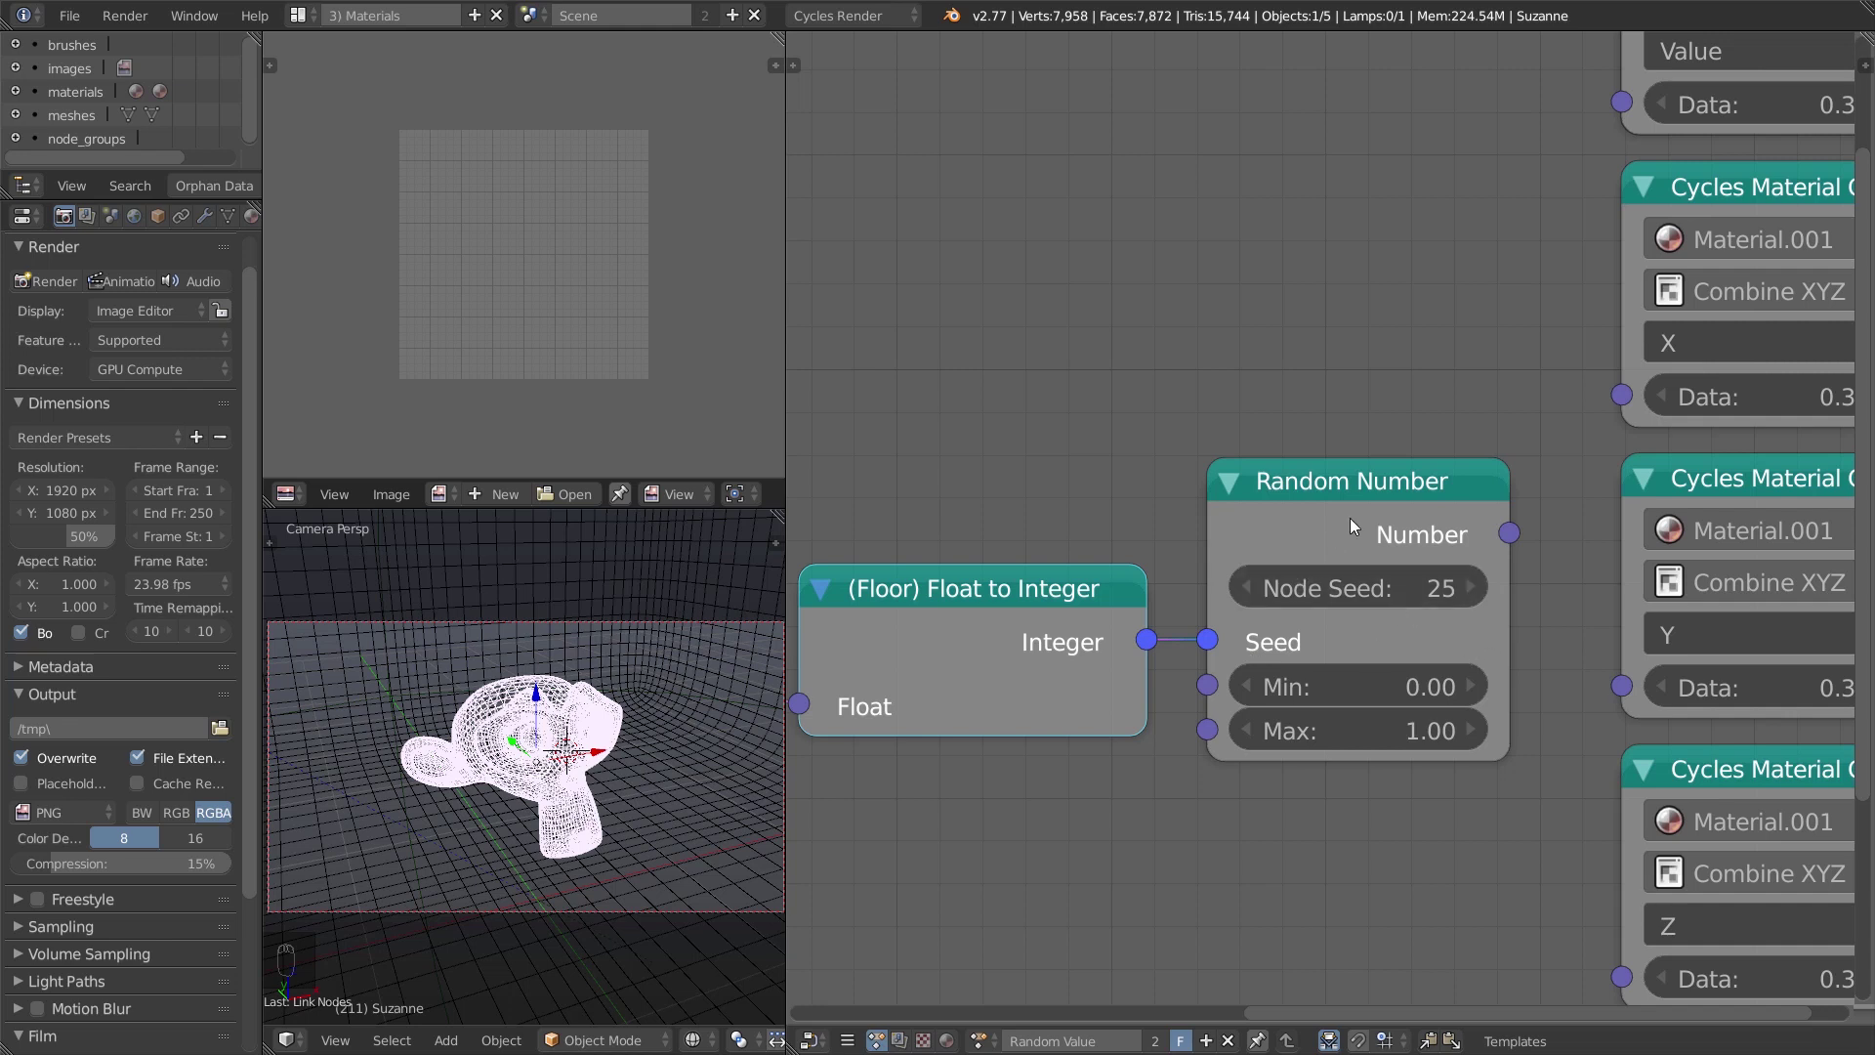
# Add a Debug node fed by Random Number's Number output and play the animation.
pyautogui.hotkey('shift', 'a')
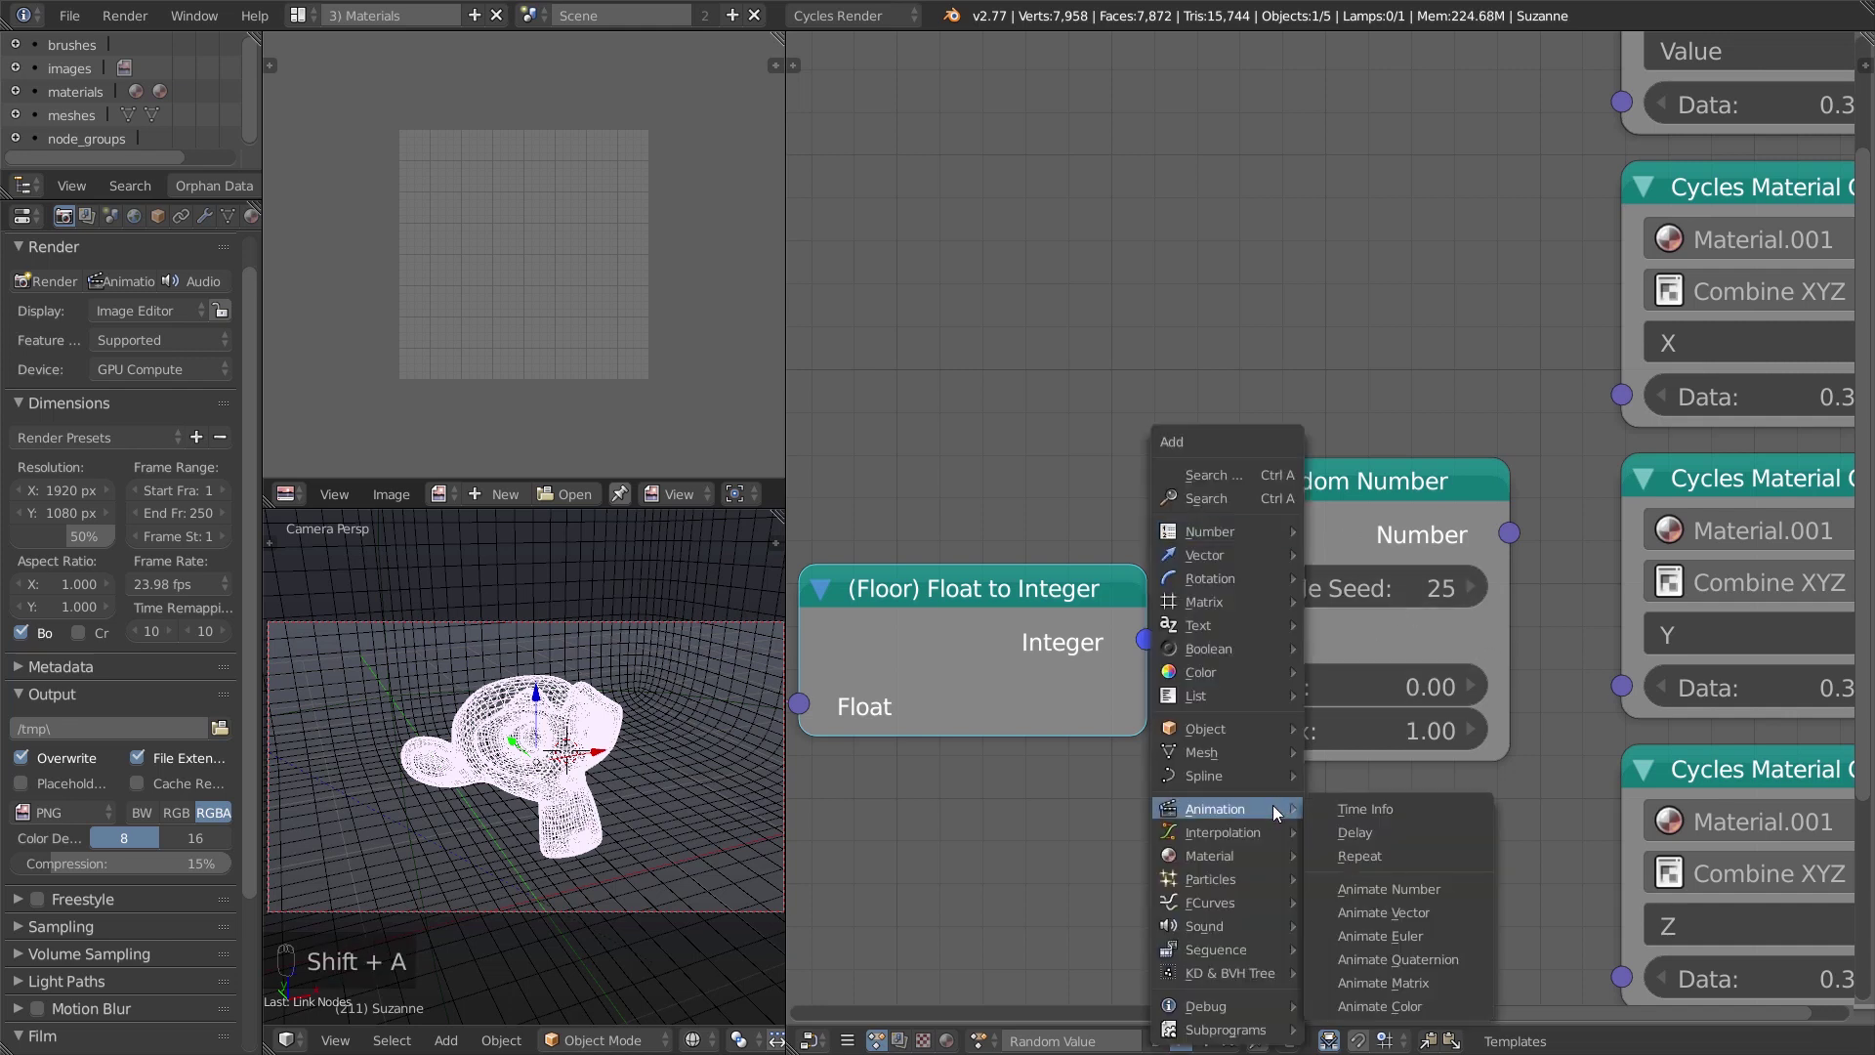
pyautogui.click(1357, 913)
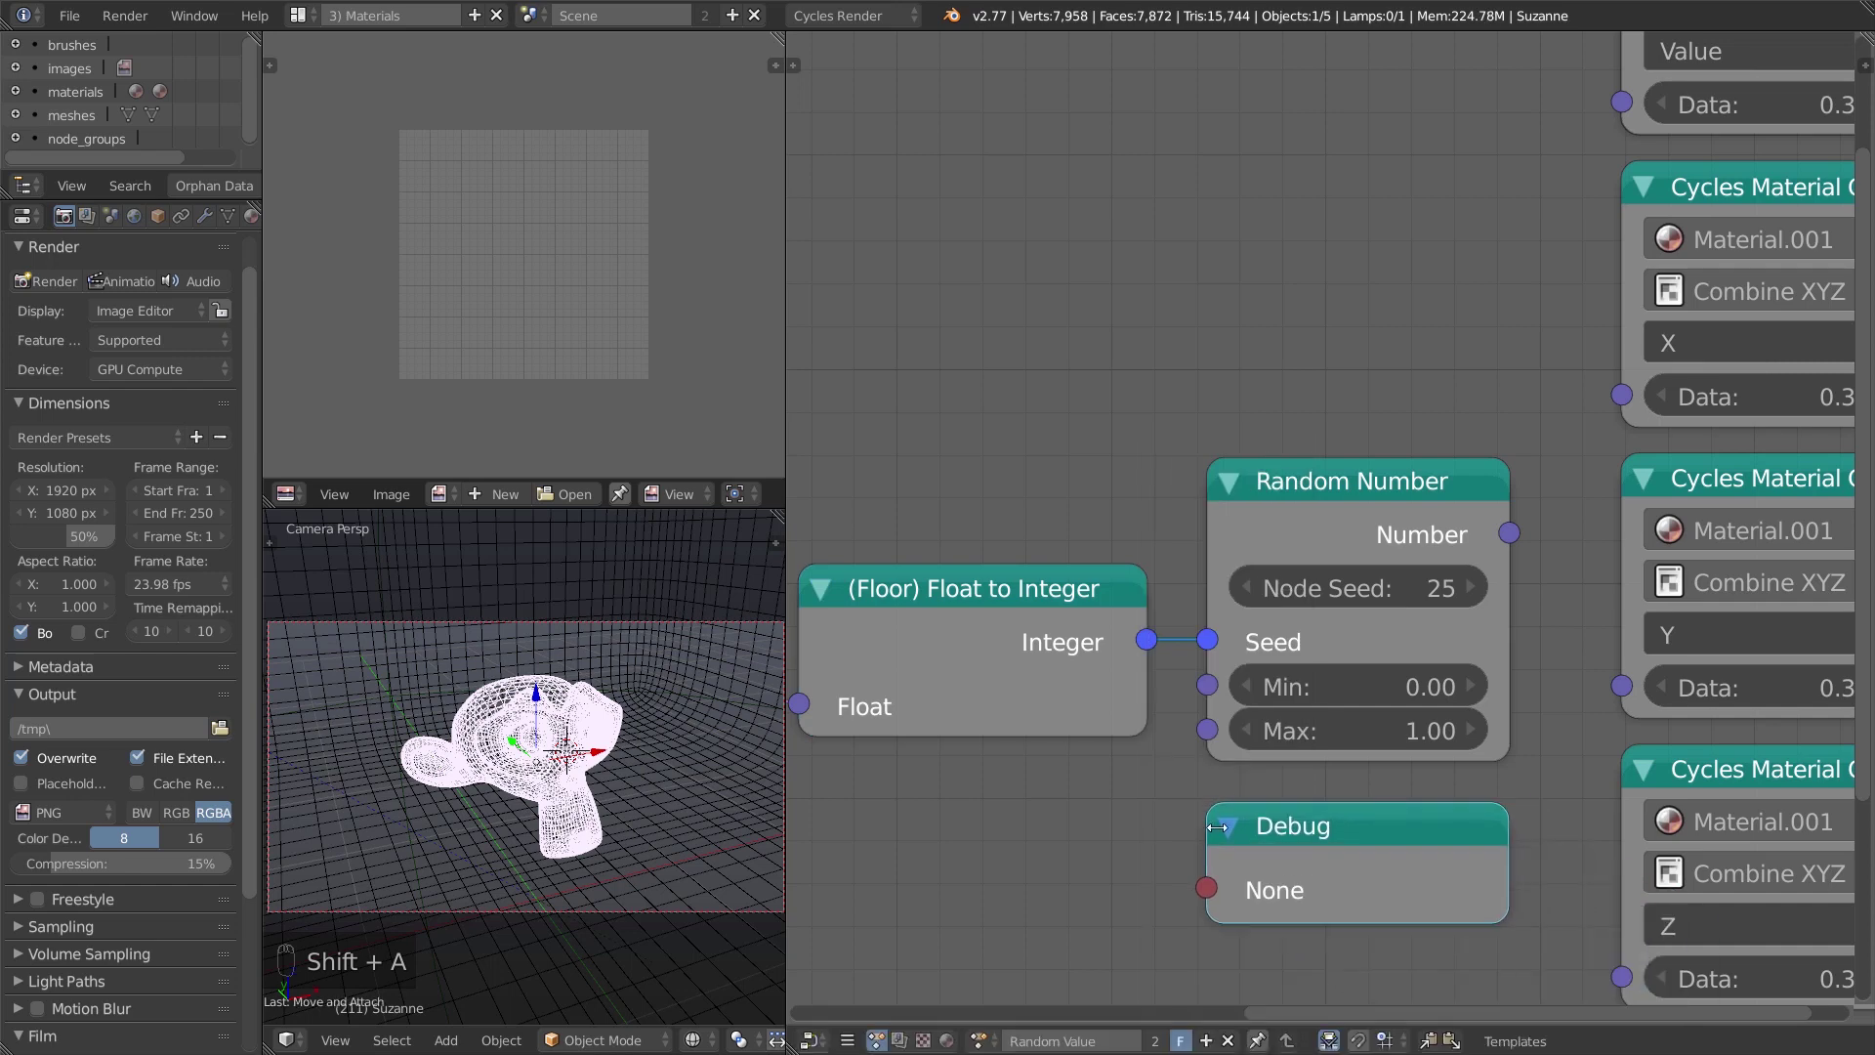
pyautogui.click(1244, 762)
pyautogui.moveTo(1504, 392)
pyautogui.mouseDown()
pyautogui.moveTo(1209, 730)
pyautogui.moveTo(1228, 744)
pyautogui.mouseUp()
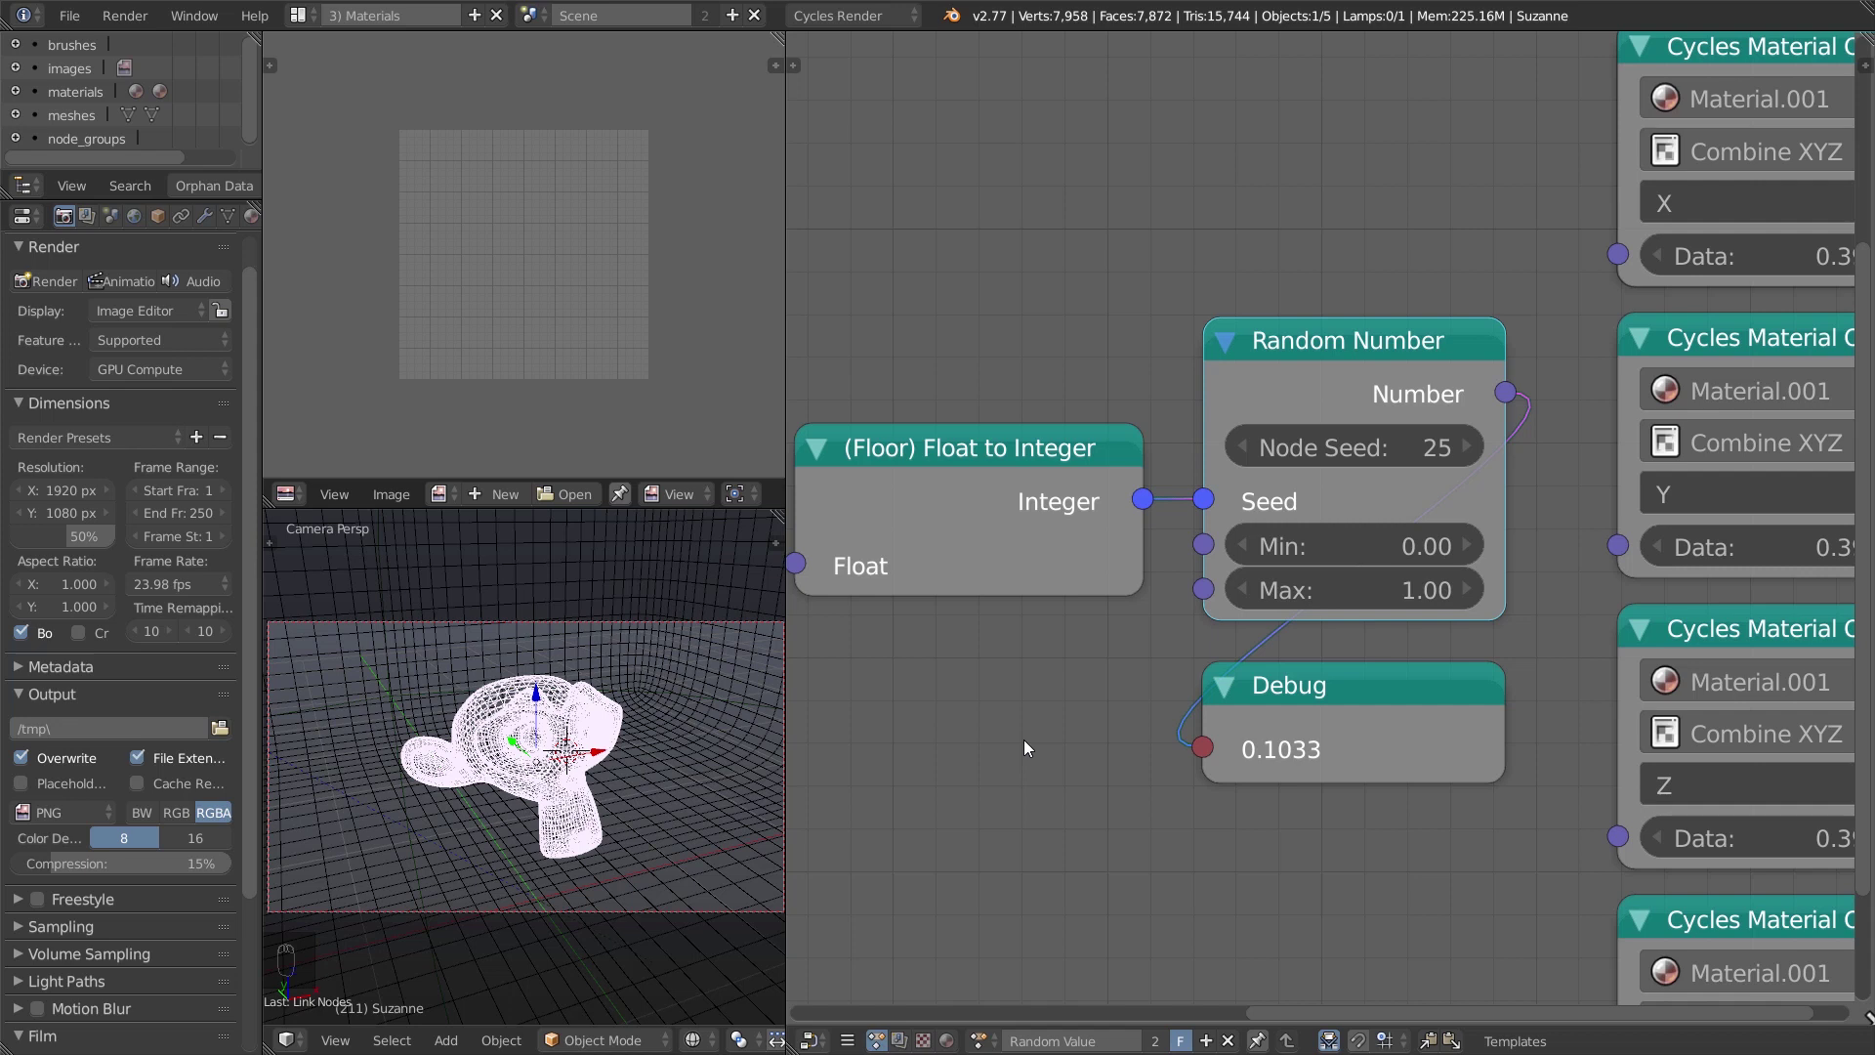
pyautogui.hotkey('alt', 'a')
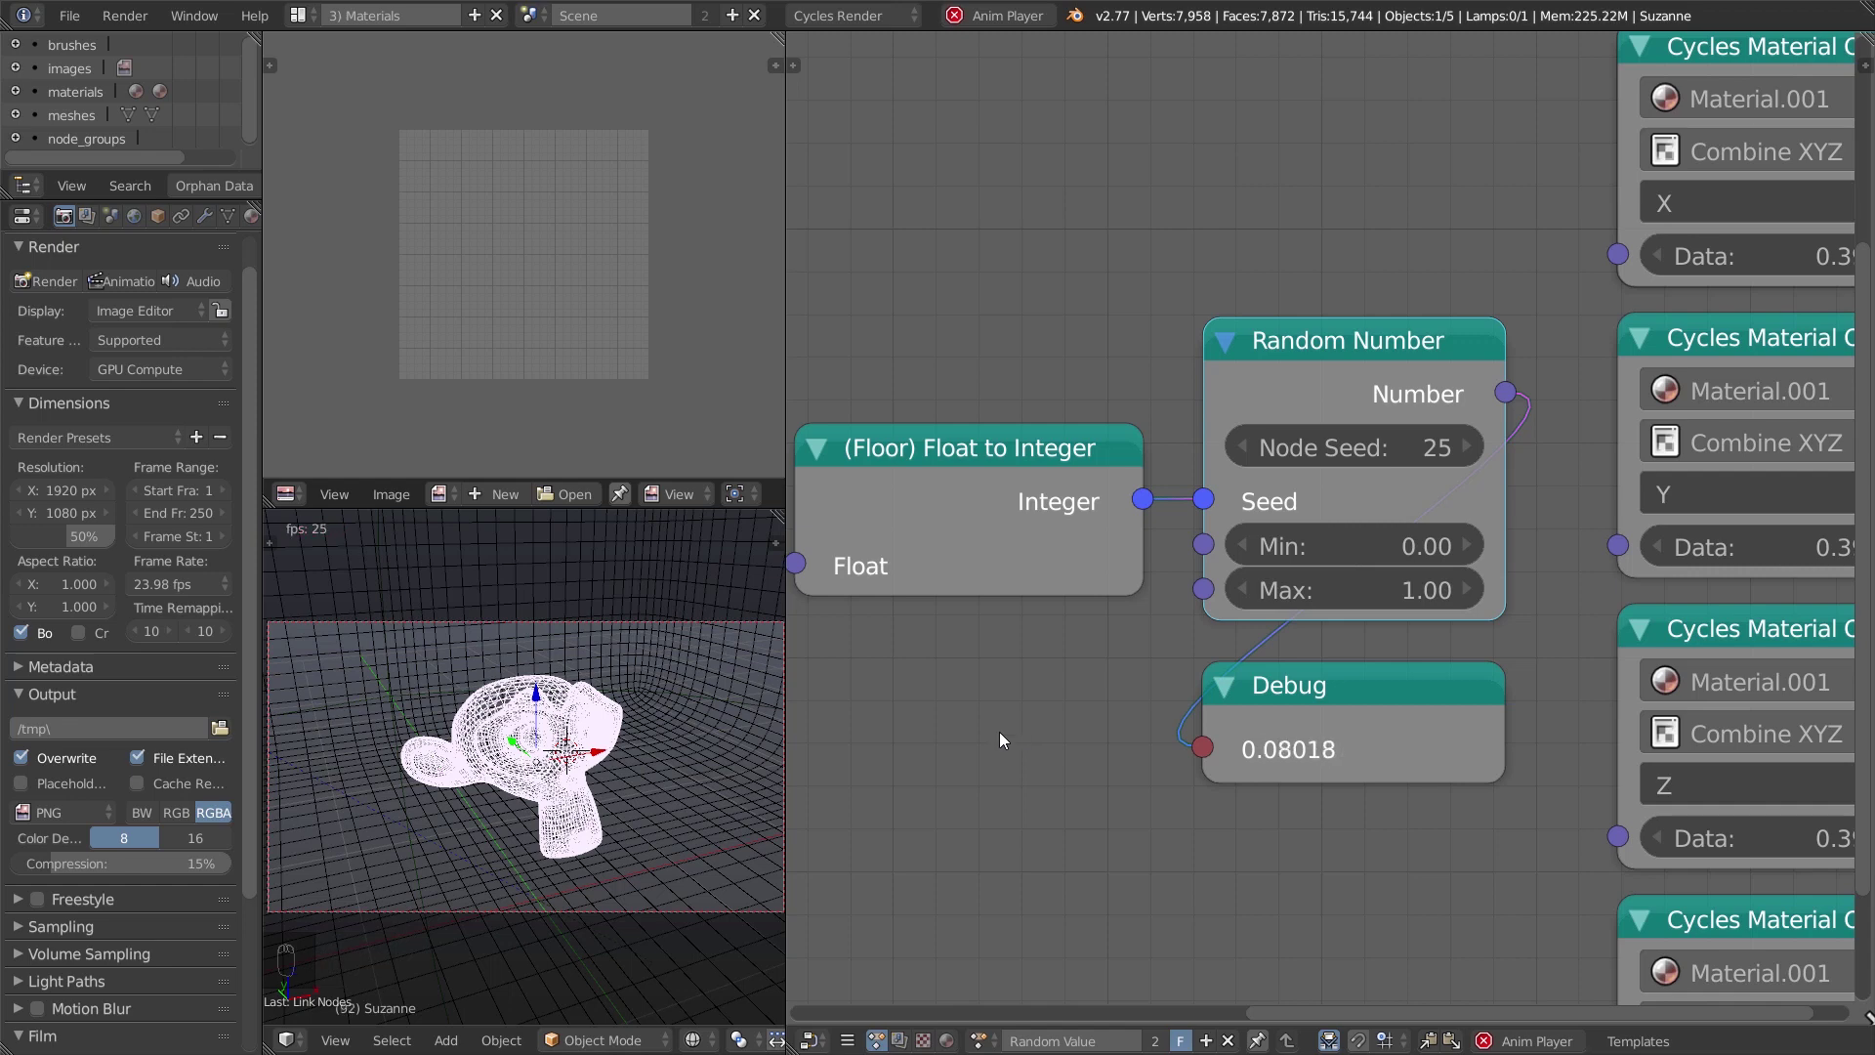
# Inspect the Repeat Time and Time Info nodes during playback, then return to Random Number and Debug.
pyautogui.moveTo(1039, 858); pyautogui.dragTo(1110, 724, button='middle')
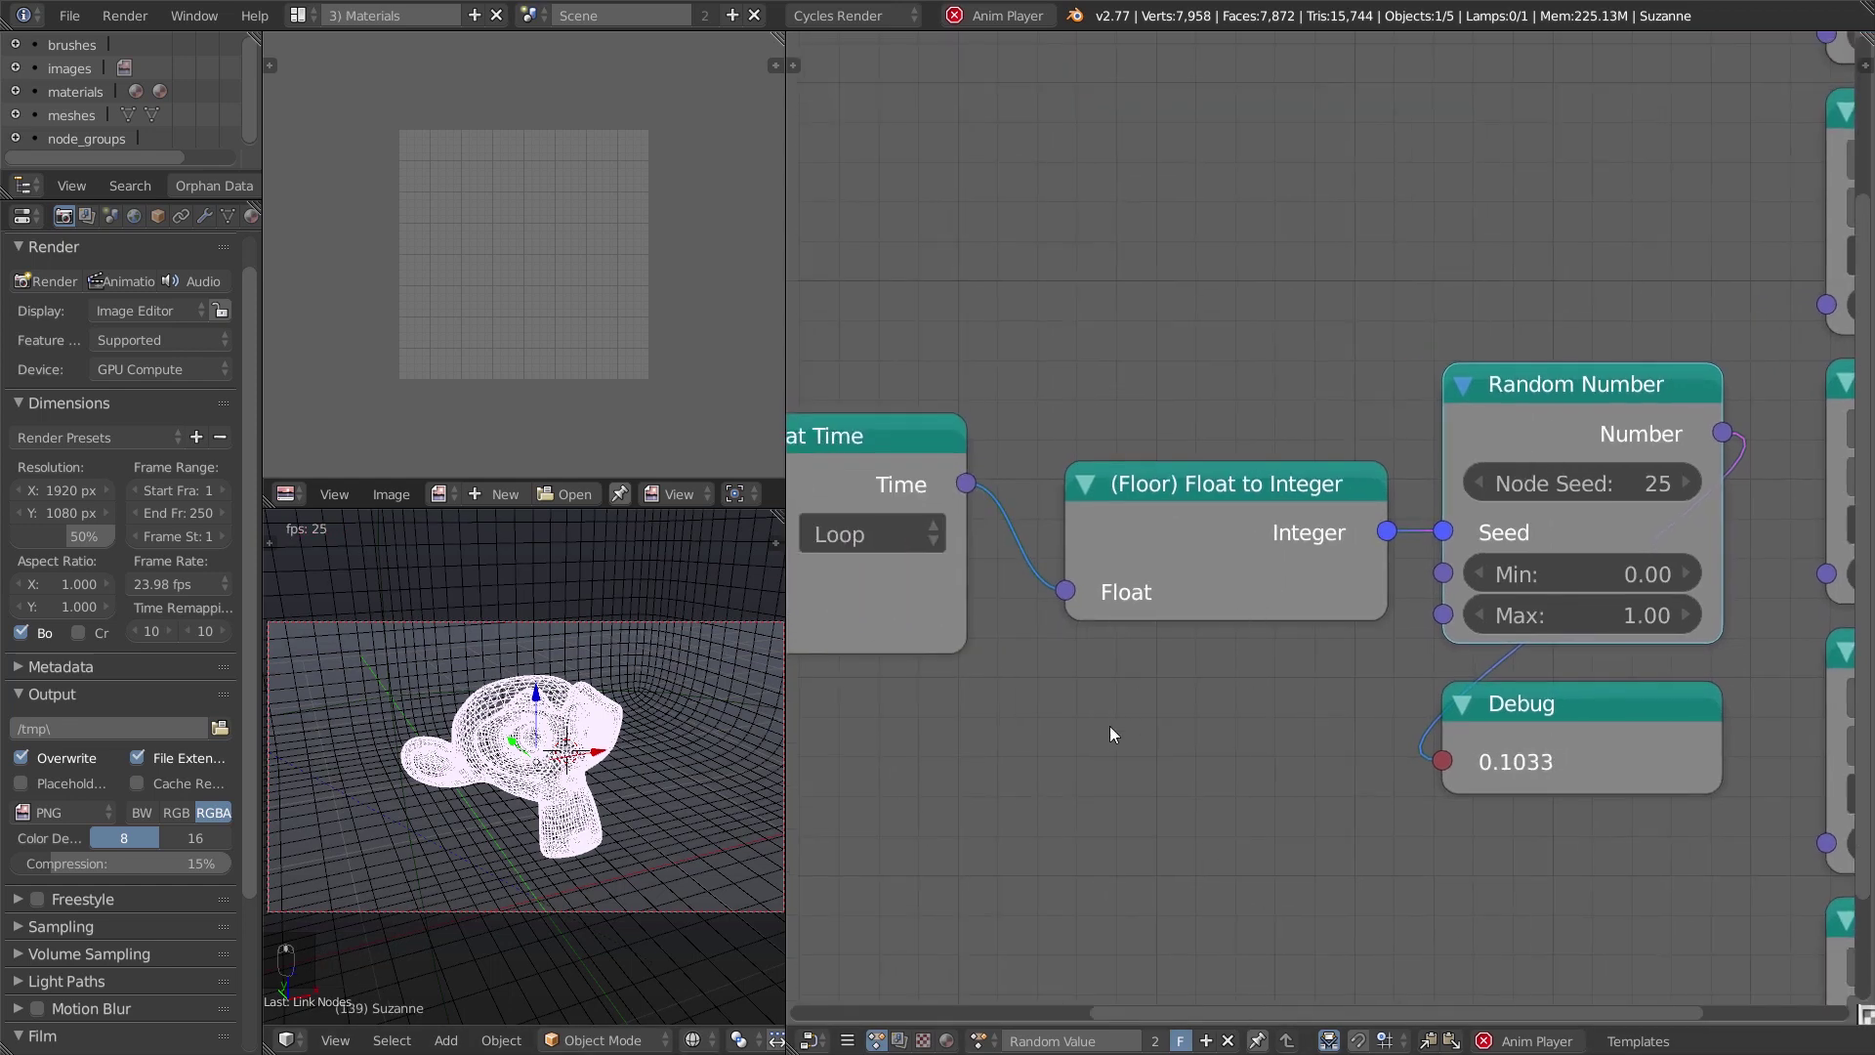
pyautogui.keyDown('ctrl'); pyautogui.scroll(5, 1233, 765); pyautogui.keyUp('ctrl')
pyautogui.keyDown('ctrl'); pyautogui.scroll(5, 1271, 783); pyautogui.keyUp('ctrl')
pyautogui.scroll(3, 1179, 804)
pyautogui.keyDown('ctrl'); pyautogui.scroll(3, 1303, 662); pyautogui.keyUp('ctrl')
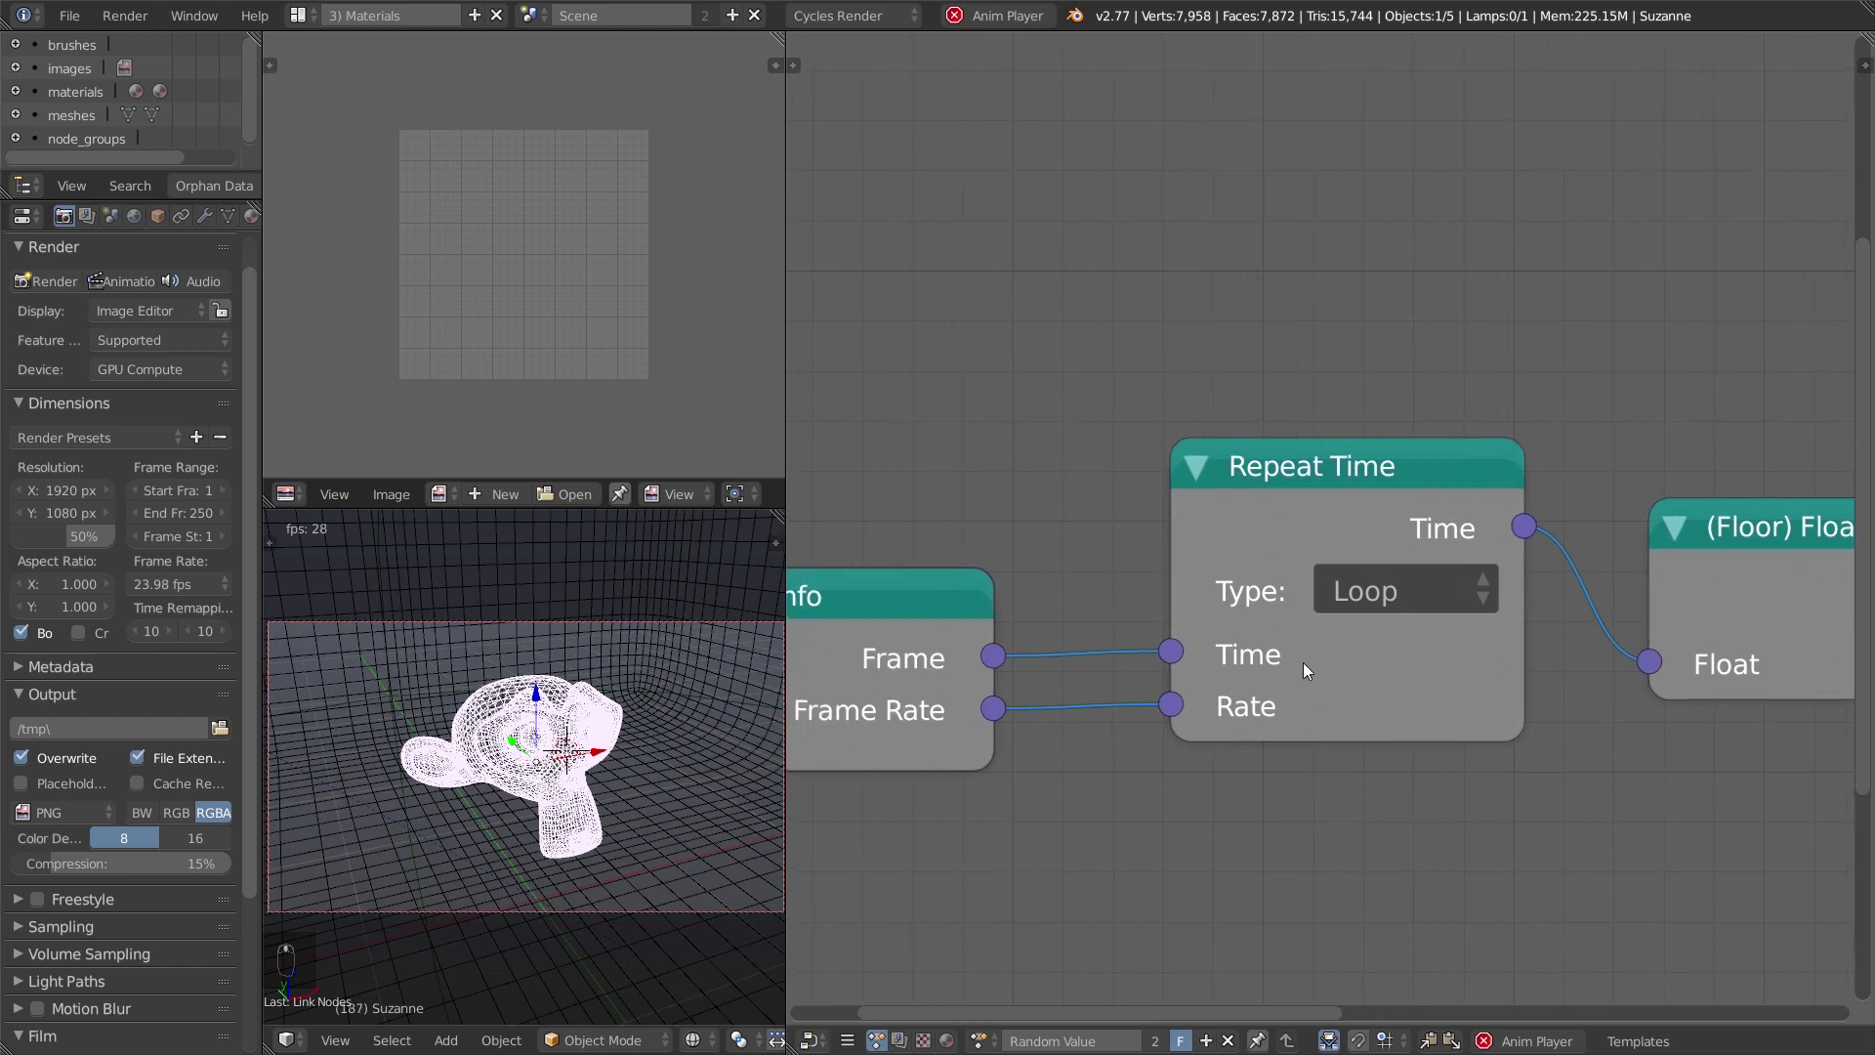
pyautogui.rightClick(1372, 495)
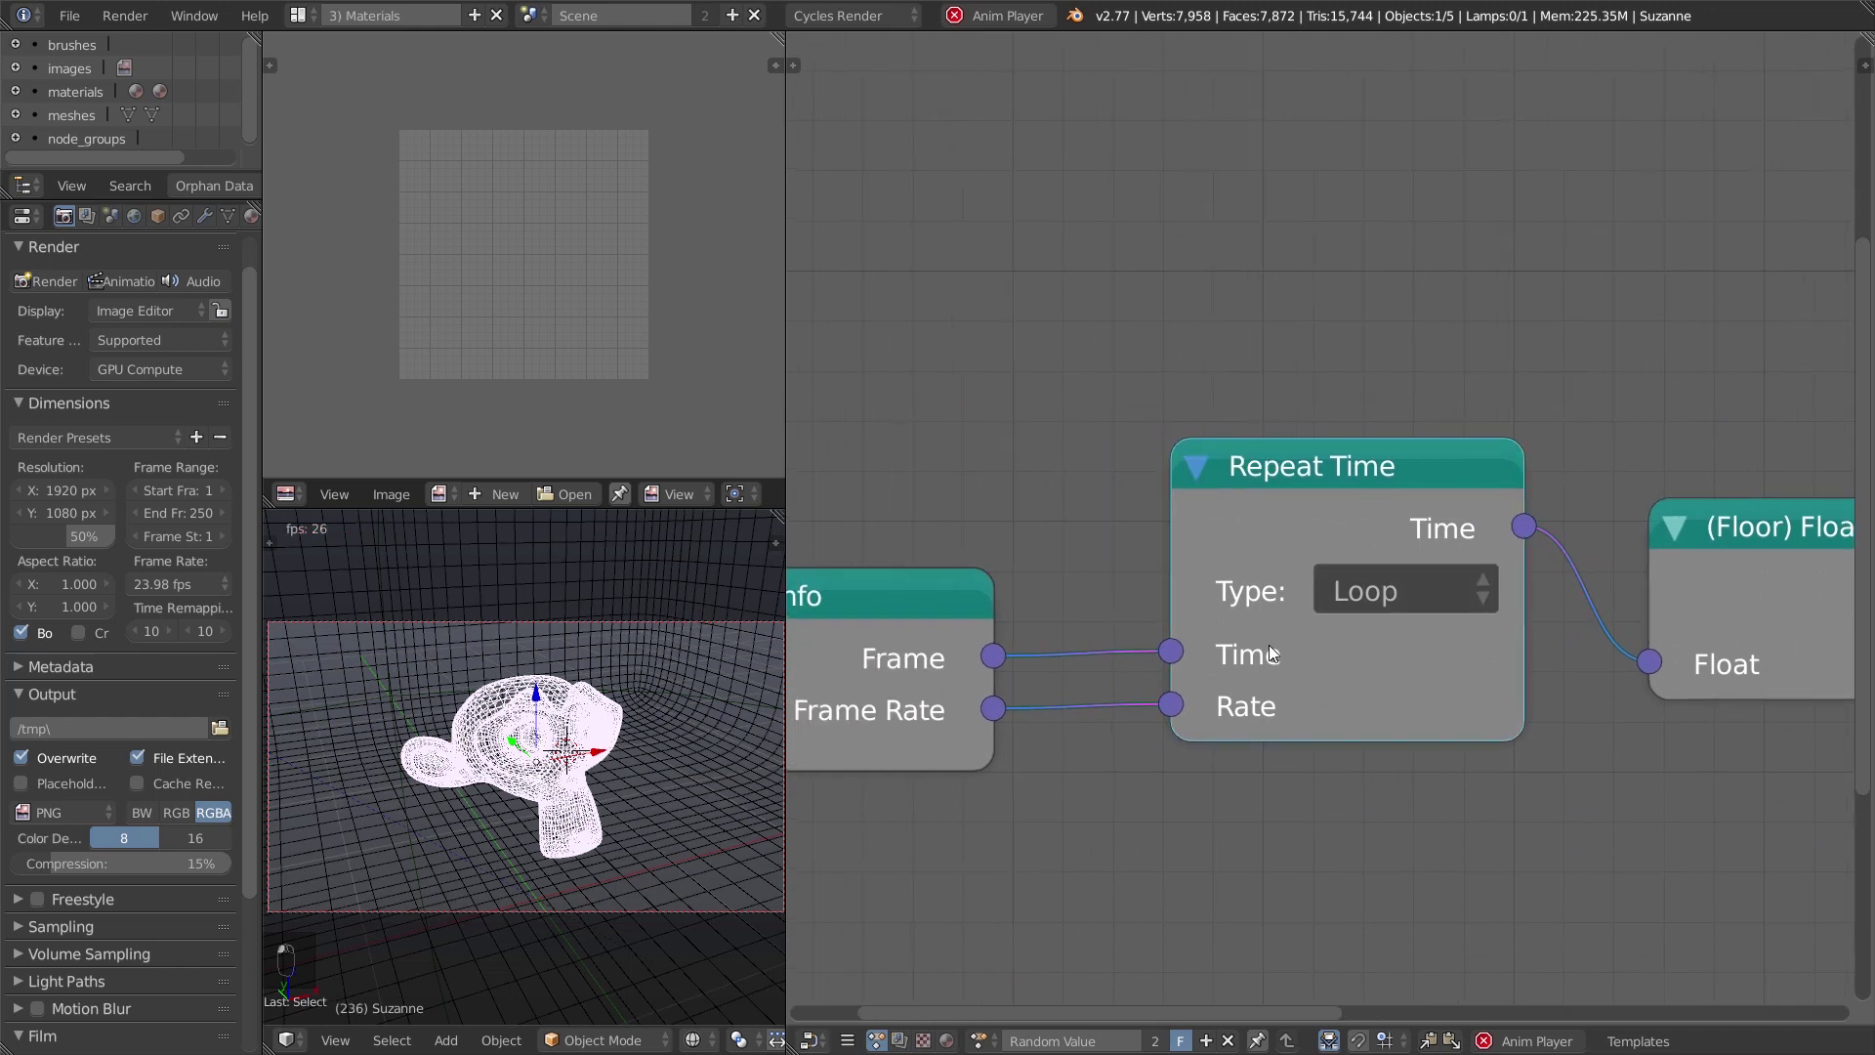
pyautogui.keyDown('ctrl'); pyautogui.scroll(4, 1220, 703); pyautogui.keyUp('ctrl')
pyautogui.scroll(1, 1070, 695)
pyautogui.rightClick(1070, 695)
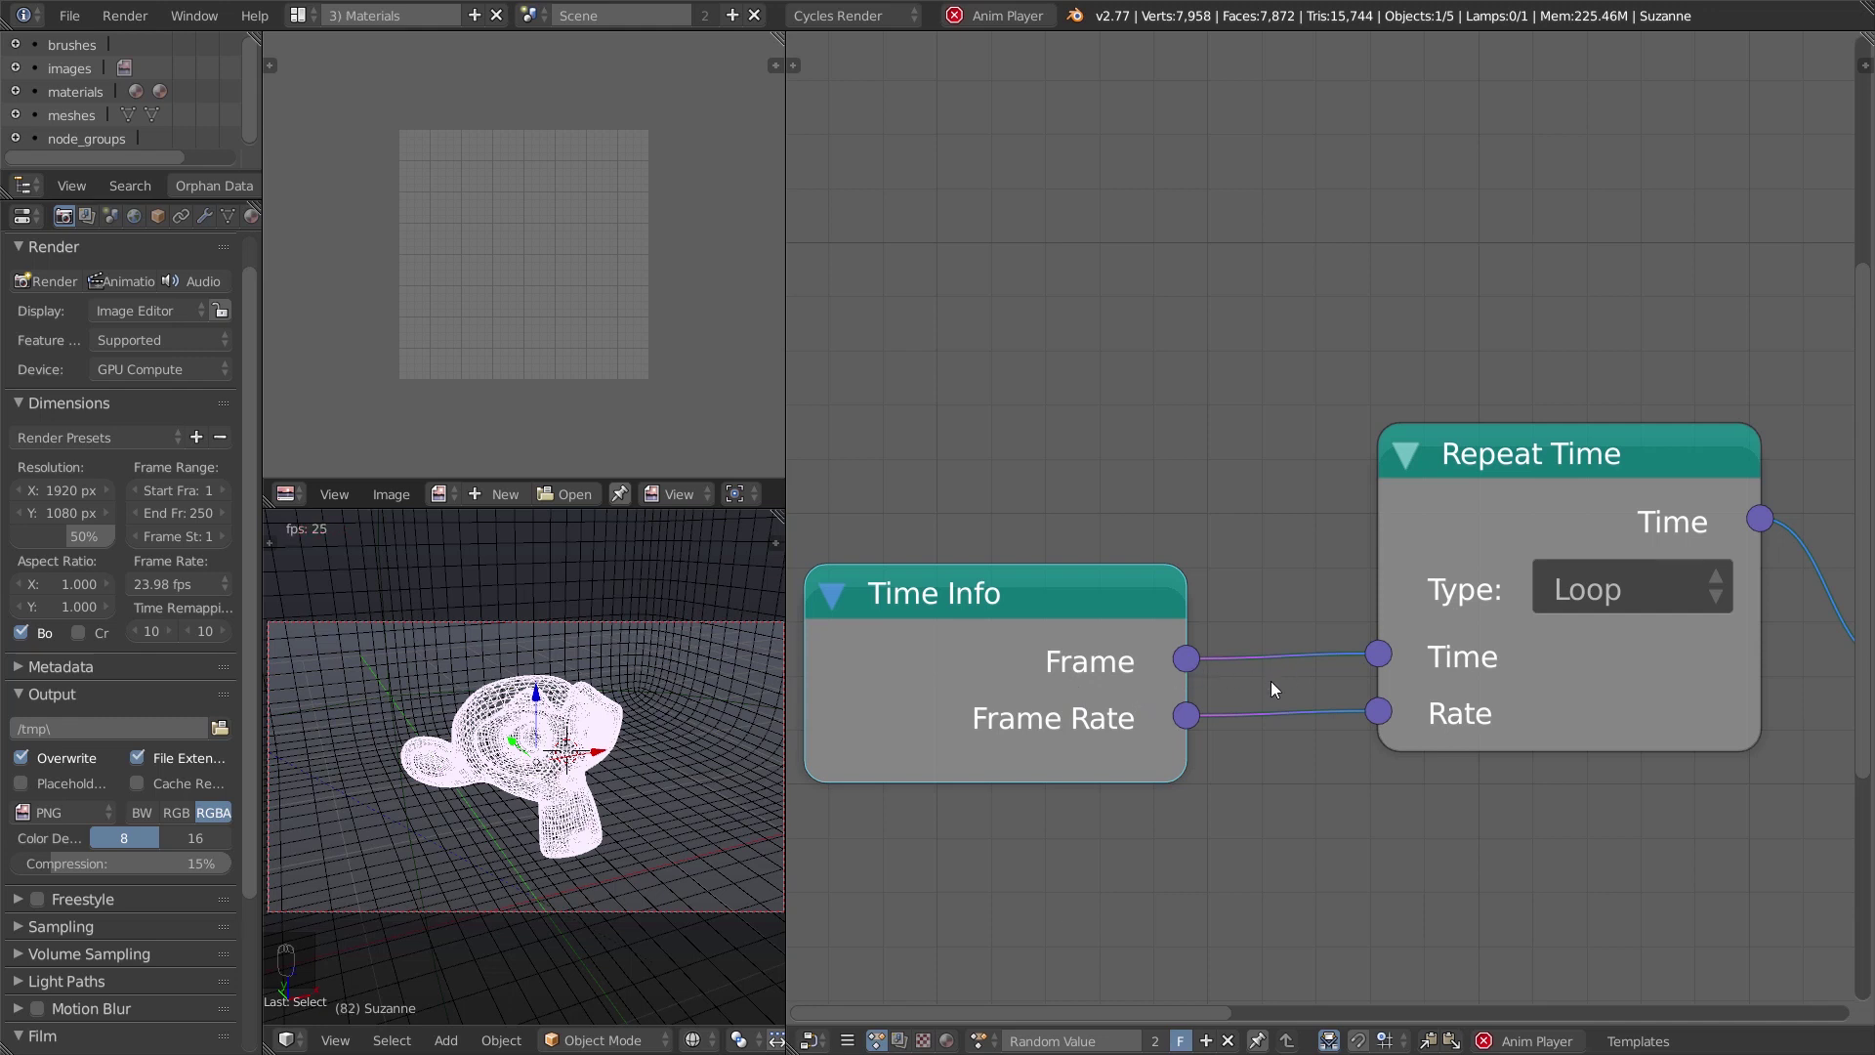
pyautogui.keyDown('ctrl'); pyautogui.scroll(-4, 1249, 811); pyautogui.keyUp('ctrl')
pyautogui.keyDown('ctrl'); pyautogui.scroll(-2, 1299, 758); pyautogui.keyUp('ctrl')
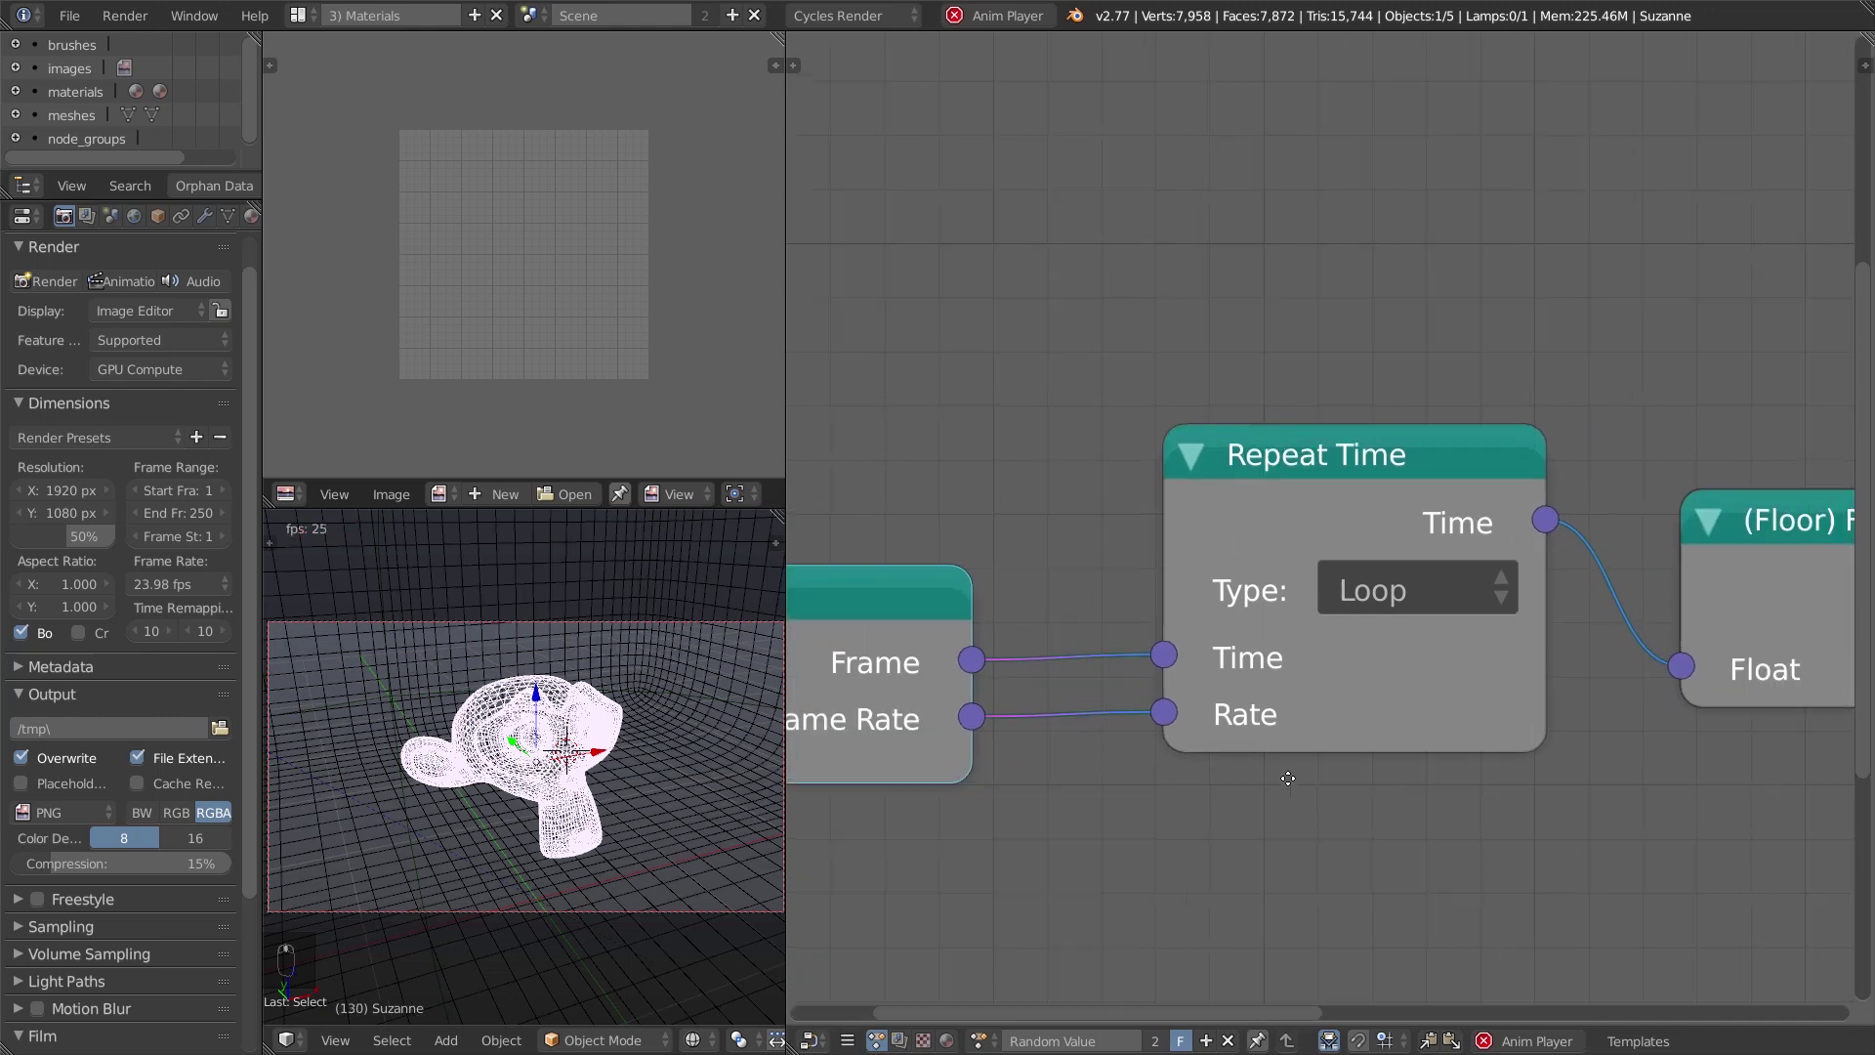
pyautogui.keyDown('ctrl'); pyautogui.scroll(-1, 1199, 758); pyautogui.keyUp('ctrl')
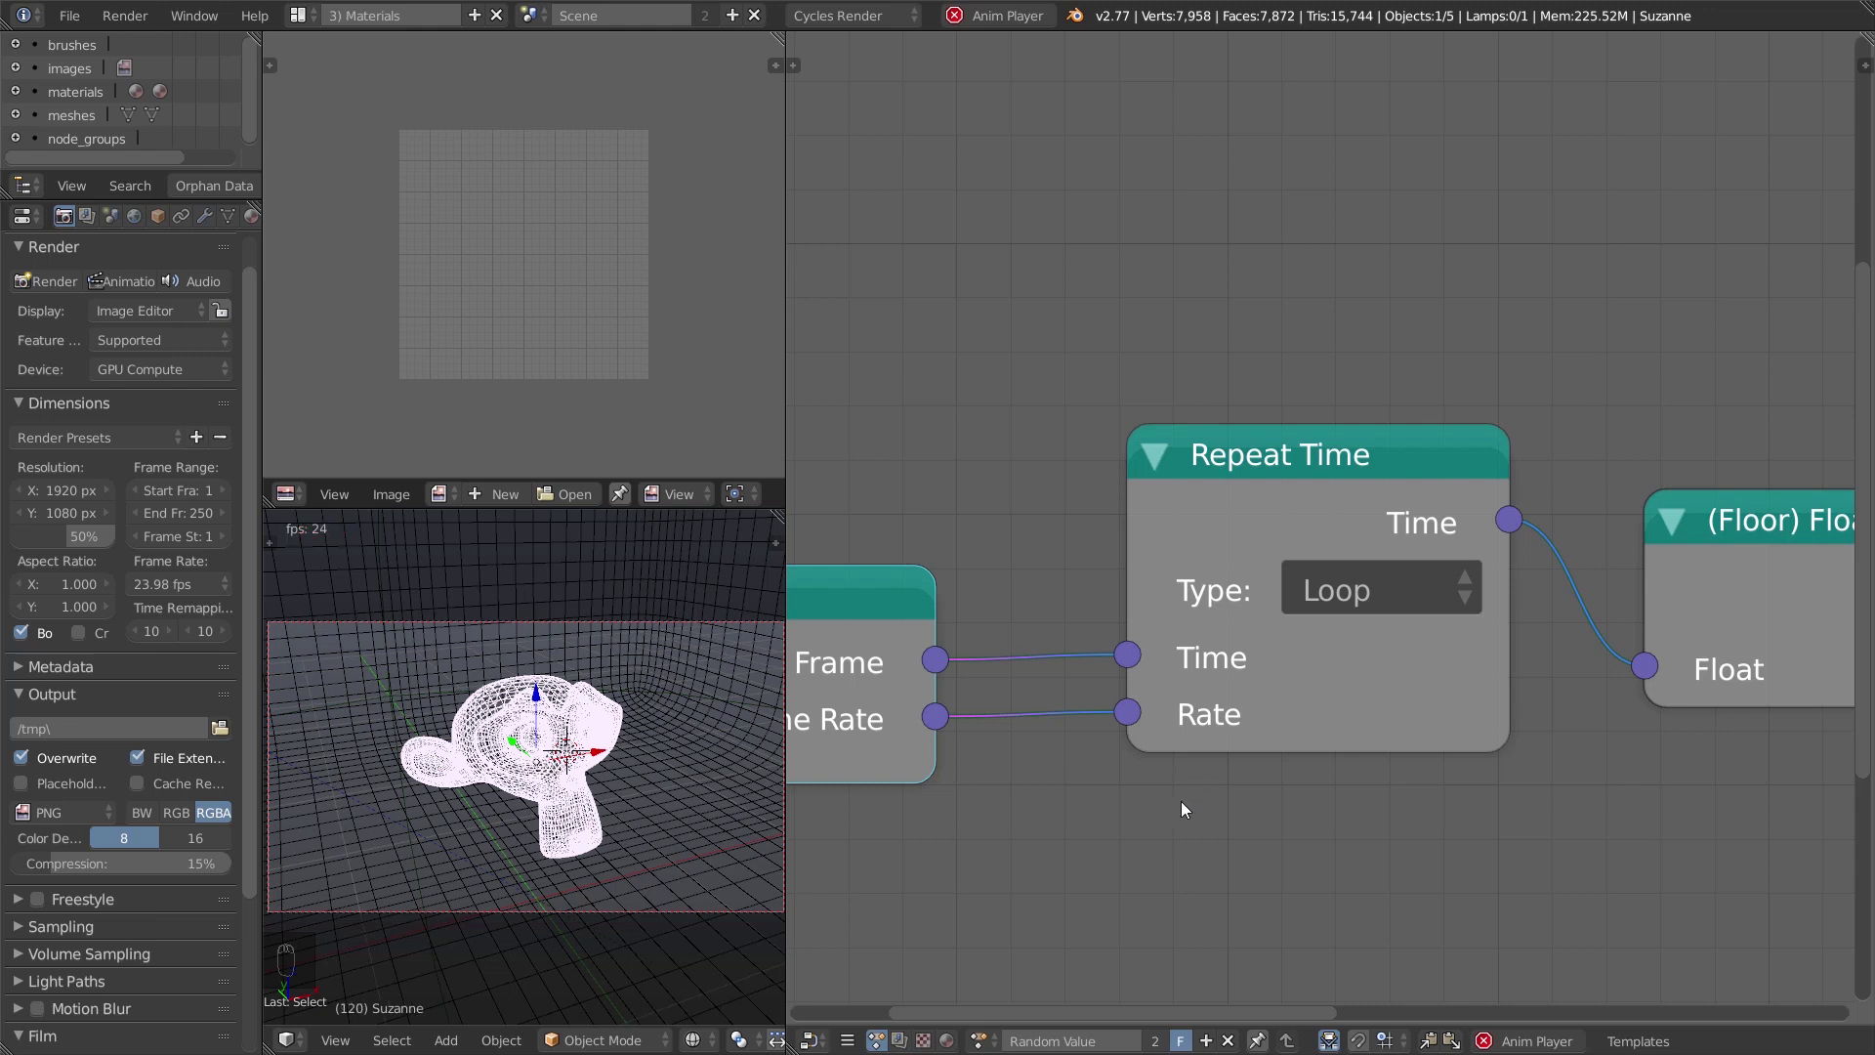
pyautogui.moveTo(1155, 908); pyautogui.dragTo(1275, 838, button='middle')
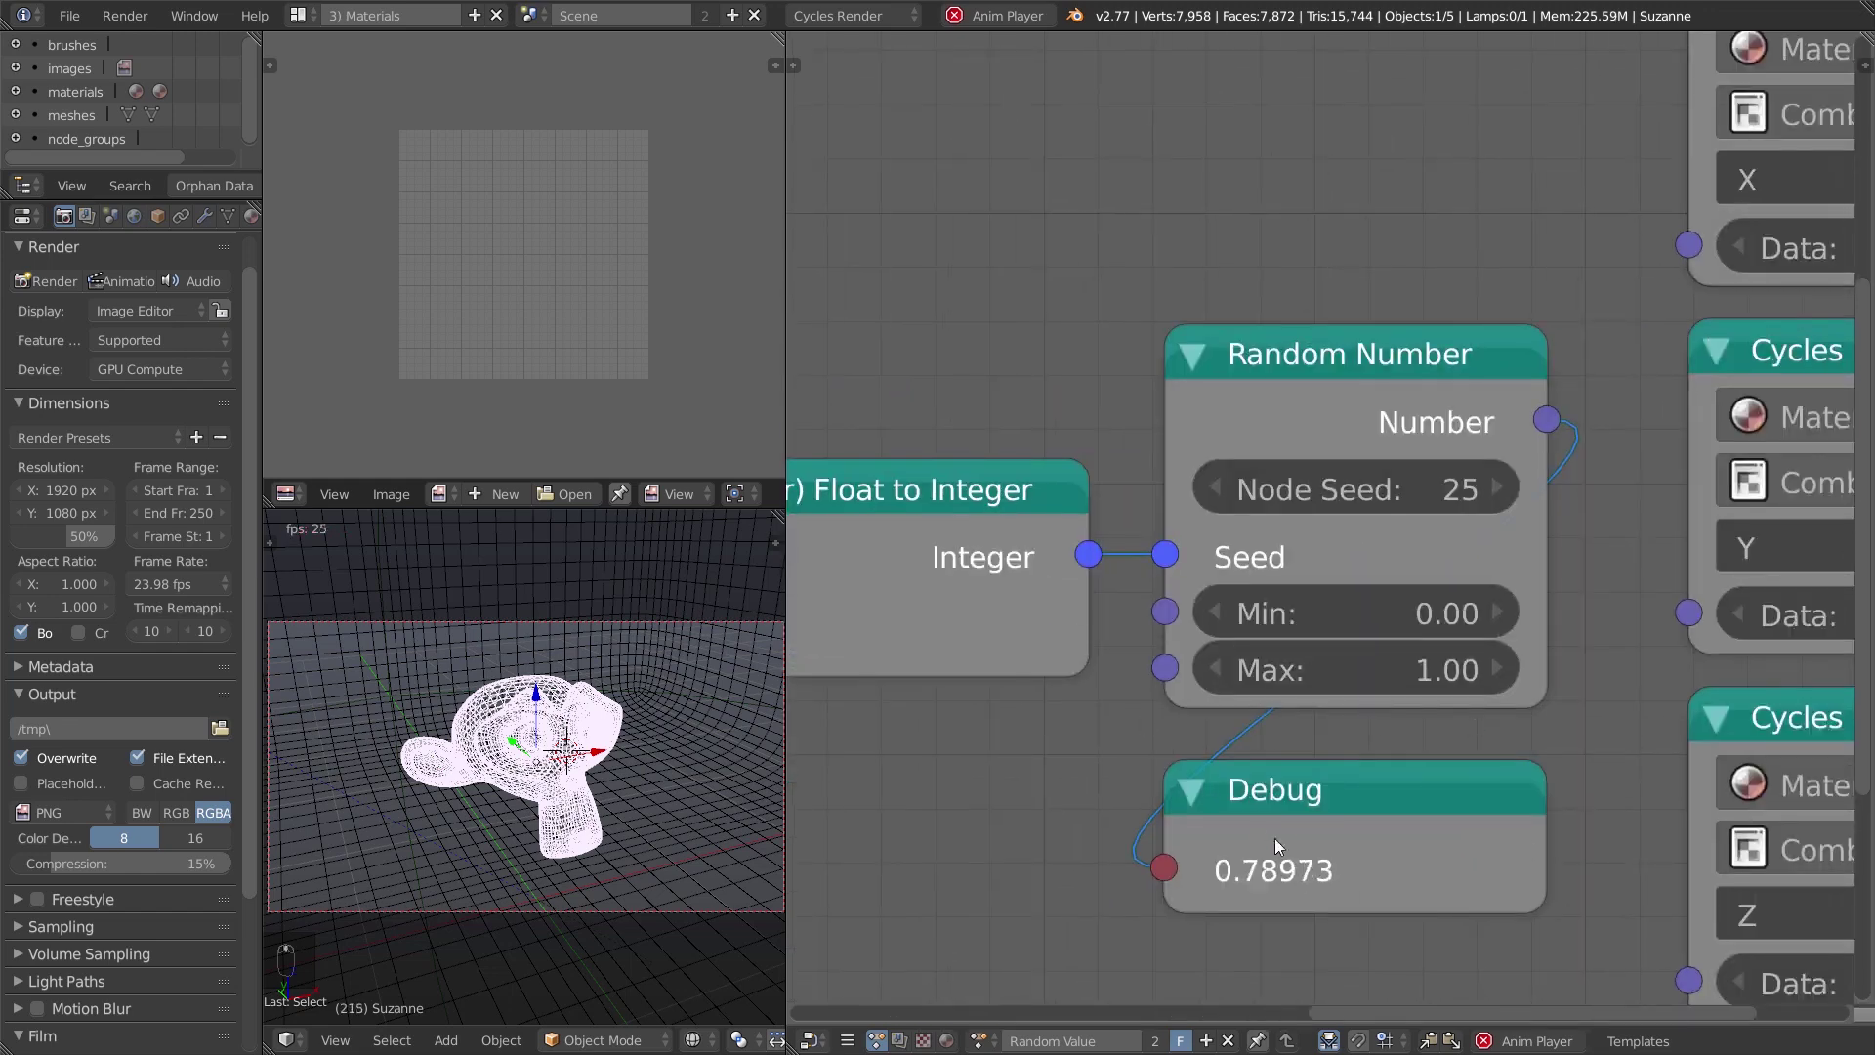
# Delete the Debug node.
pyautogui.click(1277, 825)
pyautogui.press('Delete')
pyautogui.scroll(-2, 1275, 806)
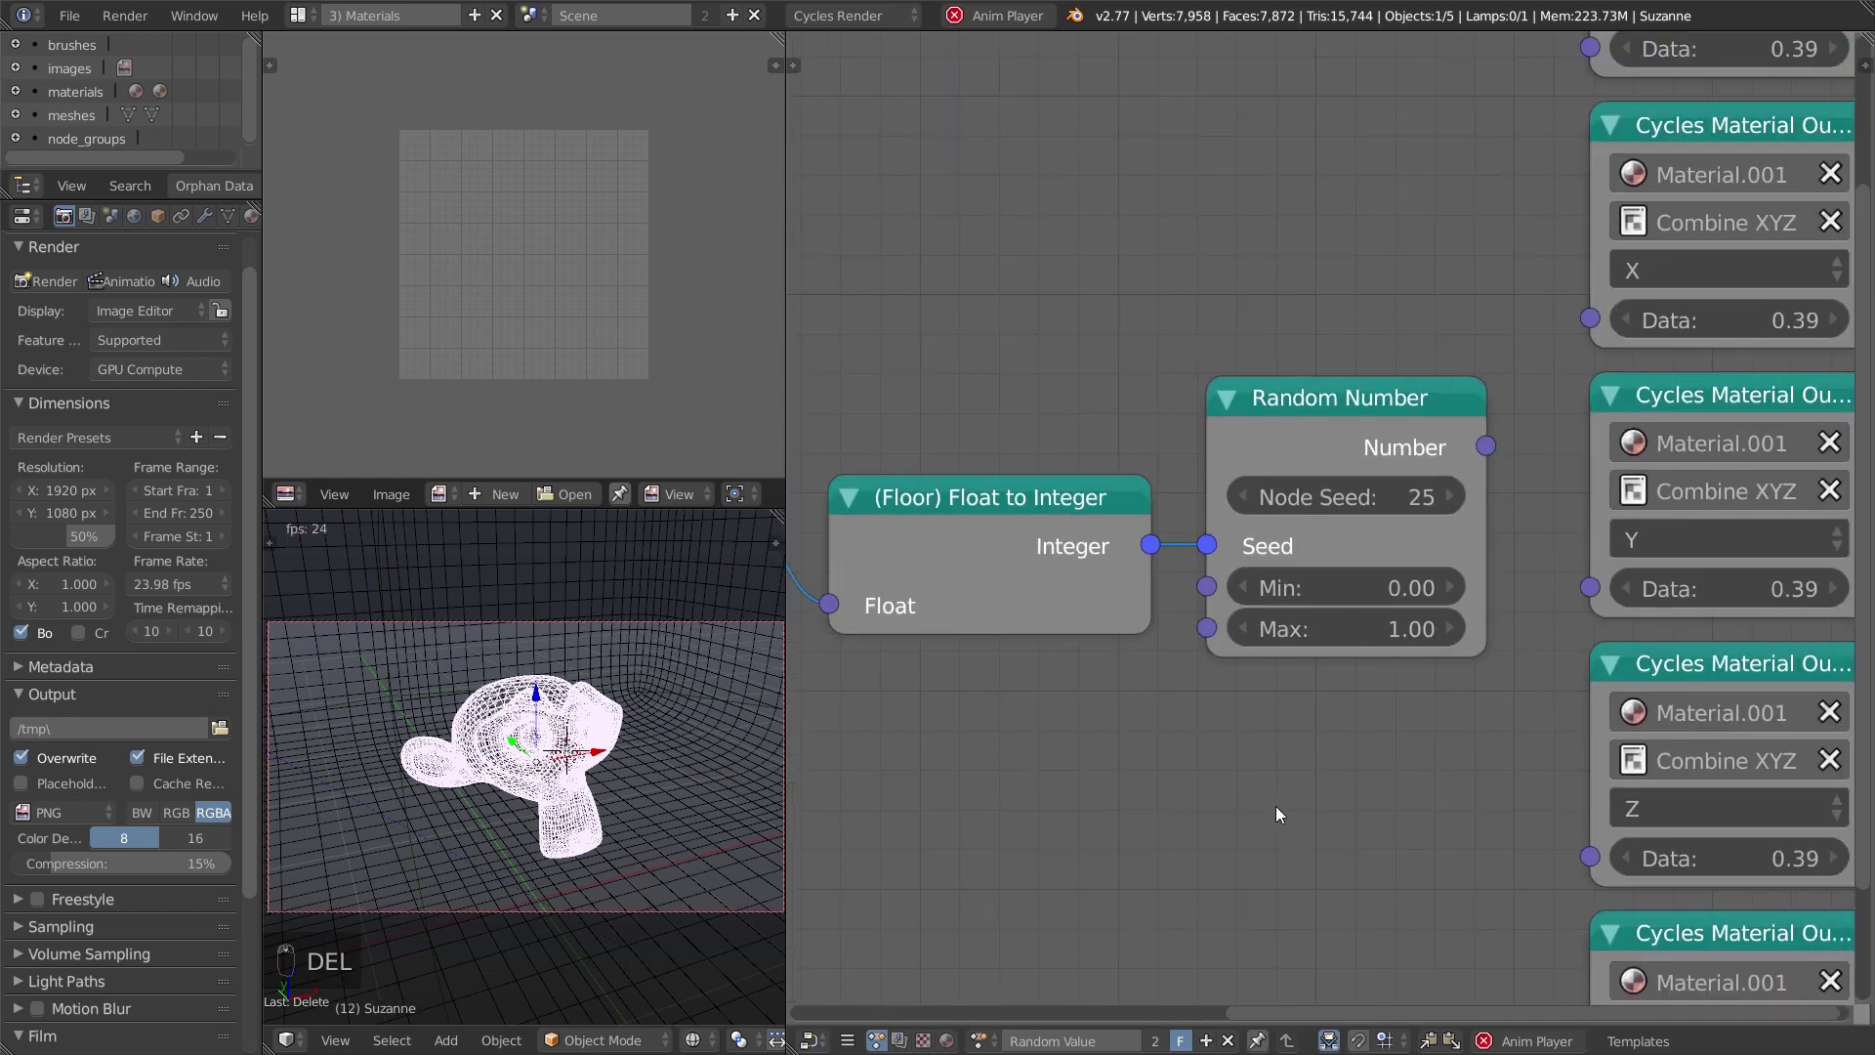
pyautogui.scroll(-2, 1275, 806)
pyautogui.scroll(-2, 1361, 665)
# Link the random Number into the Math, X, Y, Z and ColorRamp output nodes' Data inputs, then save.
pyautogui.moveTo(1342, 576)
pyautogui.mouseDown()
pyautogui.moveTo(1303, 249)
pyautogui.moveTo(1423, 261)
pyautogui.moveTo(1404, 488)
pyautogui.moveTo(1424, 475)
pyautogui.mouseUp()
pyautogui.moveTo(1342, 576); pyautogui.dragTo(1426, 687)
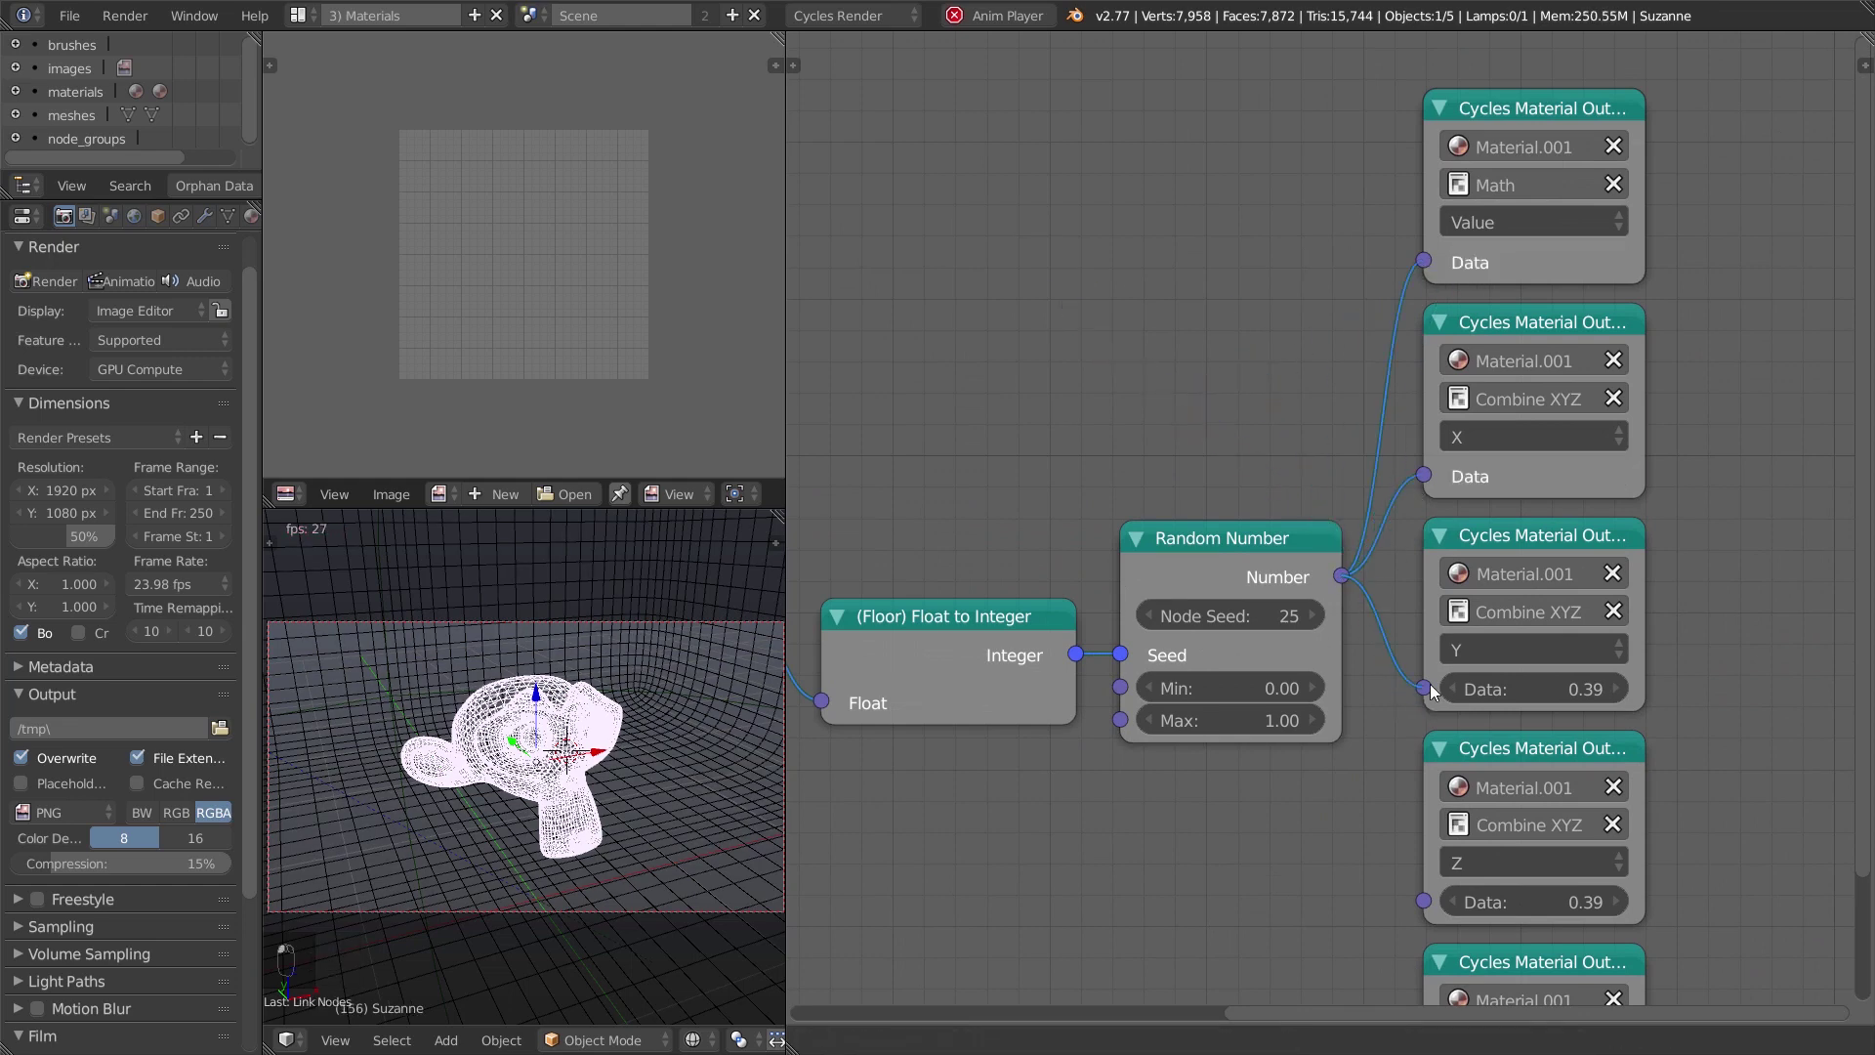
pyautogui.moveTo(1429, 684); pyautogui.dragTo(1332, 523, button='middle')
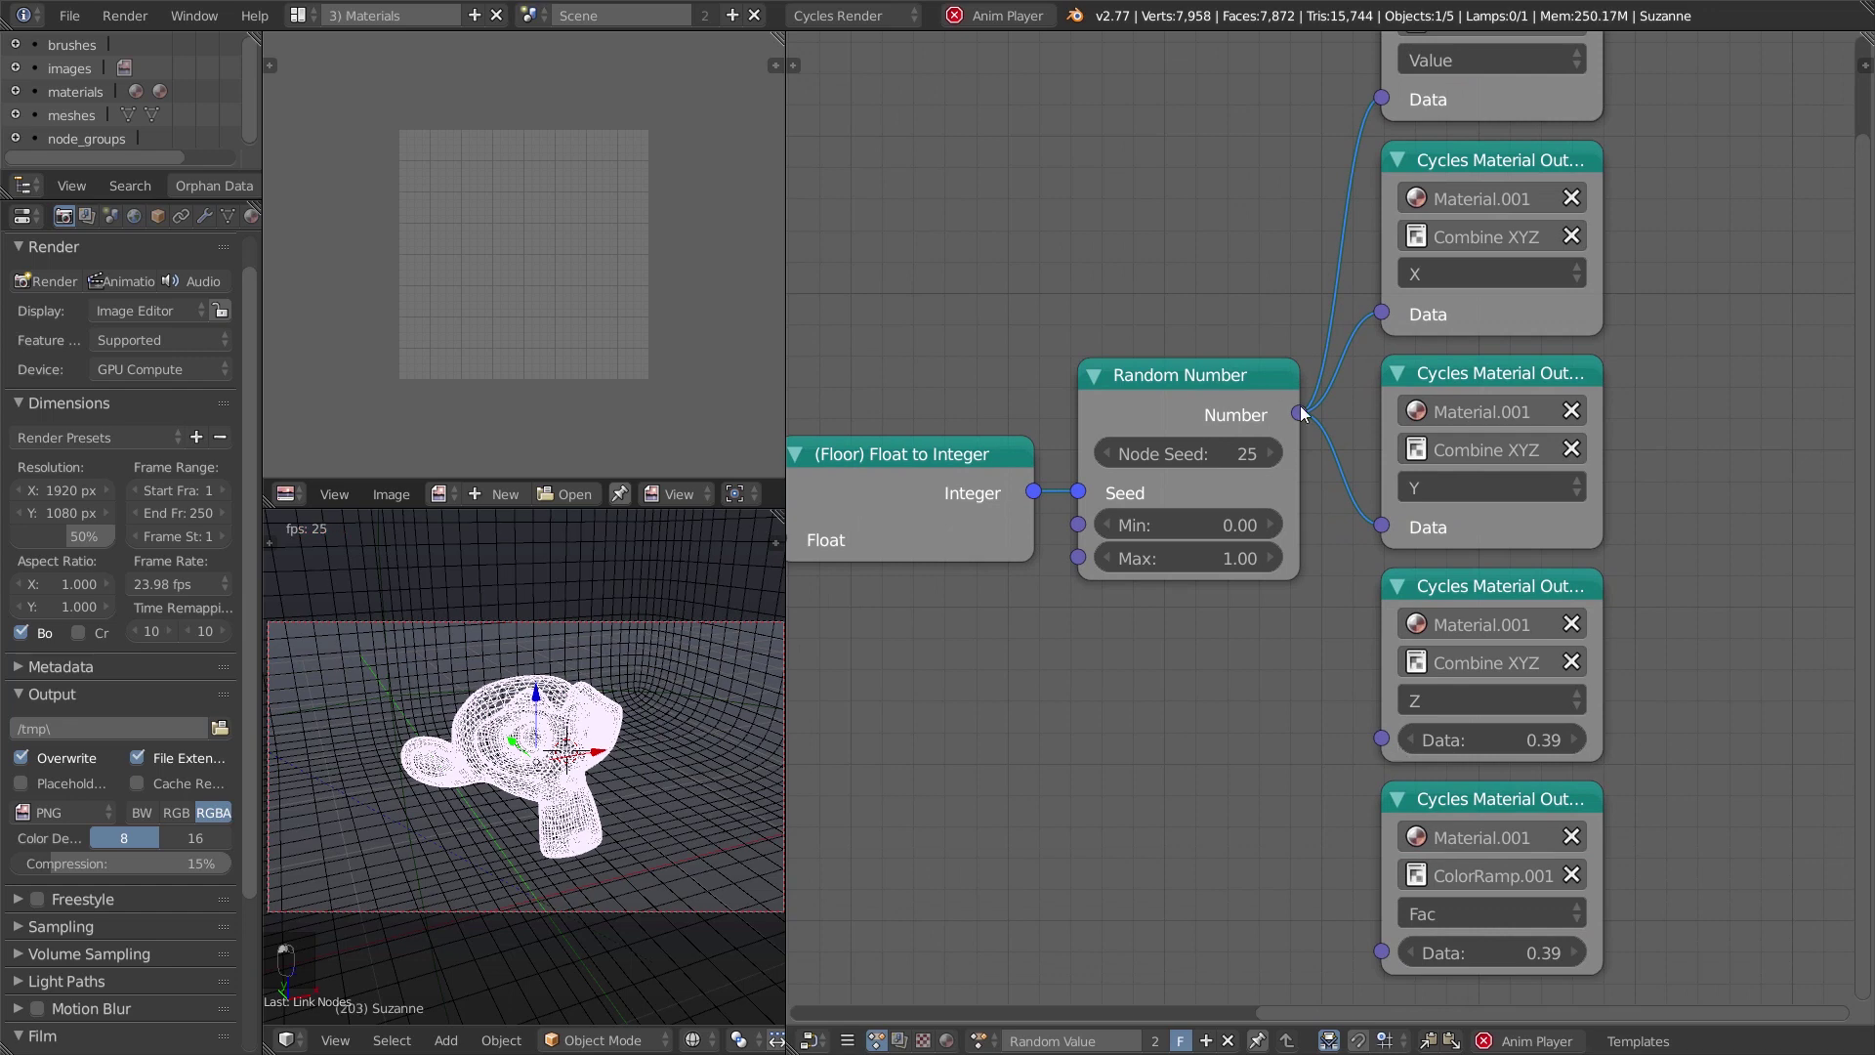
pyautogui.moveTo(1302, 414); pyautogui.dragTo(1387, 724)
pyautogui.moveTo(1301, 416)
pyautogui.mouseDown()
pyautogui.moveTo(1384, 787)
pyautogui.moveTo(1381, 739)
pyautogui.mouseUp()
pyautogui.moveTo(1299, 416); pyautogui.dragTo(1381, 952)
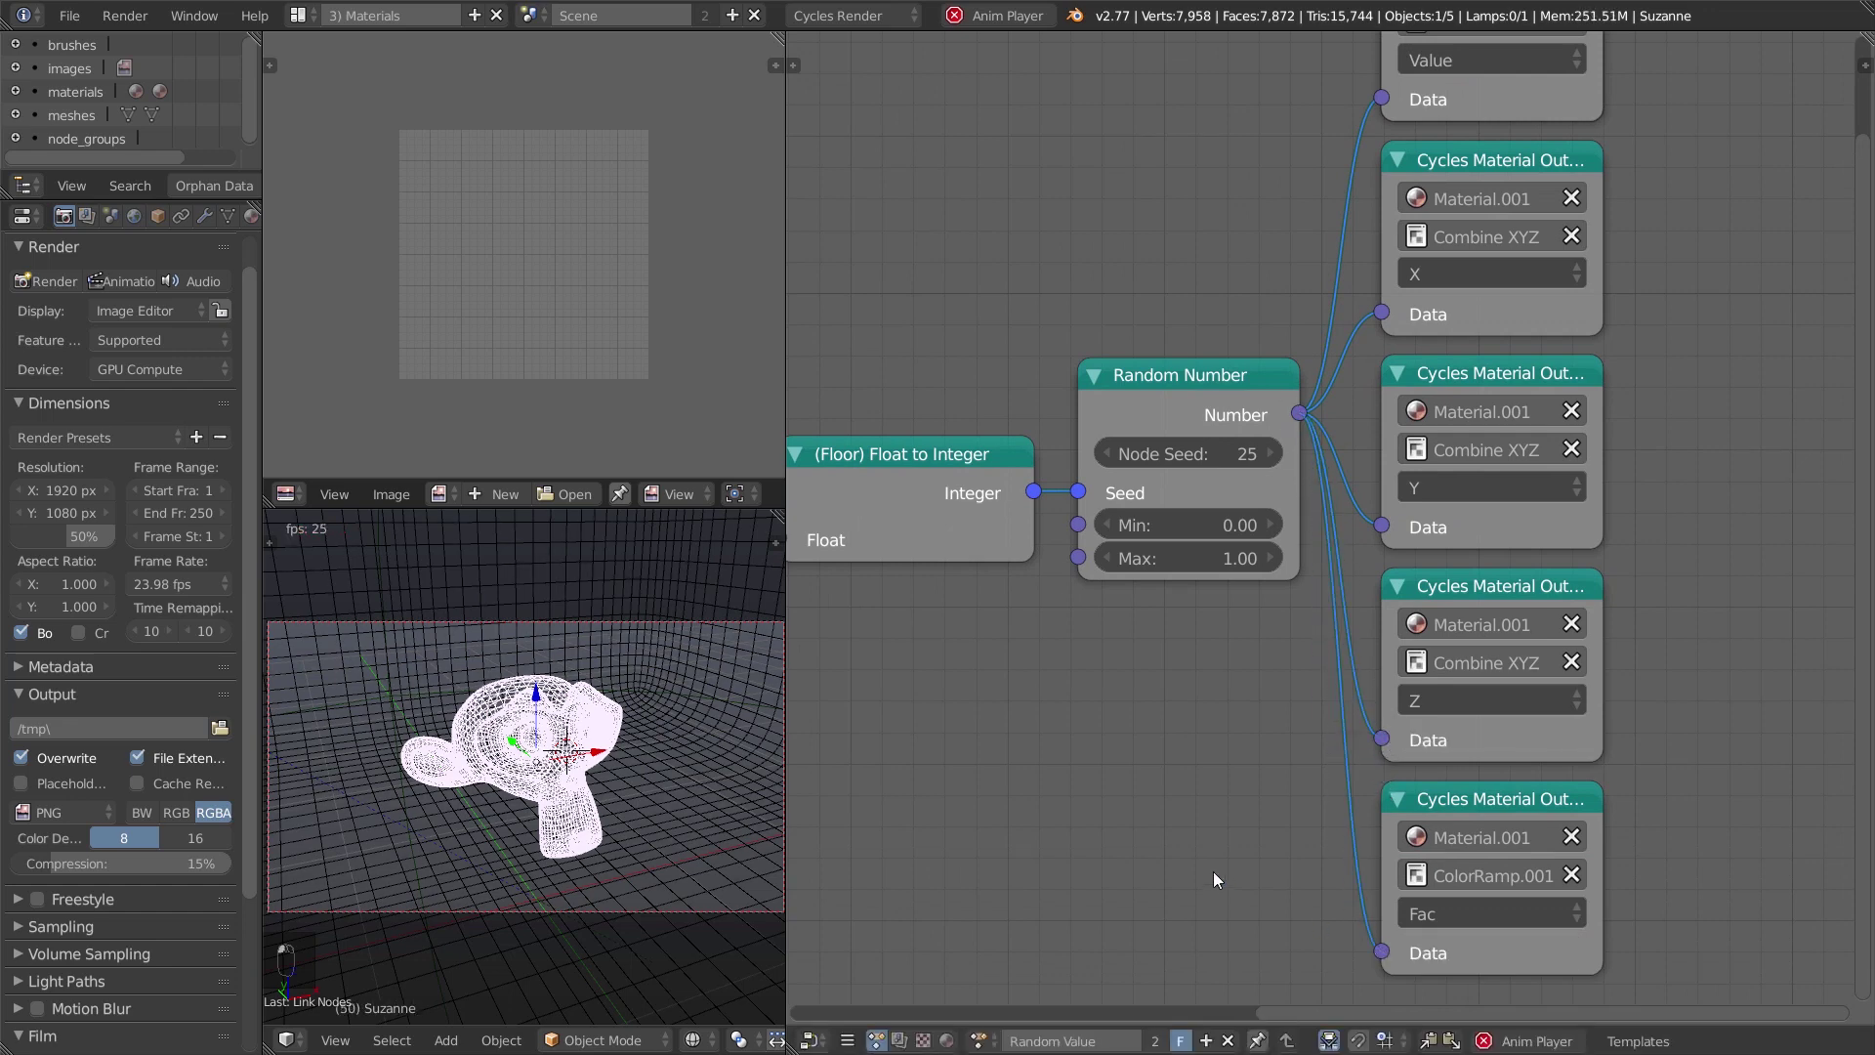
pyautogui.hotkey('ctrl', 's')
pyautogui.moveTo(1119, 777); pyautogui.dragTo(1155, 794, button='middle')
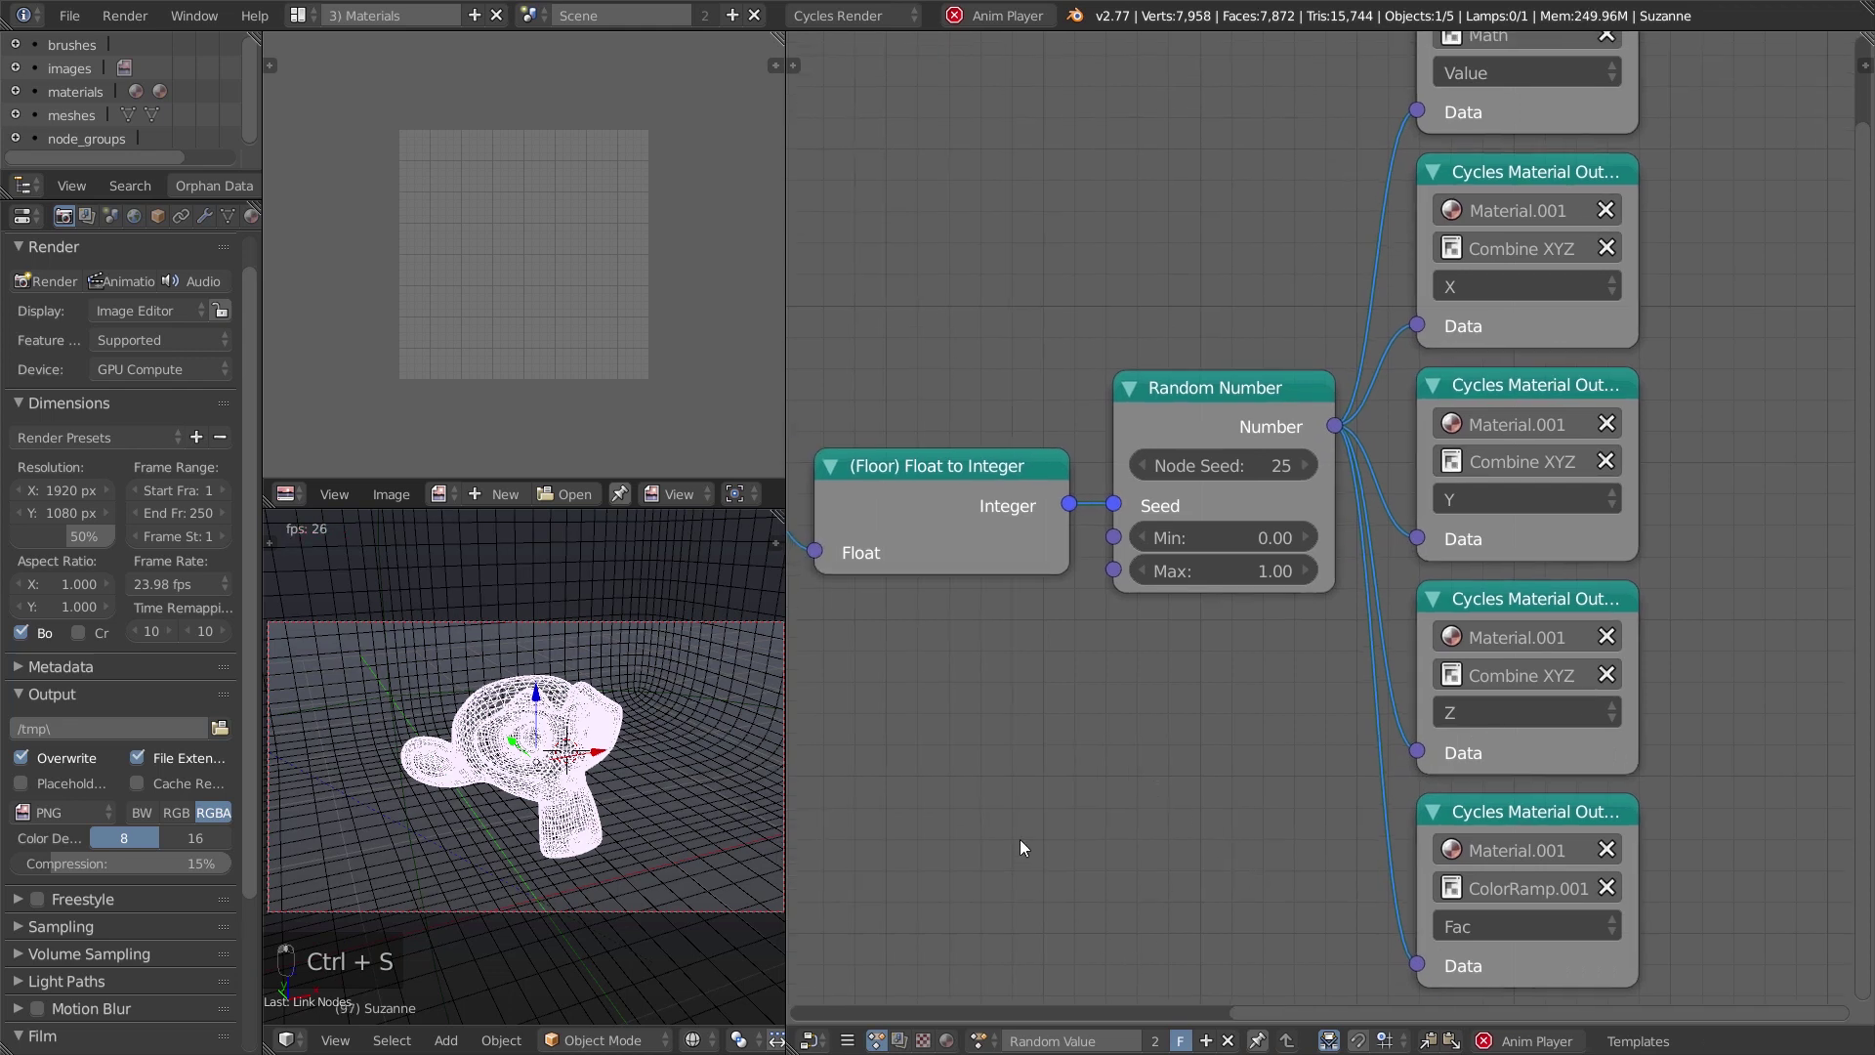
# Stop and rewind playback, save, and display the Material.001 shader node tree.
pyautogui.press('z')
pyautogui.hotkey('alt', 'a')
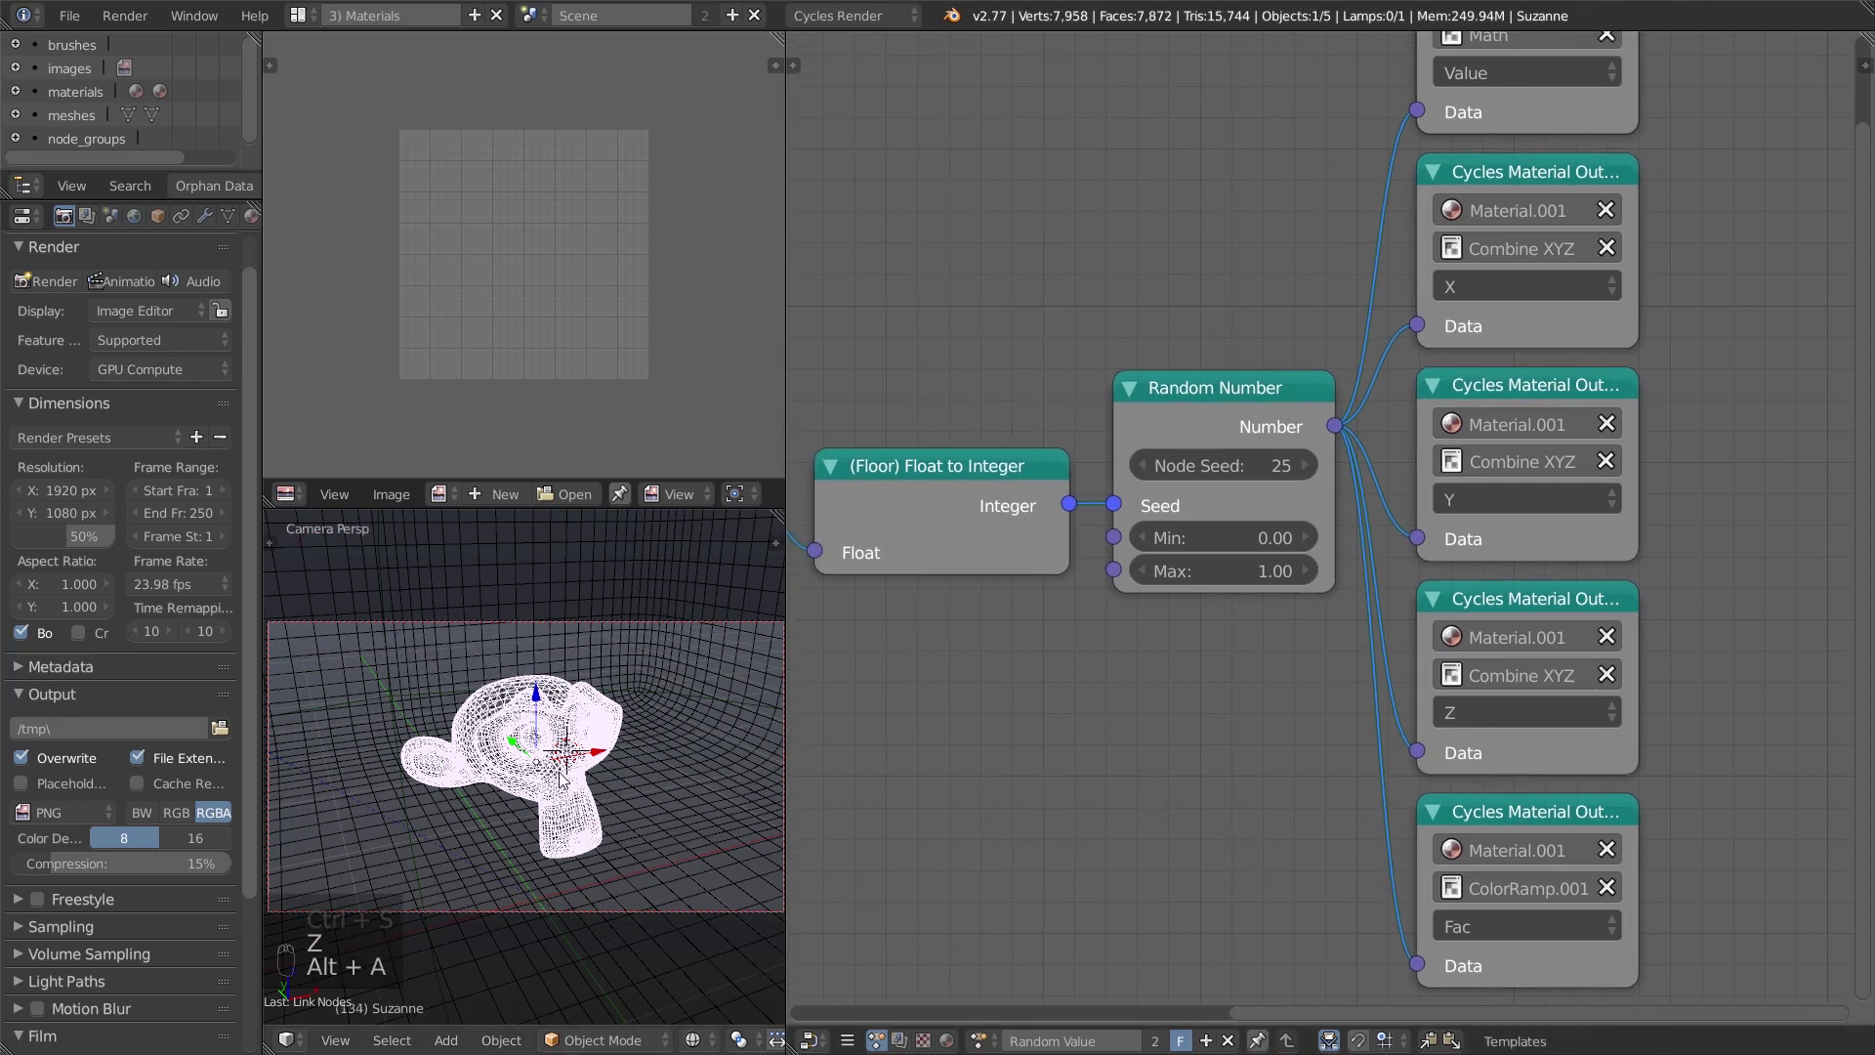
pyautogui.hotkey('ctrl', 's')
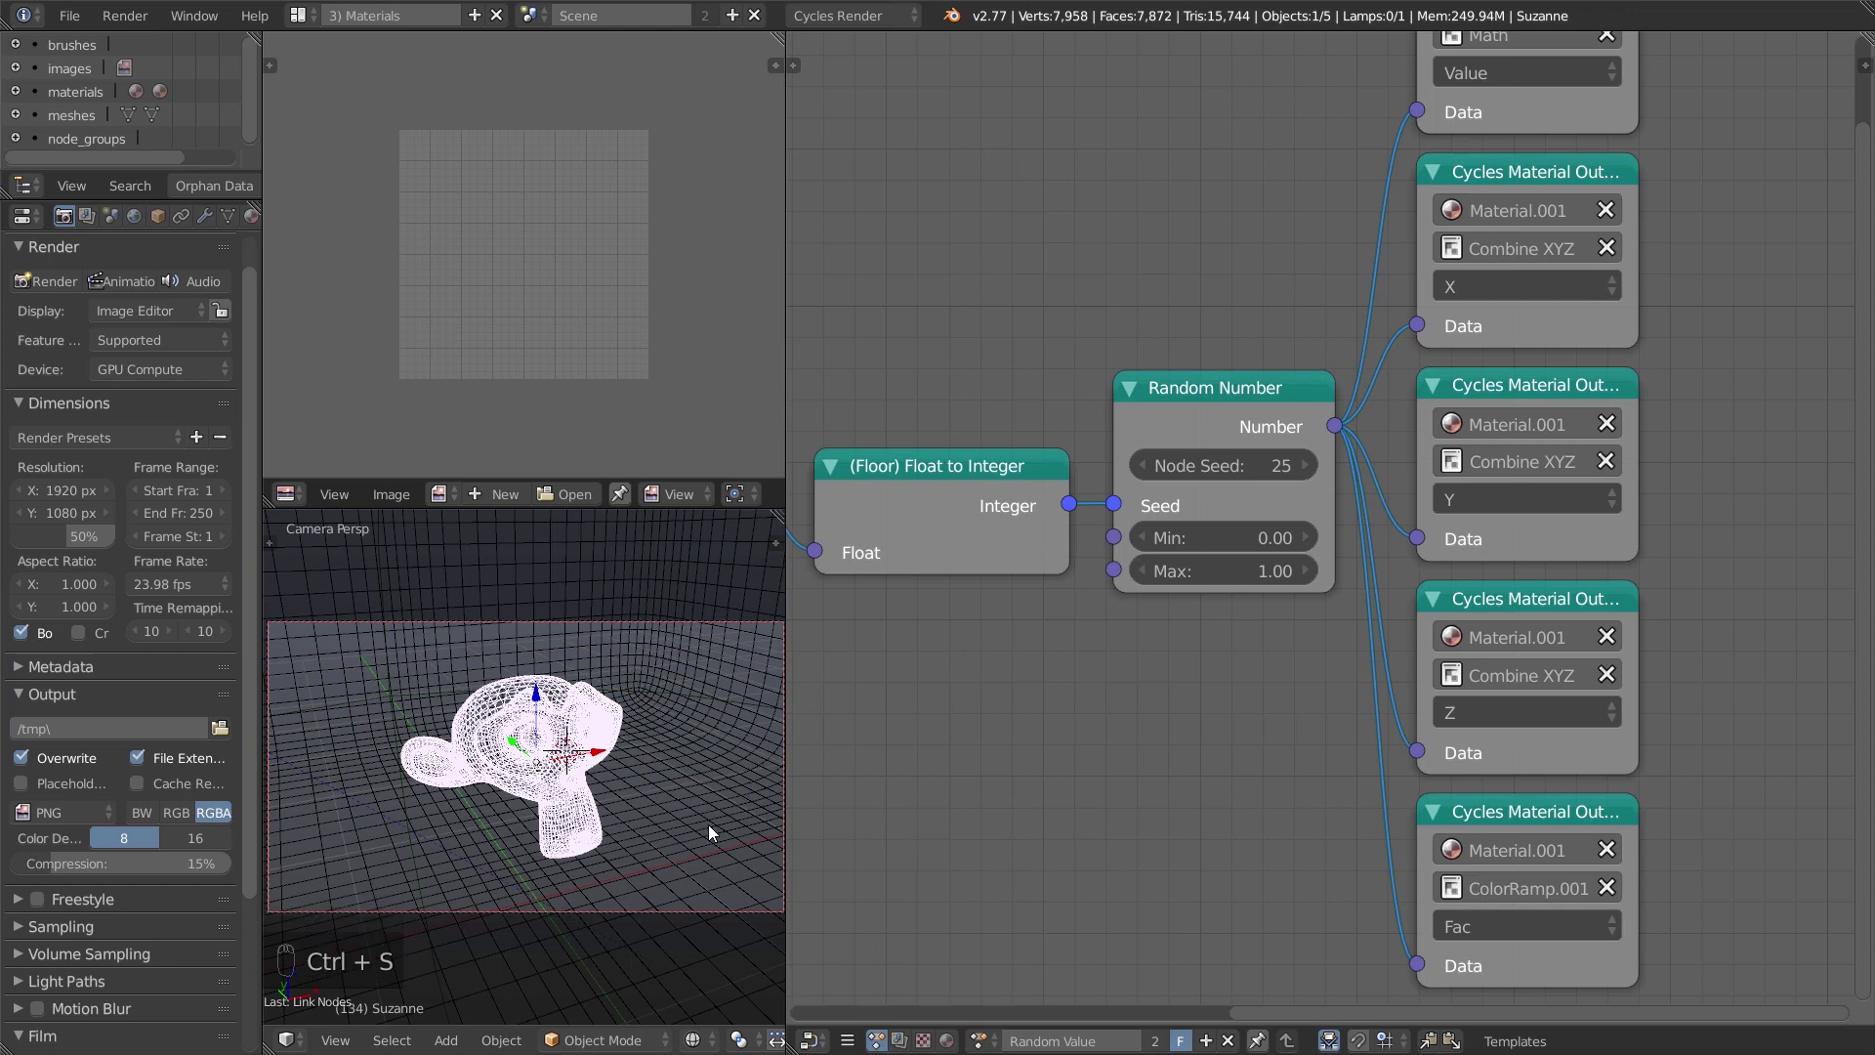
pyautogui.hotkey('shift', 'Left')
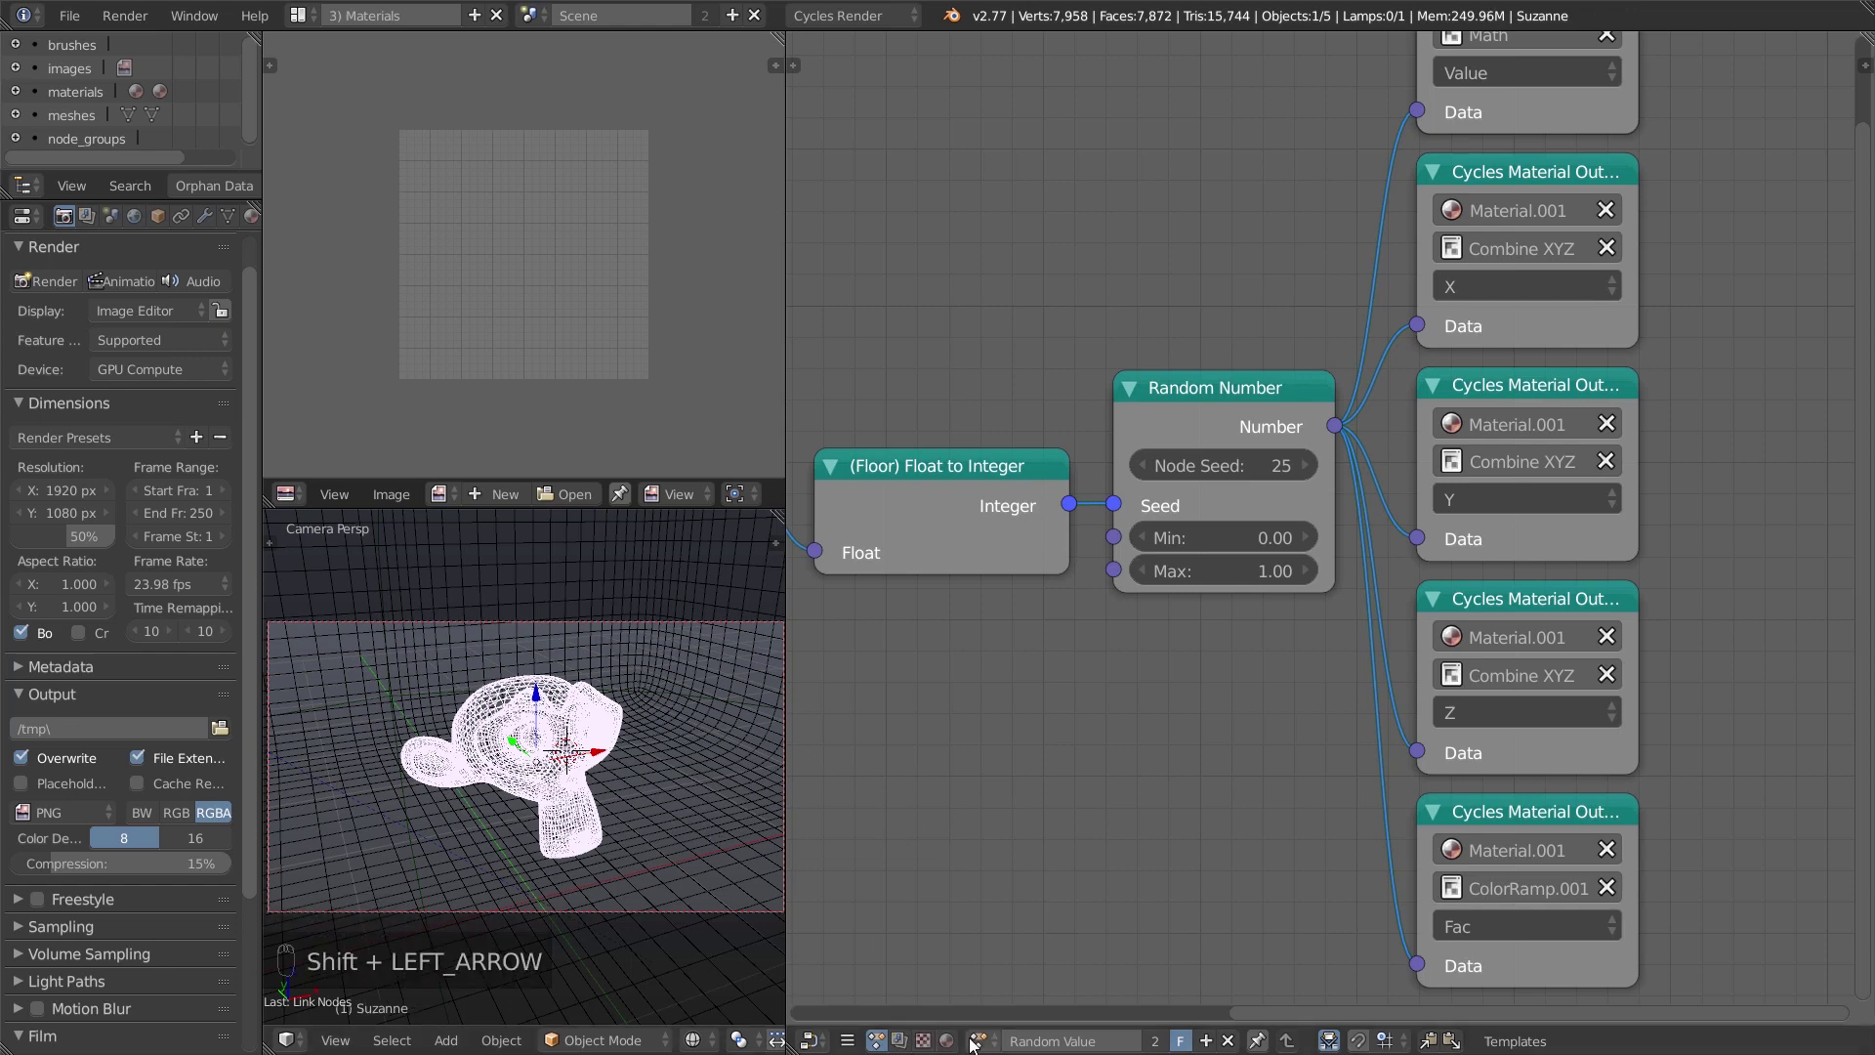
pyautogui.click(946, 1040)
pyautogui.moveTo(1338, 688)
pyautogui.mouseDown(button='middle')
pyautogui.moveTo(1213, 736)
pyautogui.moveTo(1111, 876)
pyautogui.mouseUp(button='middle')
pyautogui.hotkey('ctrl', 's')
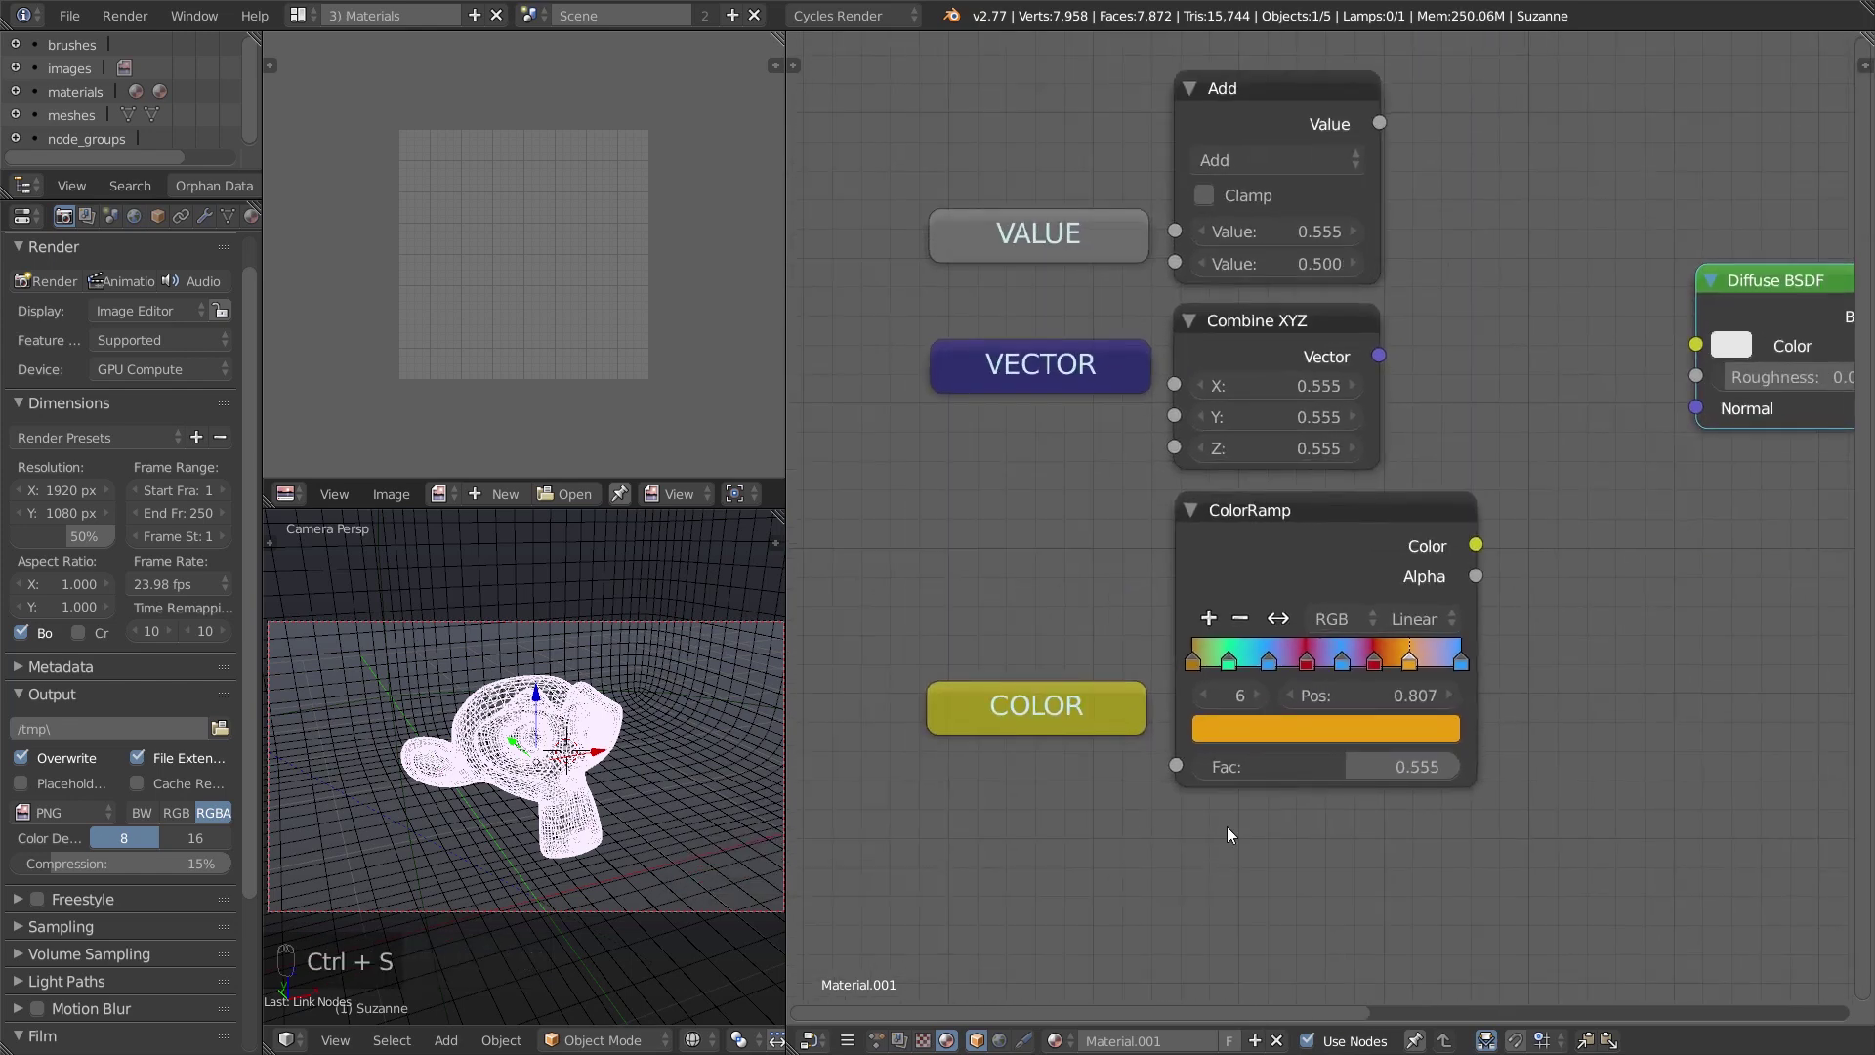
# Keep the Add value at 0.500 and play to watch Add, Combine XYZ and ColorRamp values change.
pyautogui.moveTo(1675, 726); pyautogui.dragTo(1510, 753, button='middle')
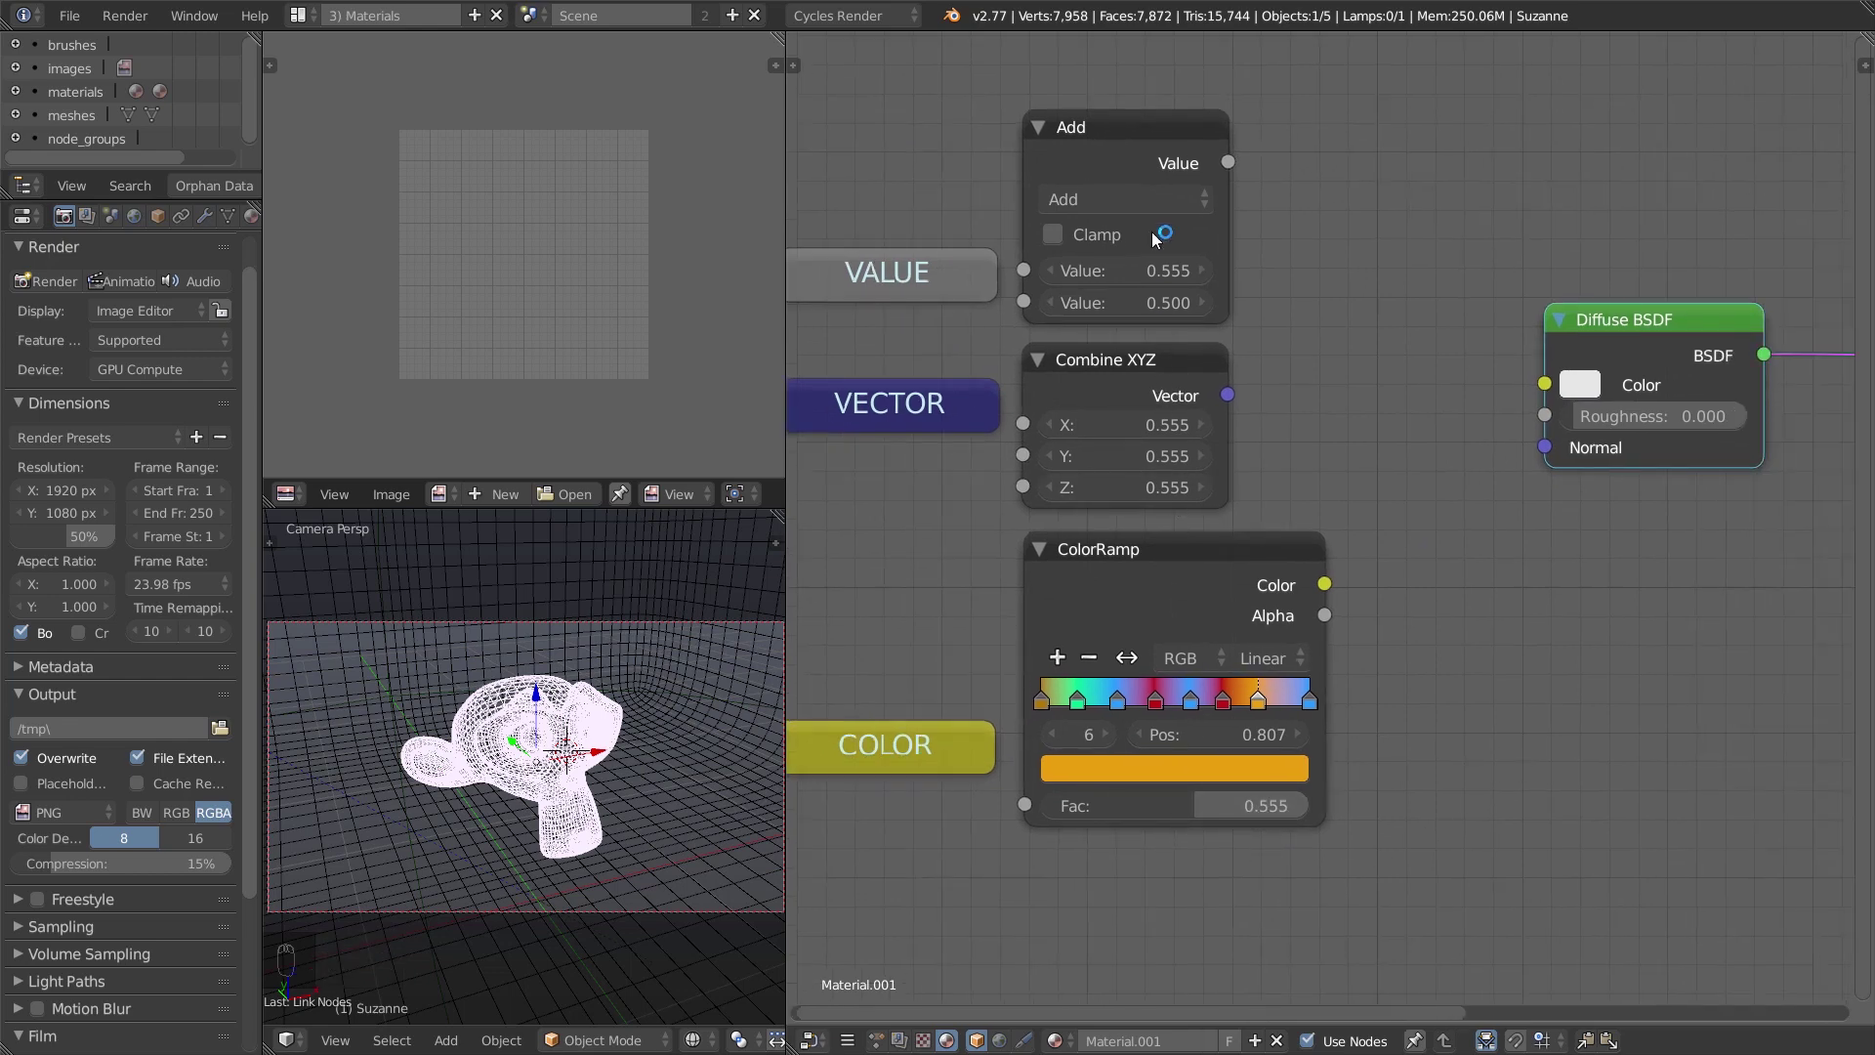
pyautogui.moveTo(1125, 304); pyautogui.dragTo(1060, 305)
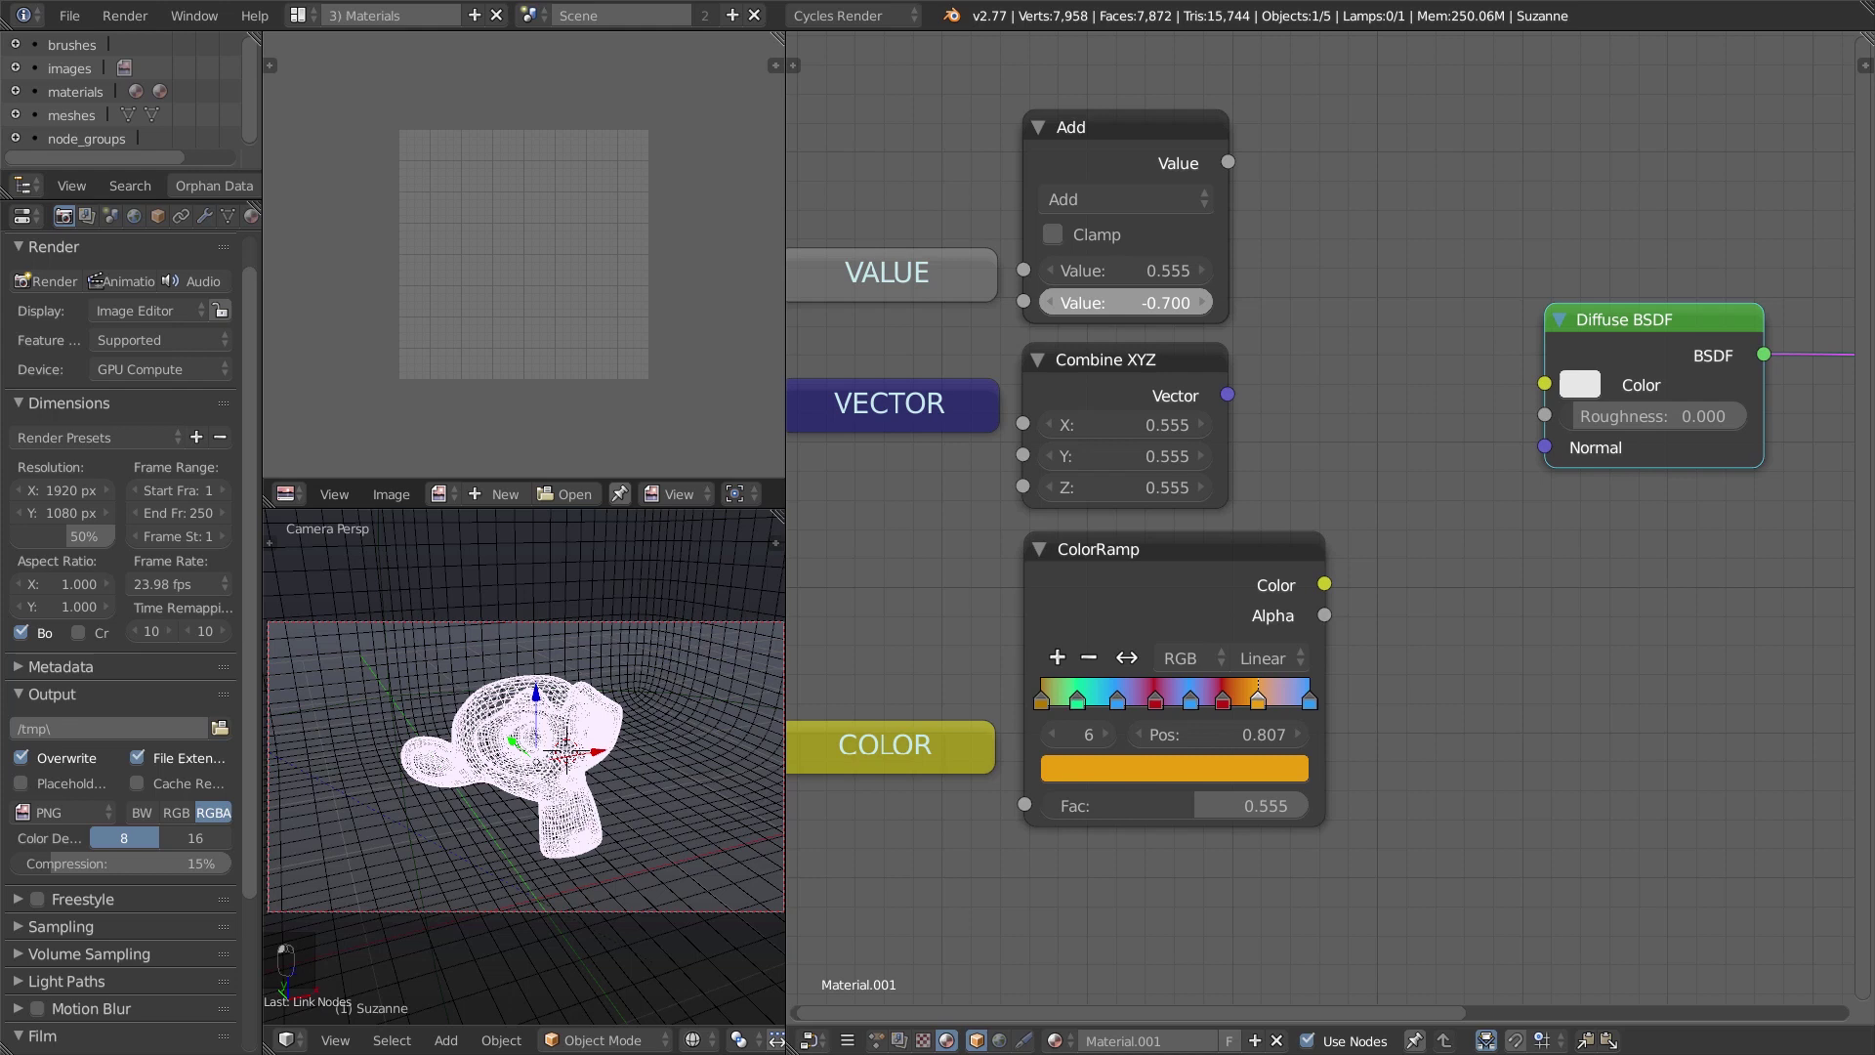
pyautogui.press('Escape')
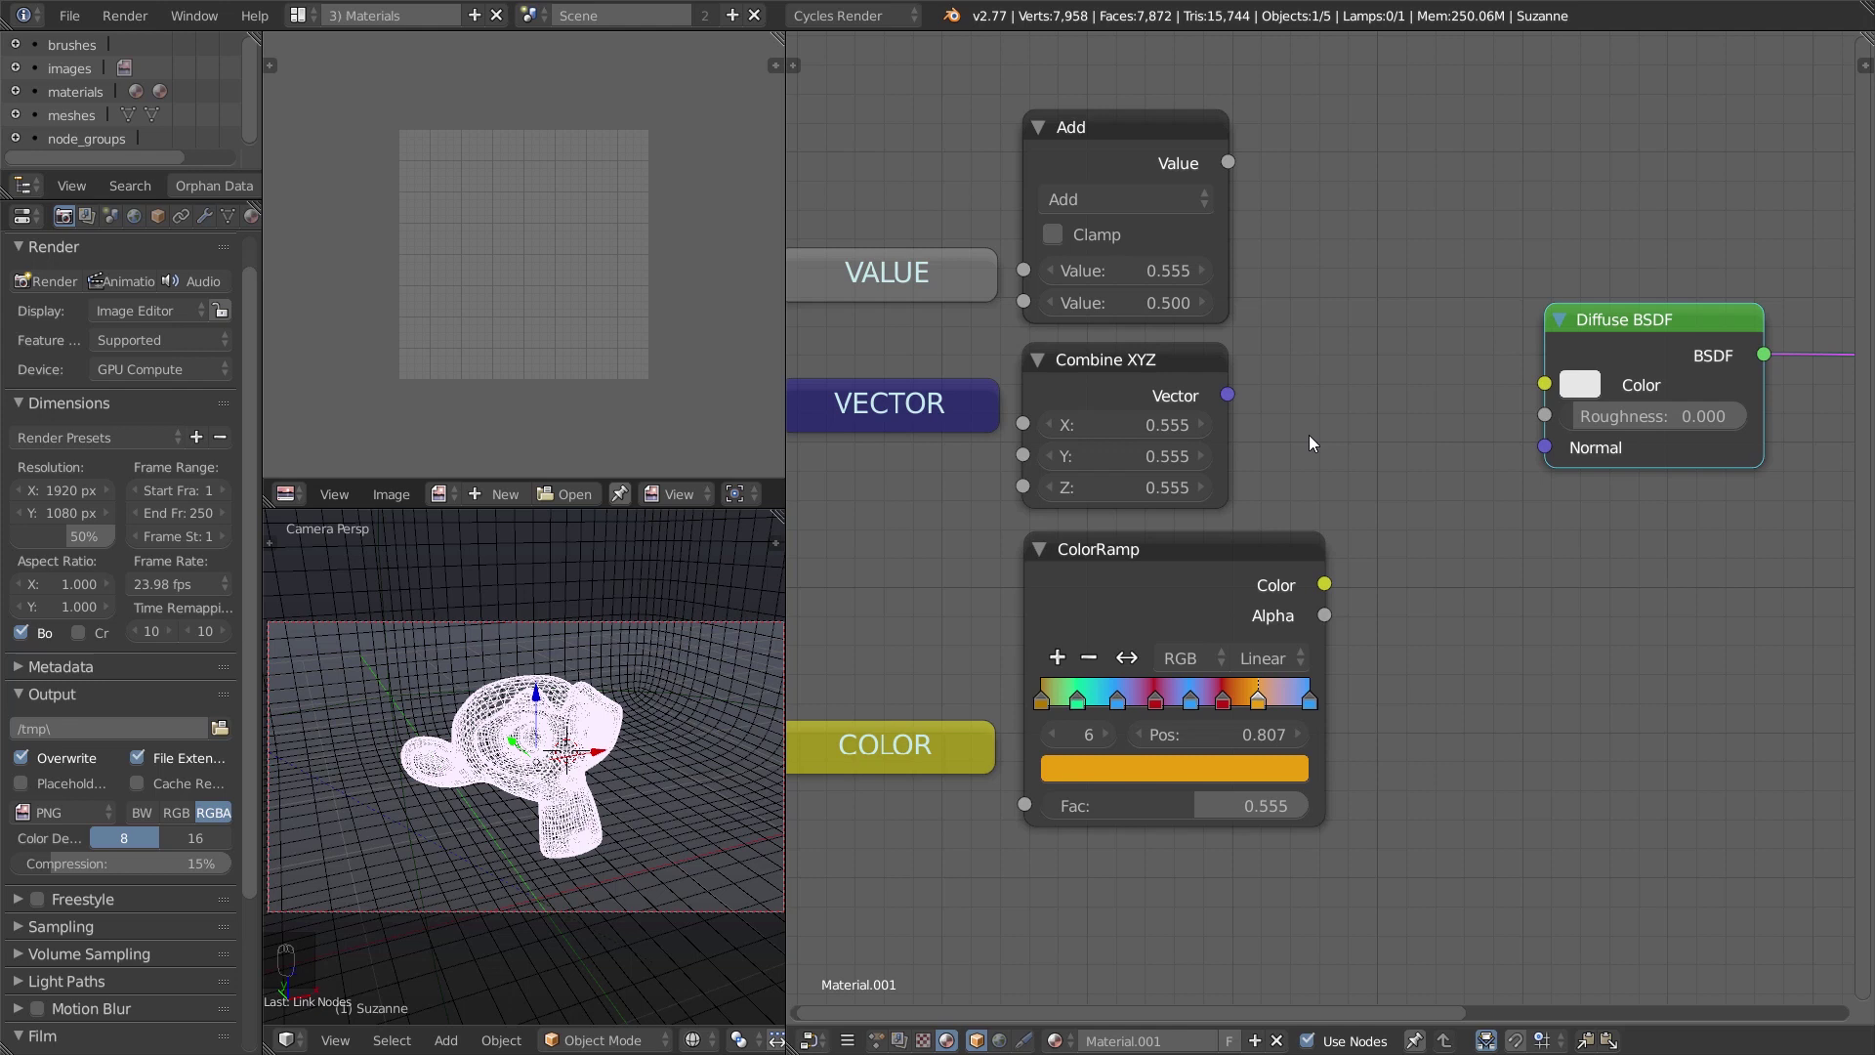
pyautogui.hotkey('alt', 'a')
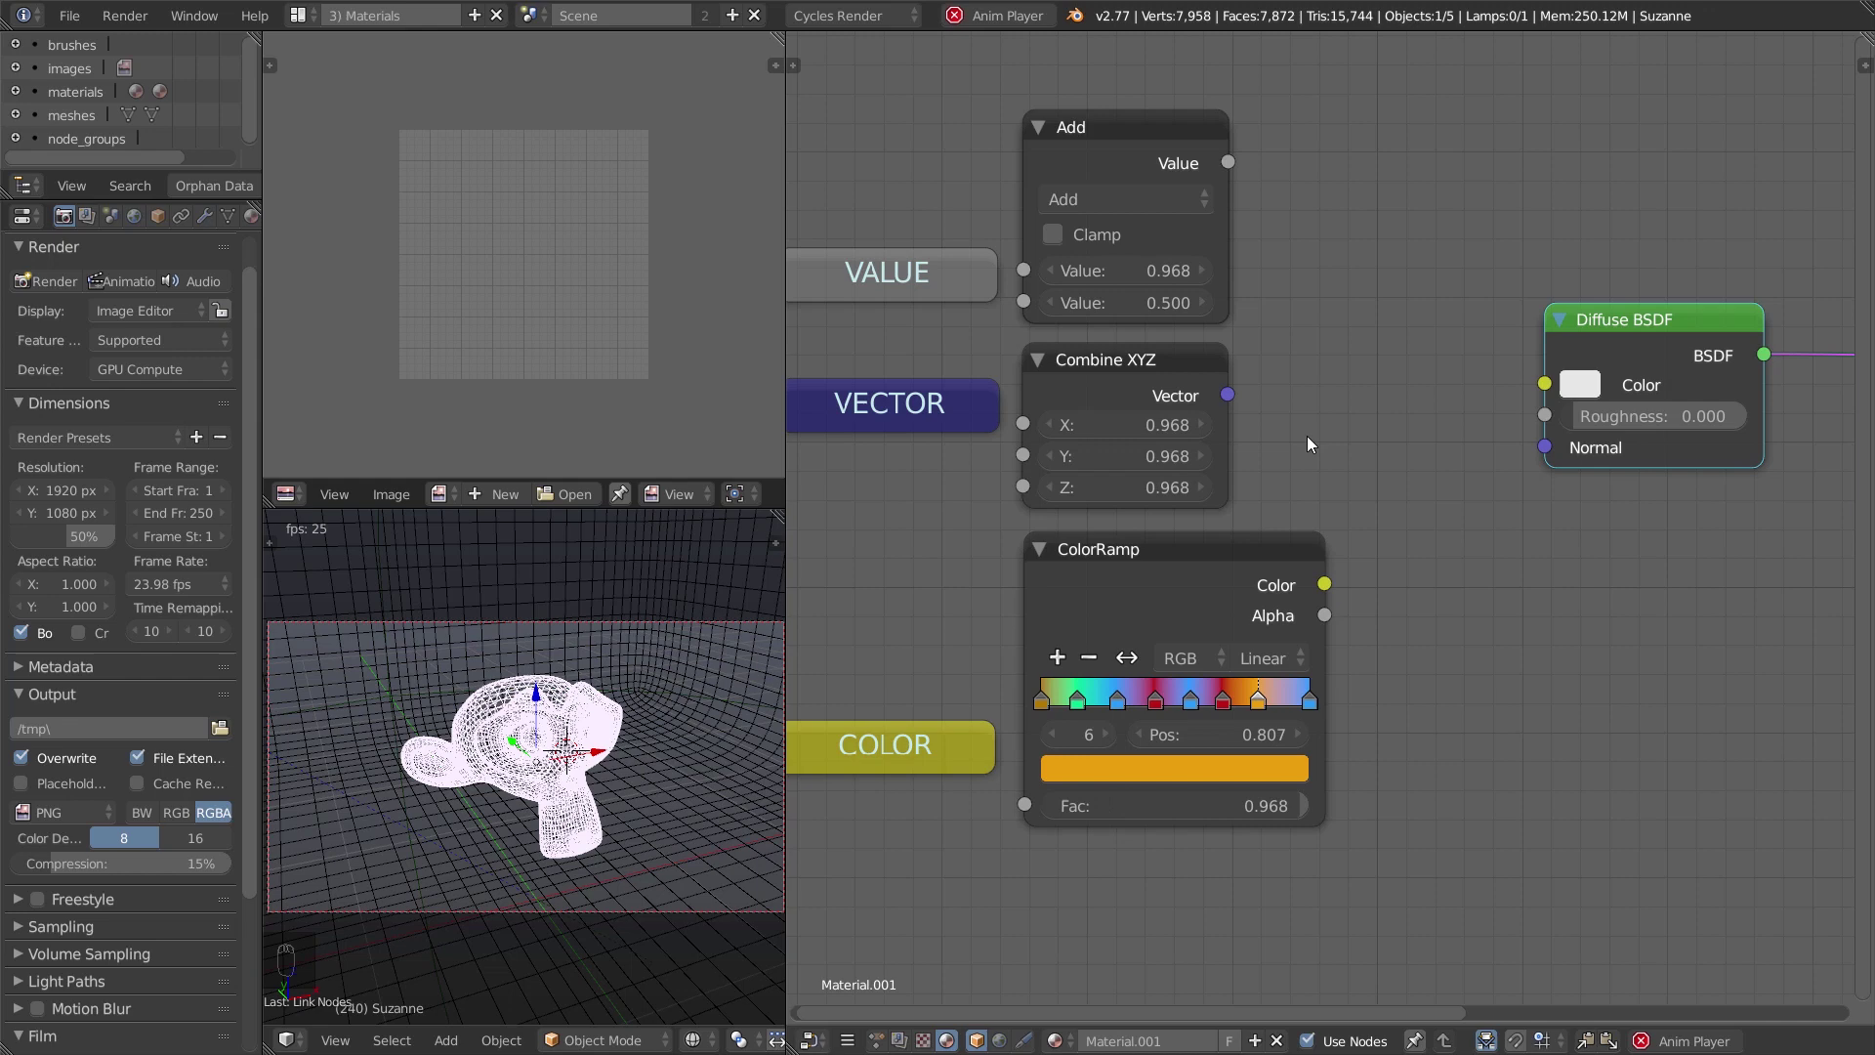
pyautogui.hotkey('alt', 'a')
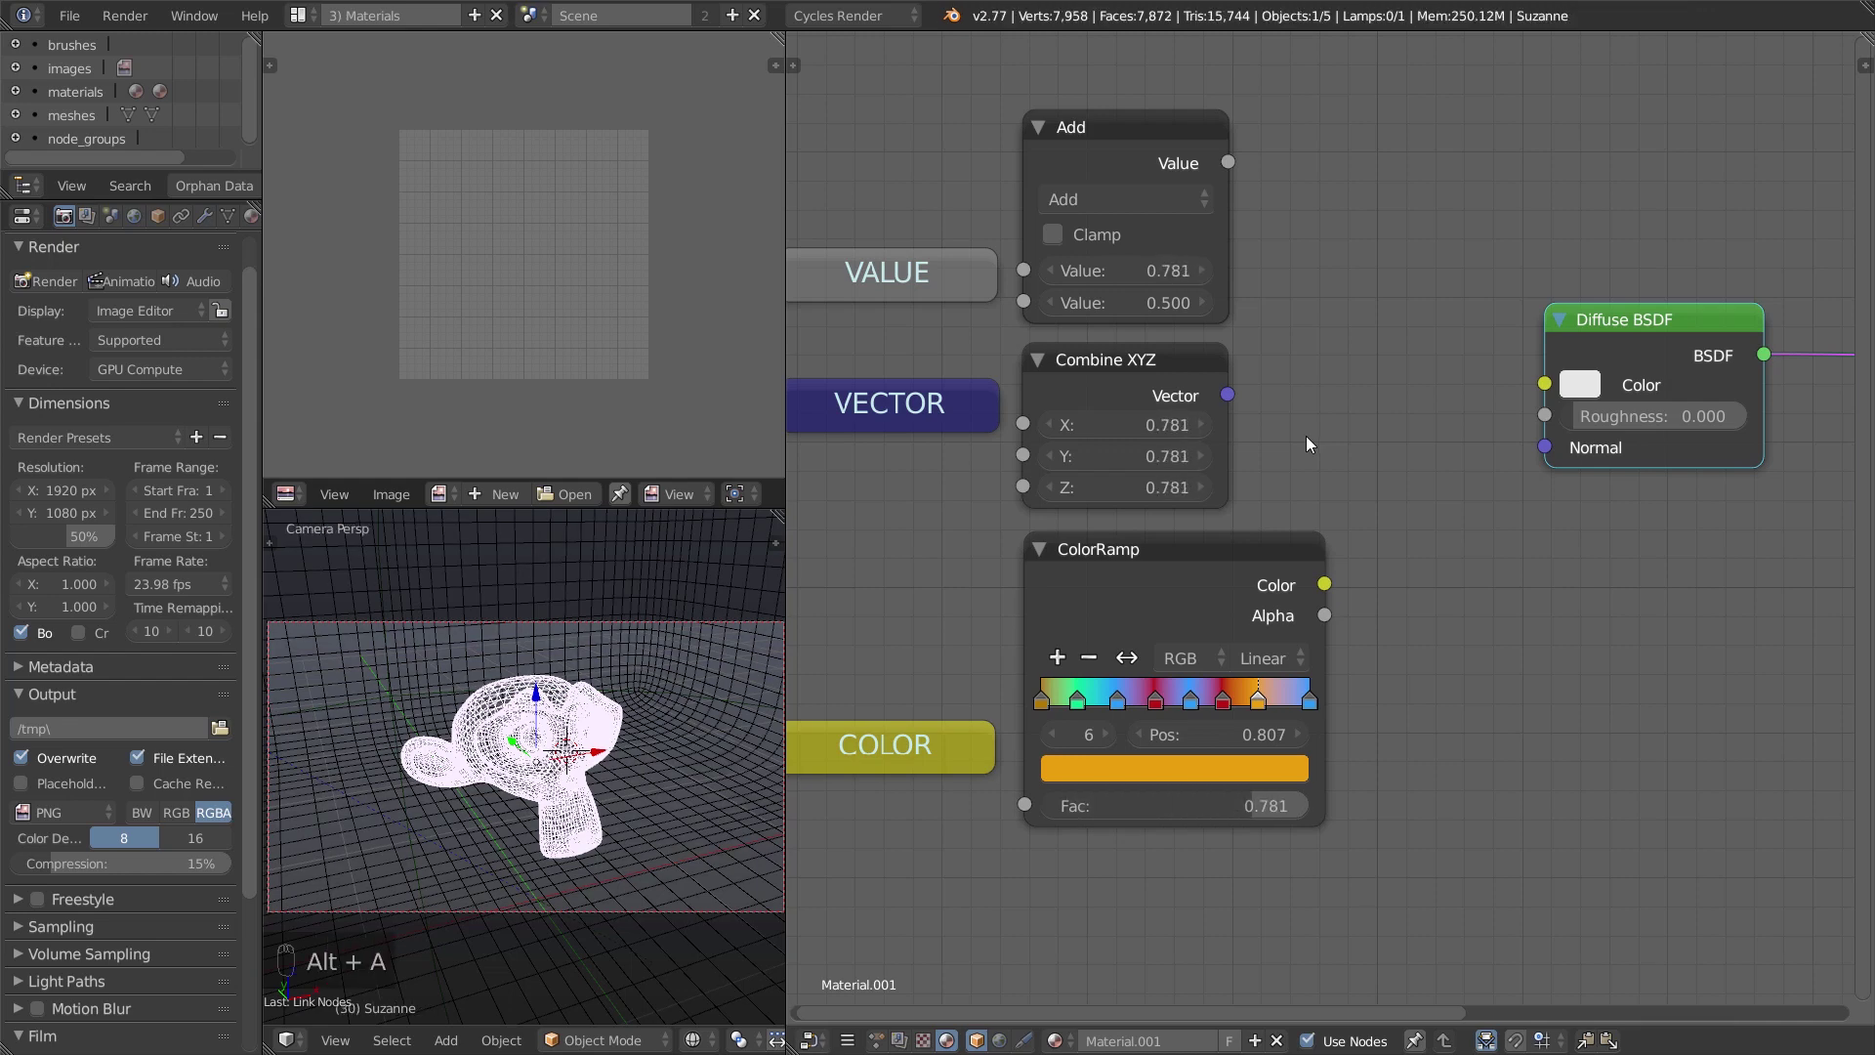
pyautogui.hotkey('shift', 'Left')
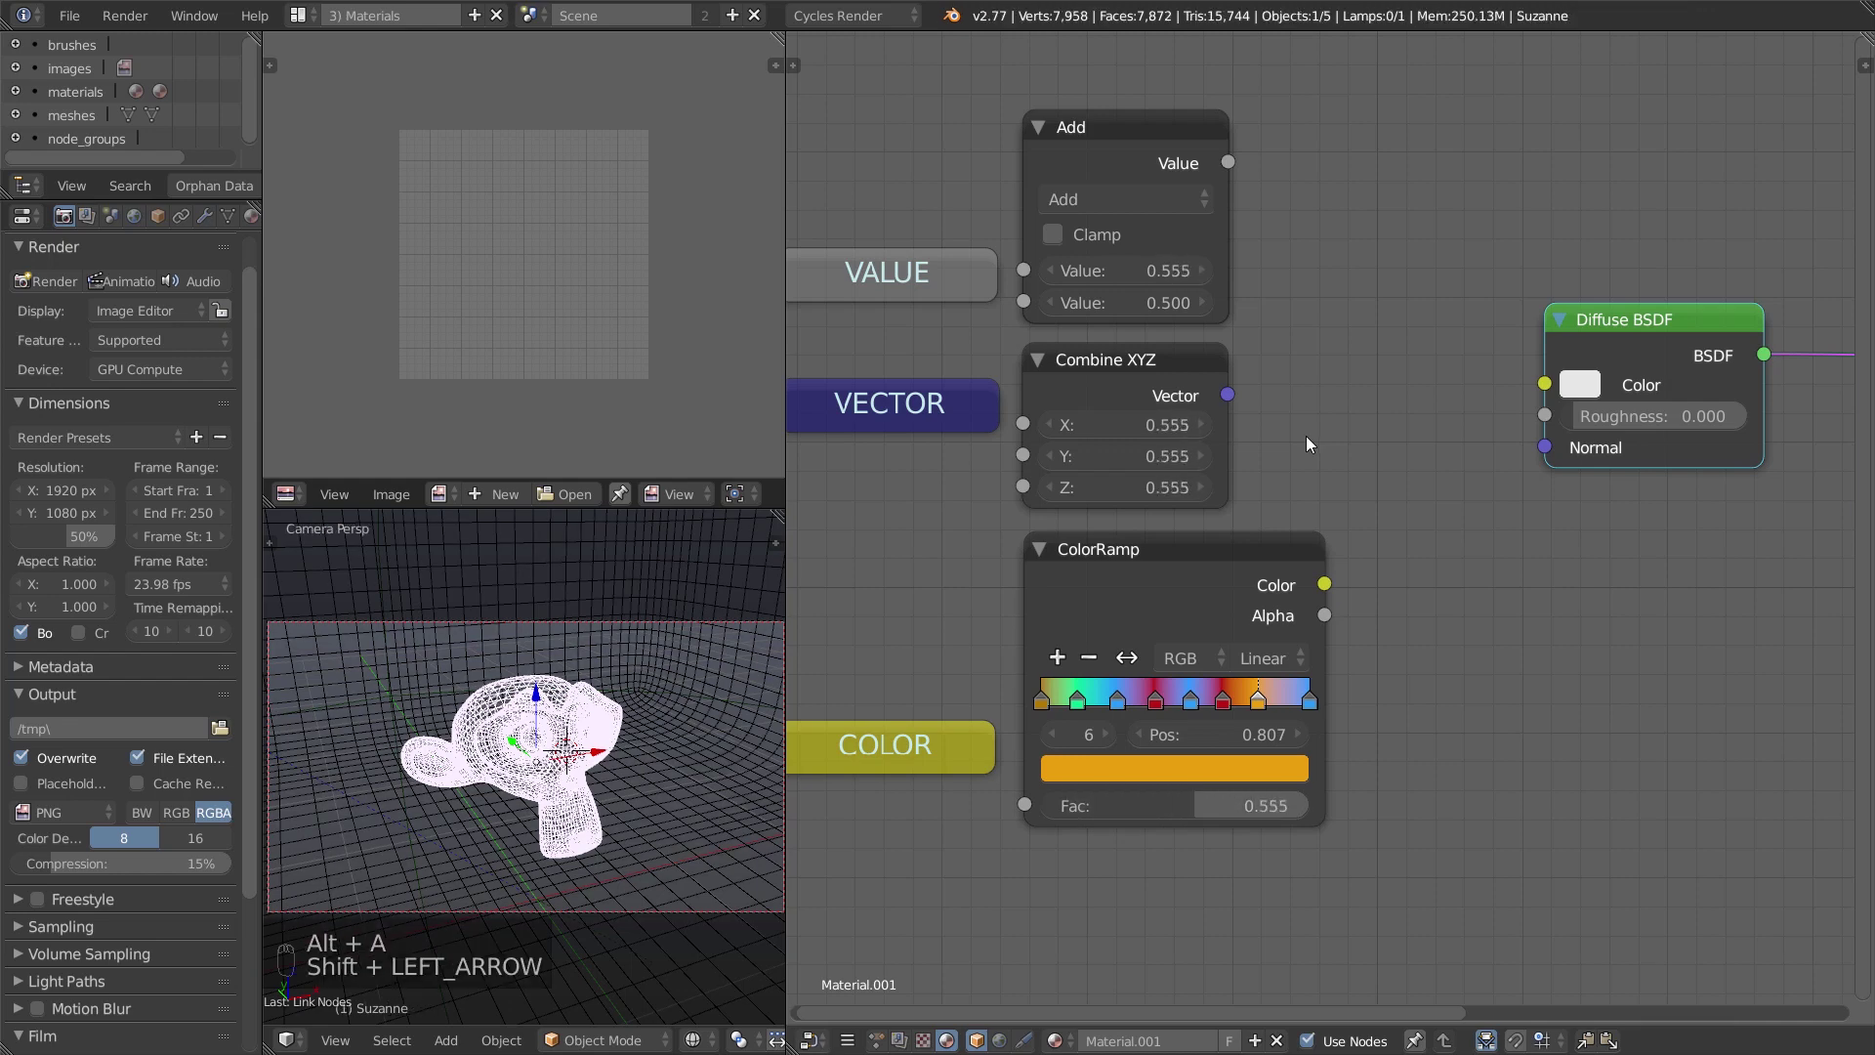
pyautogui.hotkey('ctrl', 's')
pyautogui.scroll(2, 1315, 583)
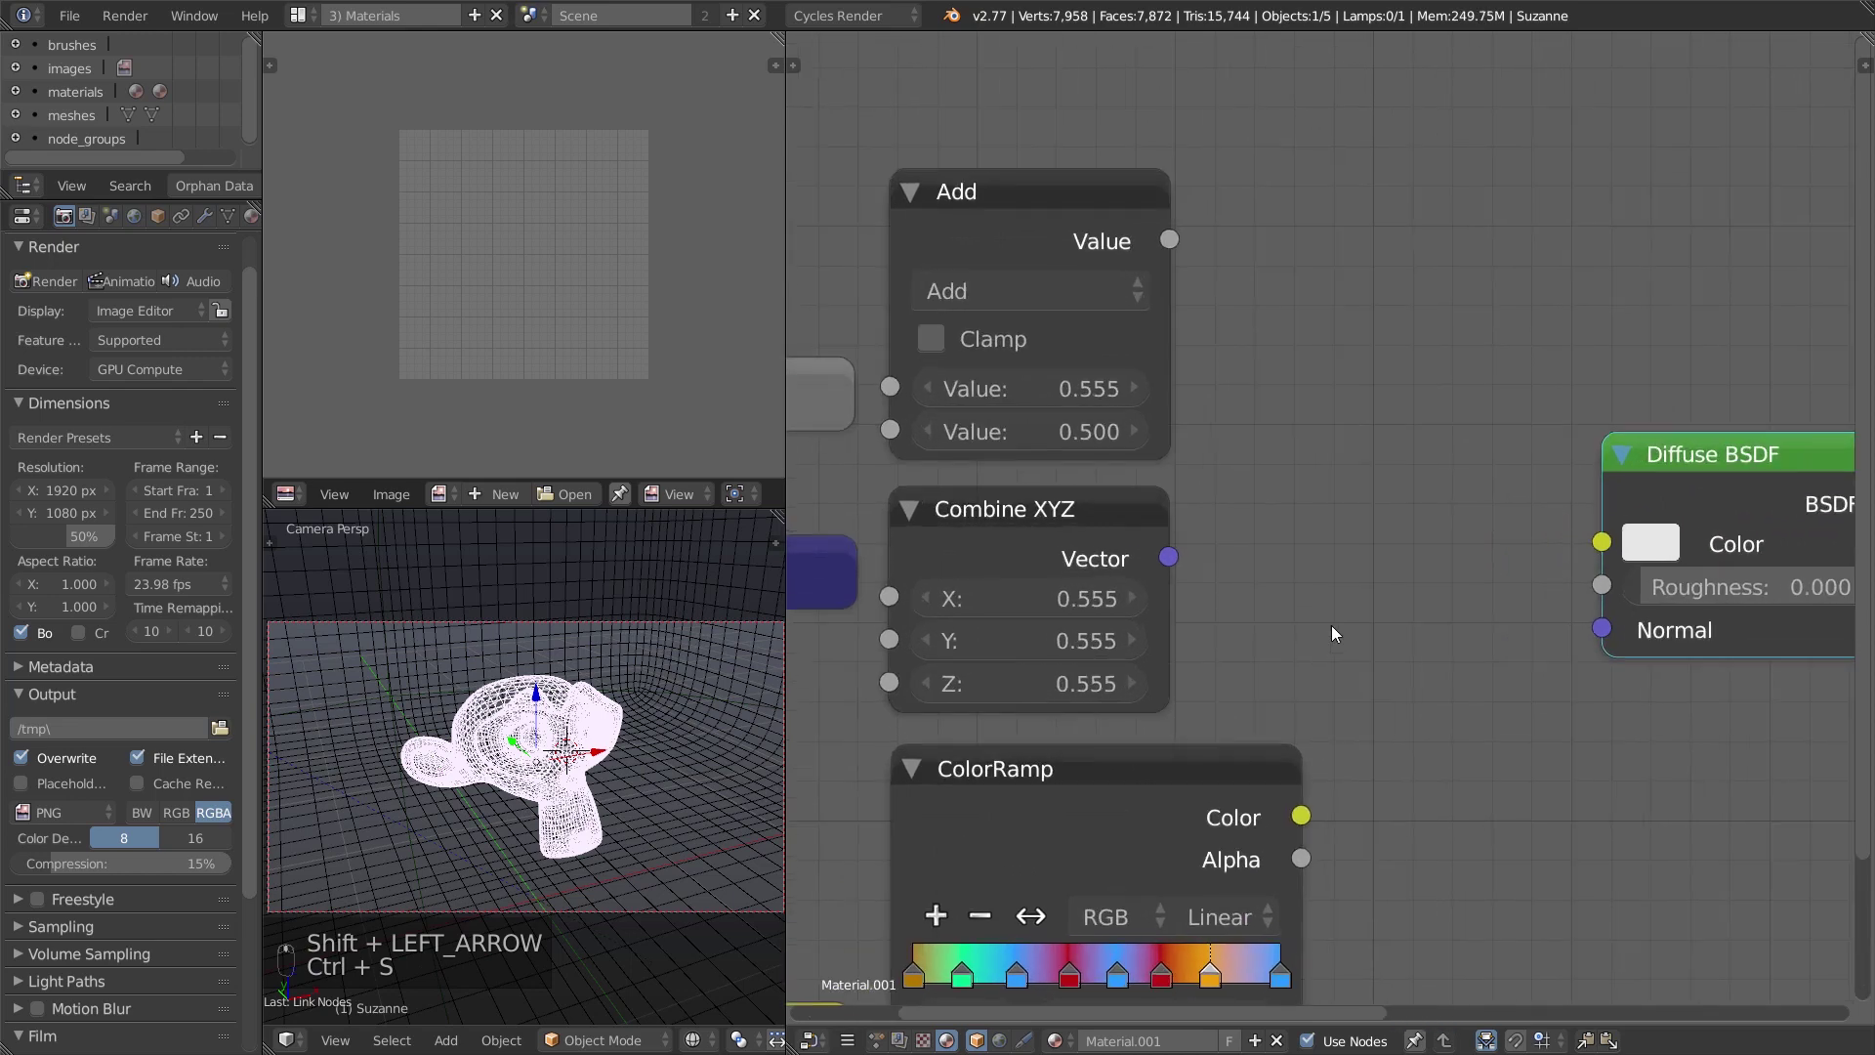
pyautogui.scroll(-1, 1294, 660)
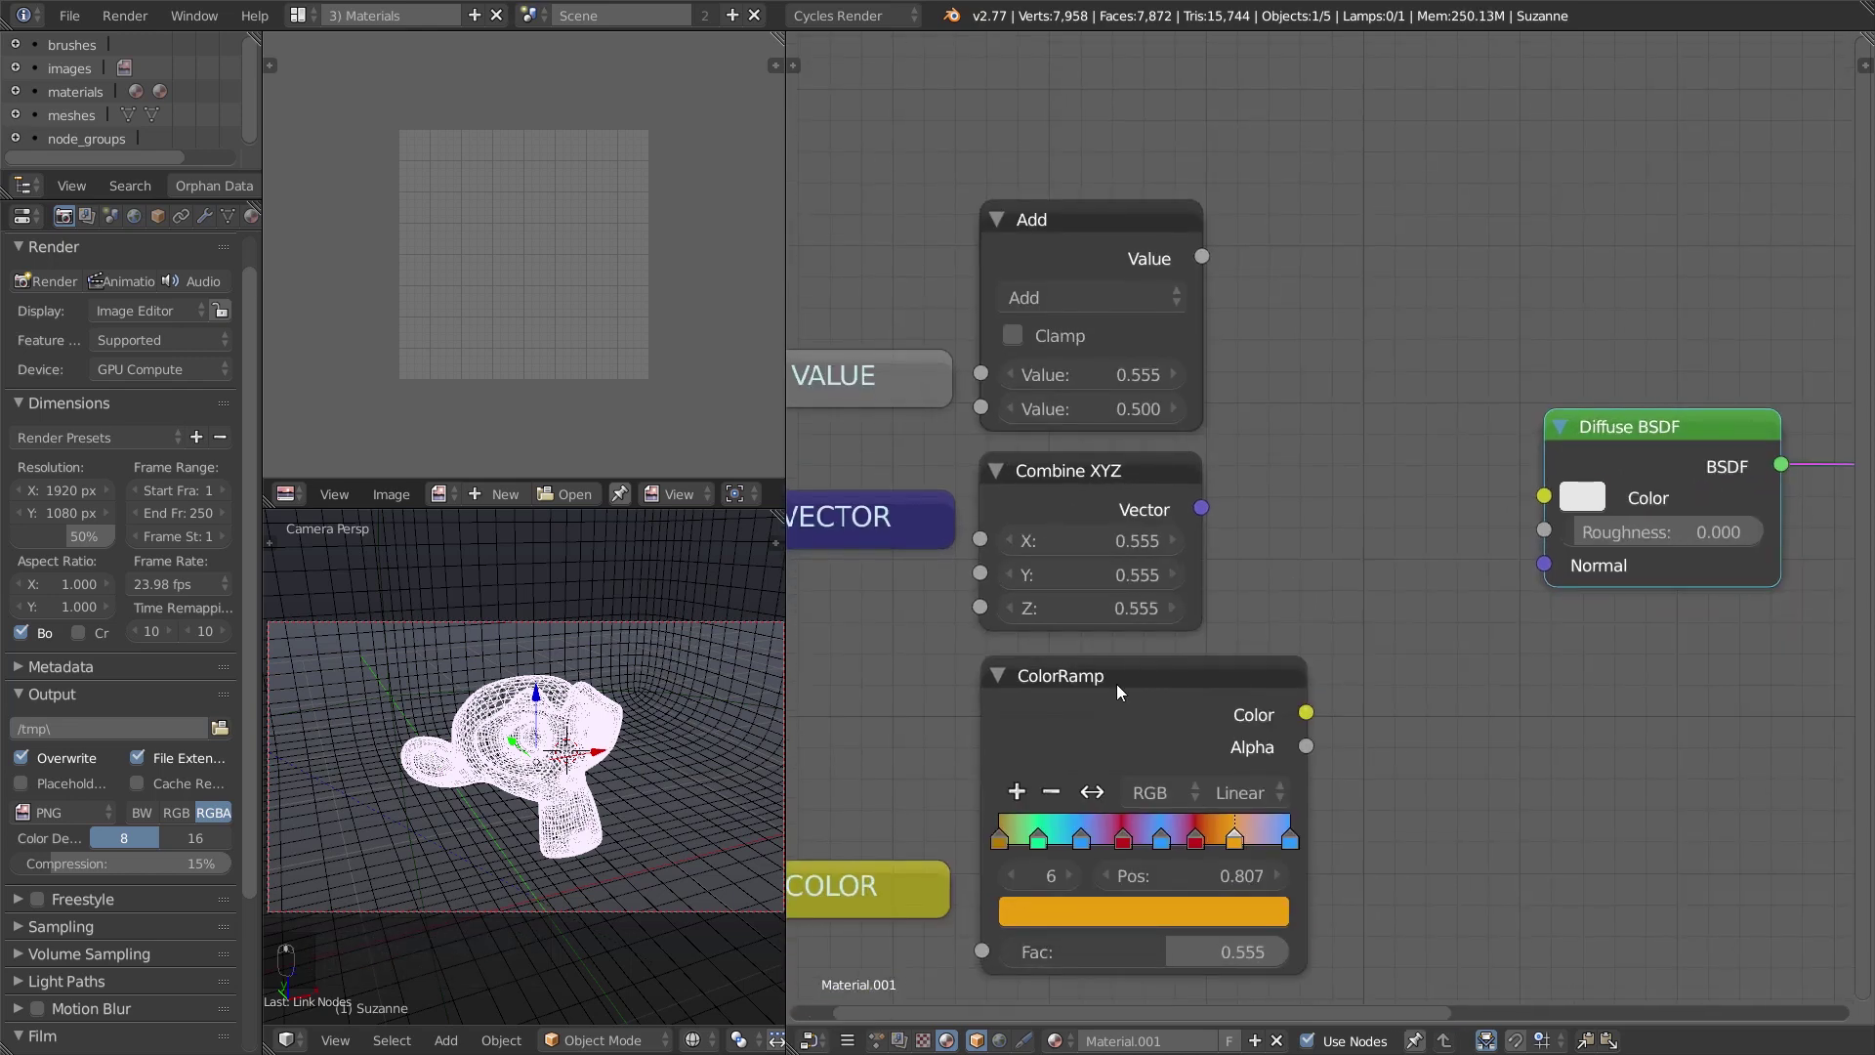
# Wire the ColorRamp's Color output into the Diffuse BSDF's Color socket in Material.001.
pyautogui.click(1098, 683)
pyautogui.moveTo(1099, 684); pyautogui.dragTo(1094, 677)
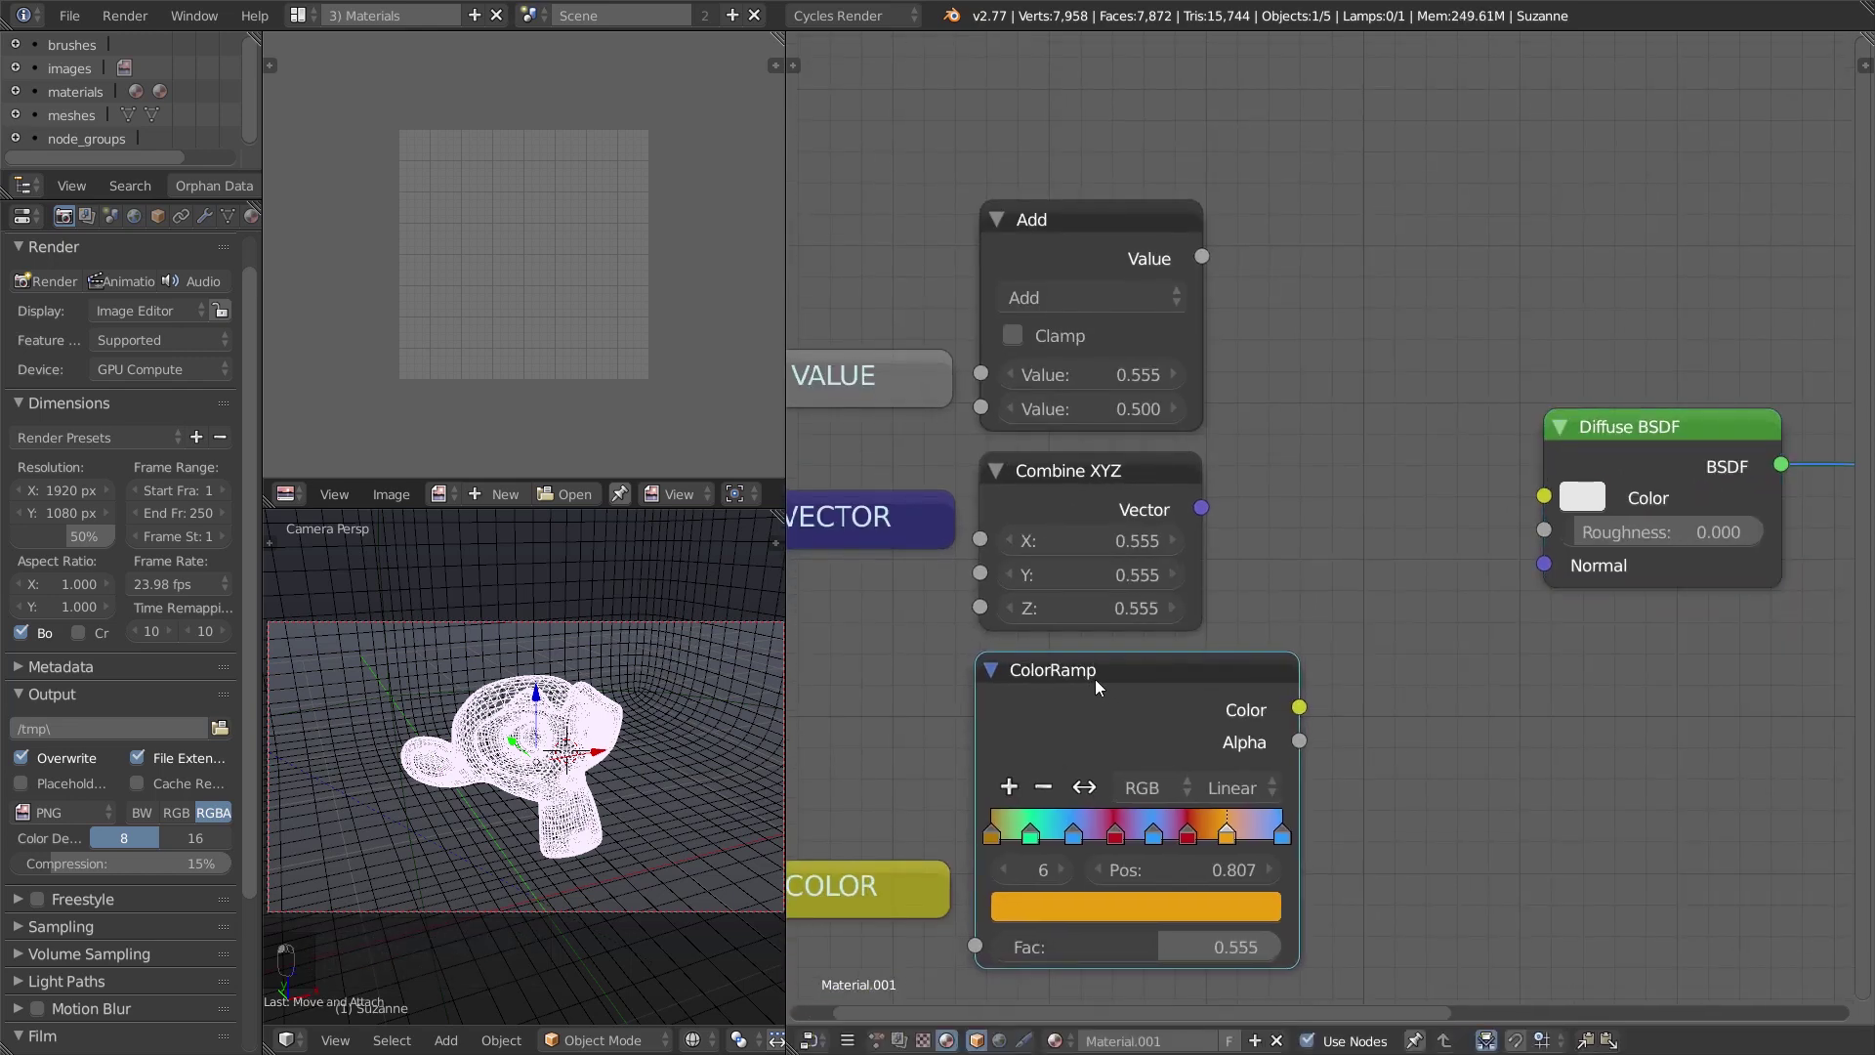
pyautogui.moveTo(1207, 252); pyautogui.dragTo(1398, 146)
pyautogui.moveTo(1329, 208); pyautogui.dragTo(1298, 205)
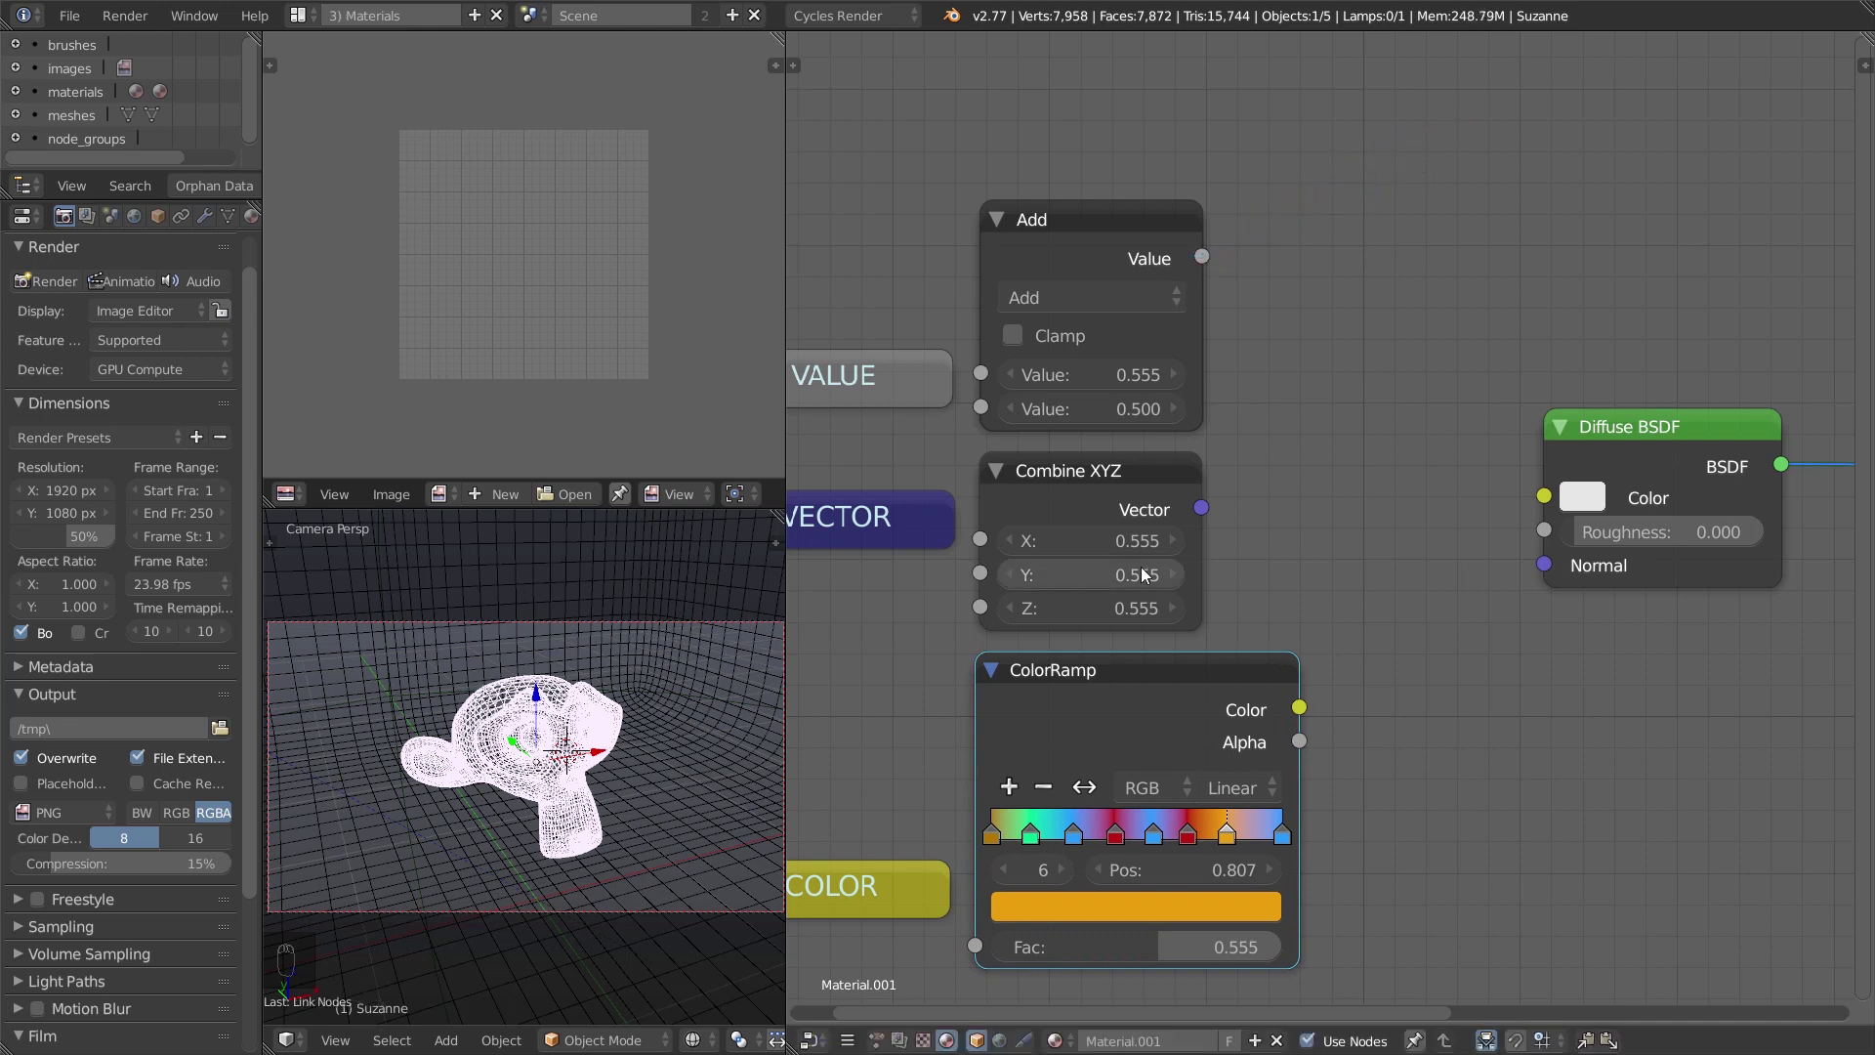
pyautogui.moveTo(1200, 509); pyautogui.dragTo(1406, 285)
pyautogui.moveTo(1298, 705); pyautogui.dragTo(1422, 236)
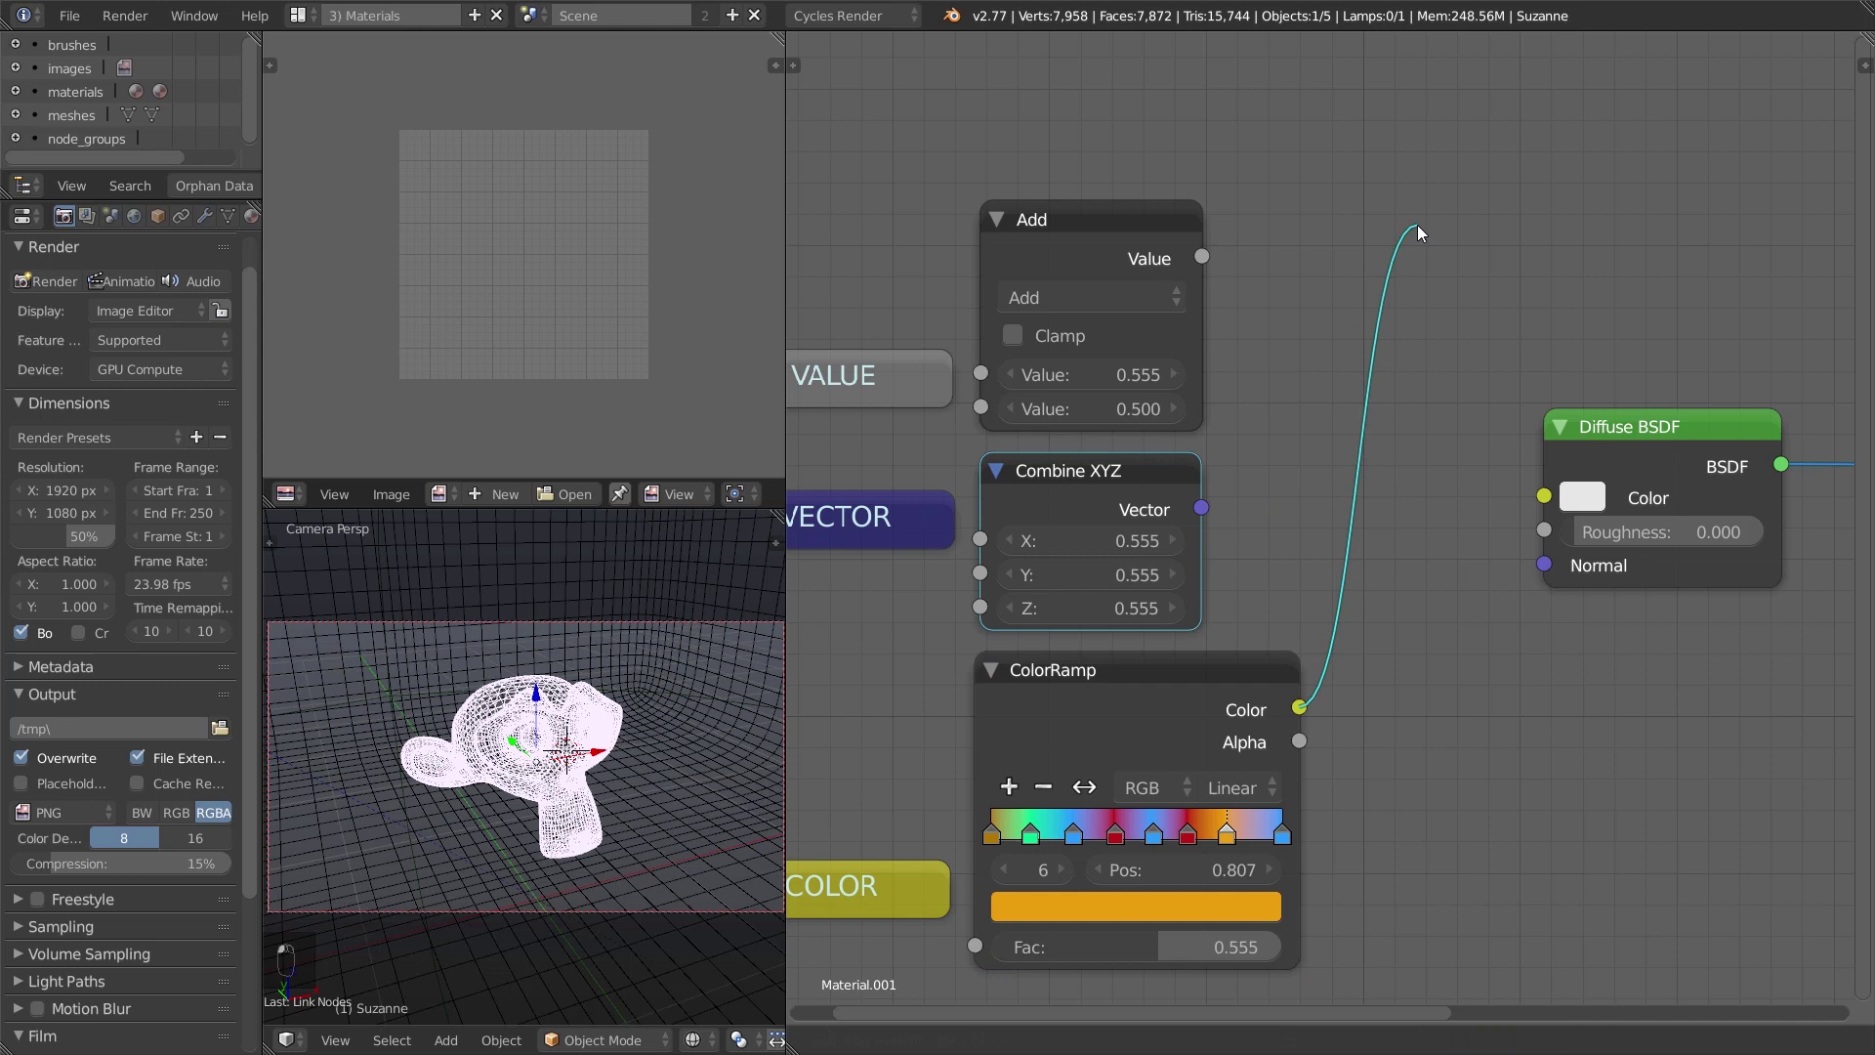
pyautogui.moveTo(1433, 545); pyautogui.dragTo(1323, 568, button='middle')
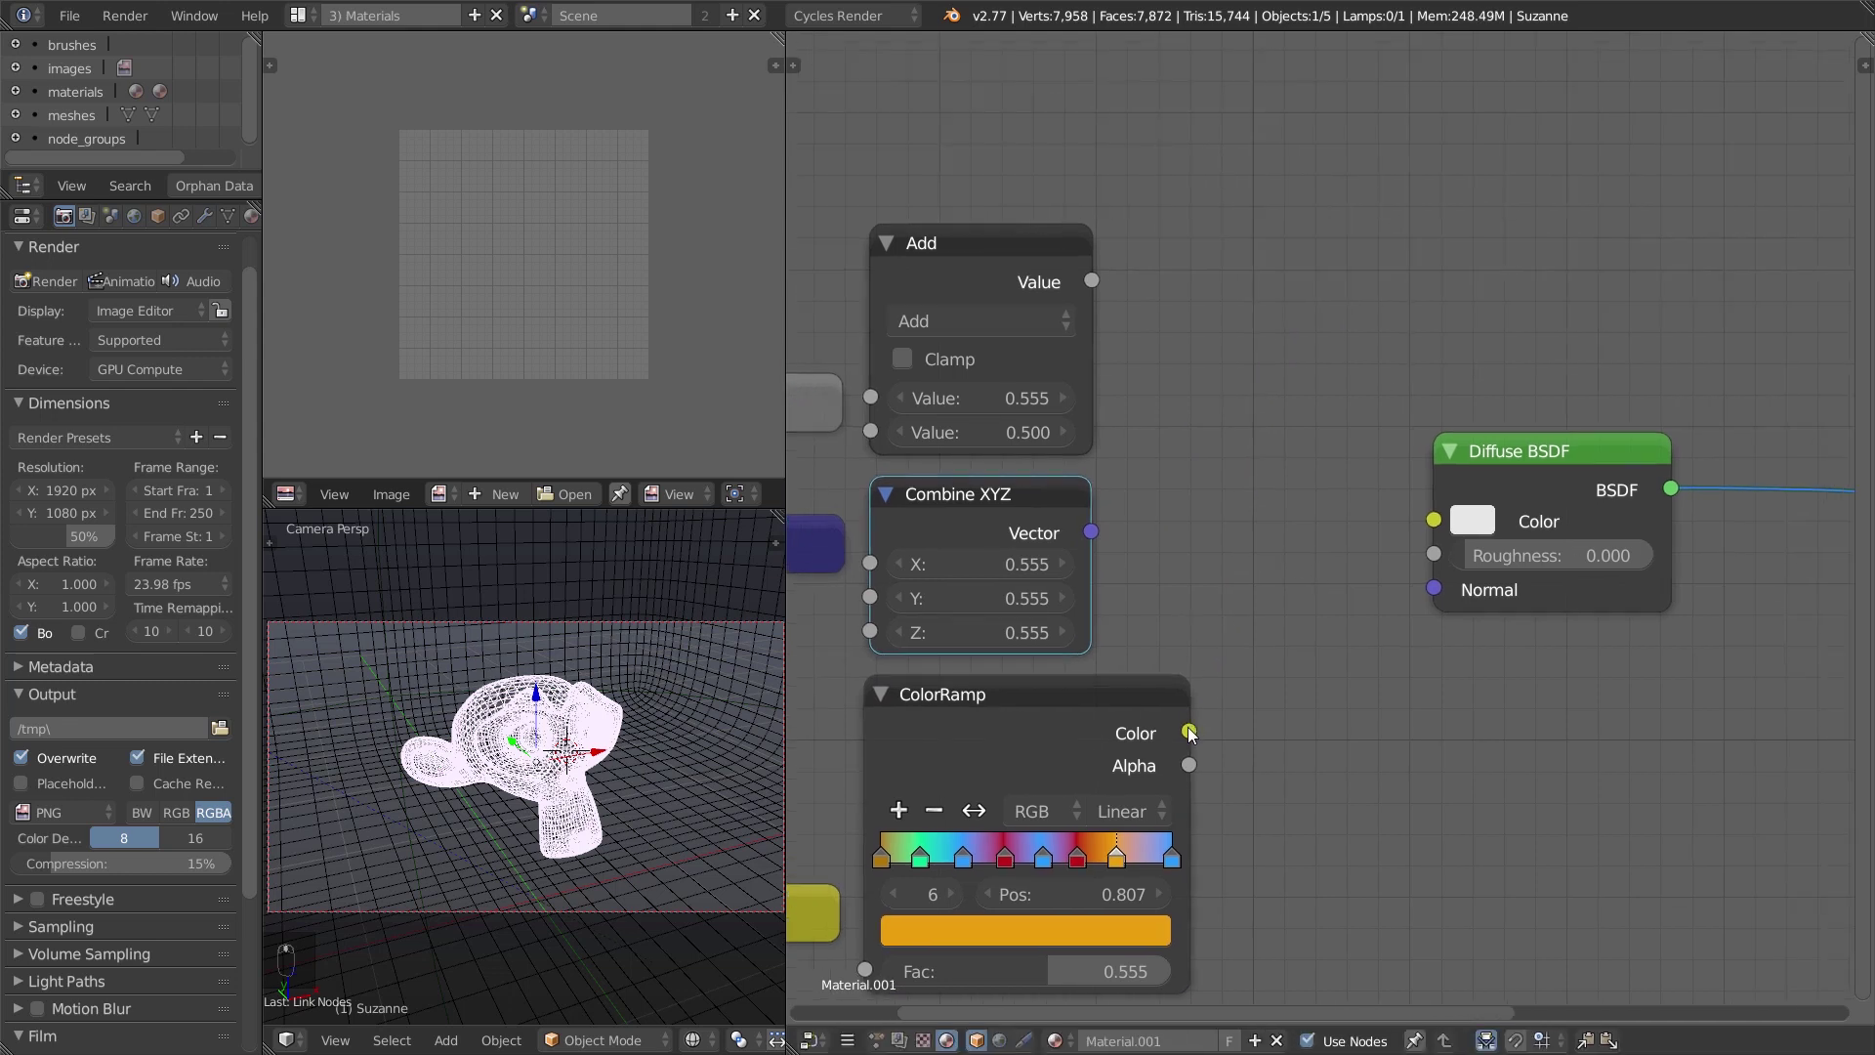
pyautogui.moveTo(1189, 731); pyautogui.dragTo(1368, 424)
pyautogui.moveTo(1190, 732); pyautogui.dragTo(1365, 491)
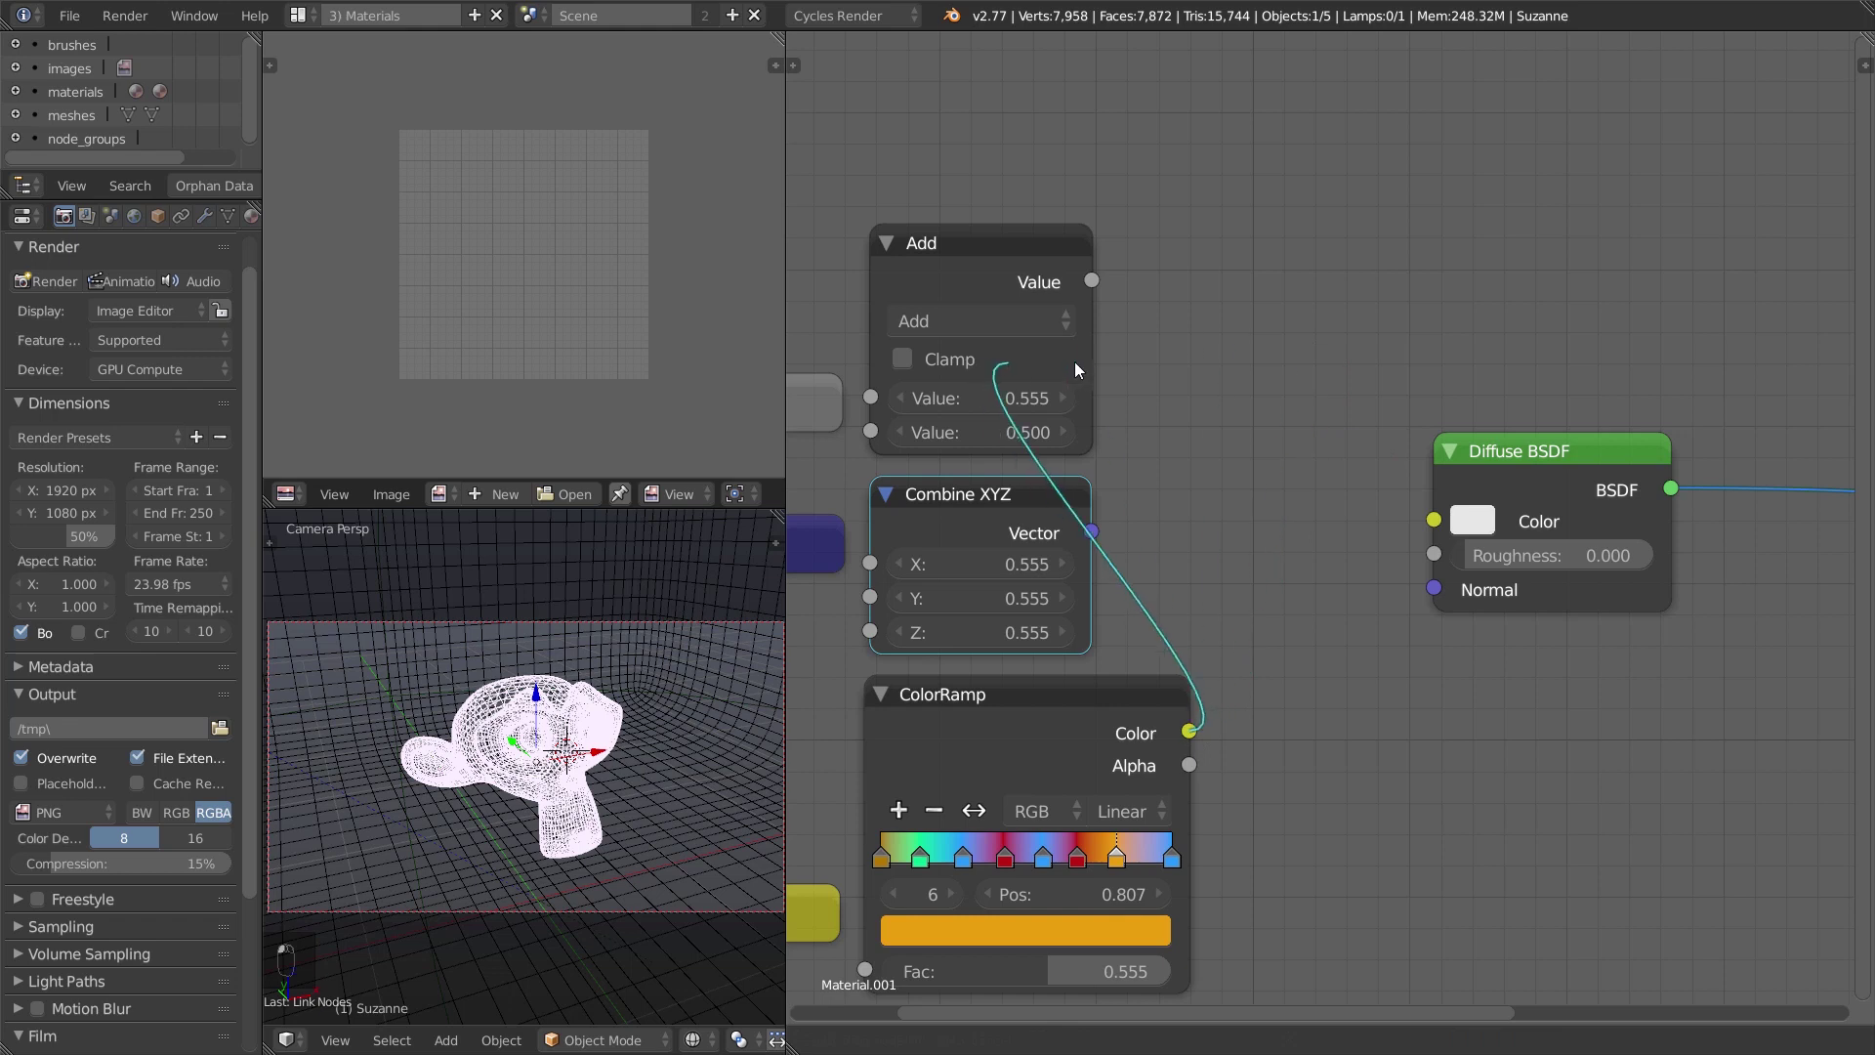
pyautogui.moveTo(1365, 492); pyautogui.dragTo(1434, 521)
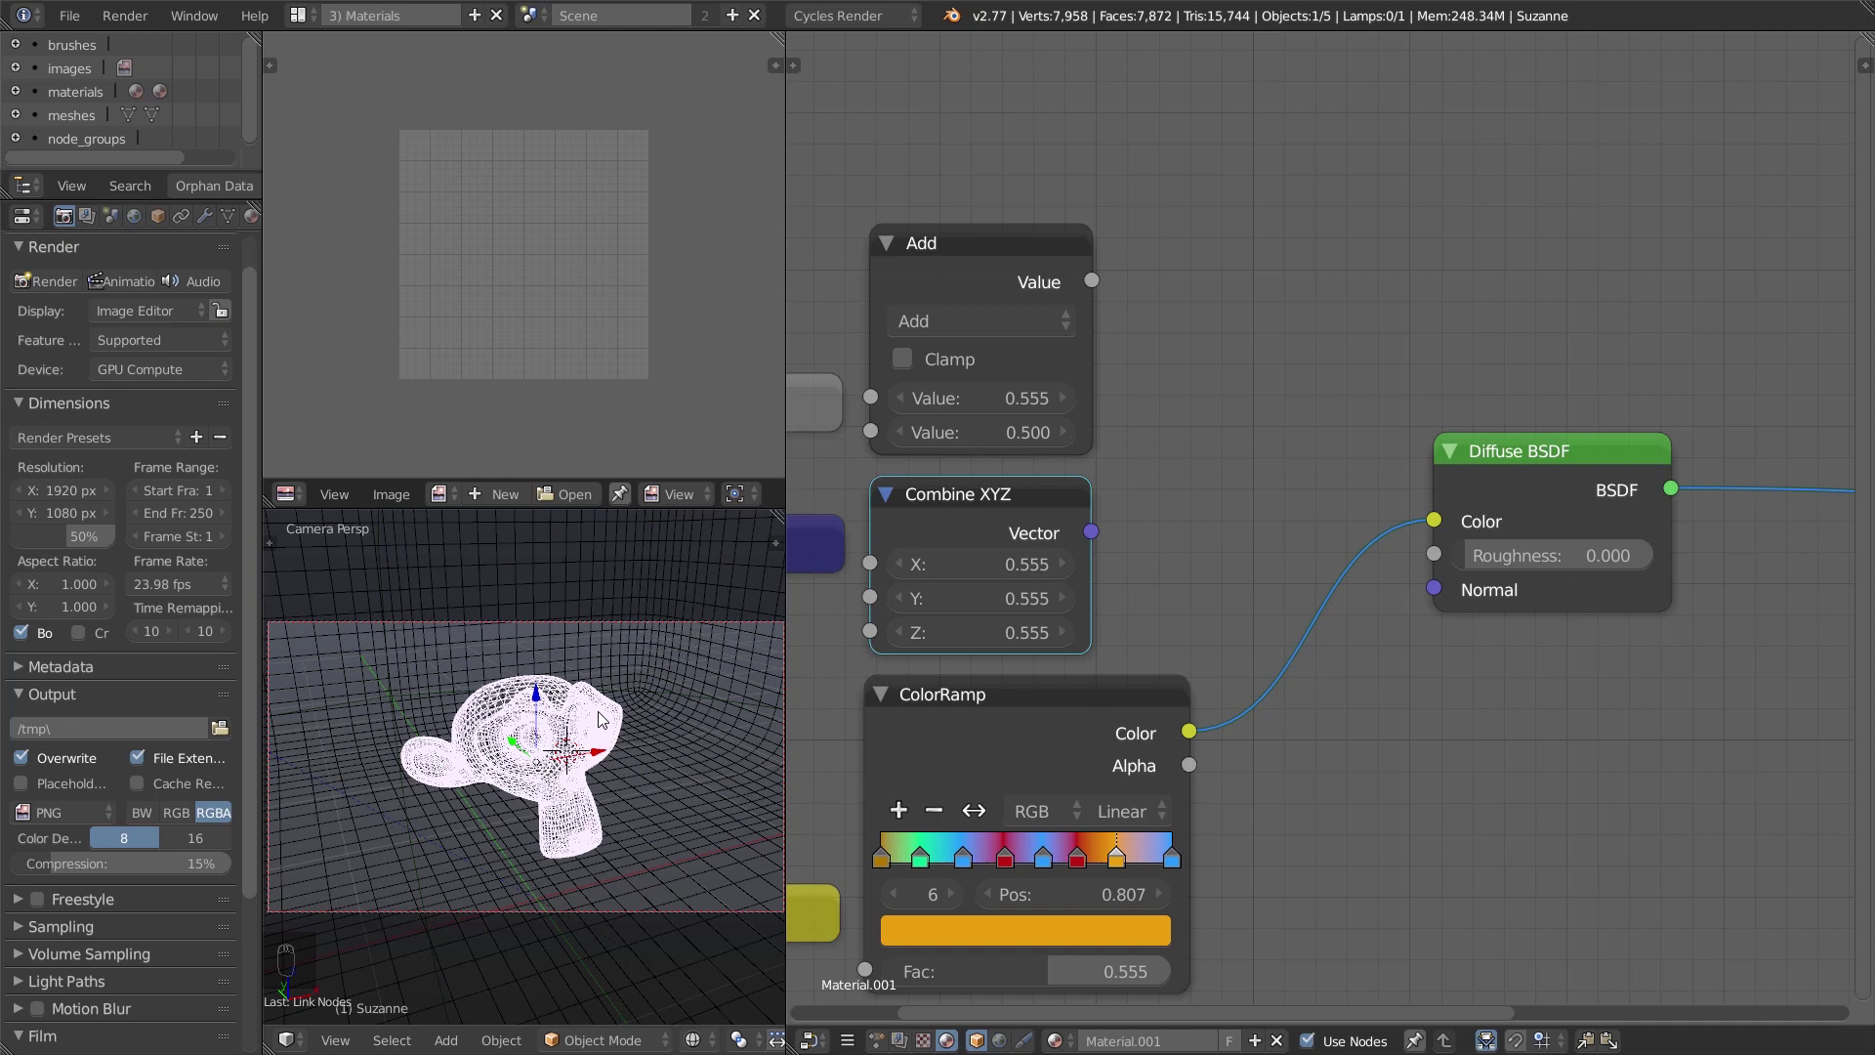
# Switch to rendered shading, select the blue ramp stop, save, and play to watch Suzanne's colour change.
pyautogui.hotkey('shift', 'z')
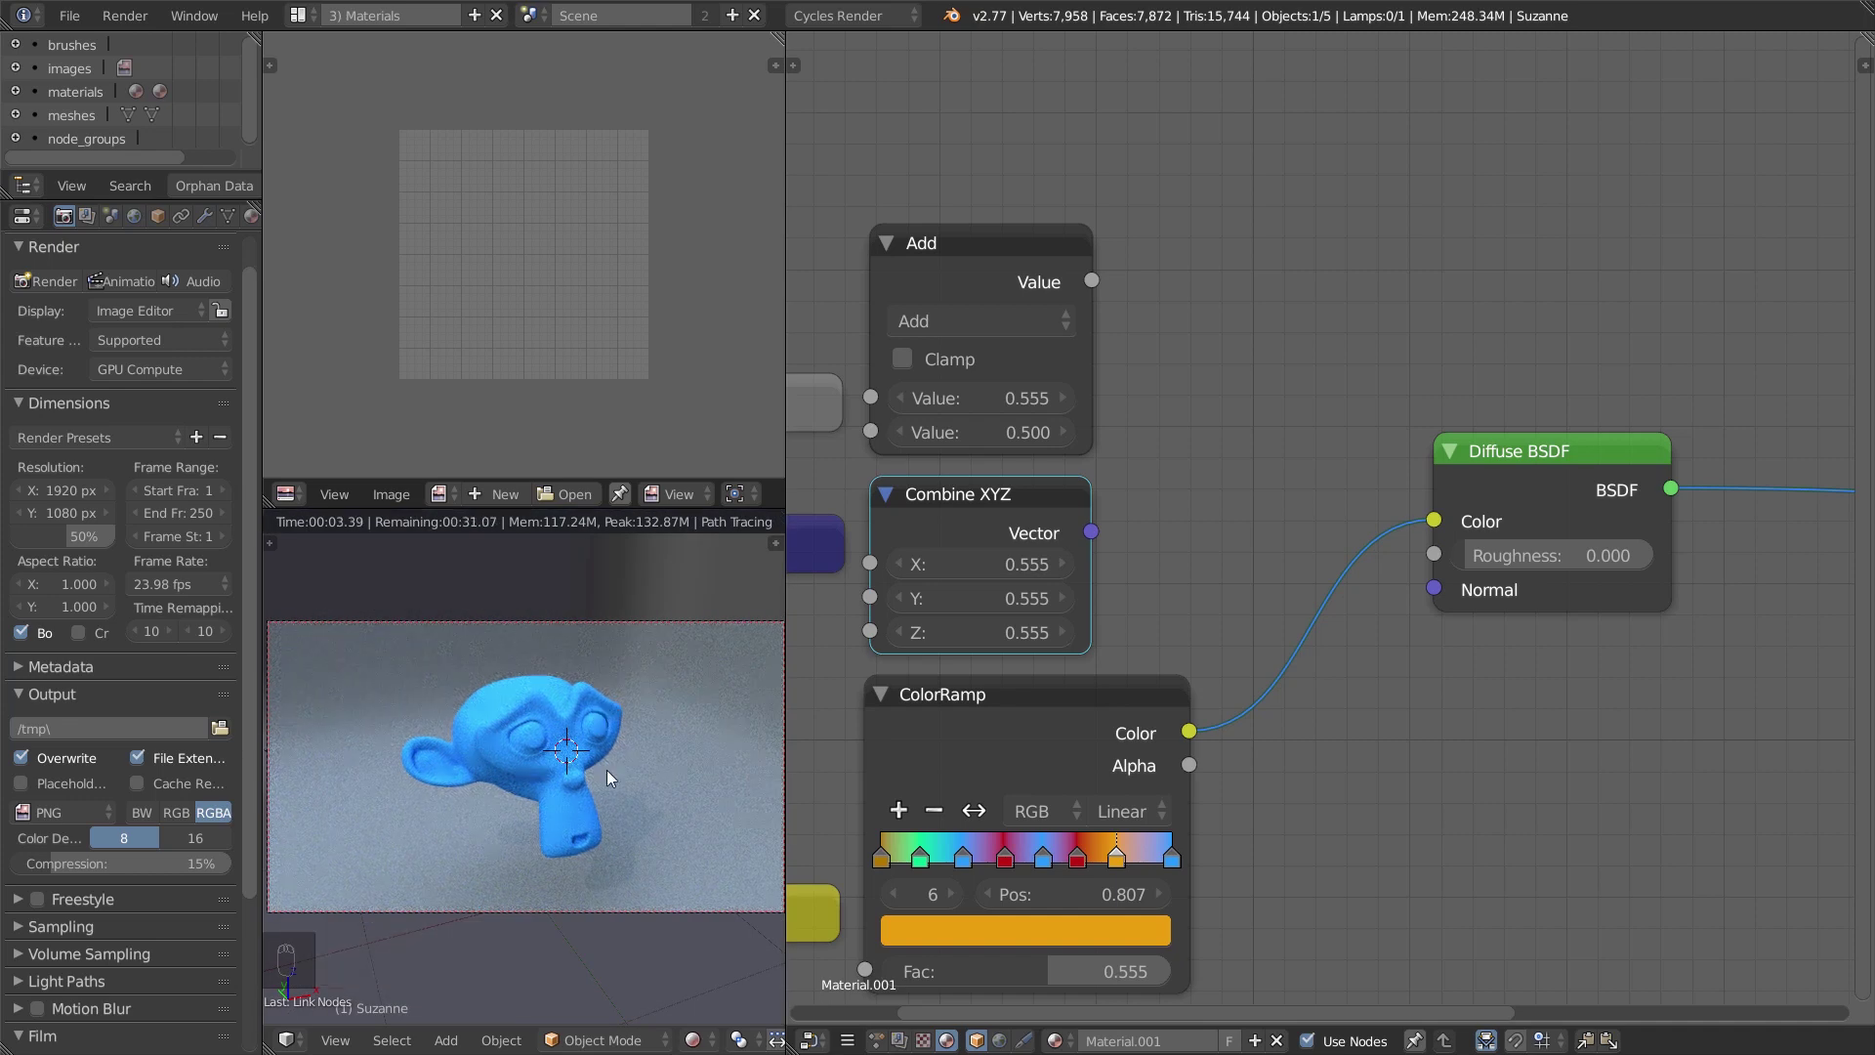
pyautogui.click(1043, 857)
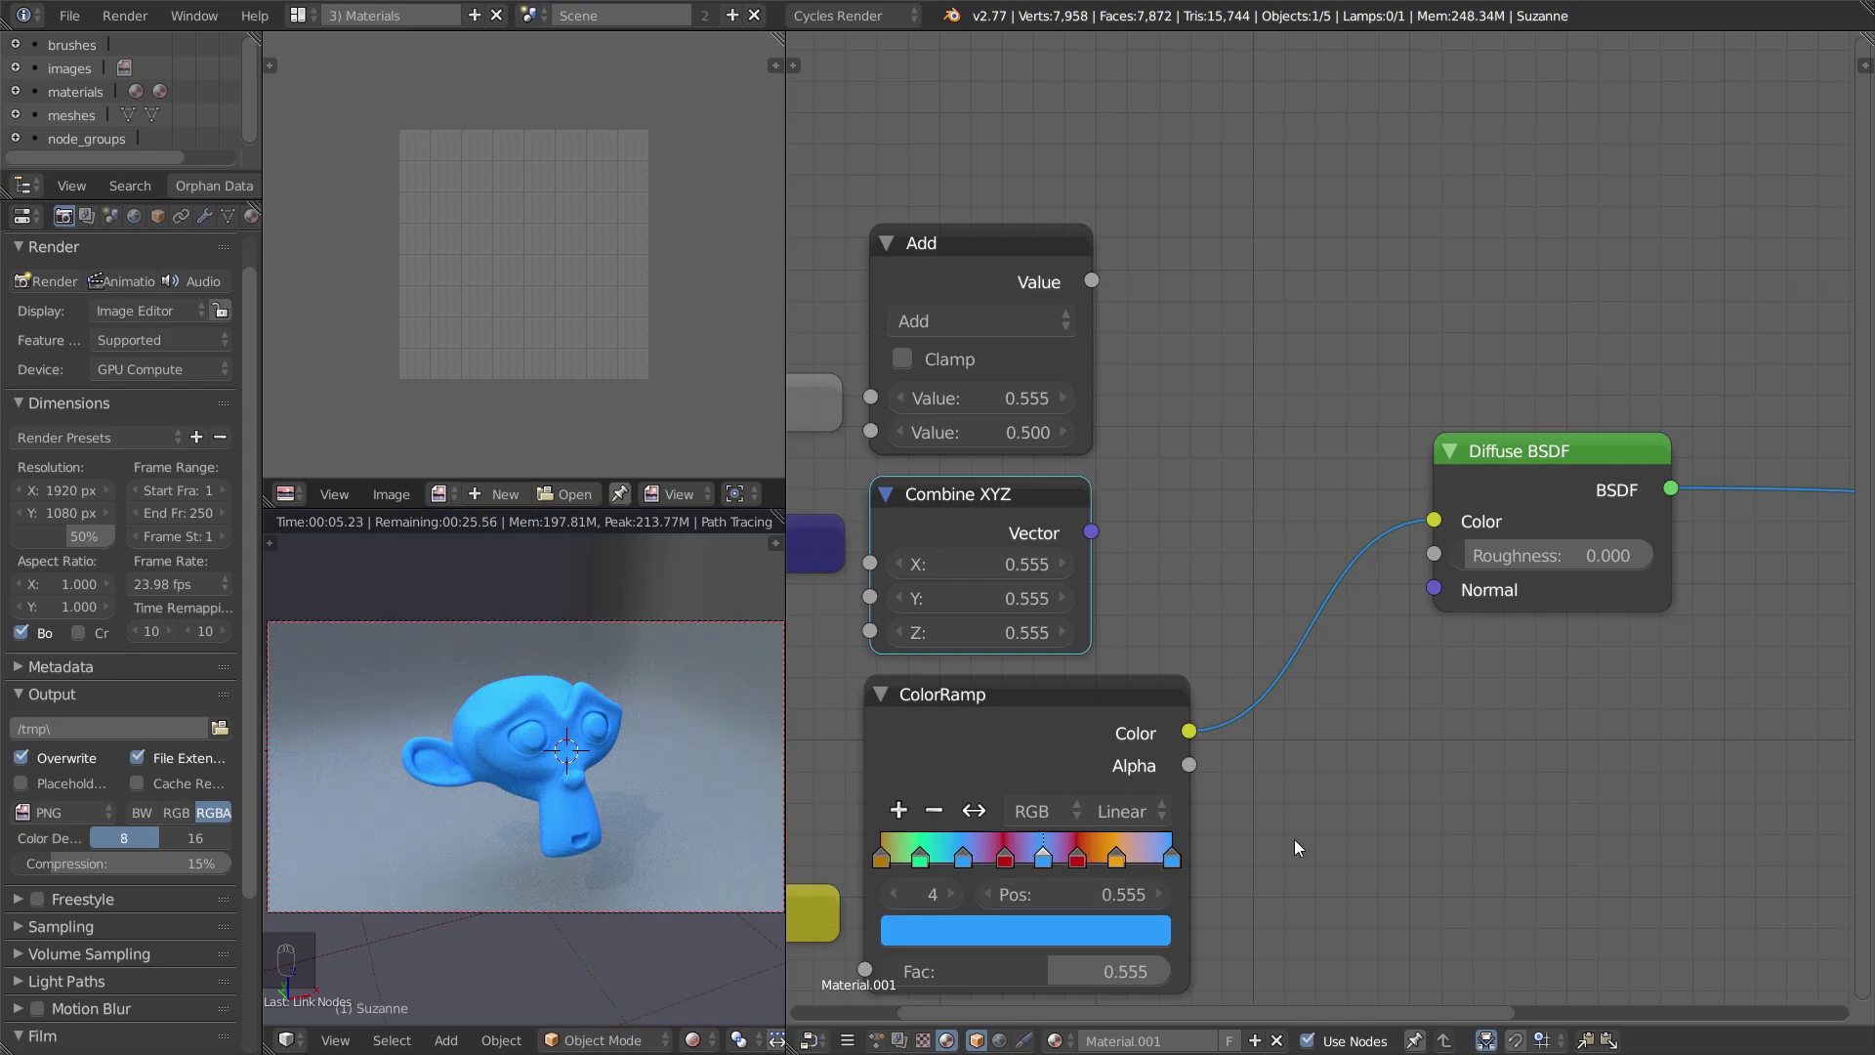
pyautogui.hotkey('ctrl', 's')
pyautogui.press('Home')
pyautogui.press('Home')
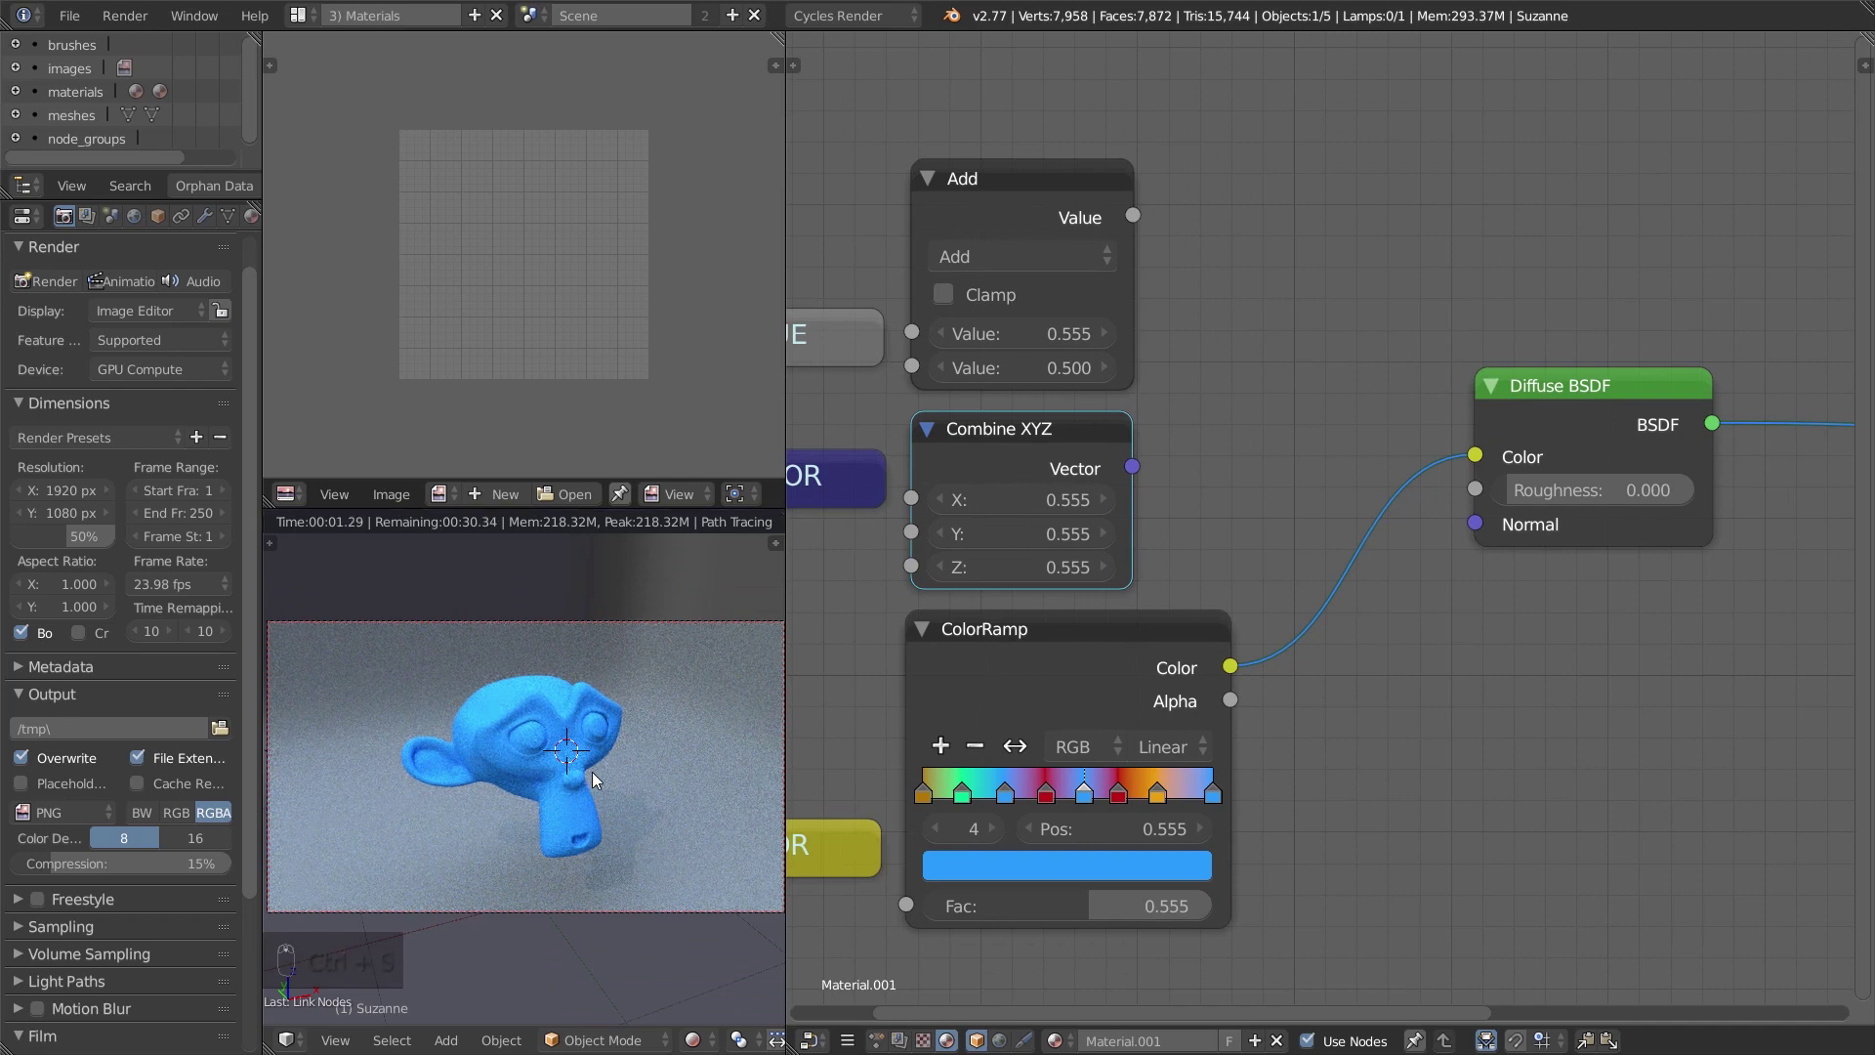
pyautogui.hotkey('alt', 'a')
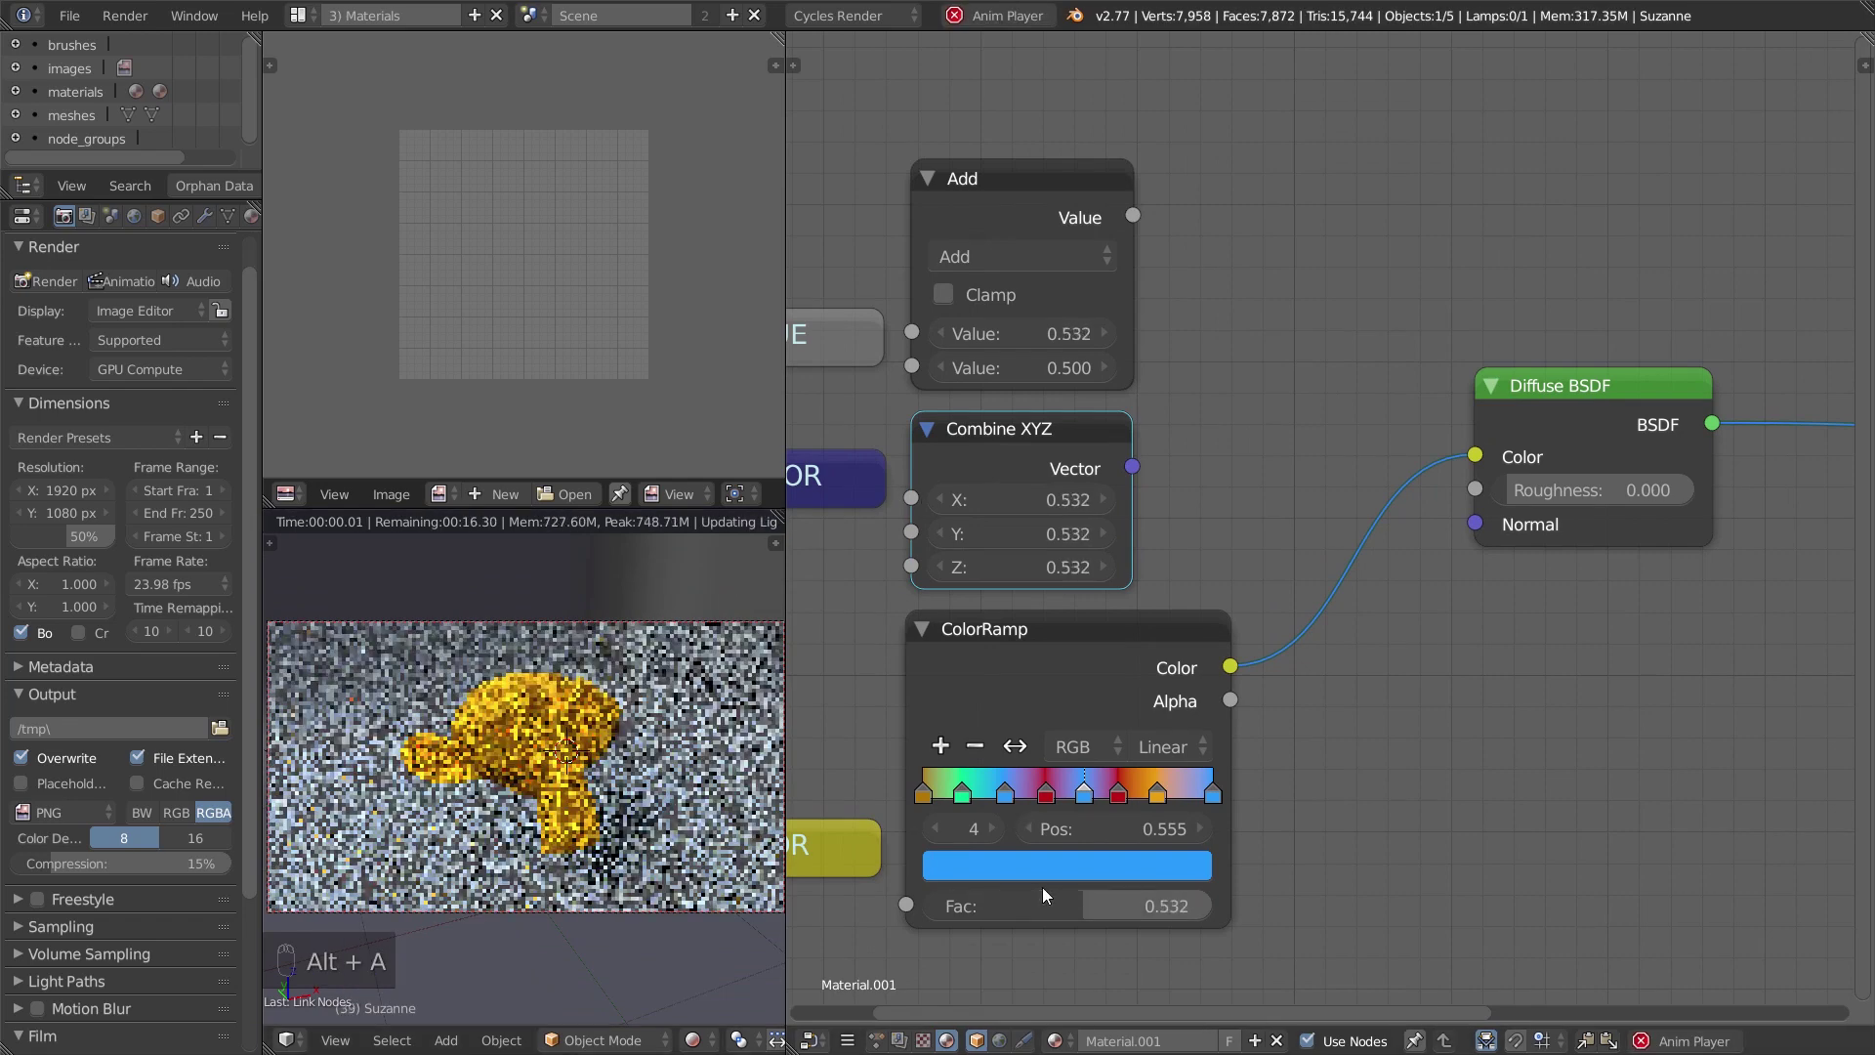